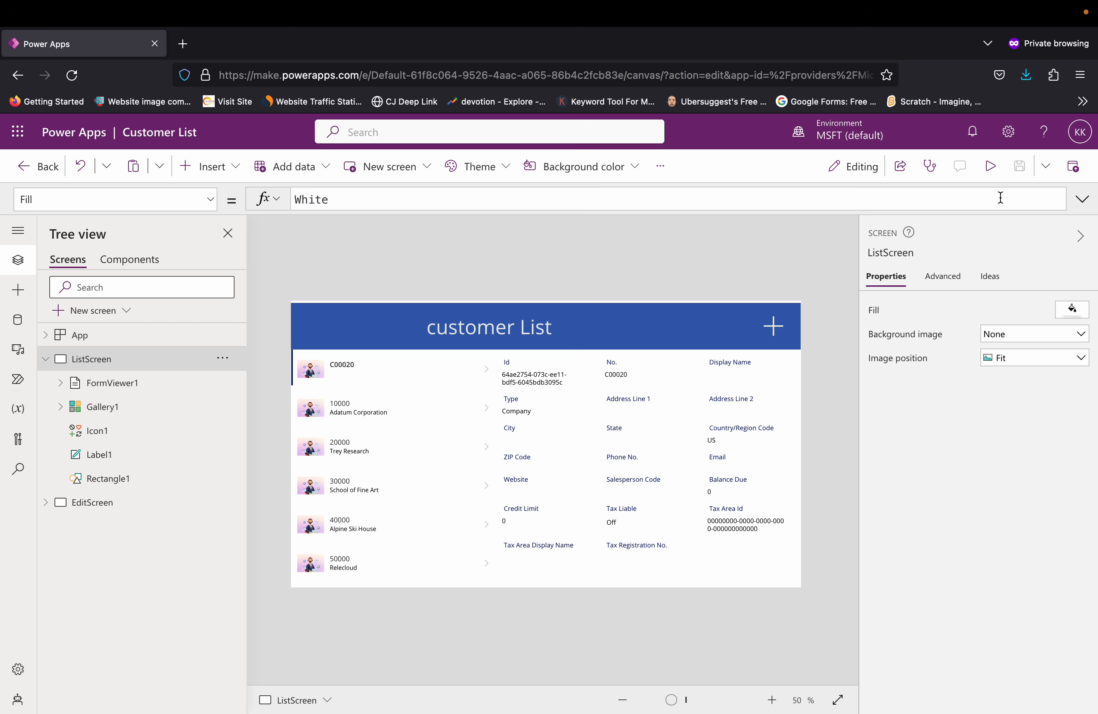
Step: Preview the Customer List app and view the details of Adatum Corporation, Trey Research, School of Fine Art and Alpine Ski House
left_click(991, 168)
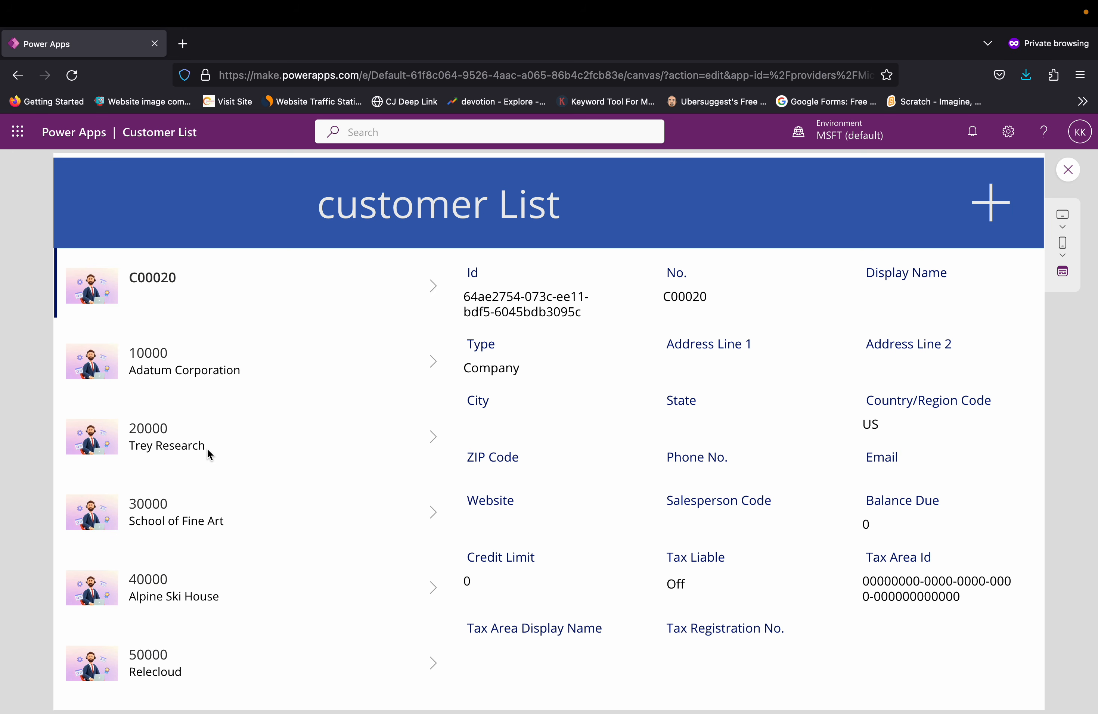
left_click(168, 370)
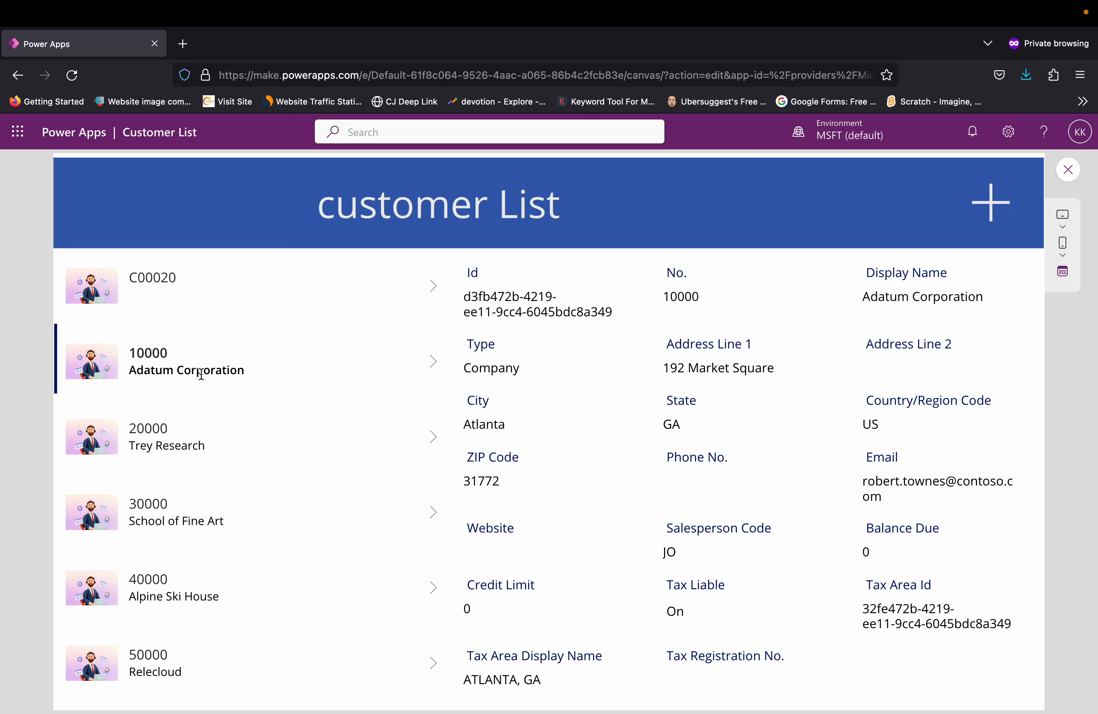
left_click(160, 429)
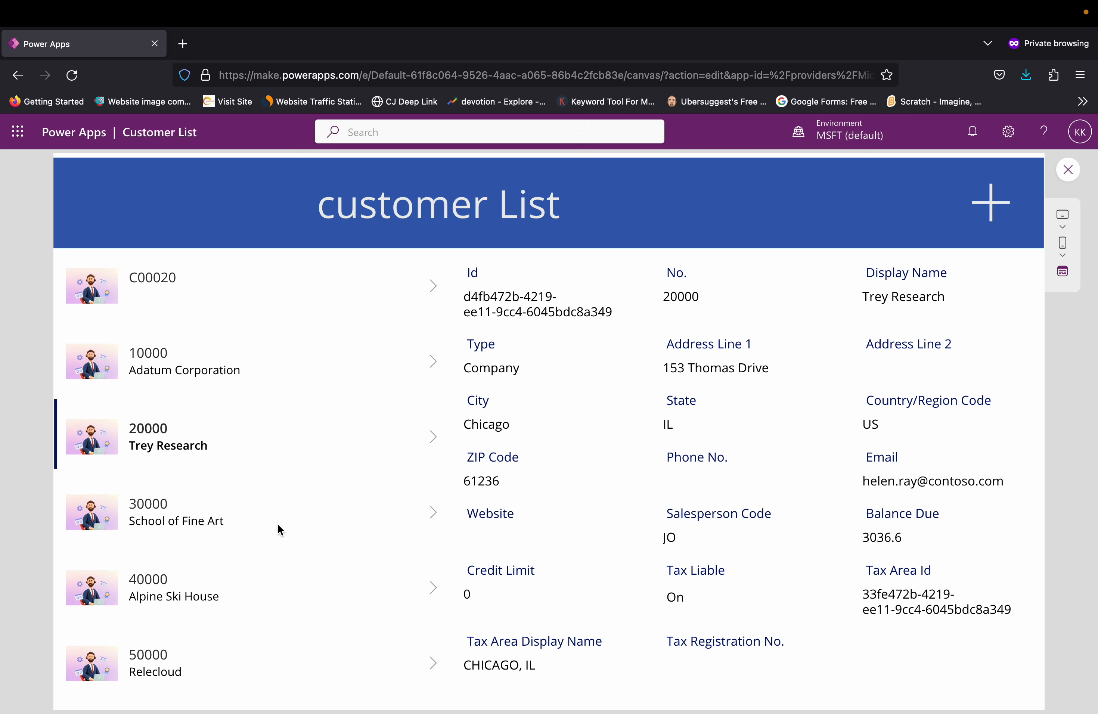
left_click(168, 516)
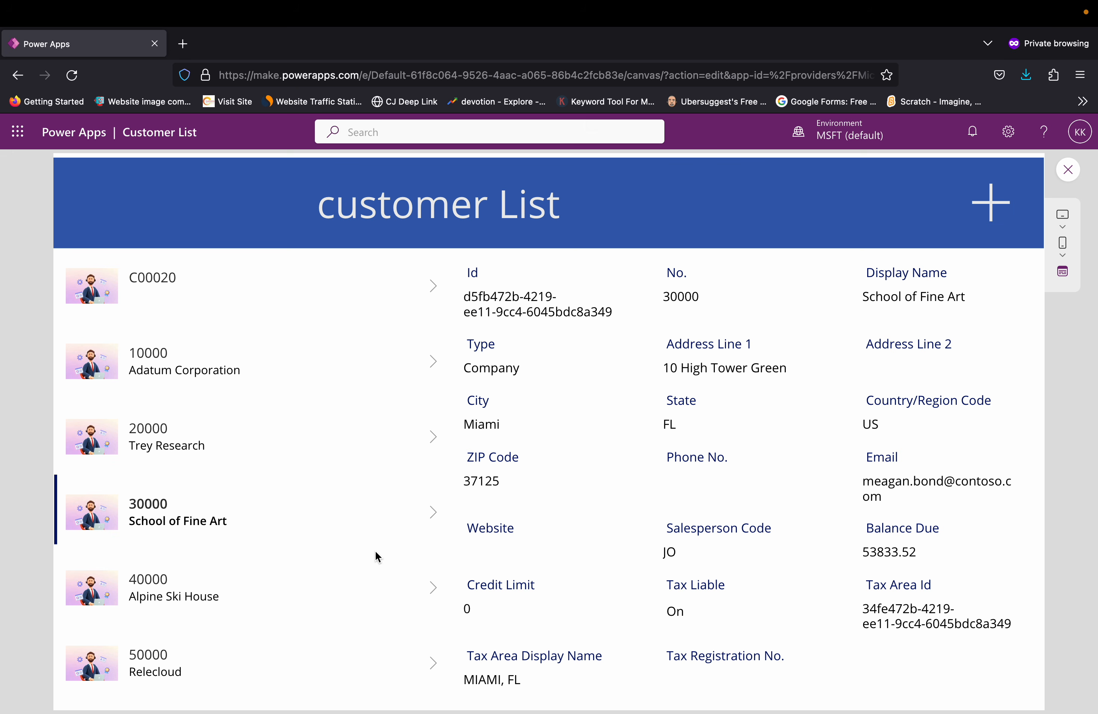
left_click(195, 589)
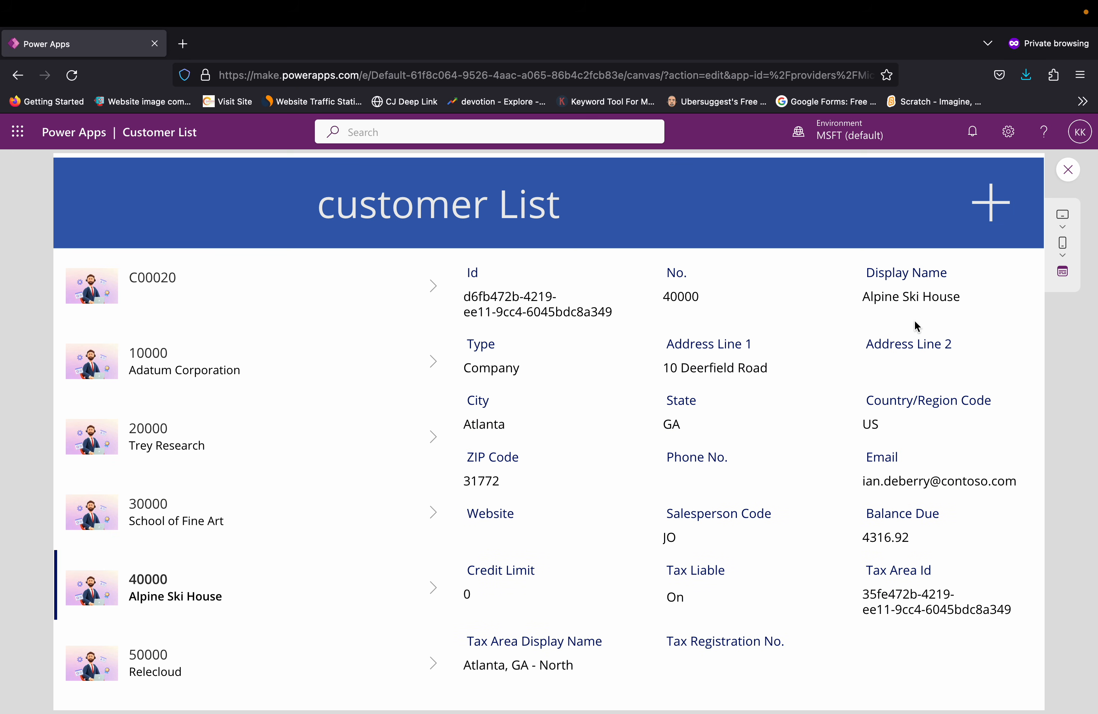
Step: Start a new customer record in the previewed app, entering the customer number and the display name Test User
left_click(997, 211)
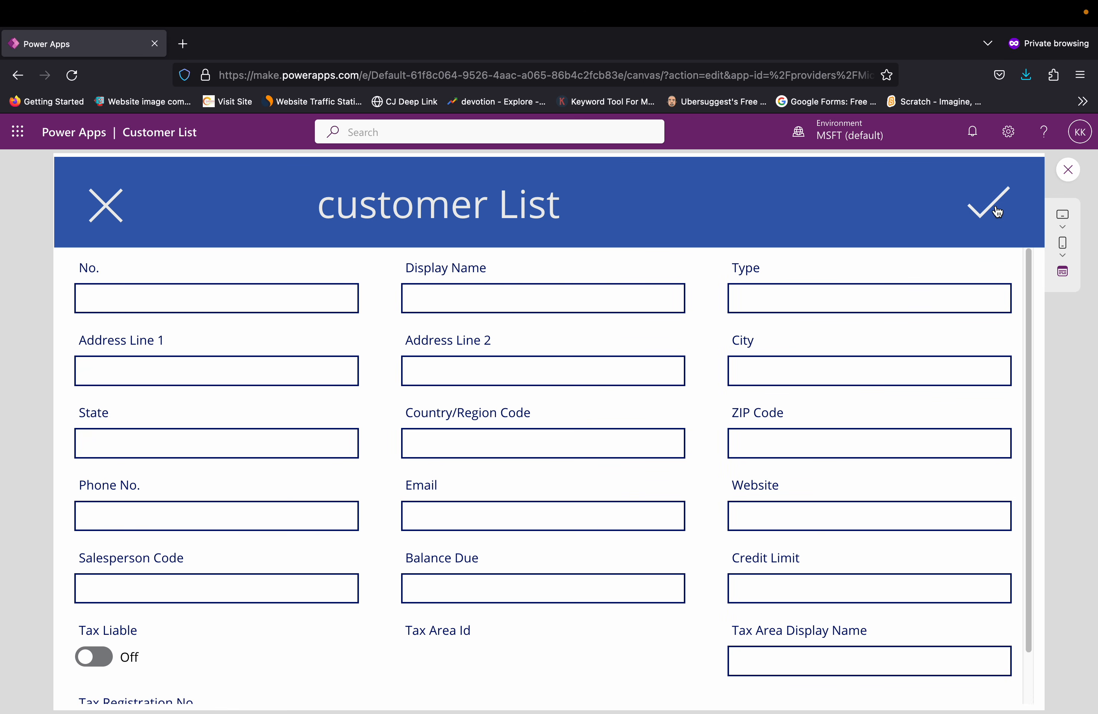
left_click(246, 301)
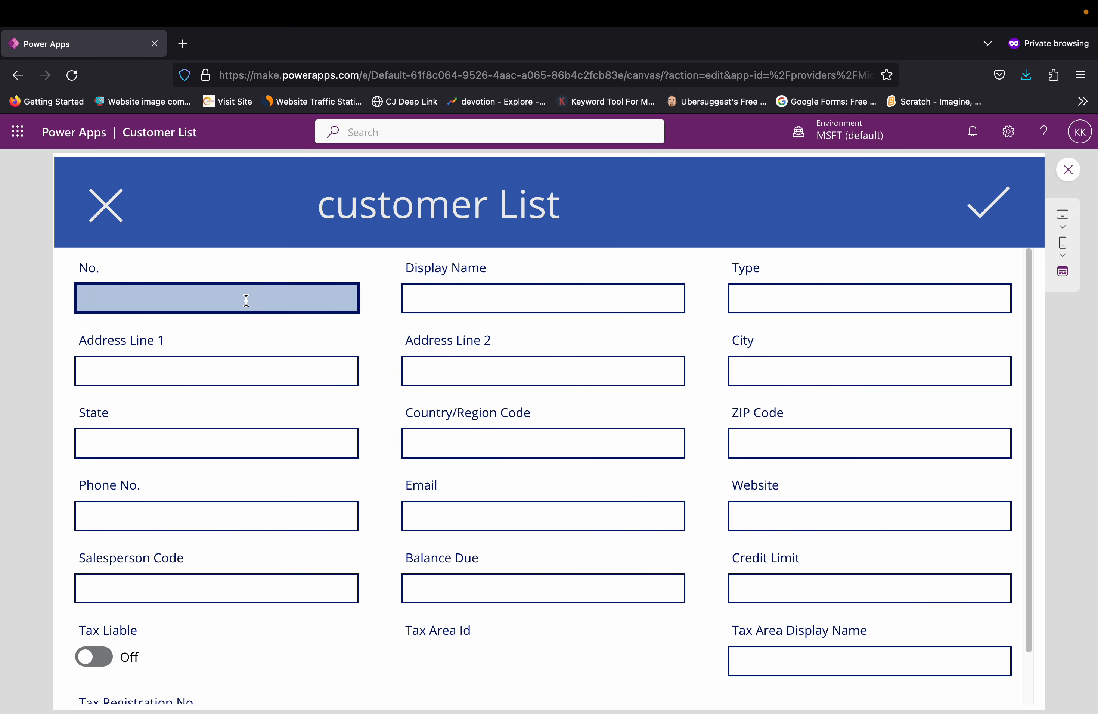
type("80000")
key("Tab")
type("Test User")
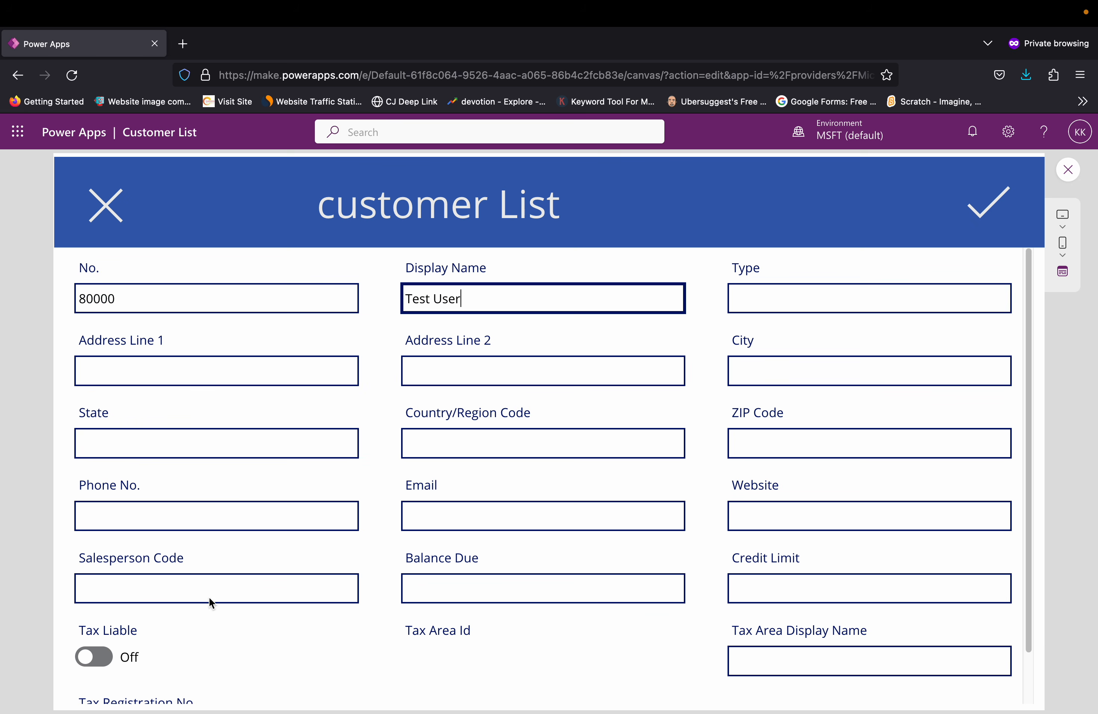
Step: Fill in the new customer's phone number and email address, and save the record
left_click(280, 517)
type("98998989")
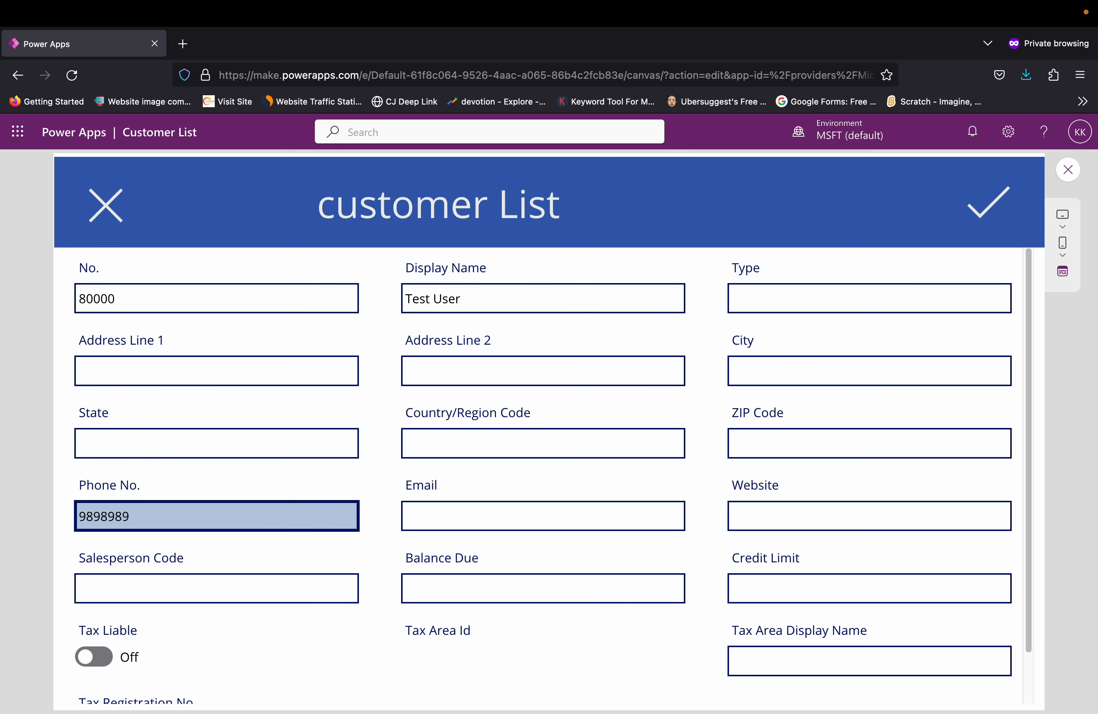
left_click(561, 525)
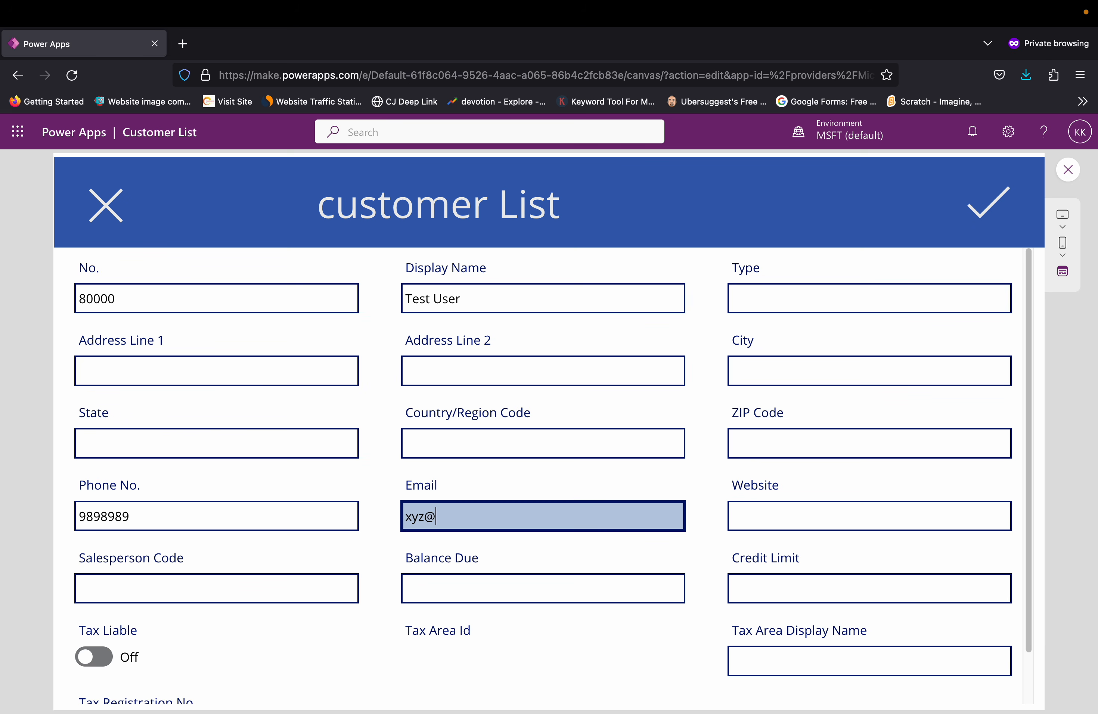
key("Tab")
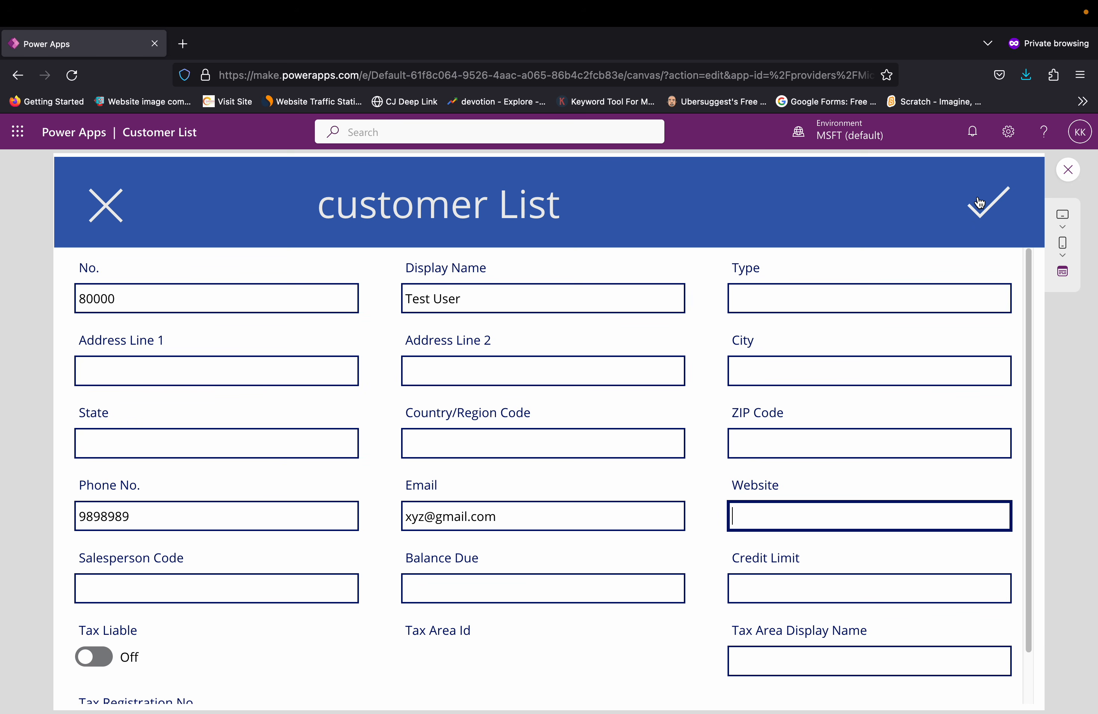
left_click(980, 214)
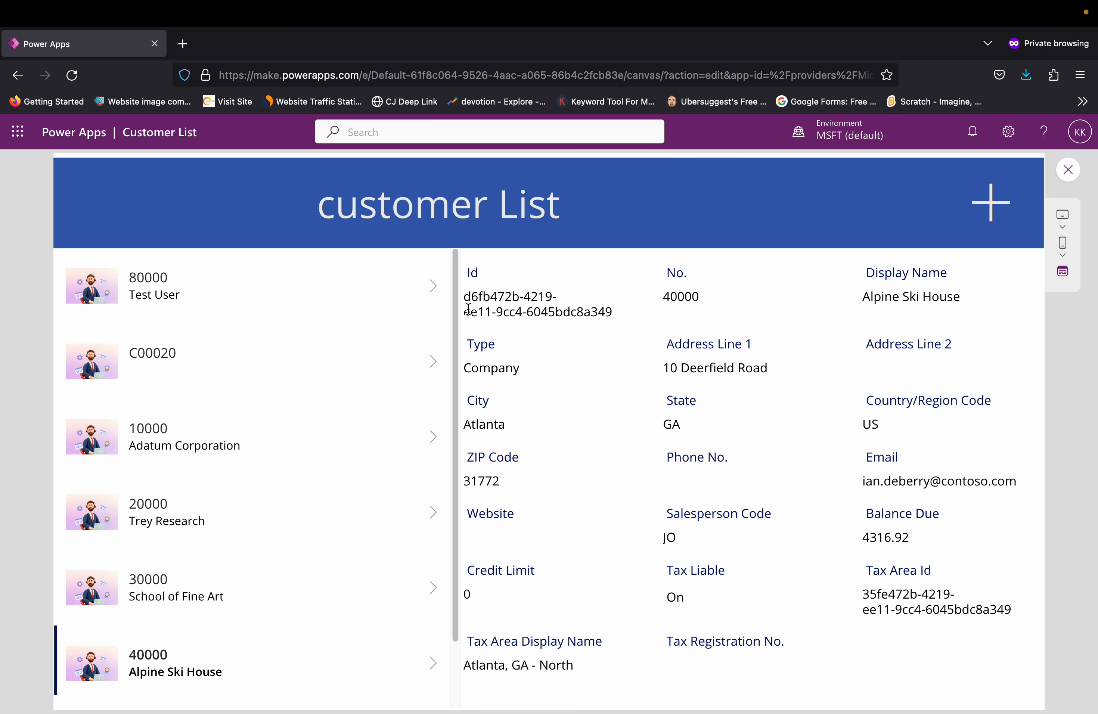
Step: Open and cancel another blank customer form, and view the details of the Test User customer
left_click(998, 214)
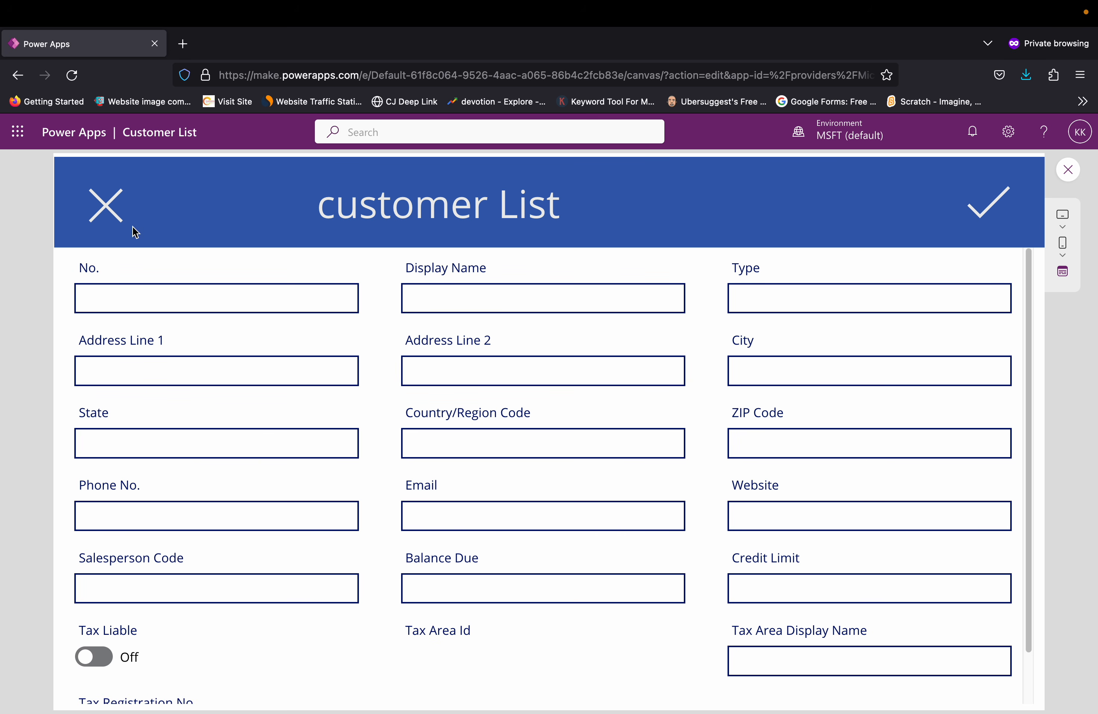
left_click(112, 219)
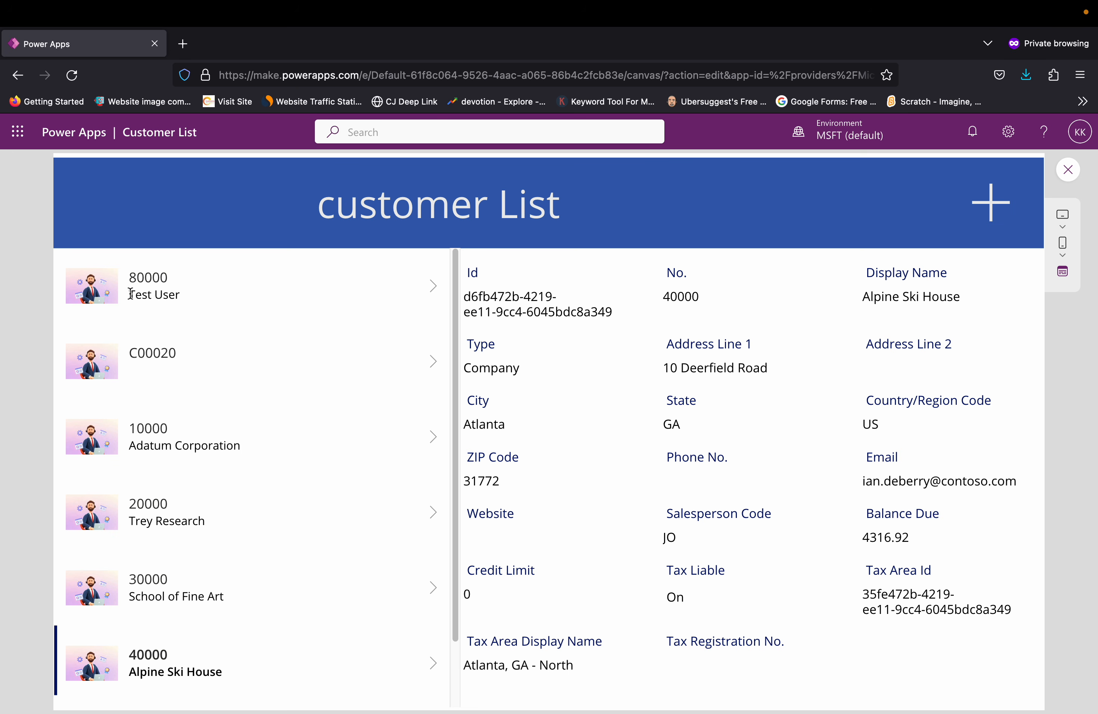
left_click(173, 292)
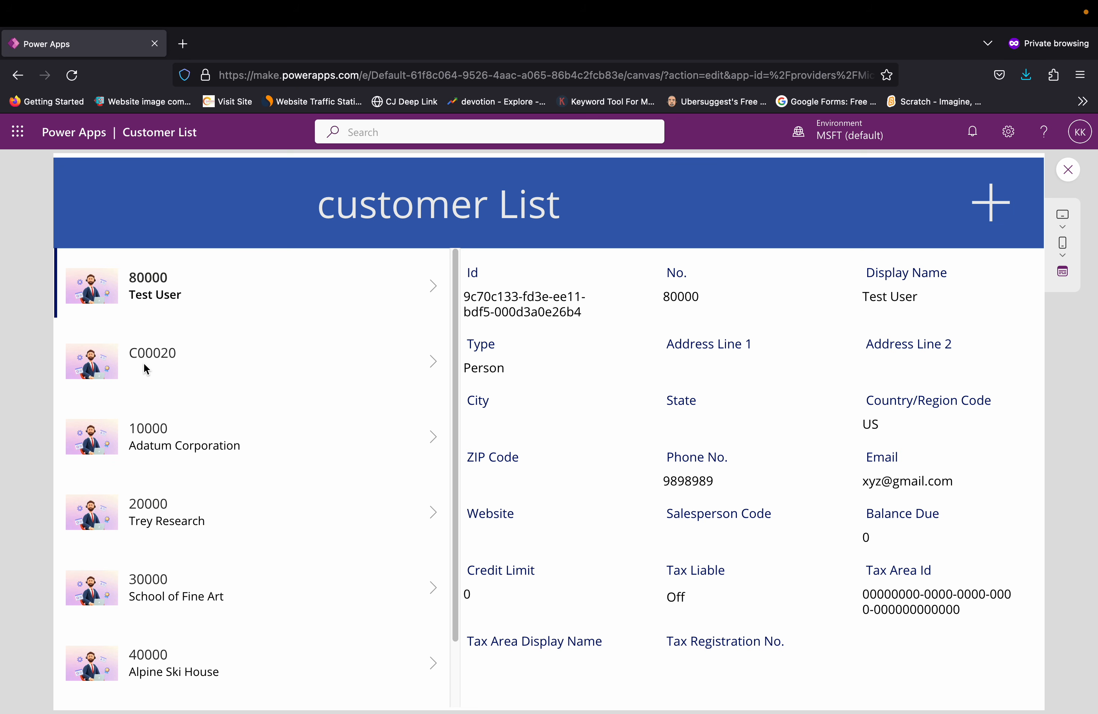
Step: Switch to Dynamics 365 Business Central and reload the Customers list to check for the new record
key("ctrl+Left")
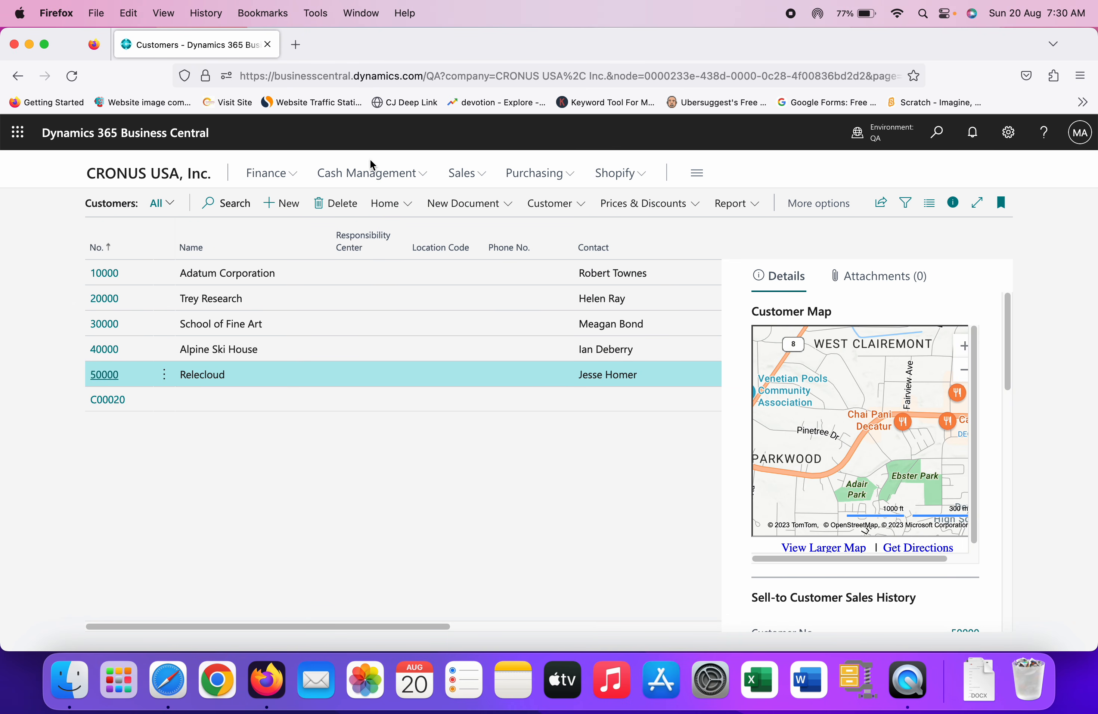
left_click(73, 77)
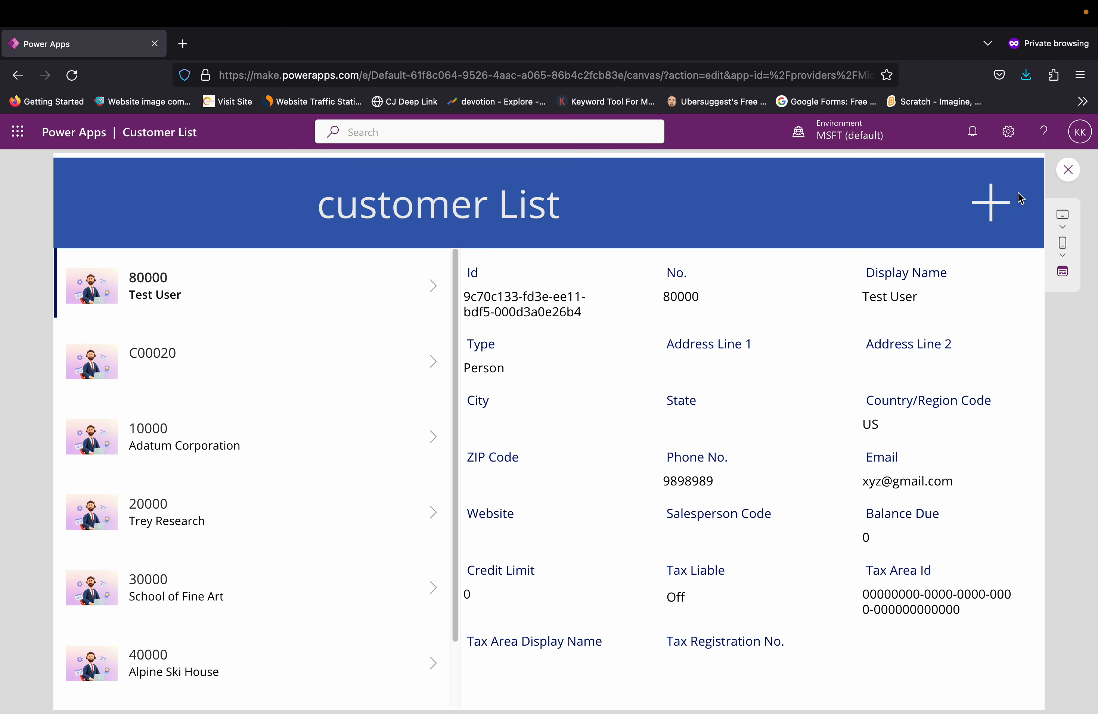
Step: Close the app preview, dismiss the testing tip and leave the Customer List editor
left_click(1068, 181)
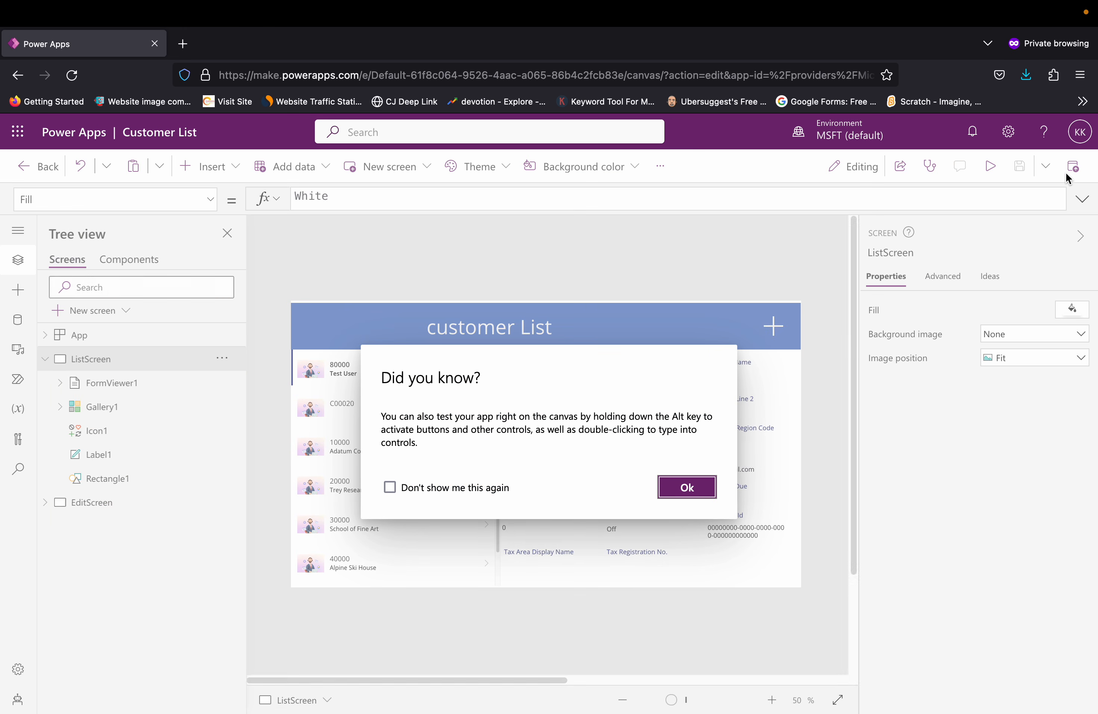
left_click(702, 484)
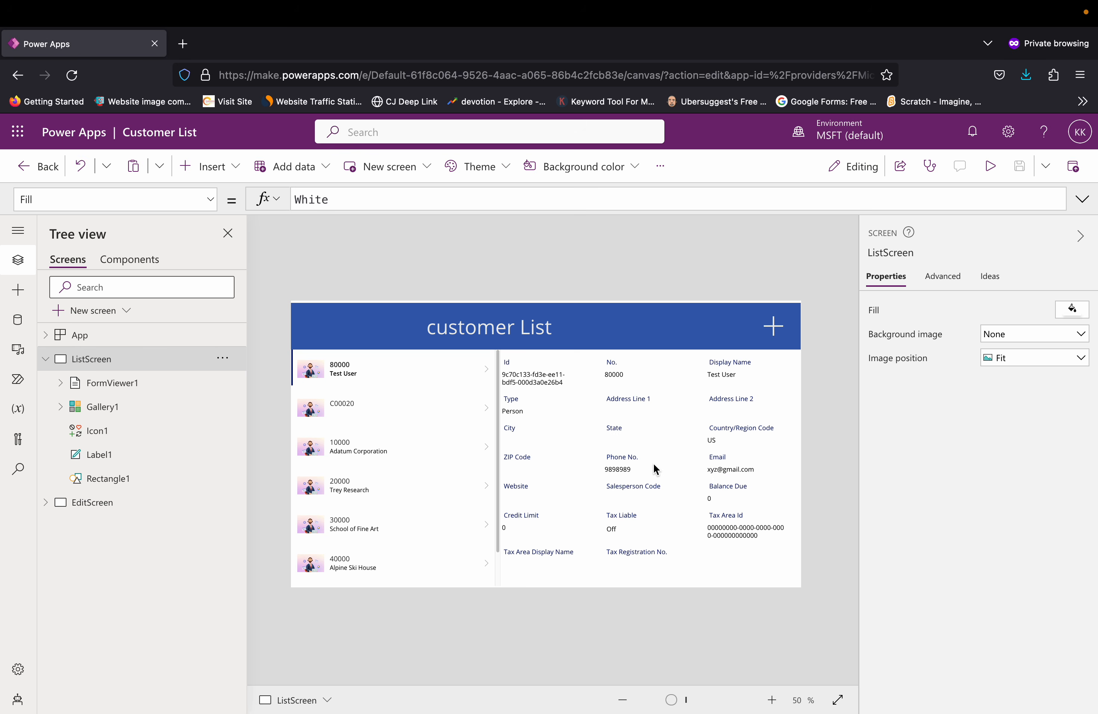
left_click(48, 168)
left_click(589, 471)
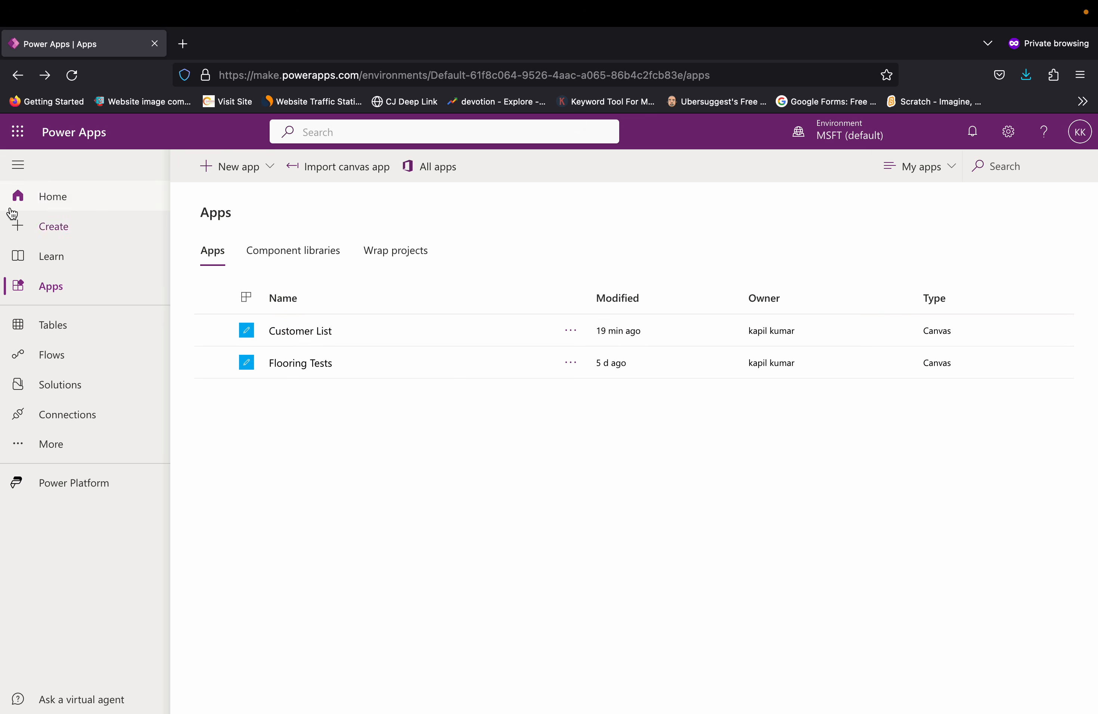
Step: Go to the Power Apps home page and look over the ways to create an app and the existing apps
left_click(56, 206)
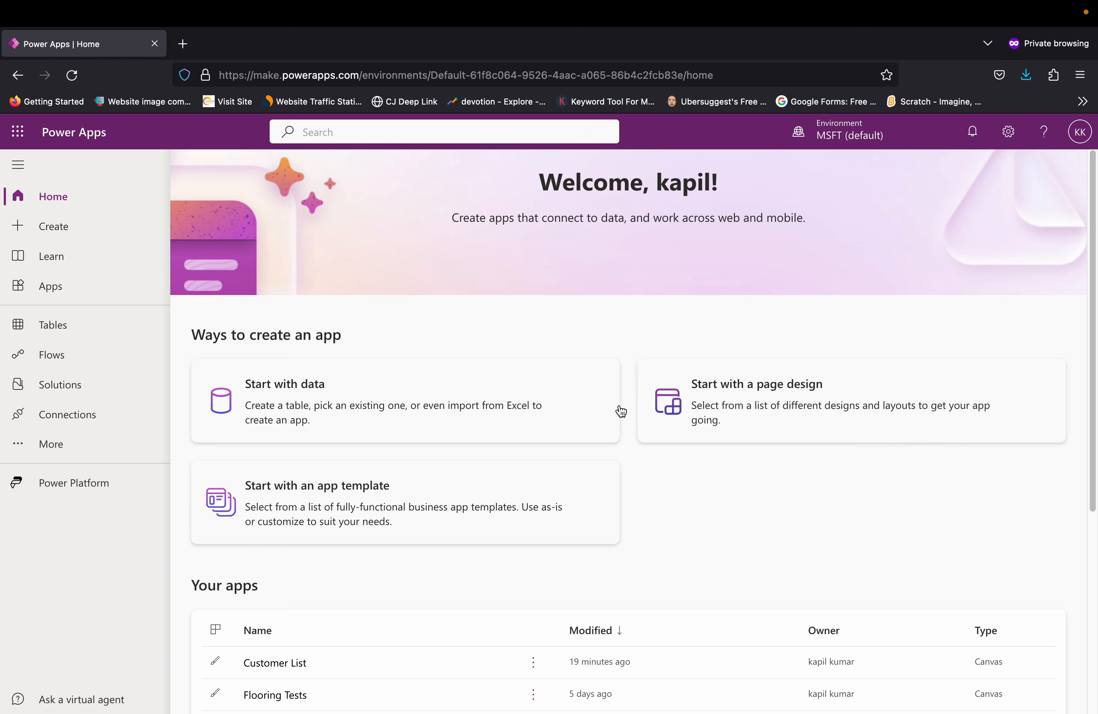
scroll(388, 461, "down", 5)
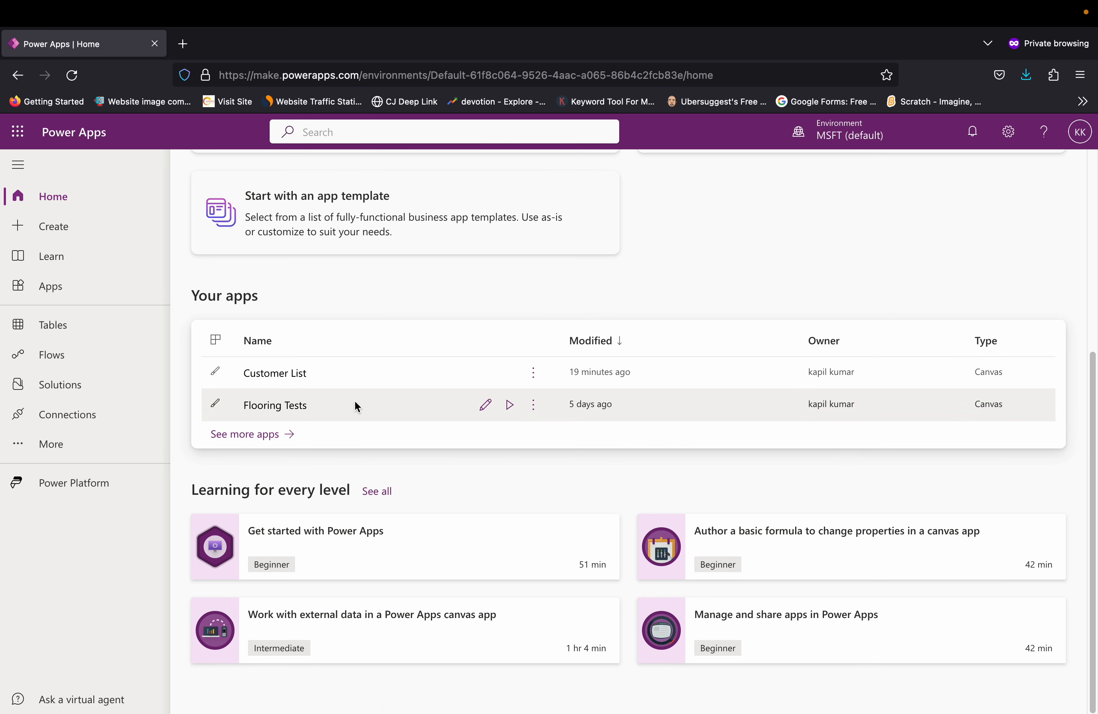
scroll(355, 402, "up", 1)
scroll(355, 401, "up", 2)
scroll(356, 404, "down", 3)
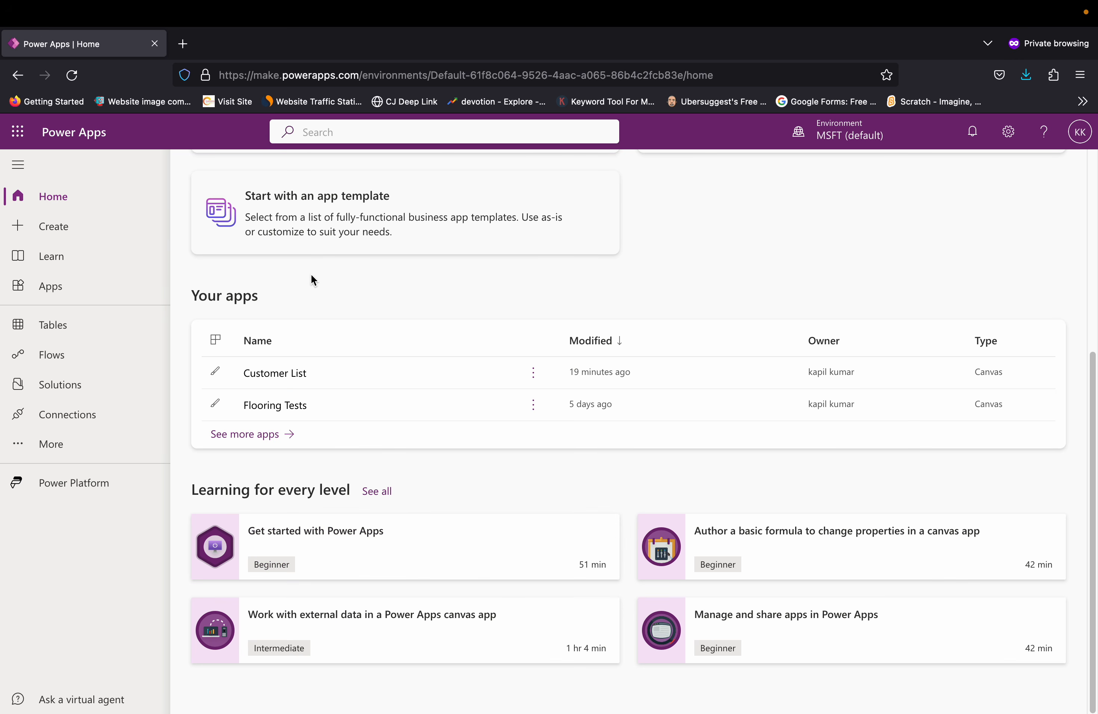
Step: Review the starting options for creating an app and start a blank canvas app
left_click(55, 231)
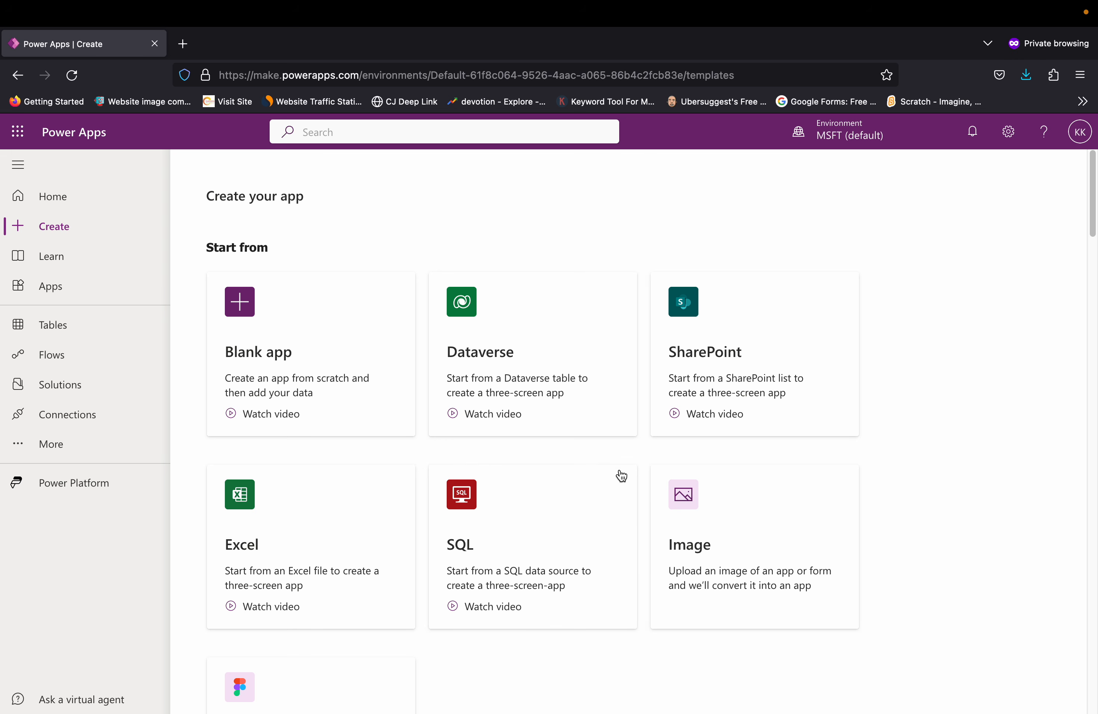
scroll(787, 516, "down", 2)
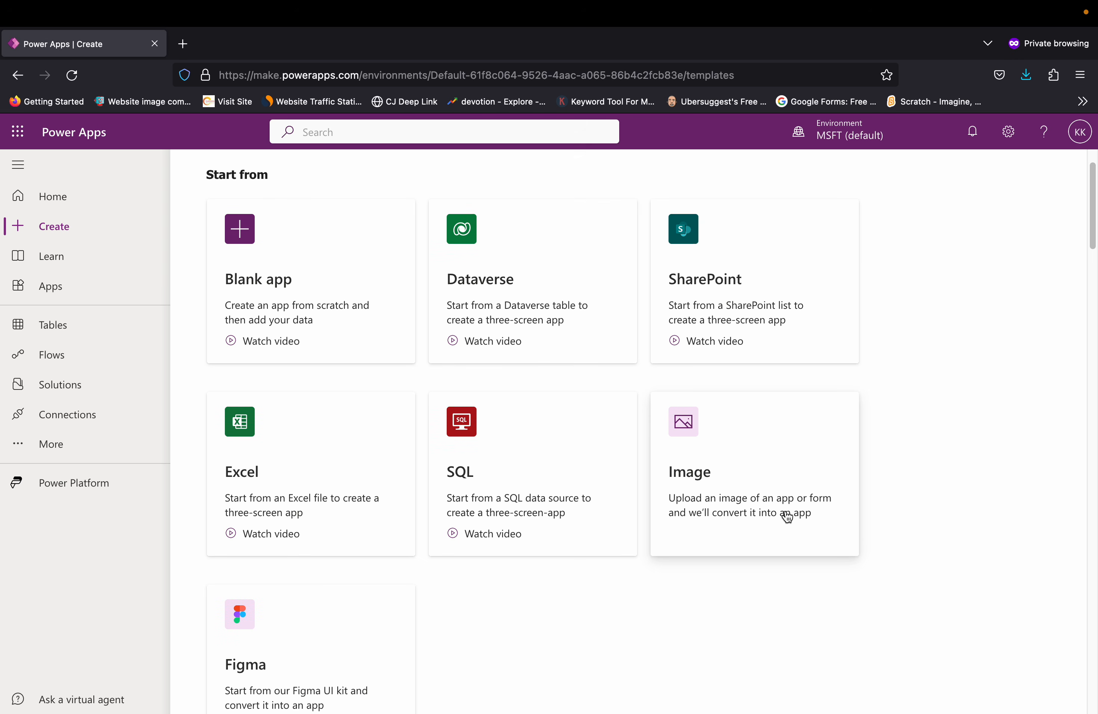
scroll(788, 516, "down", 5)
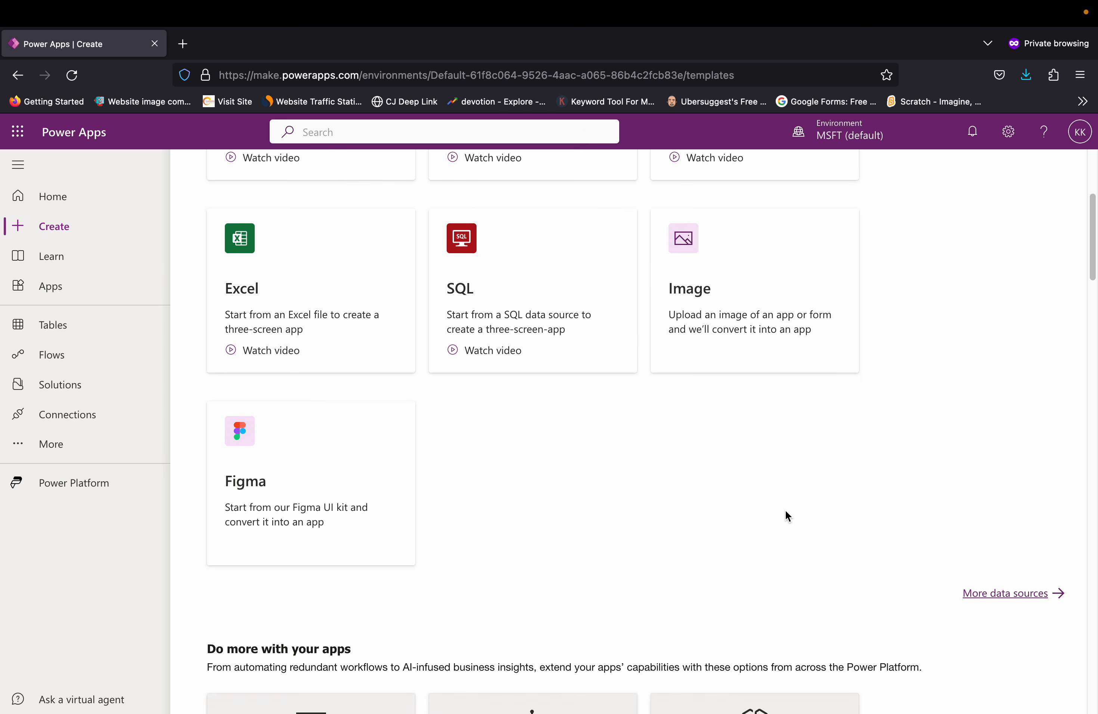
scroll(786, 513, "down", 3)
scroll(786, 513, "up", 8)
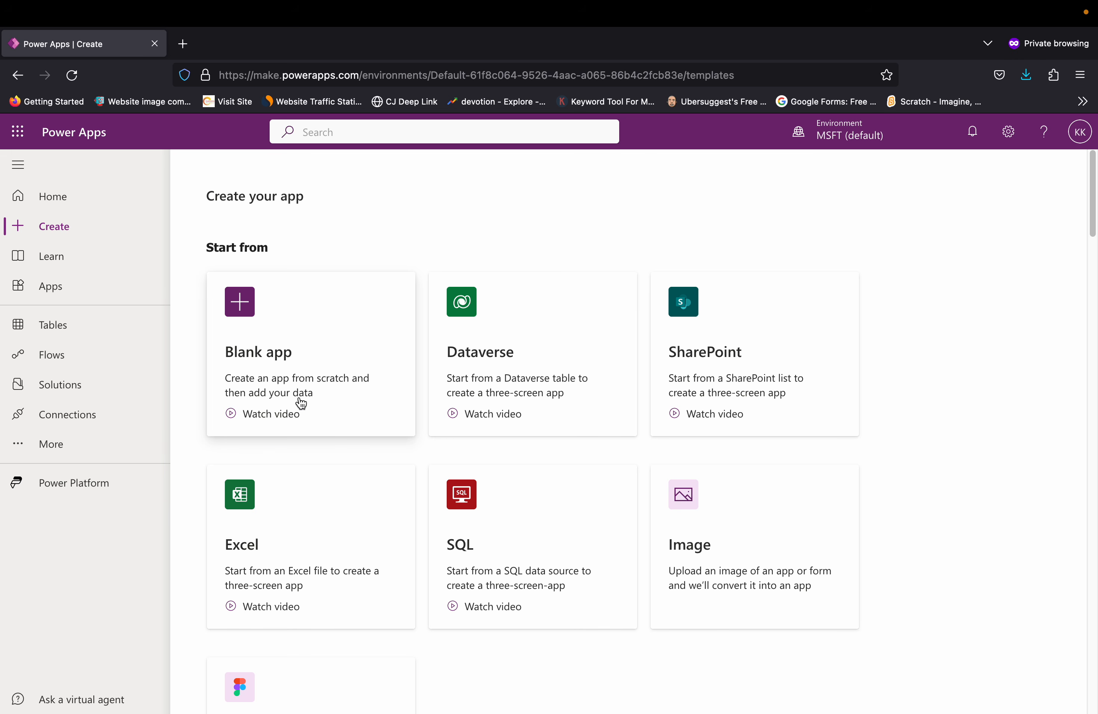
left_click(241, 308)
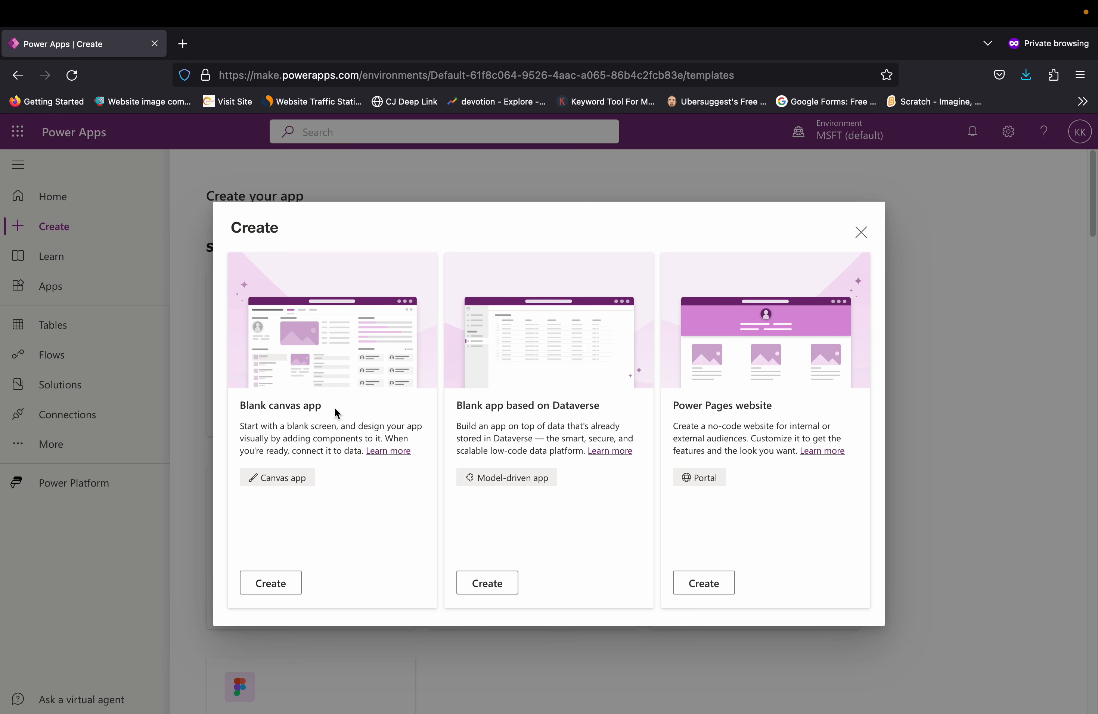
left_click(283, 583)
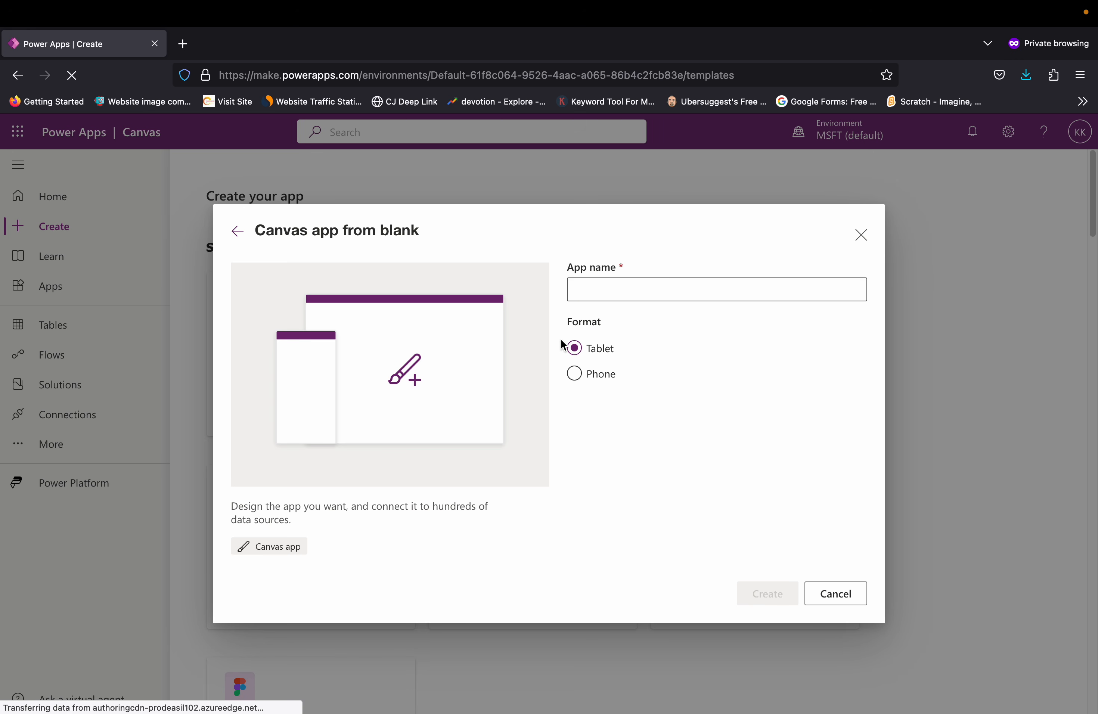
Step: Create the canvas app named Business Central Customers in Tablet format and skip the welcome dialog
left_click(600, 296)
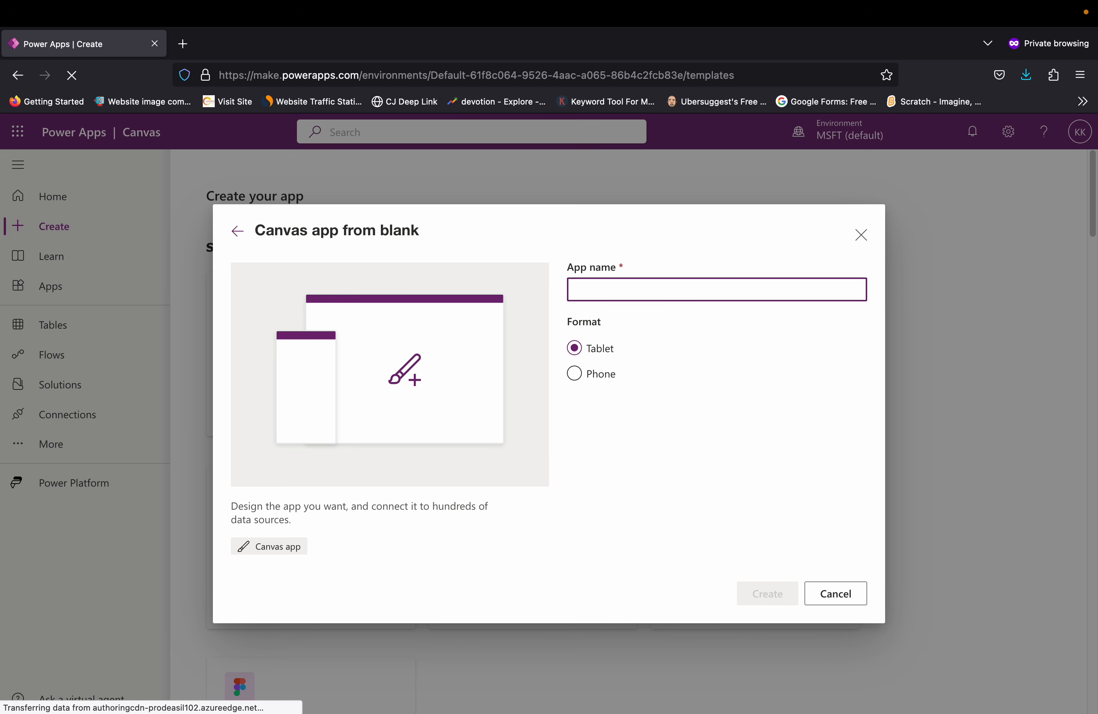
type("Business Cen")
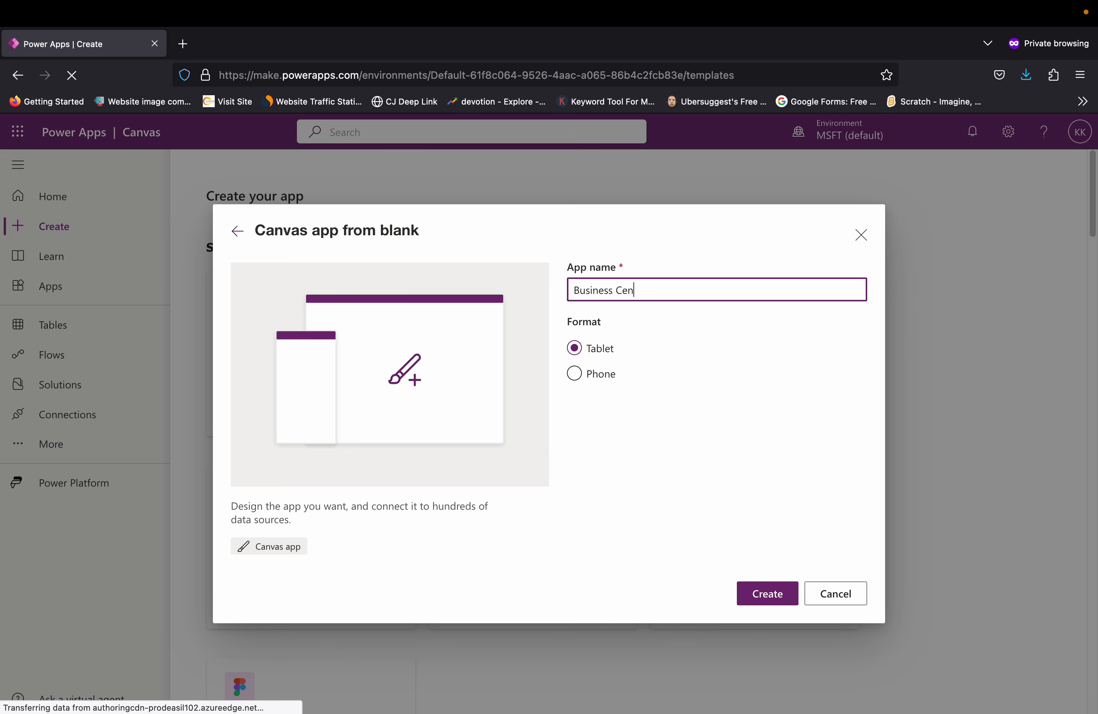
type("tral Custo")
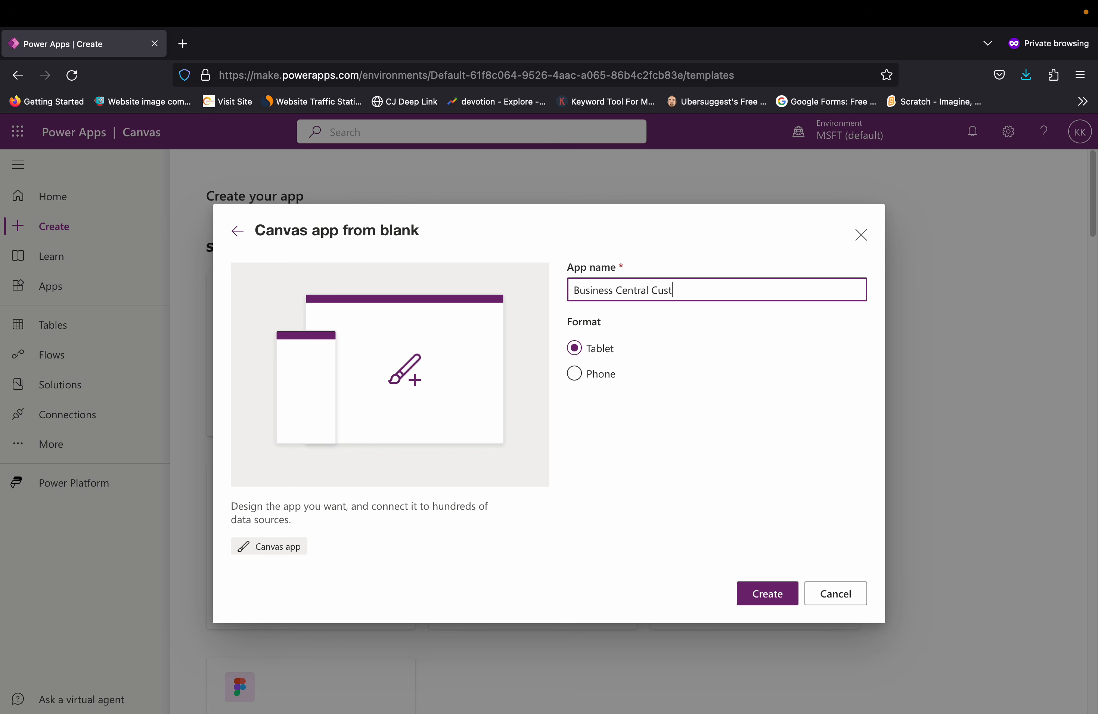
key("BackSpace")
key("BackSpace")
type("tomers")
left_click(780, 602)
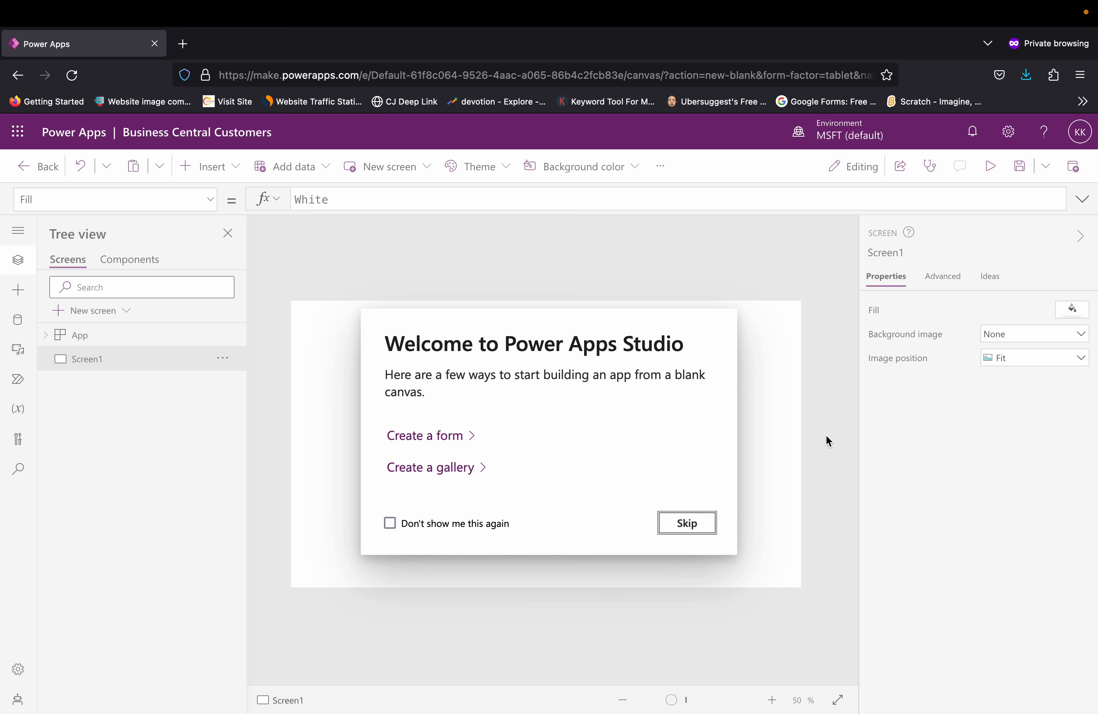
left_click(704, 523)
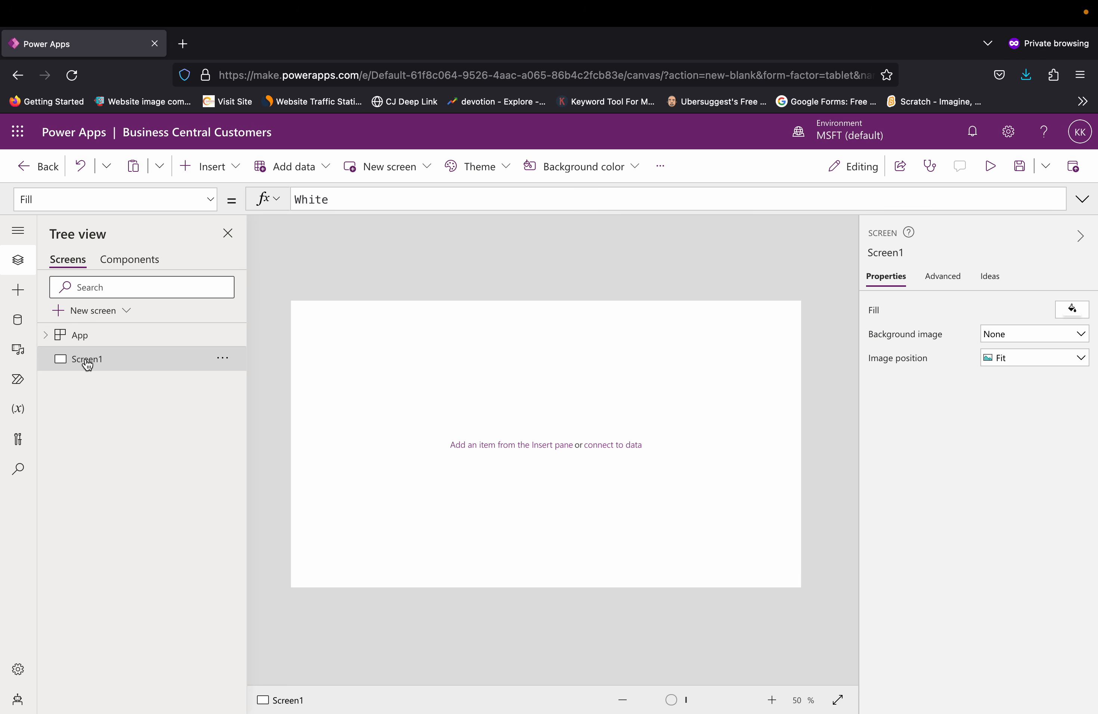
Step: Rename the existing screen Screen1 as CustomerList
left_click(225, 361)
left_click(246, 413)
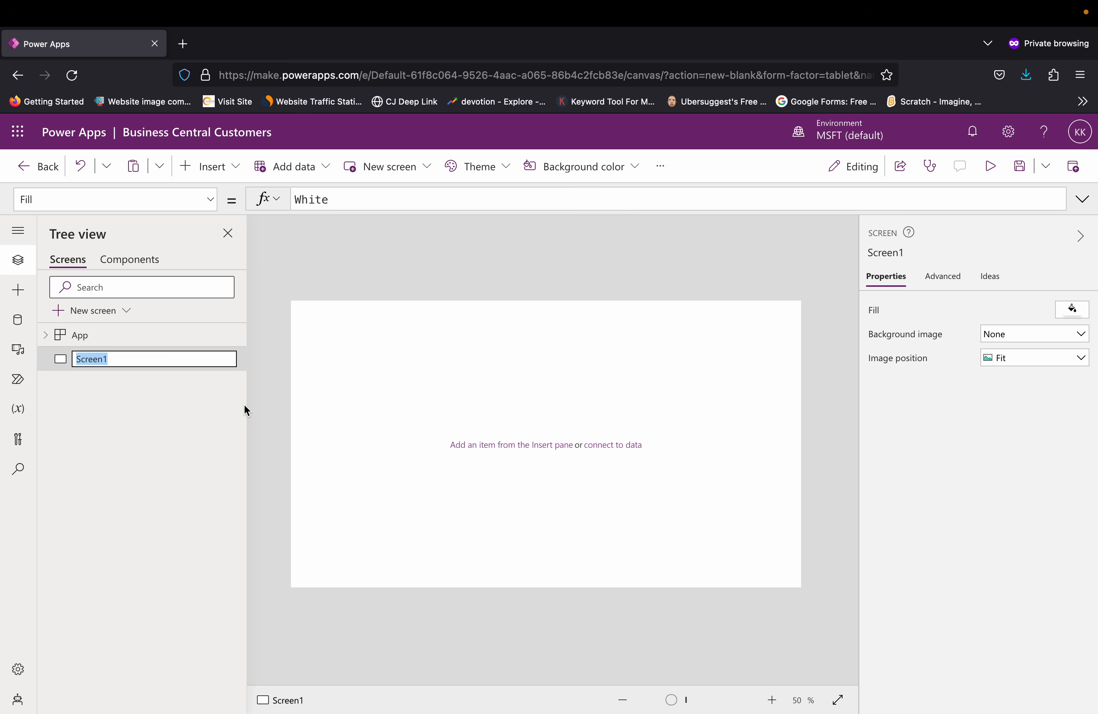
type("Cut")
left_click(128, 440)
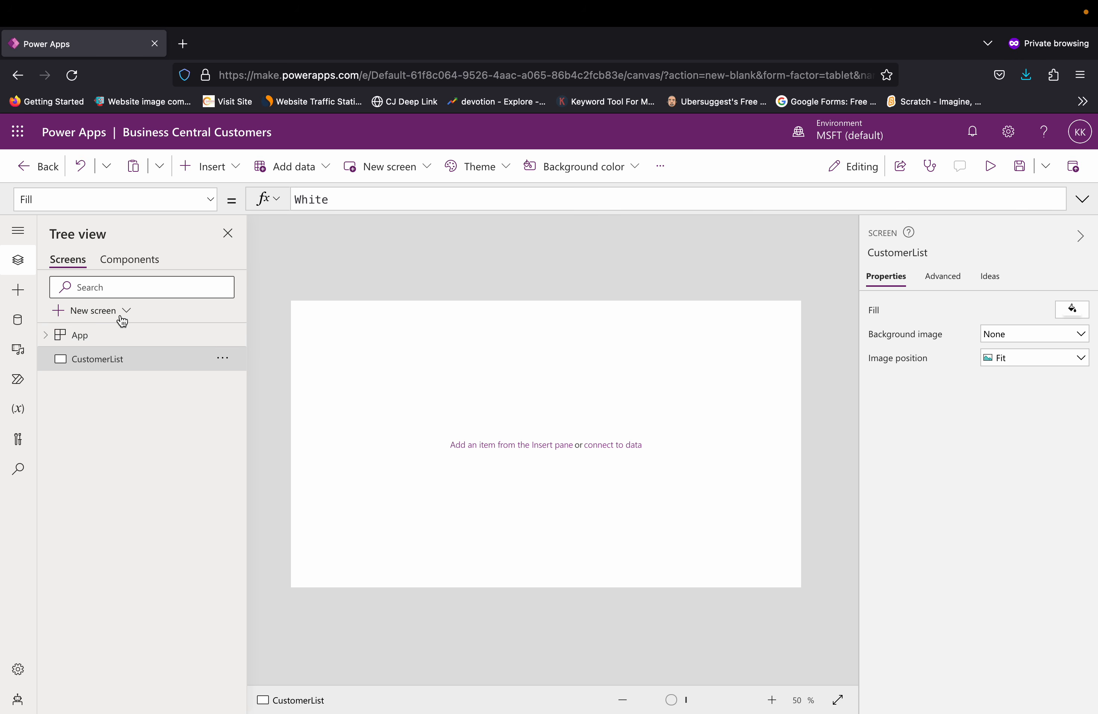
Step: Add a second screen with the Blank layout and name it EditScreen
left_click(124, 317)
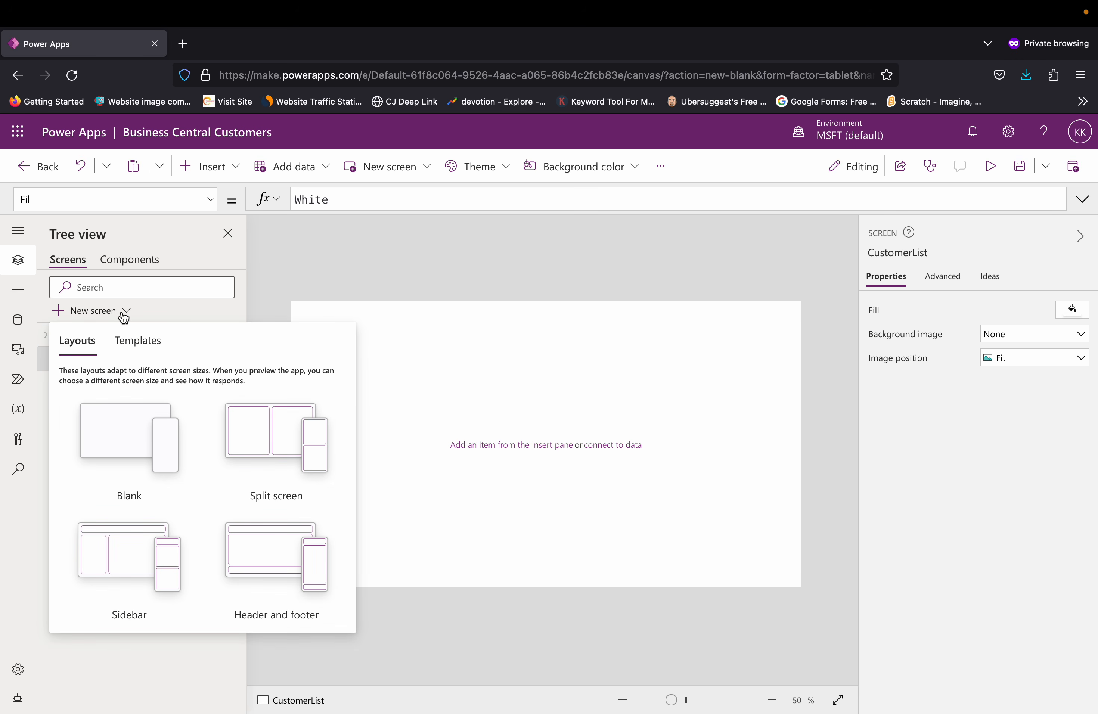
left_click(109, 446)
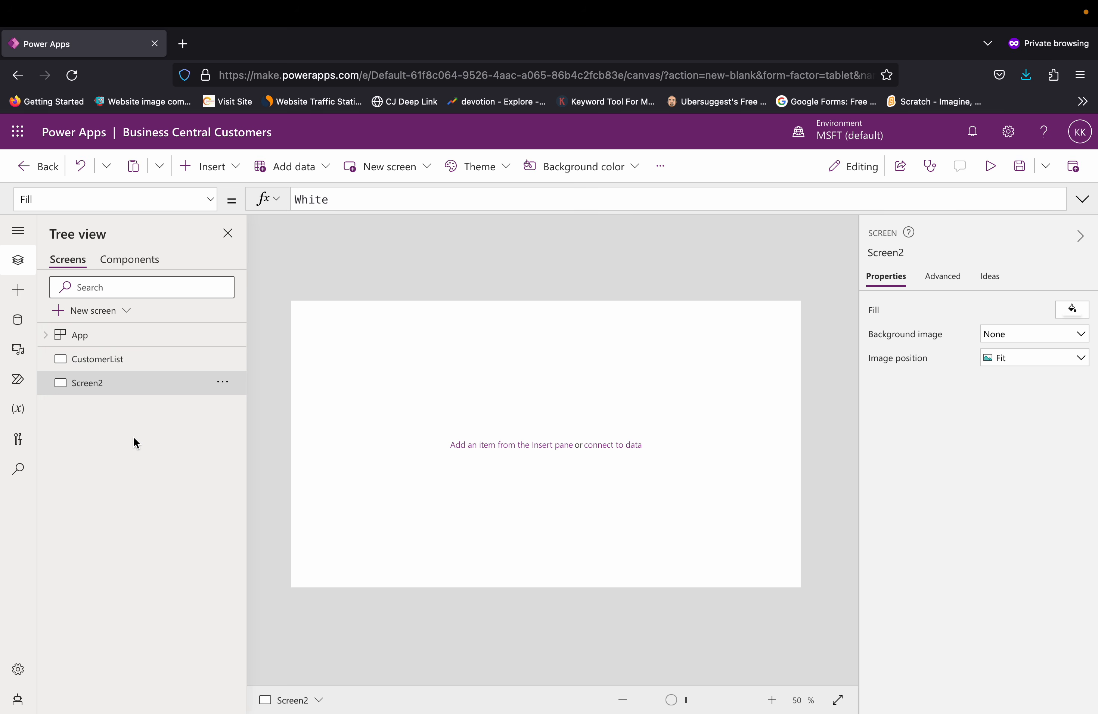
left_click(220, 391)
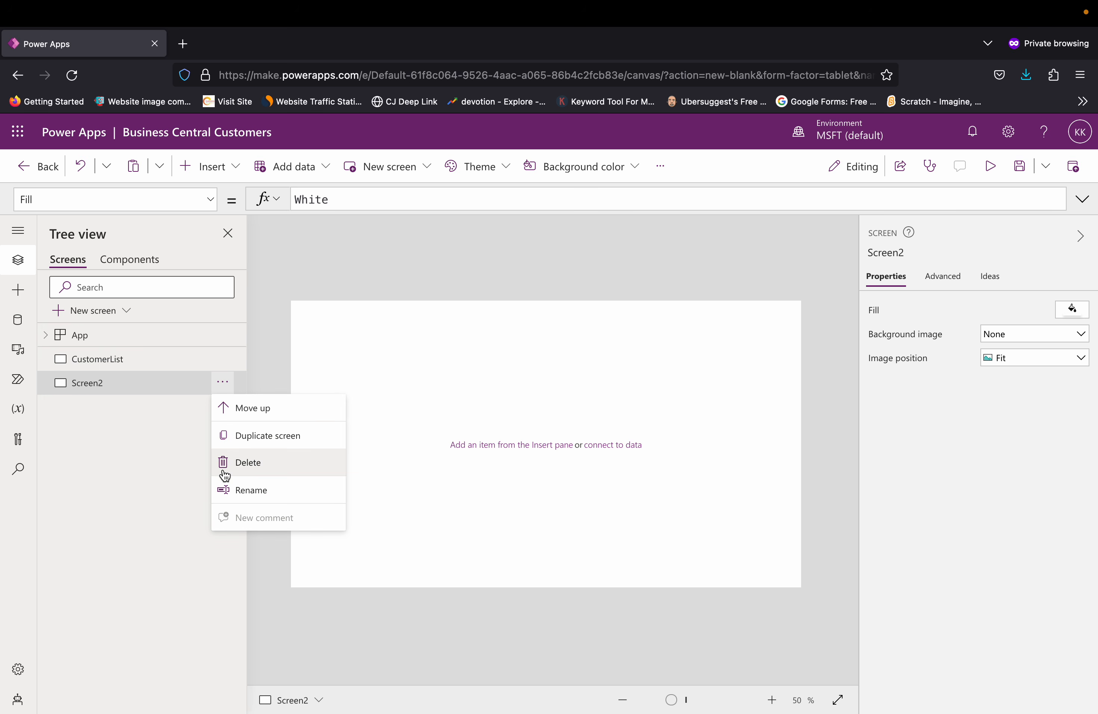
left_click(224, 490)
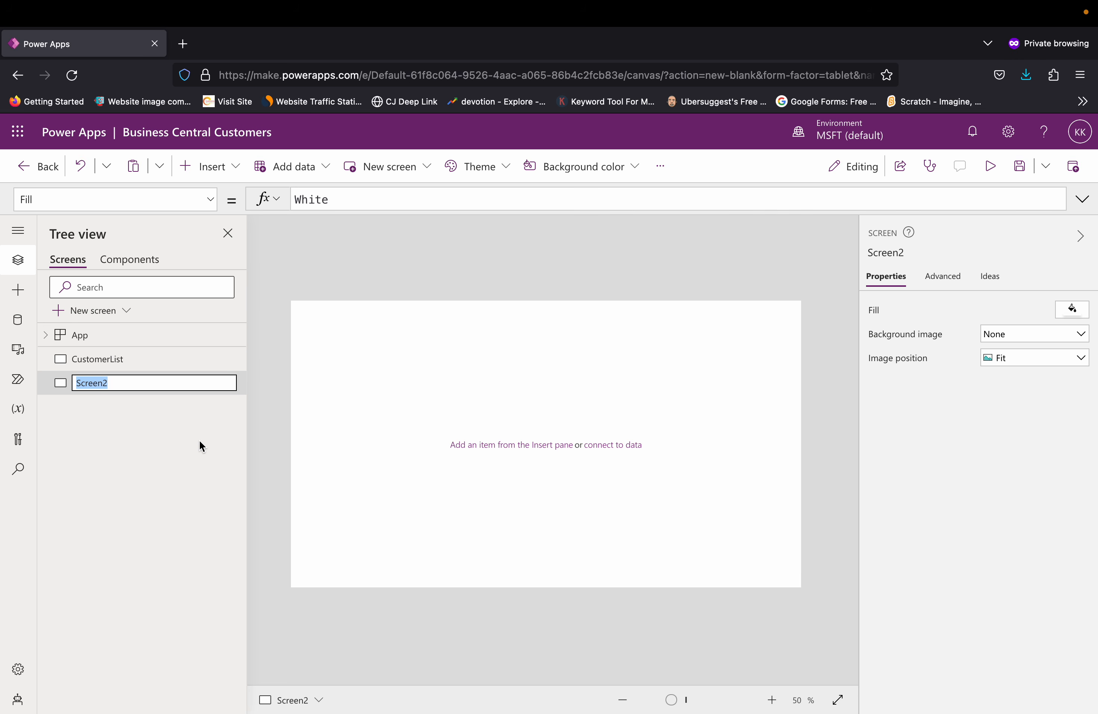
type("Edit")
key("Return")
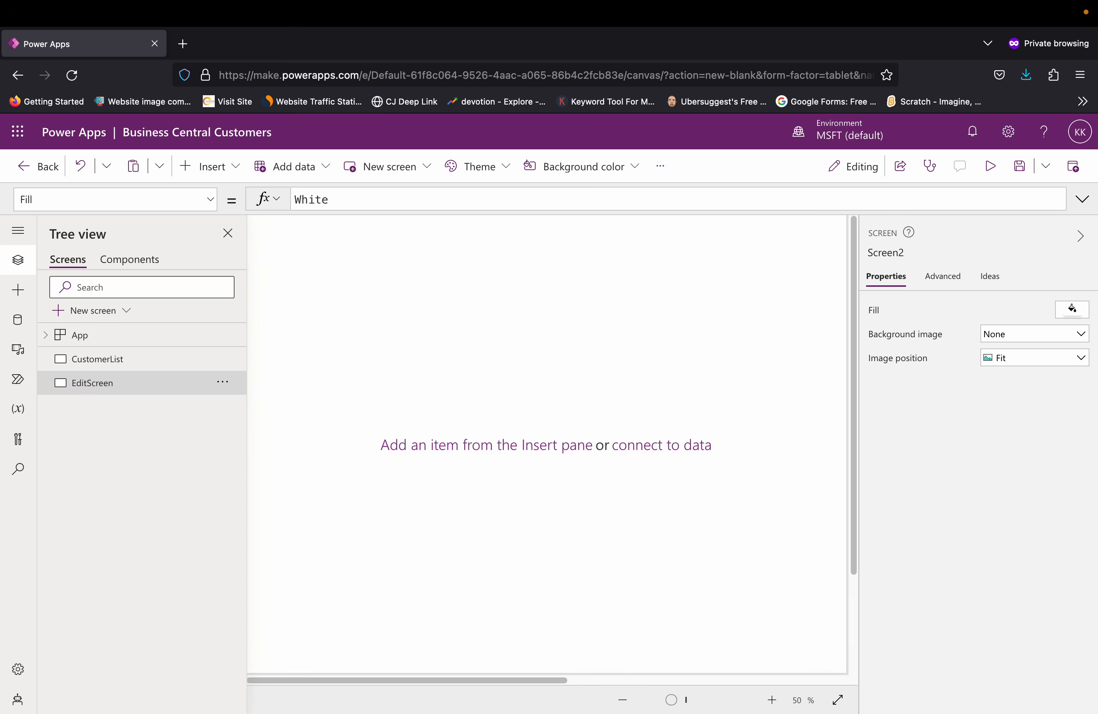
left_click(91, 364)
left_click(89, 386)
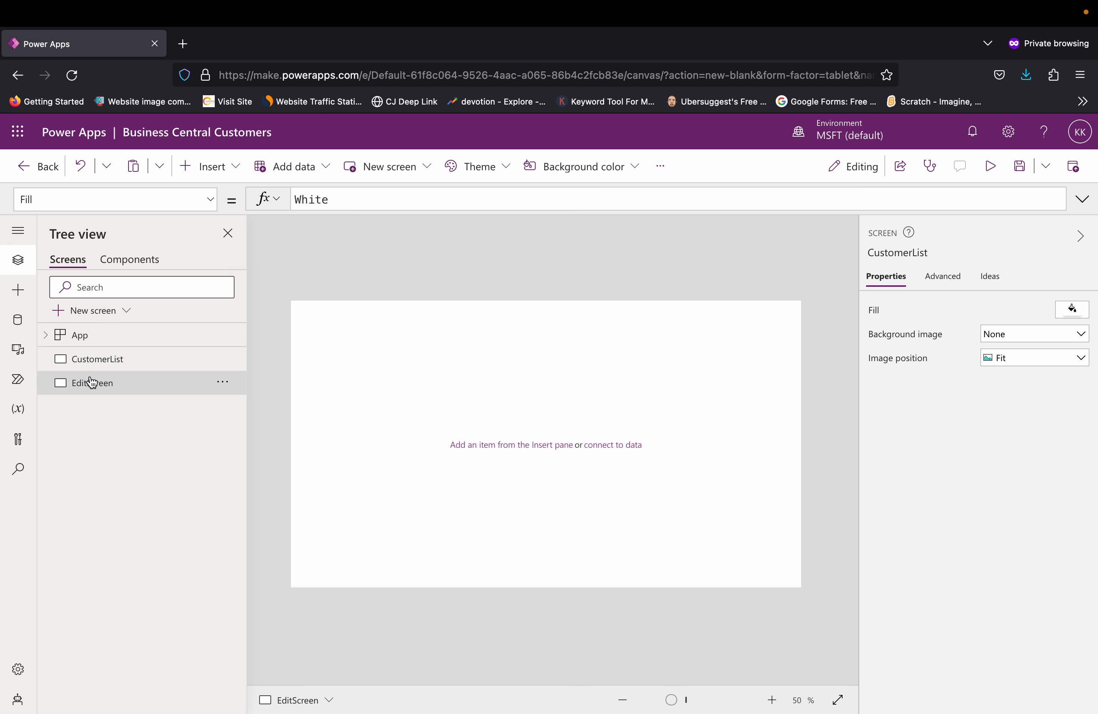
left_click(96, 366)
left_click(92, 389)
left_click(98, 370)
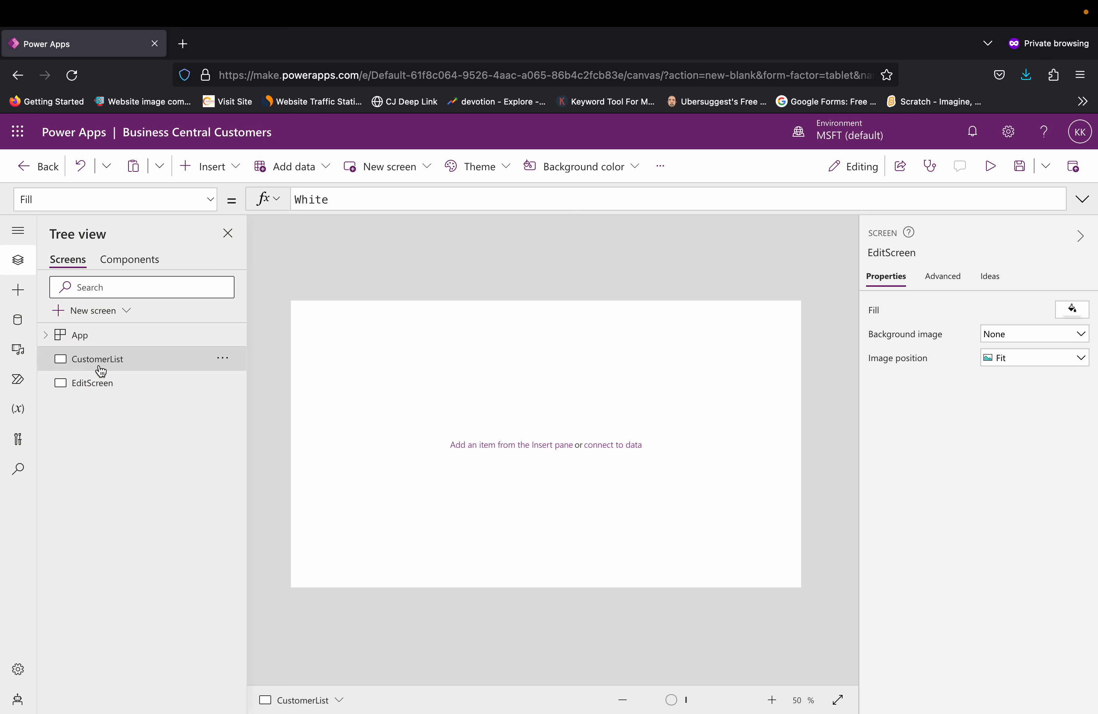
left_click(98, 389)
Step: Insert a rectangle on the CustomerList screen as a full-width header band along its top edge, about 1362 wide and 130 high
left_click(102, 363)
left_click(236, 181)
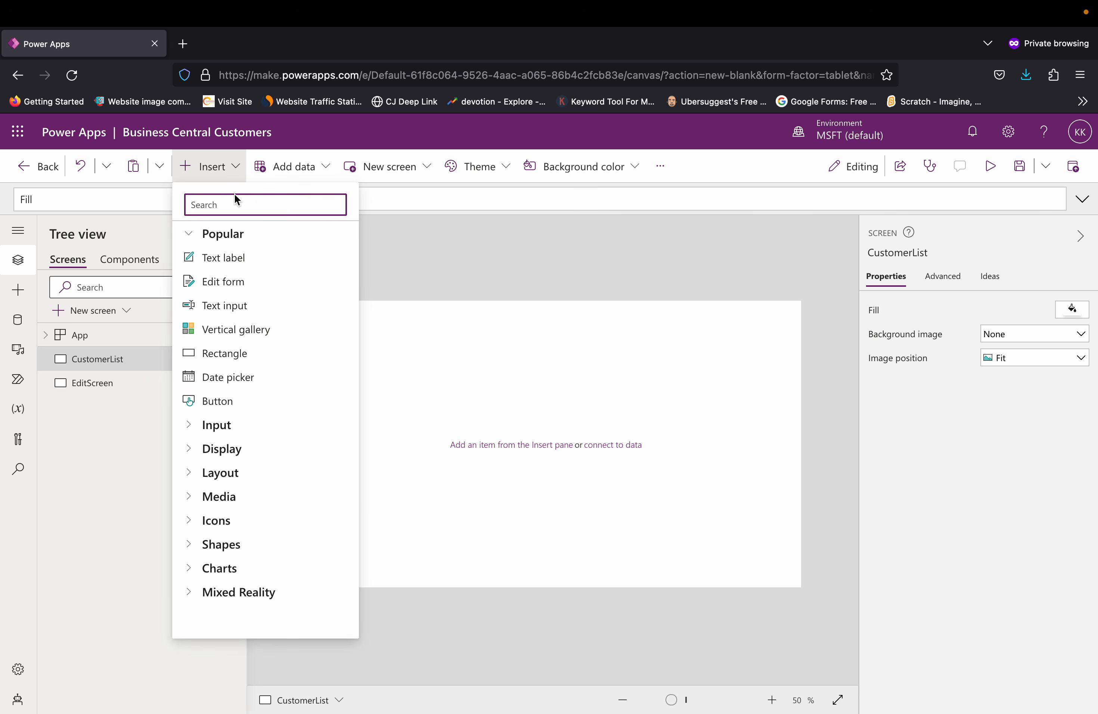
left_click(226, 353)
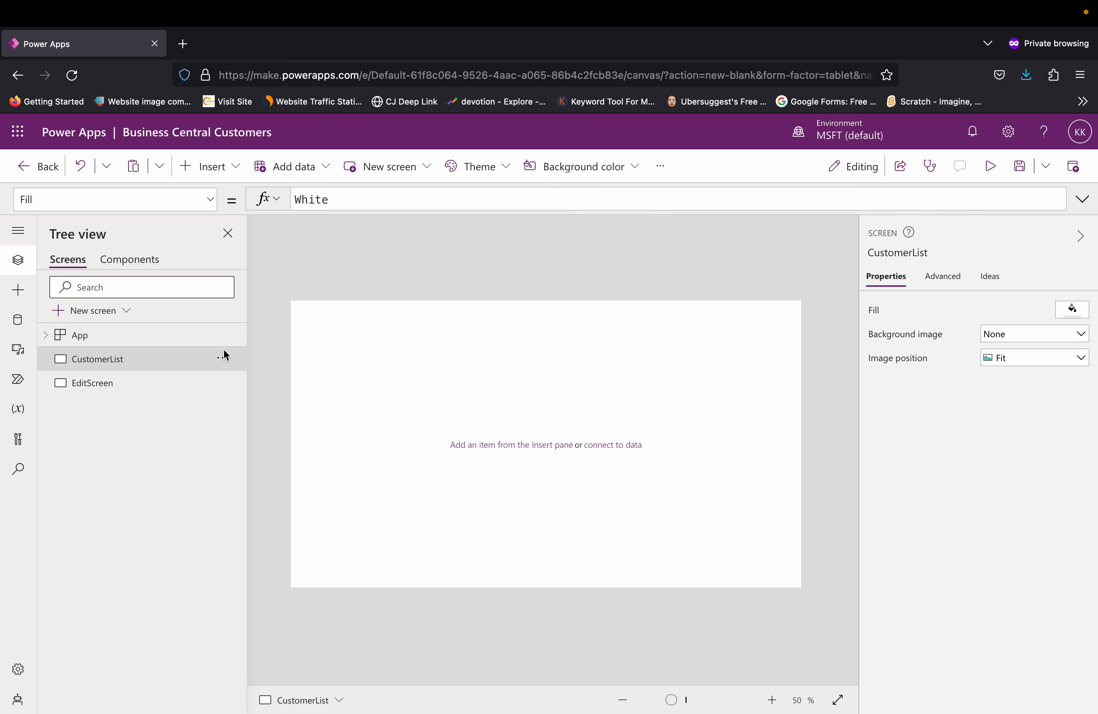
left_click(329, 319)
left_click_drag(328, 319, 801, 319)
left_click(349, 321)
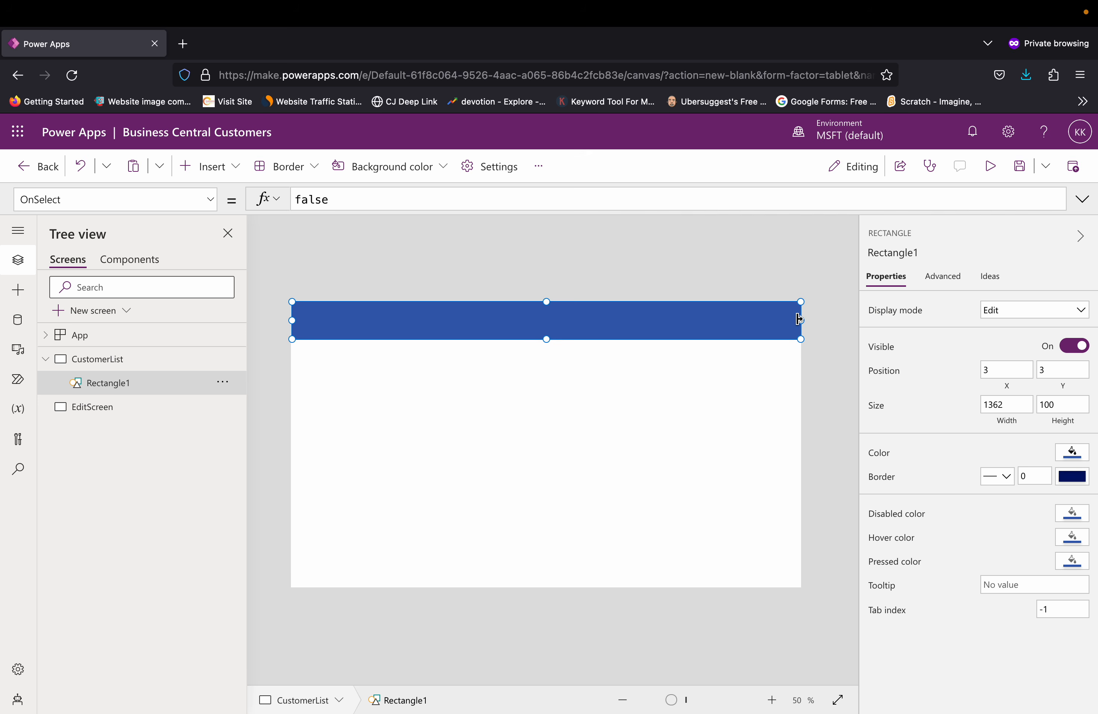
left_click_drag(547, 343, 547, 353)
left_click(547, 375)
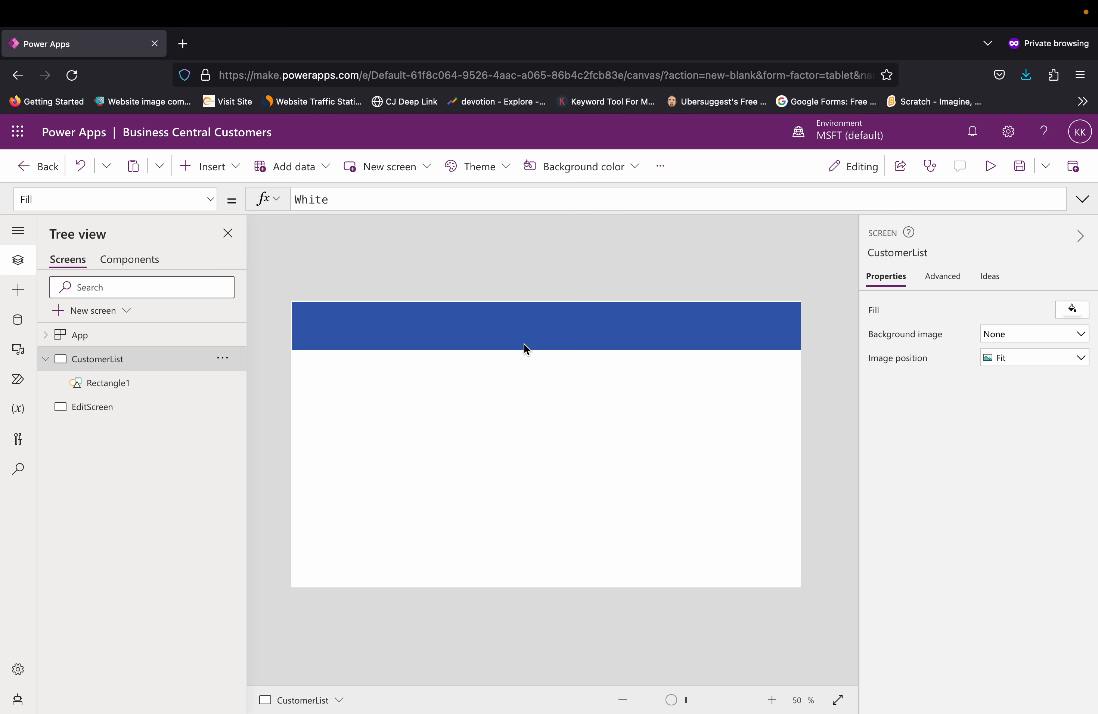
Step: Insert a text label inside the blue header band, sized about 498 by 74
left_click(235, 175)
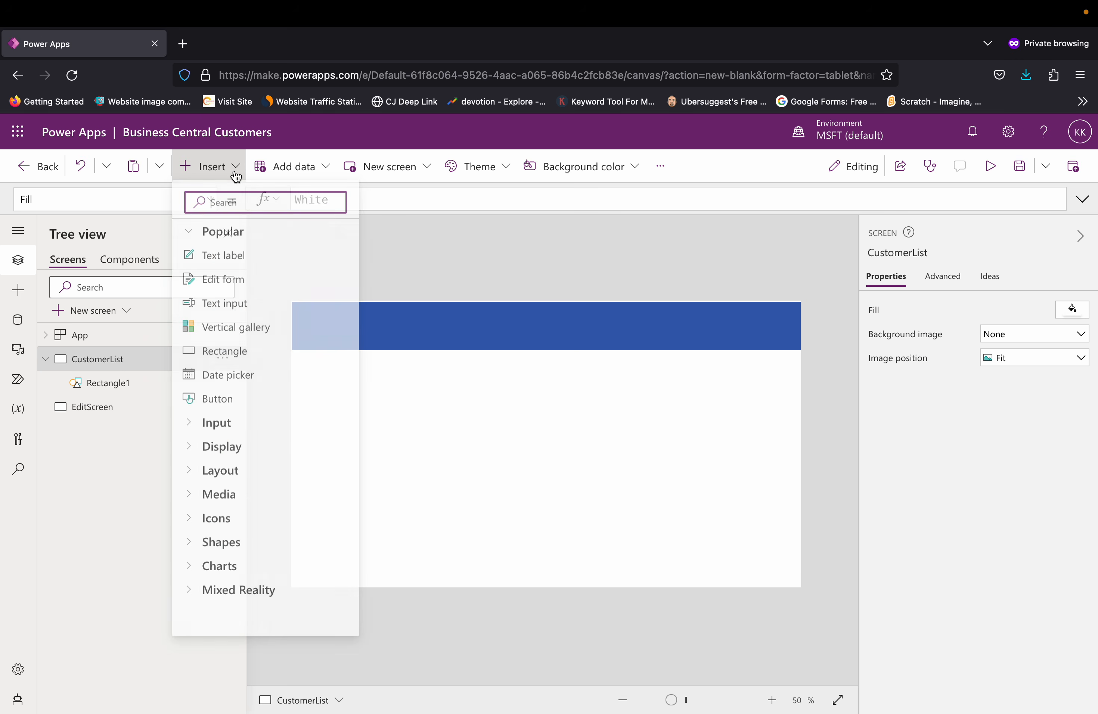
left_click(233, 257)
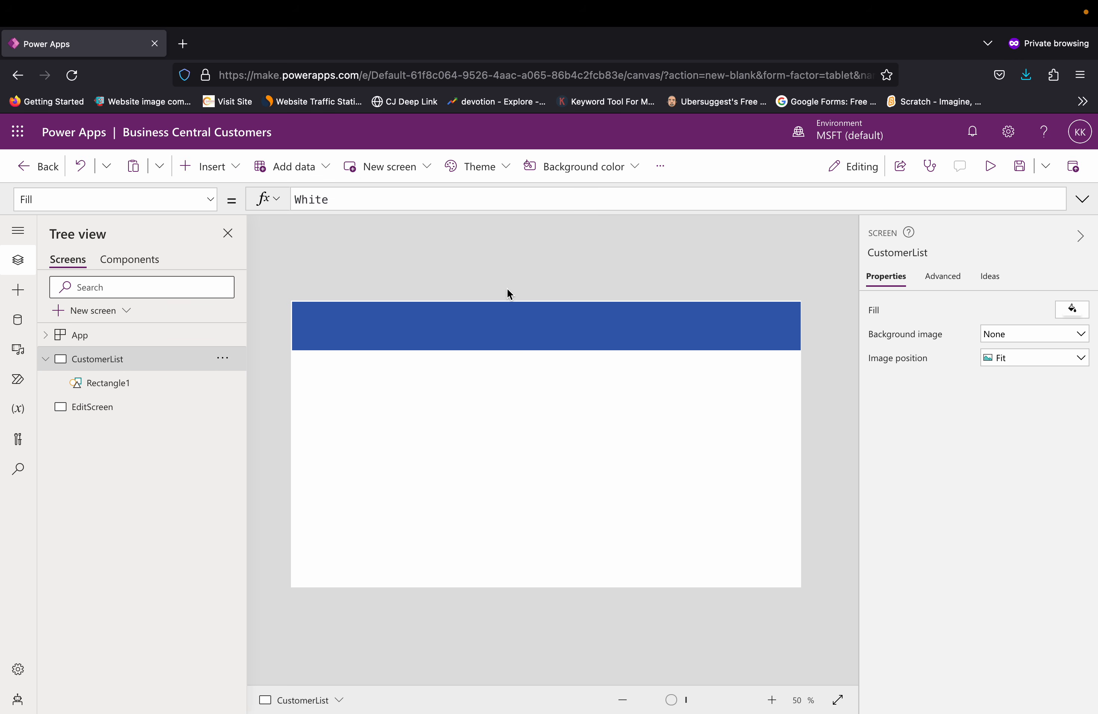
left_click_drag(355, 321, 598, 341)
left_click_drag(472, 329, 412, 328)
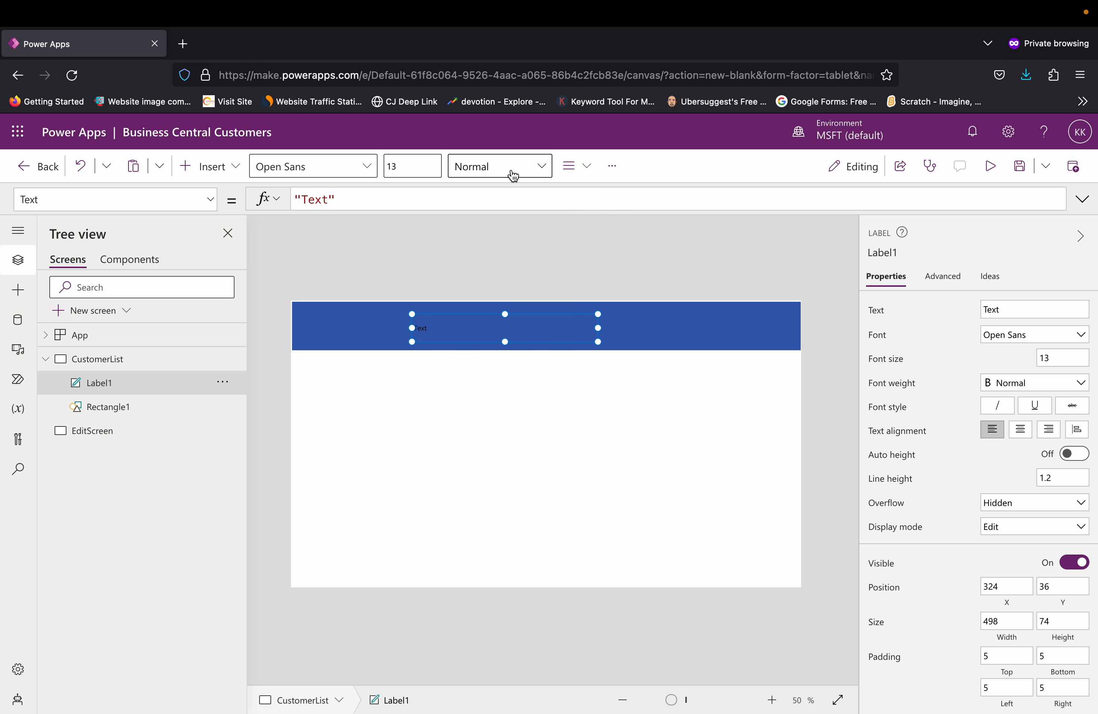
Step: Change the header label's text to a light color that contrasts with the blue band
left_click(588, 168)
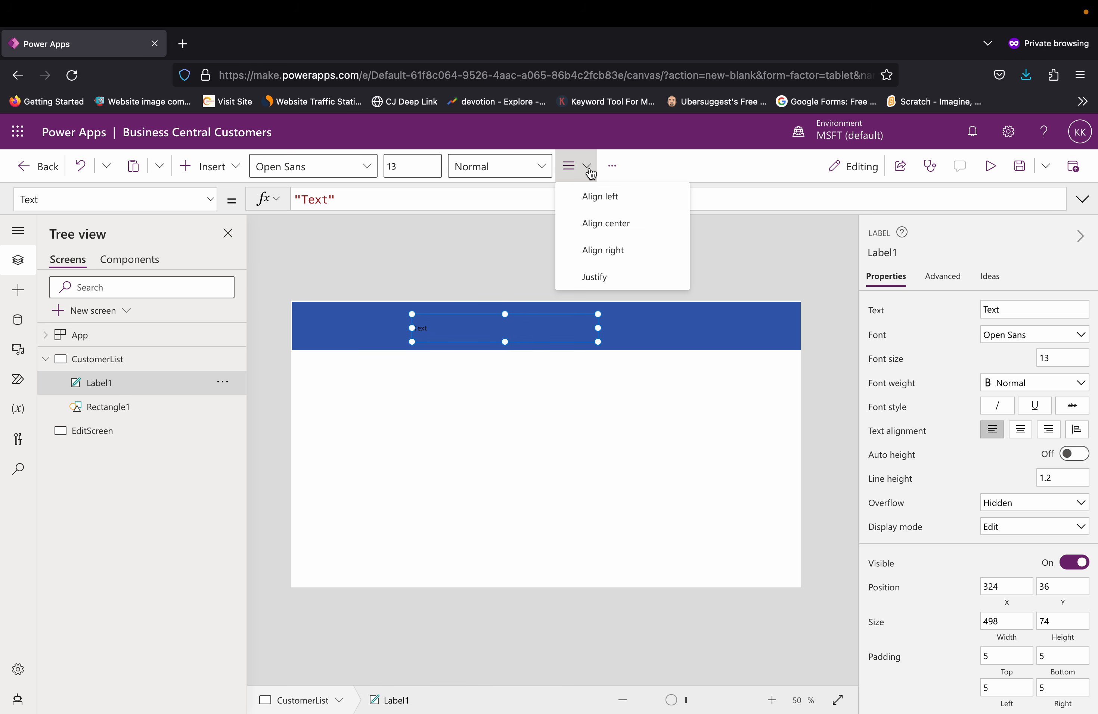
left_click(613, 166)
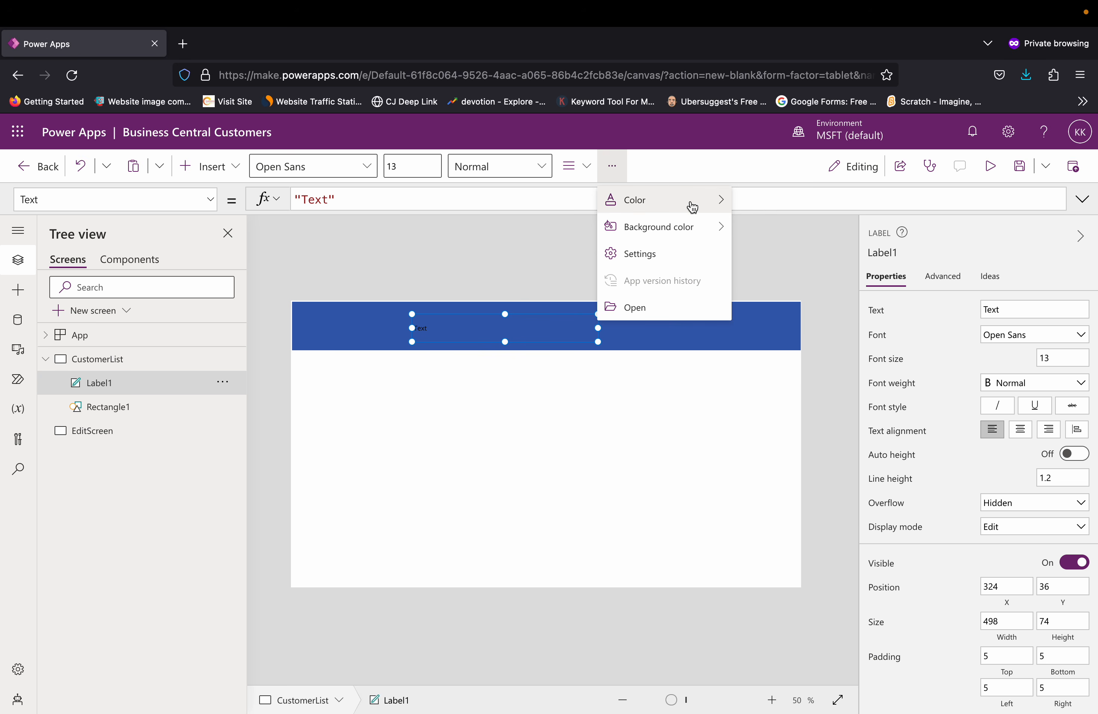
mouse_move(714, 202)
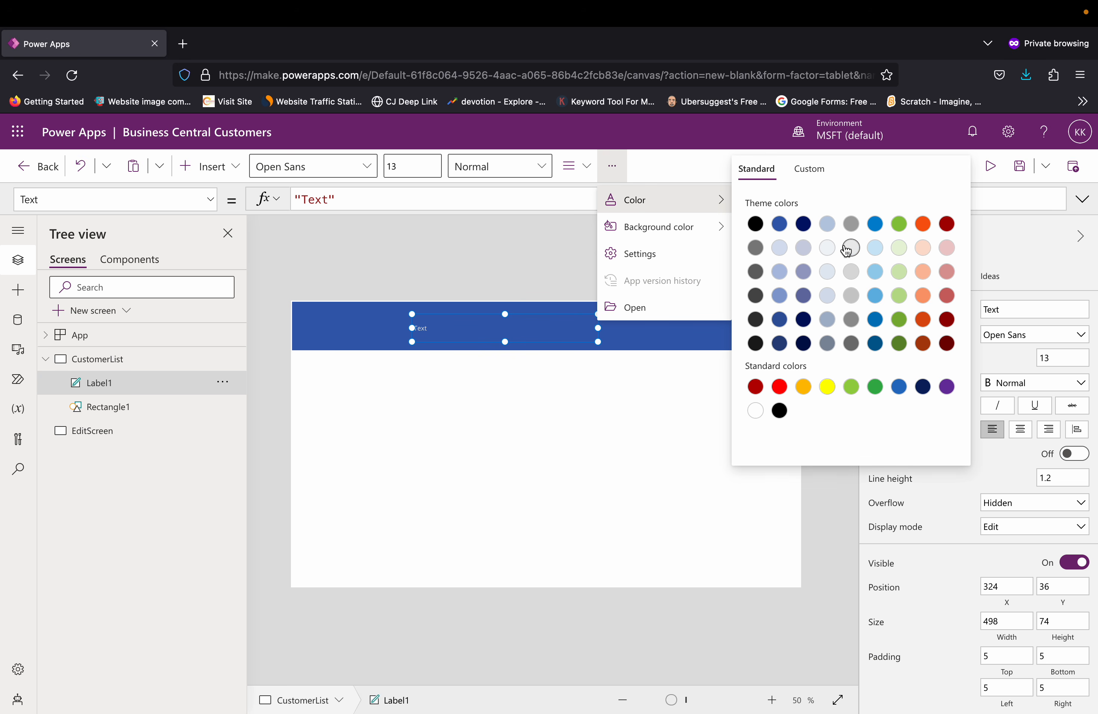
left_click(395, 166)
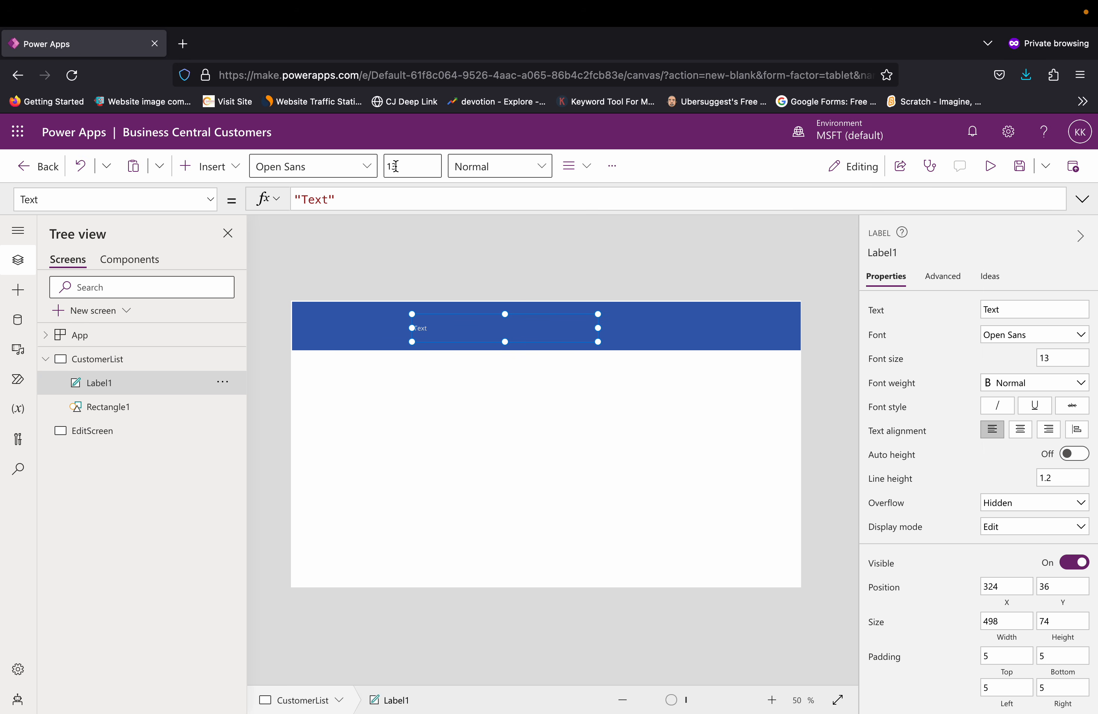
key("Delete")
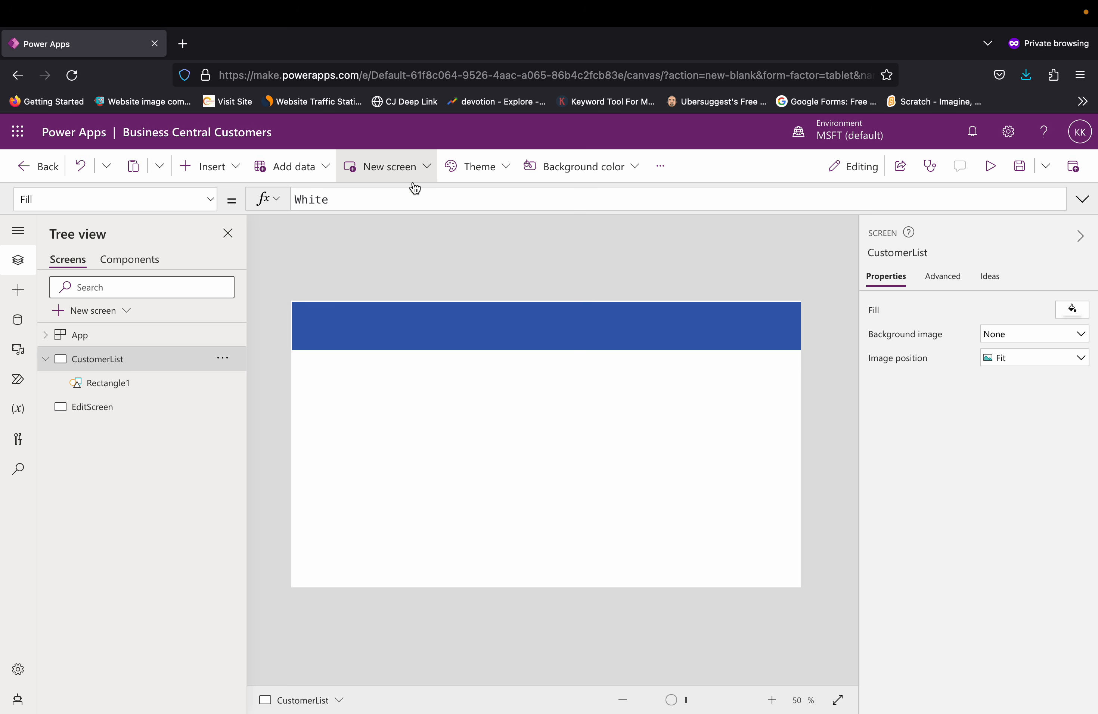
left_click(433, 325)
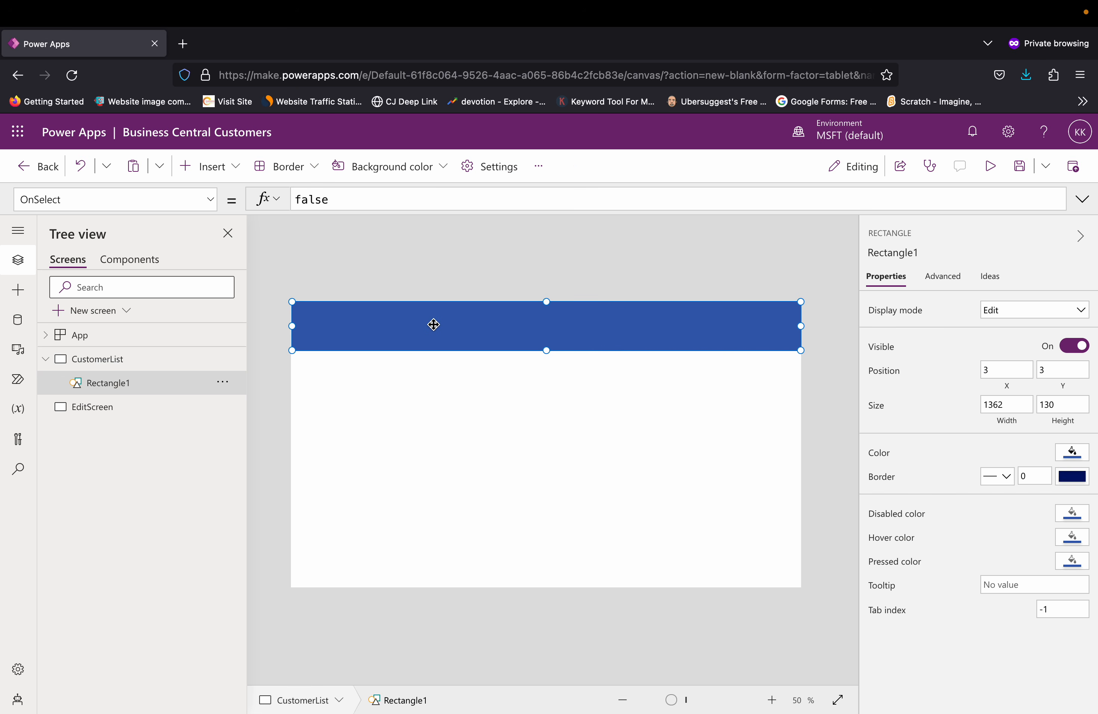
key("ctrl+z")
Step: Set the header label's font size to 40
left_click(425, 333)
left_click(411, 163)
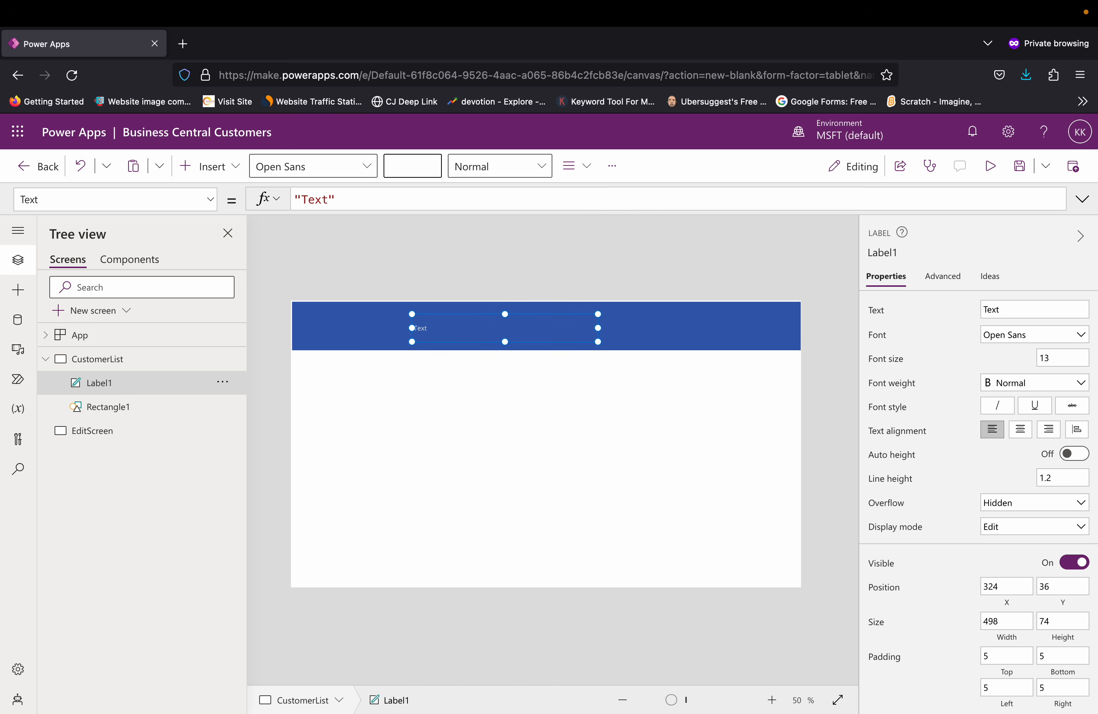
type("40")
key("Return")
Step: Replace the header label's text with the formula "Customer List", enclosed in double quotes
left_click(356, 204)
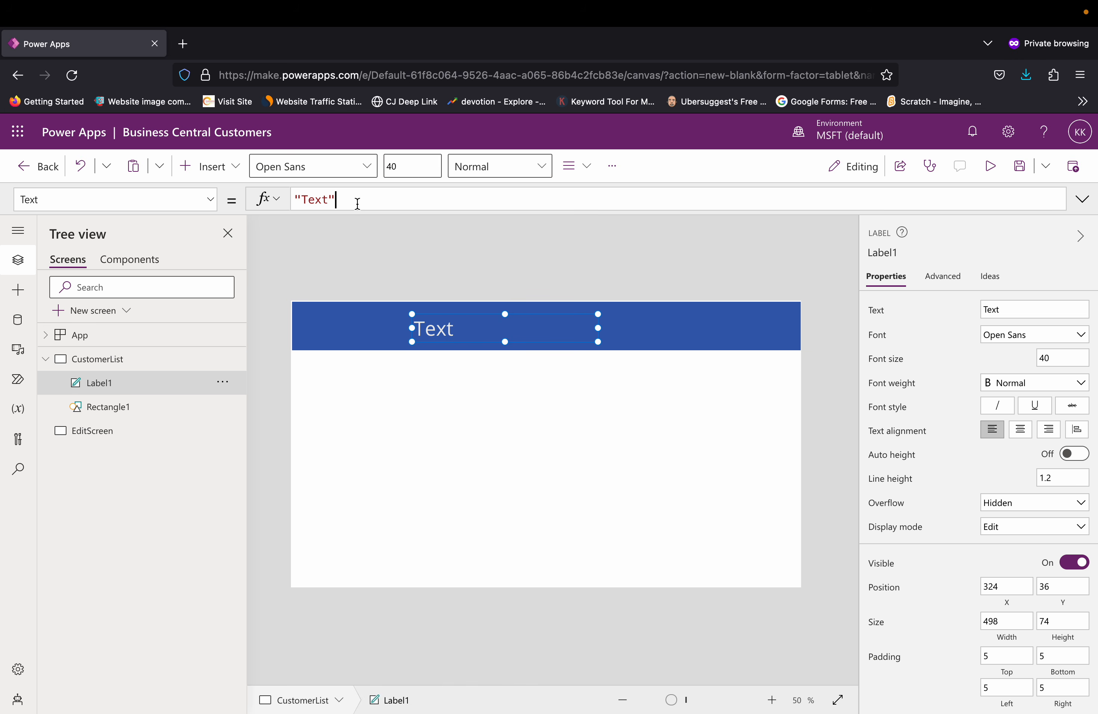
key("BackSpace")
key("BackSpace")
key("BackSpace")
key("BackSpace")
key("BackSpace")
key("BackSpace")
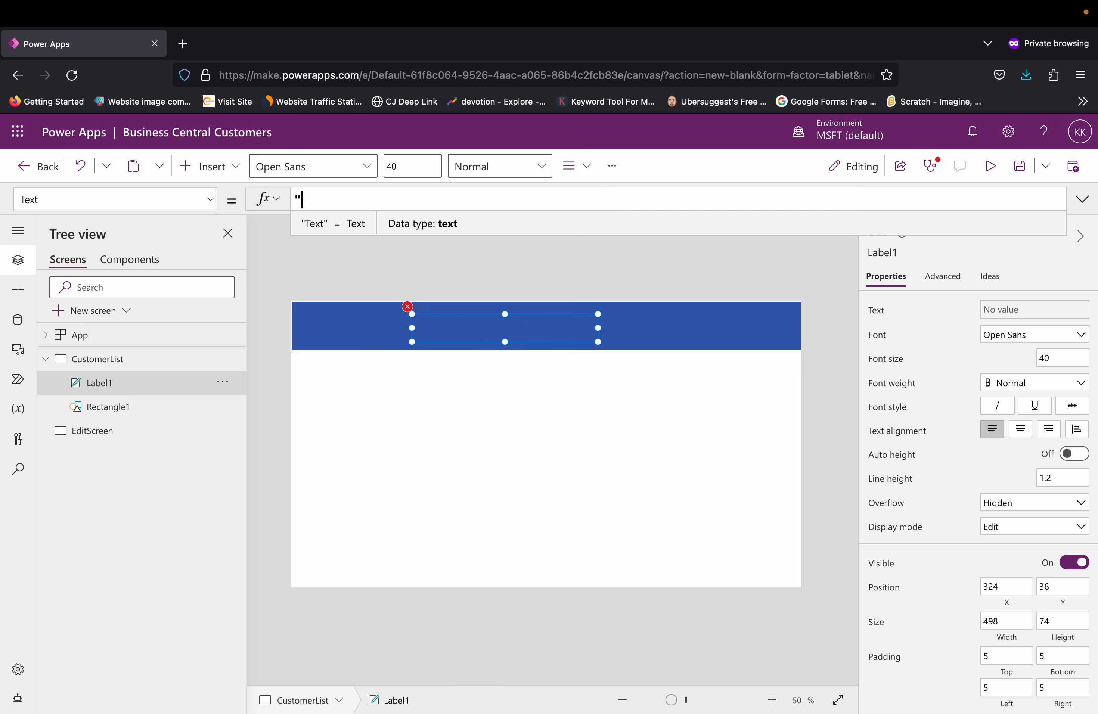
type("Custoe")
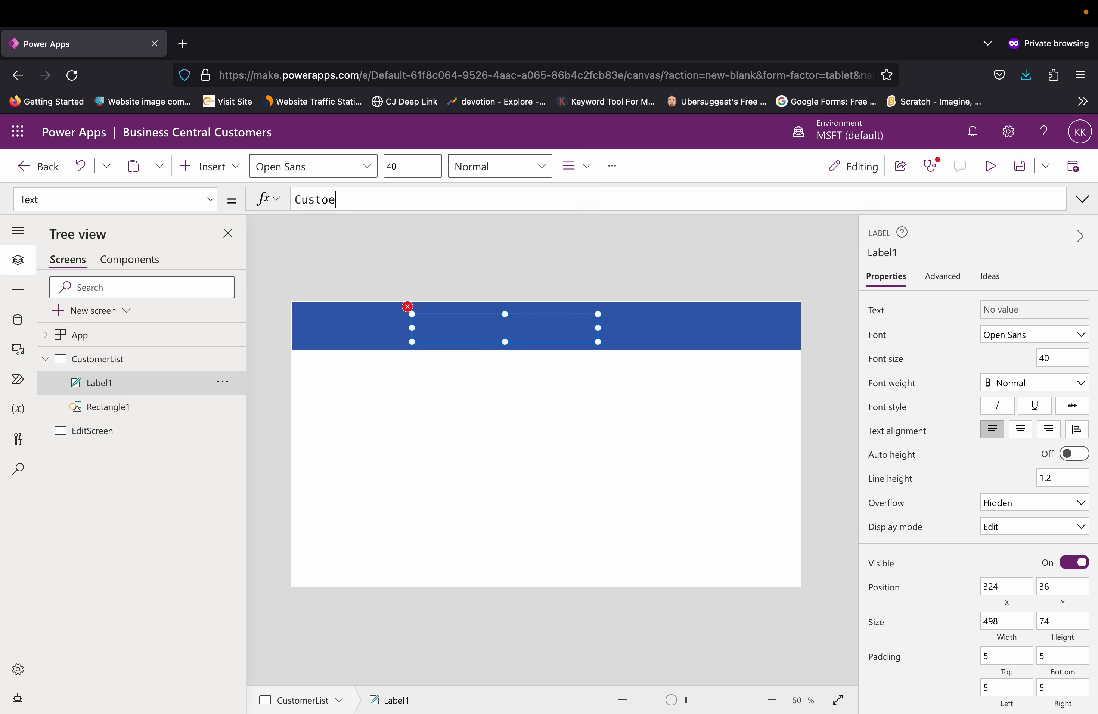
key("BackSpace")
type("mer List")
key("Return")
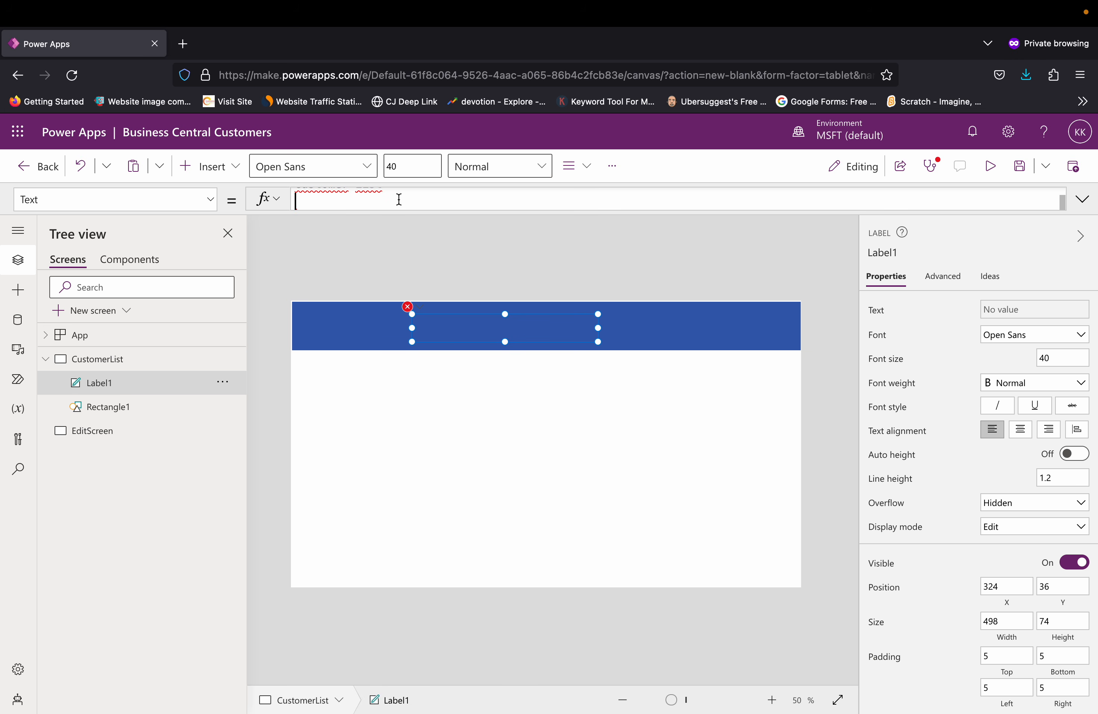
key("BackSpace")
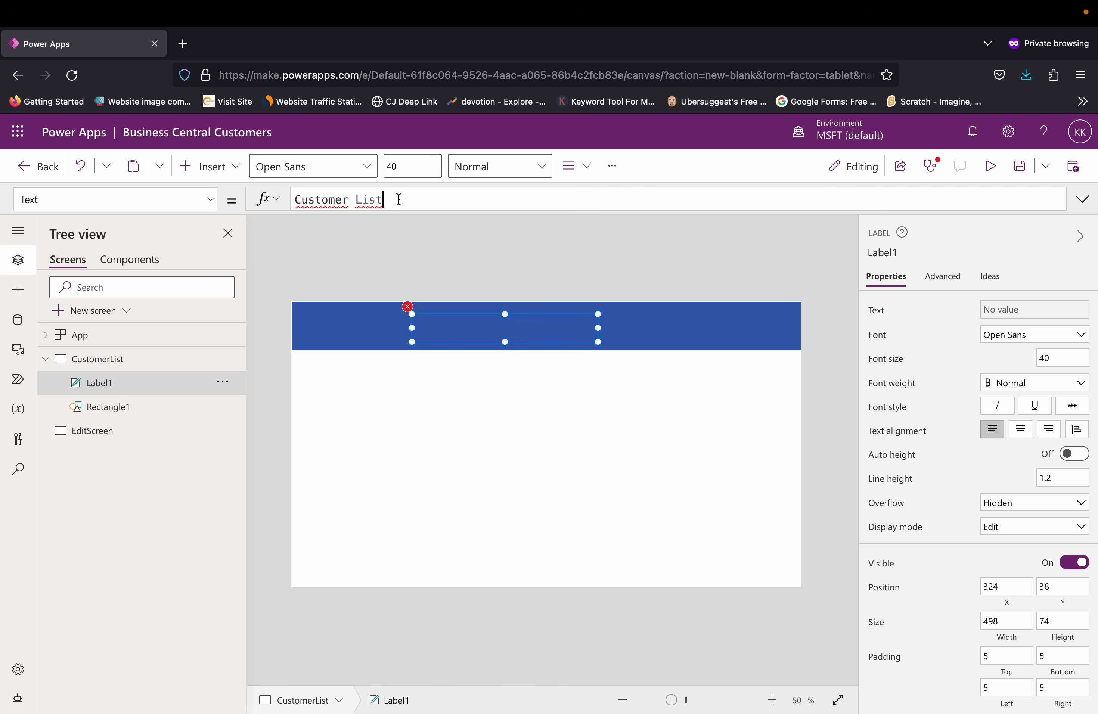
type("\"")
left_click(343, 200)
type("\"")
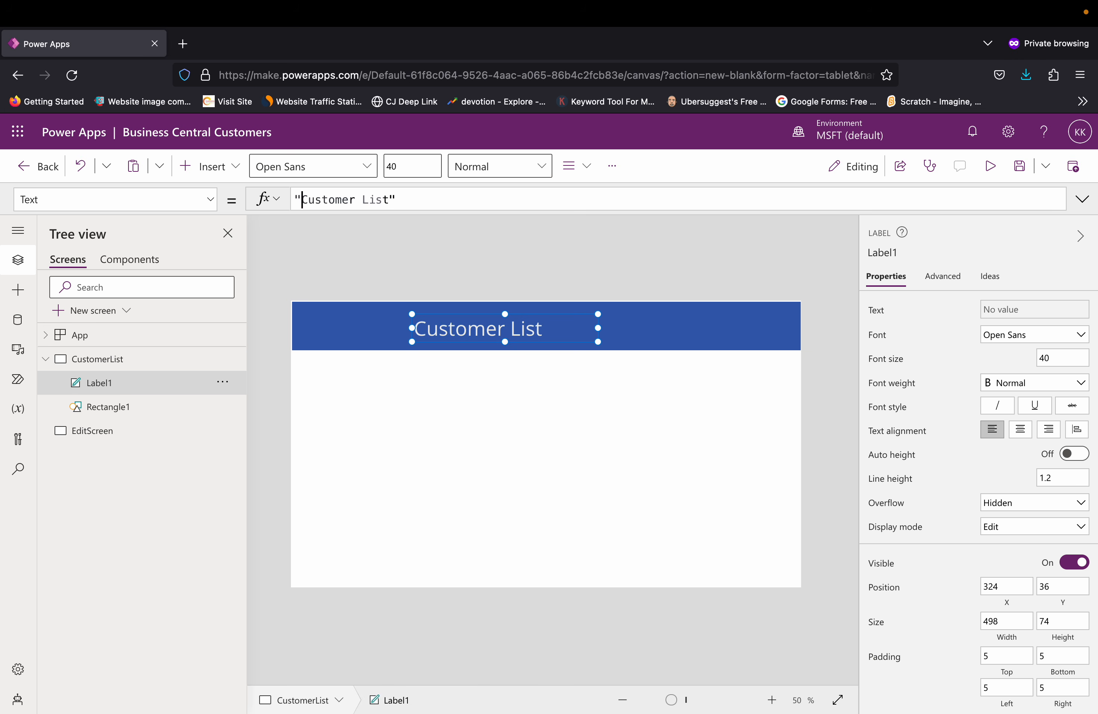
left_click(485, 261)
Step: Center the Customer List text within its label
left_click(527, 334)
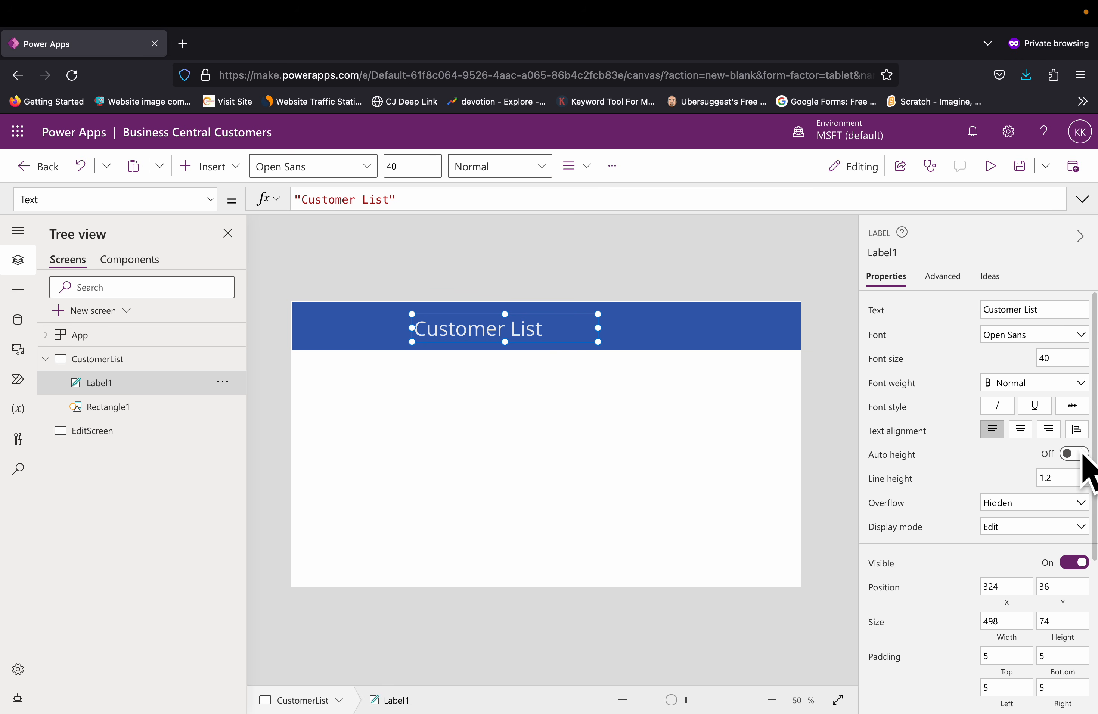
left_click(1027, 436)
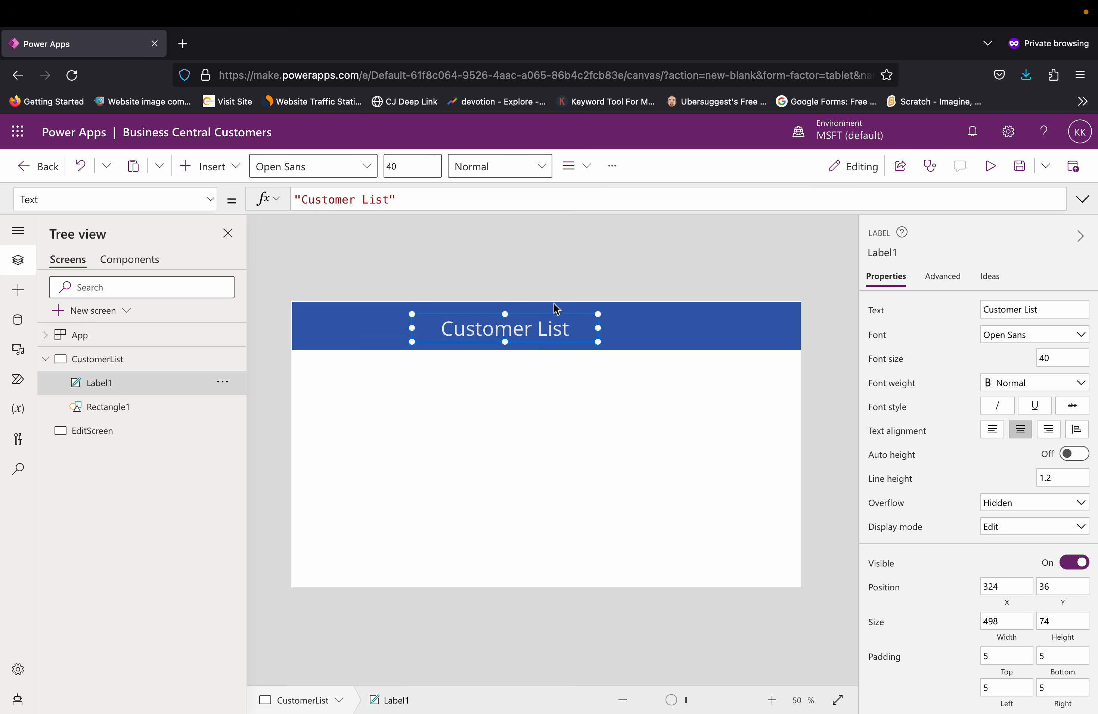
left_click(632, 270)
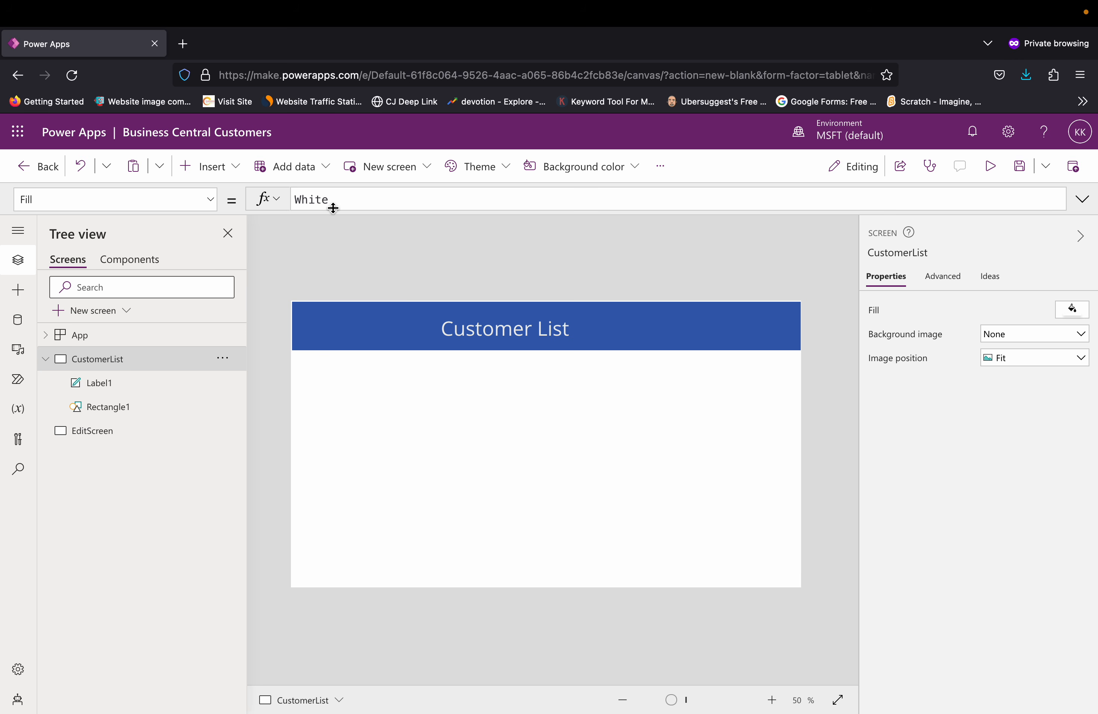
Step: Insert an Add icon on the CustomerList screen and place it near the far end of the blue header band, after the title
left_click(243, 175)
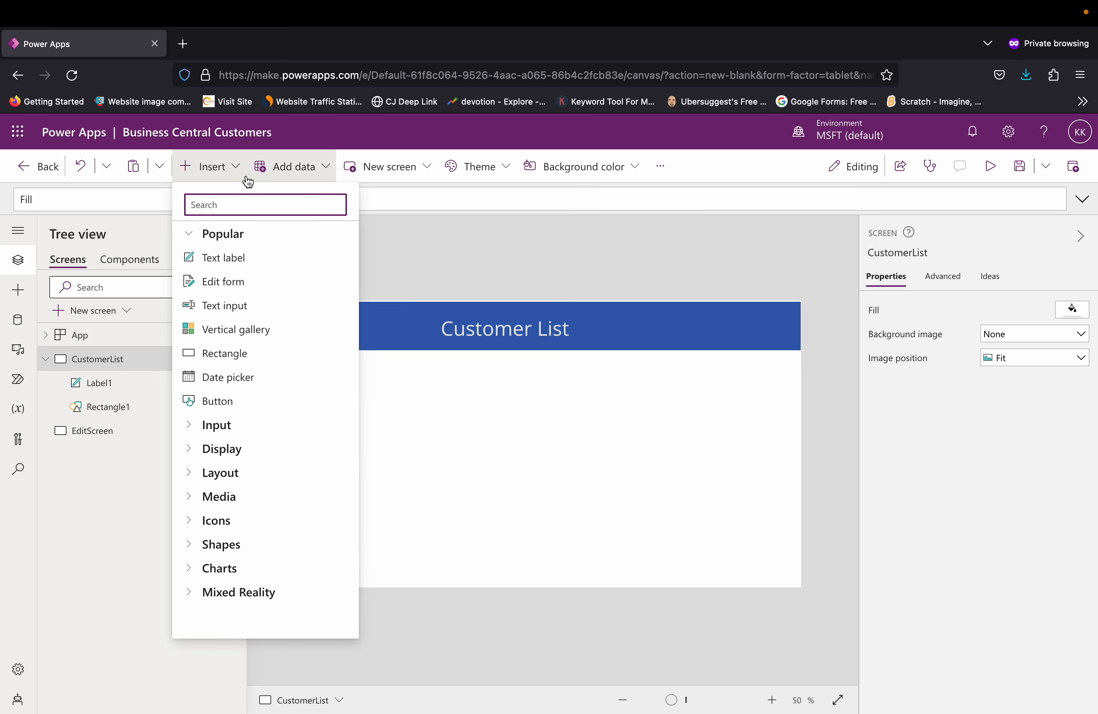
left_click(192, 524)
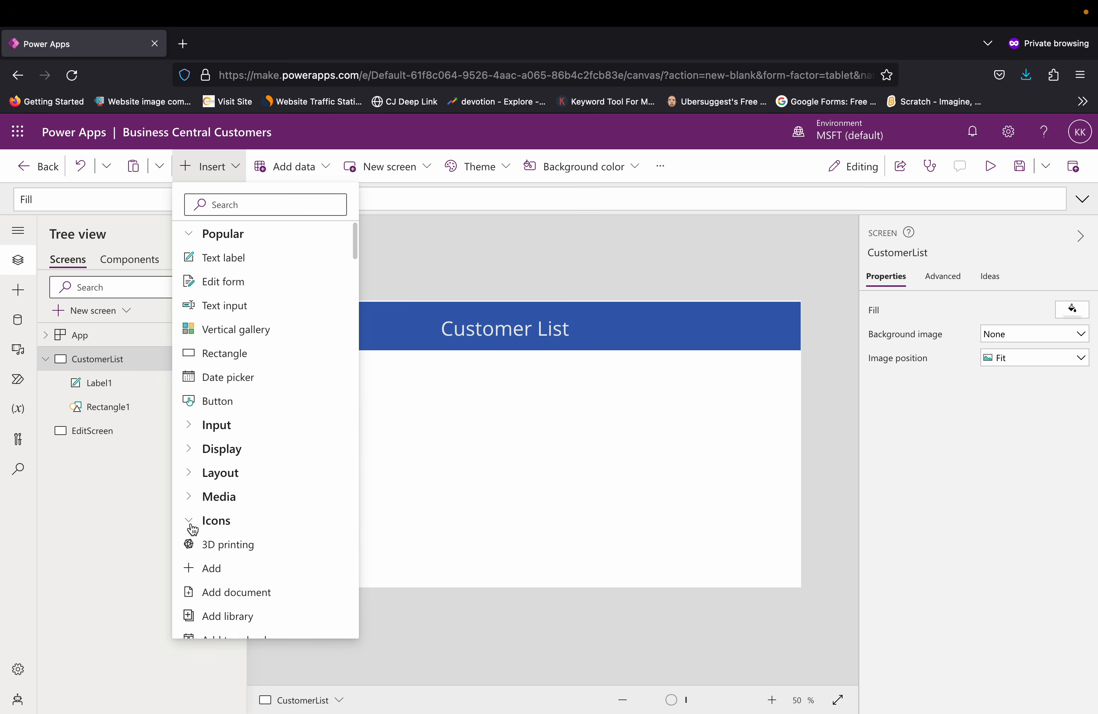
left_click(215, 569)
left_click_drag(318, 331, 761, 328)
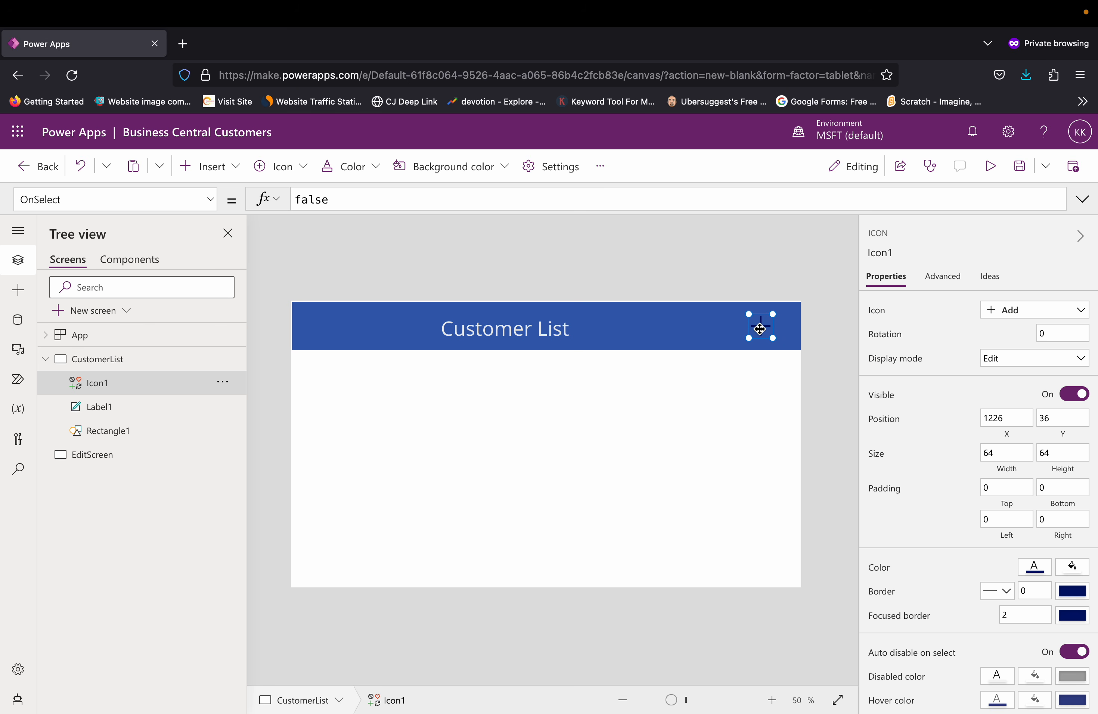
Step: Recolor the Add icon with a light theme color that contrasts with the blue header, and check its remaining properties
left_click(370, 178)
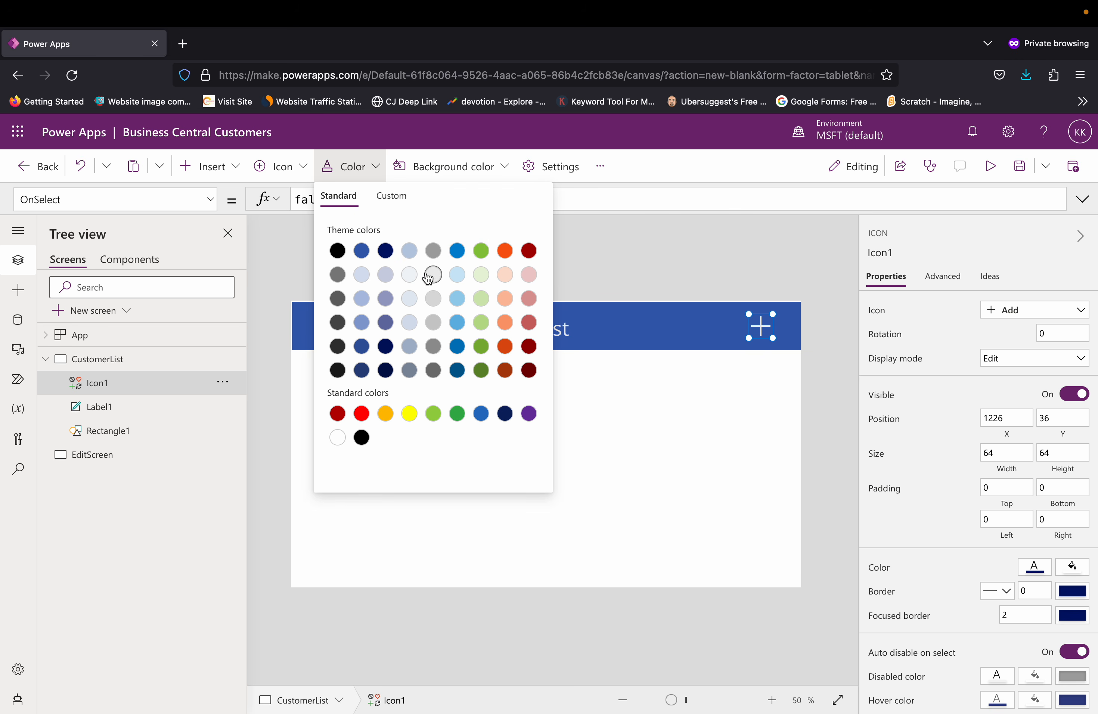
left_click(641, 265)
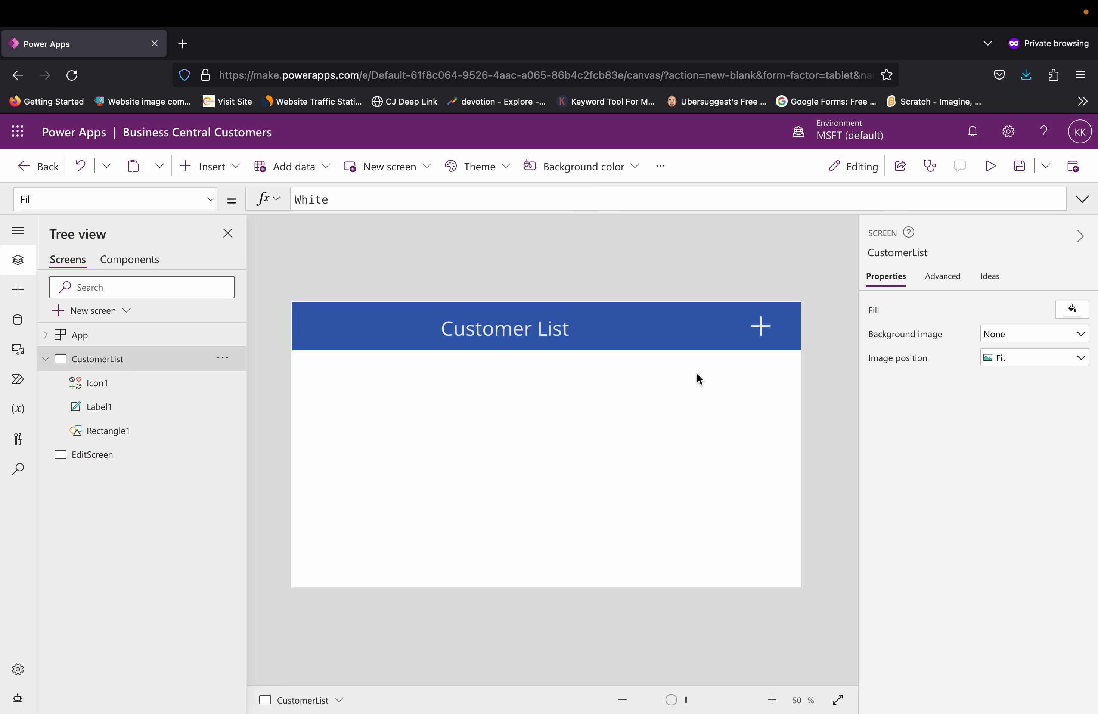
left_click(761, 327)
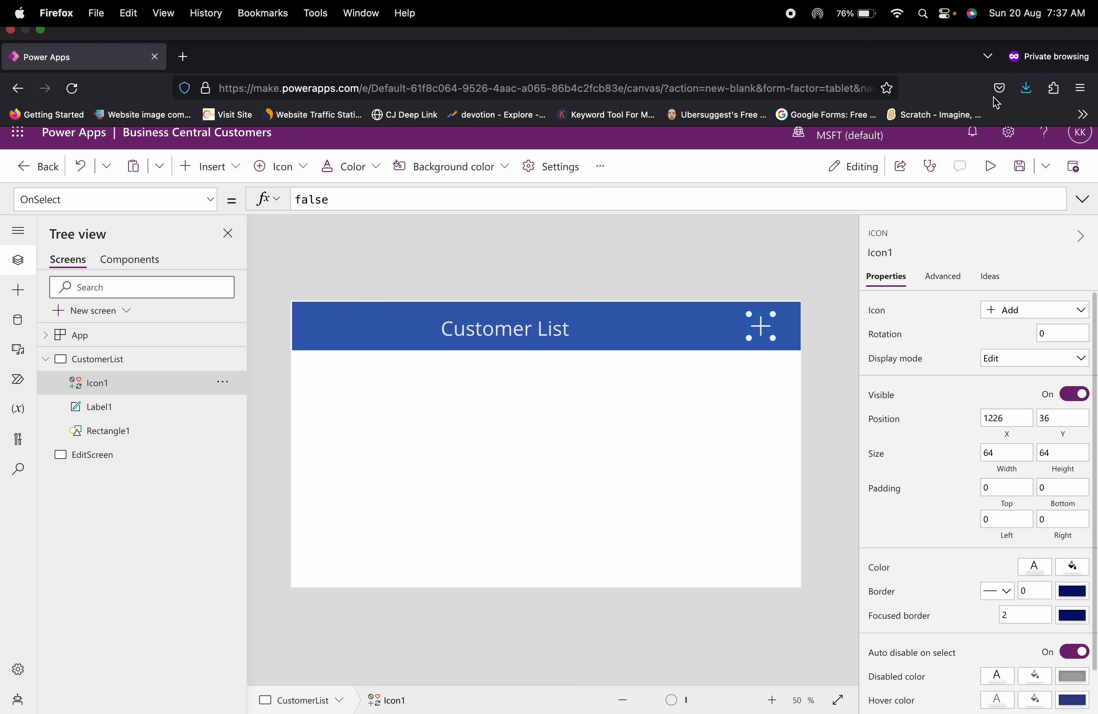
scroll(1013, 473, "down", 2)
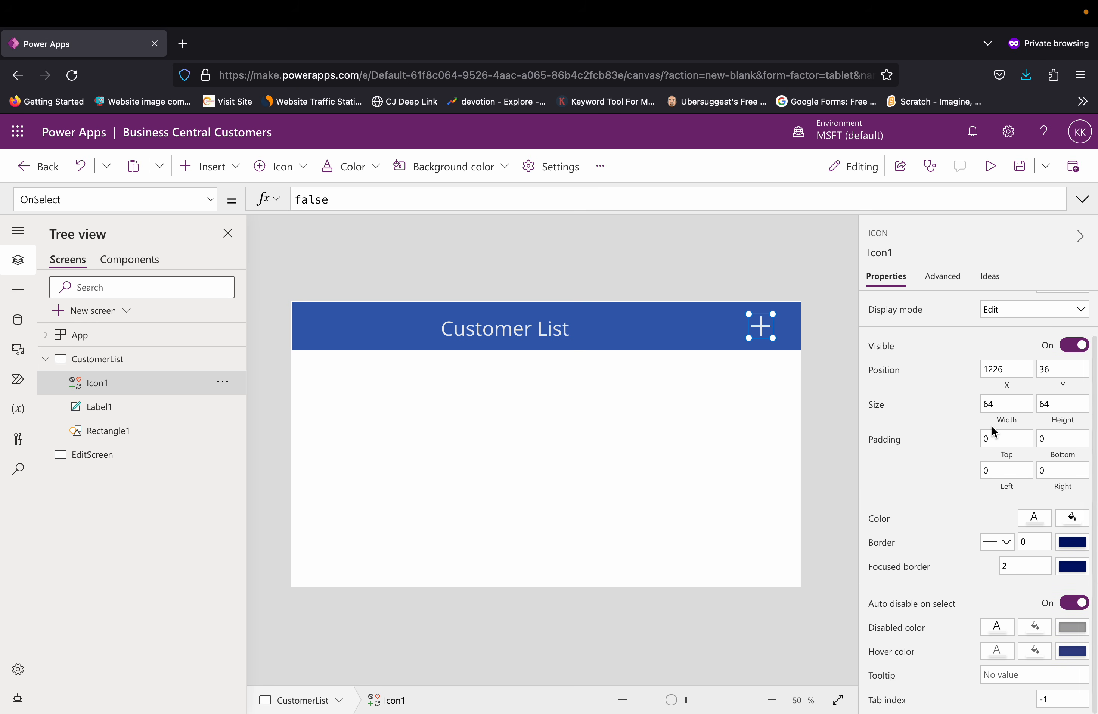
left_click(811, 282)
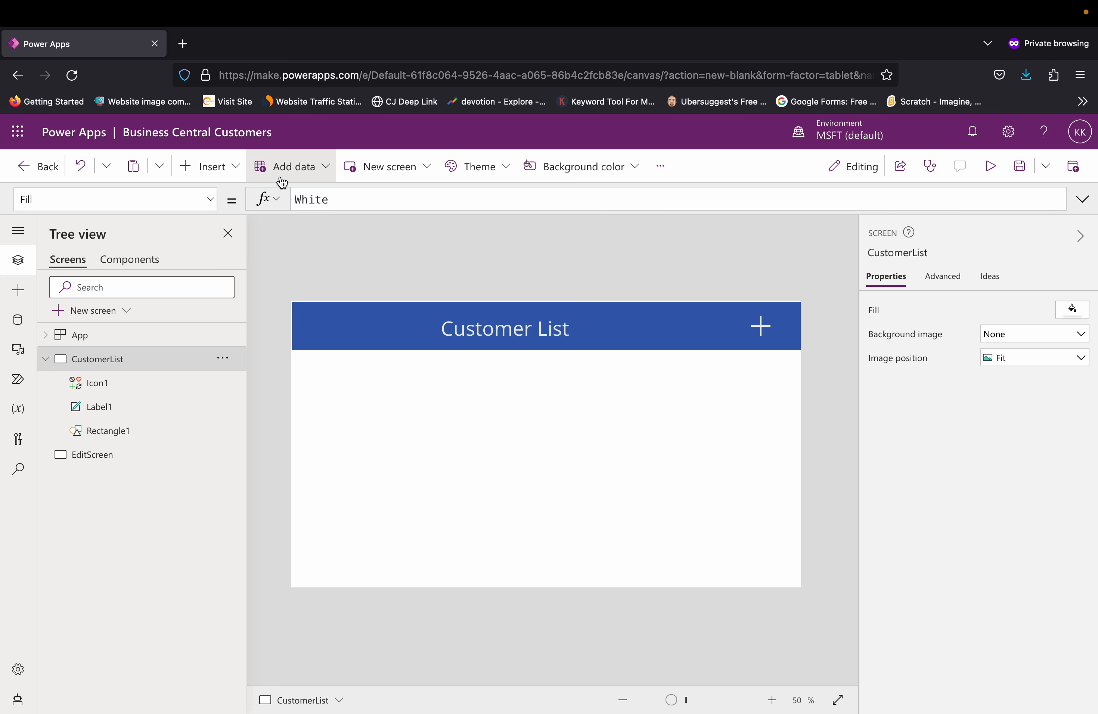
Step: Insert a vertical gallery directly below the header along the screen's left edge, sized to about 521 wide by 634 high
left_click(240, 171)
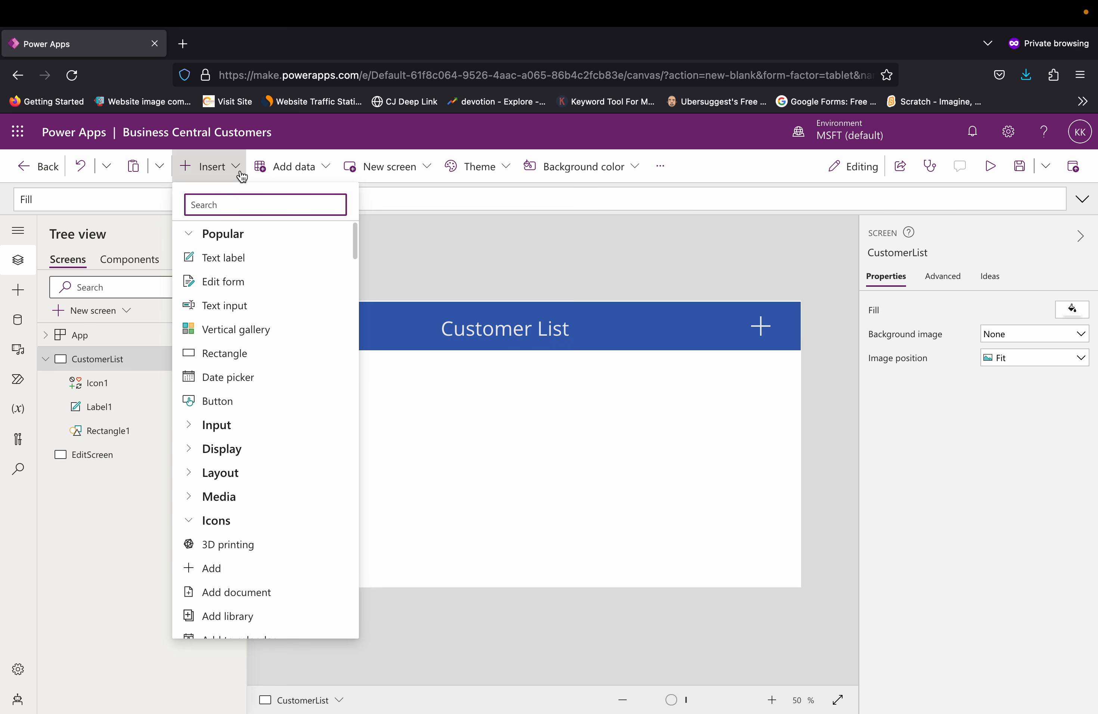
left_click(253, 340)
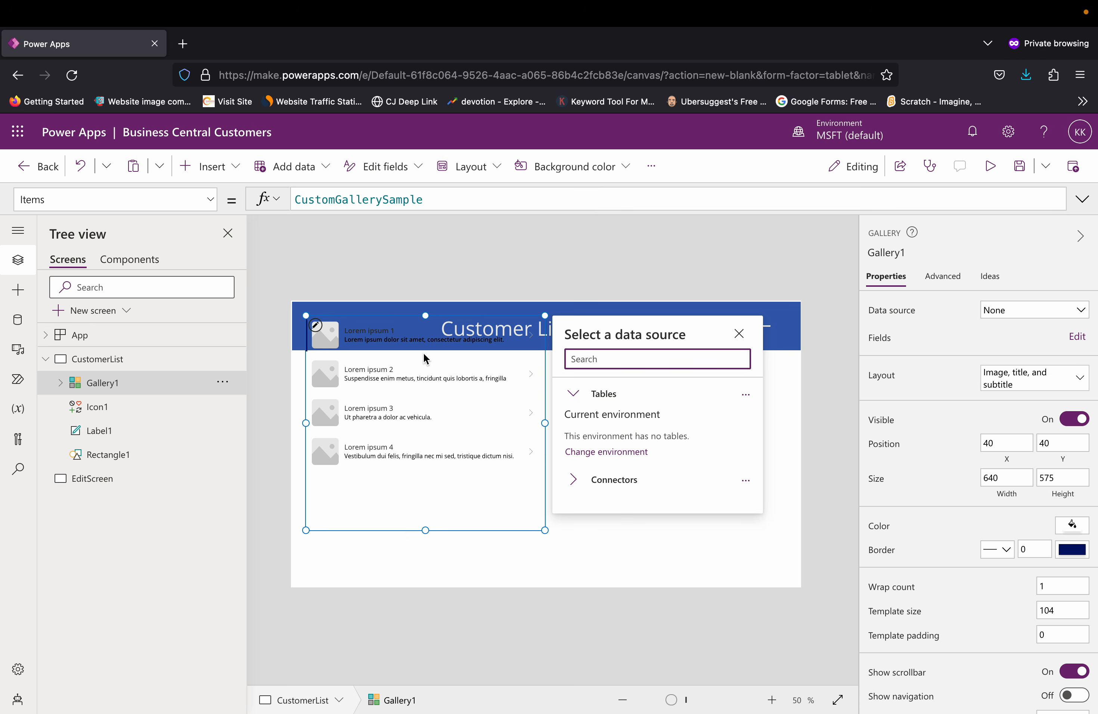
left_click_drag(421, 532, 415, 588)
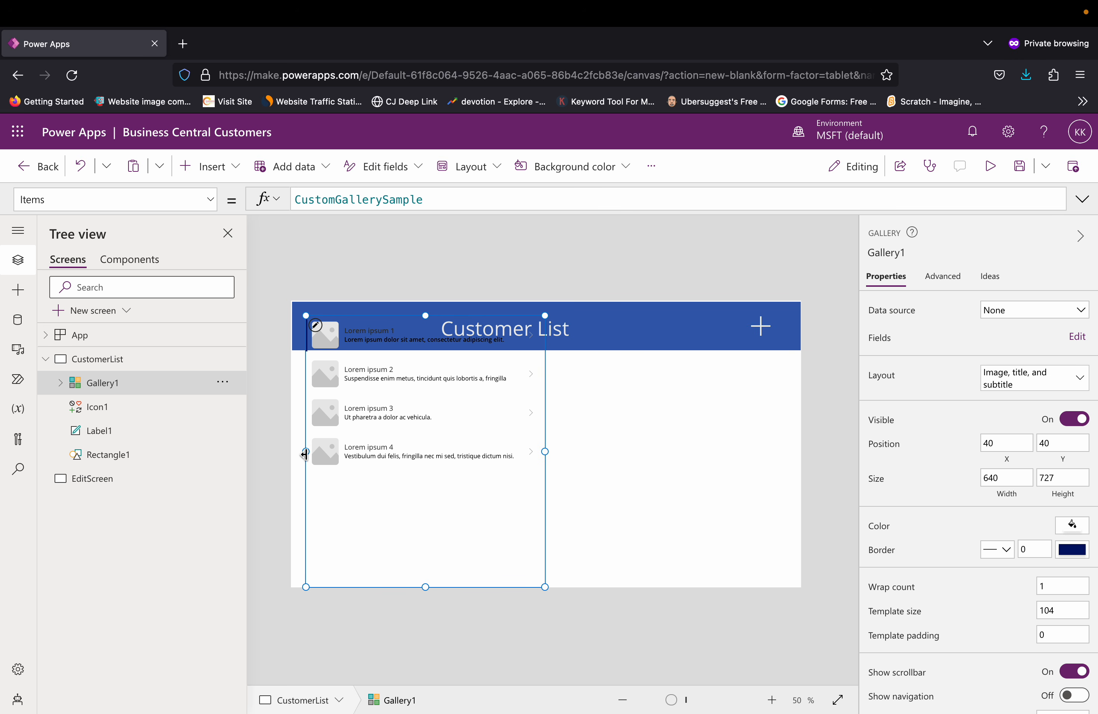
left_click_drag(306, 452, 292, 451)
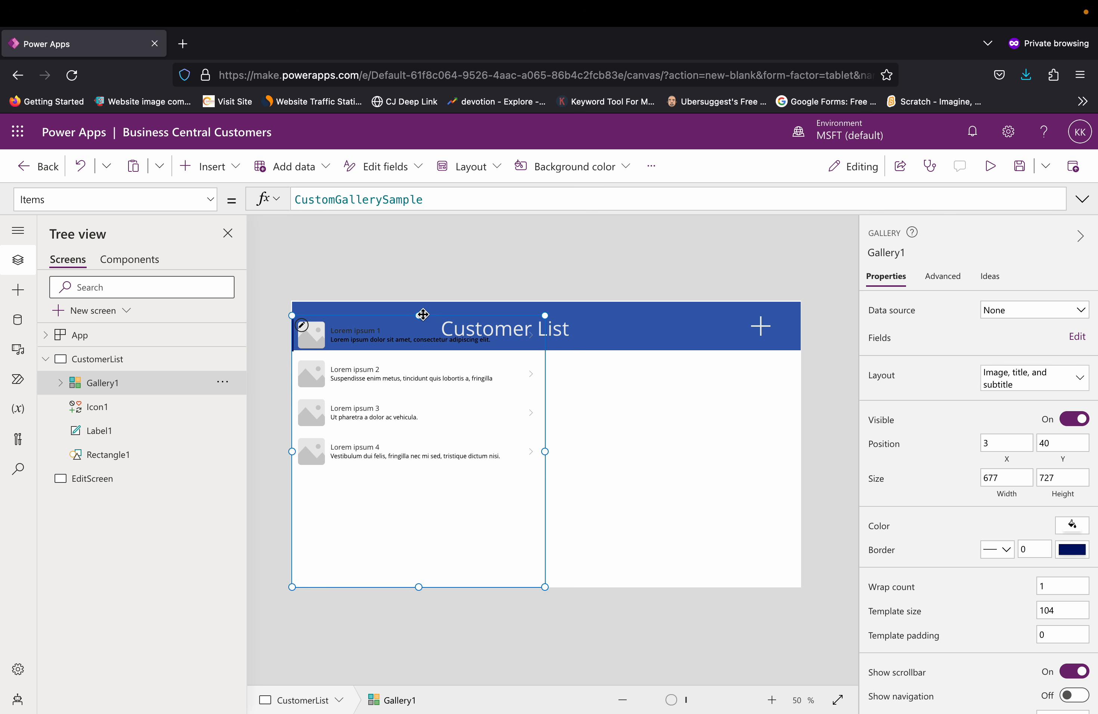
left_click_drag(419, 315, 417, 349)
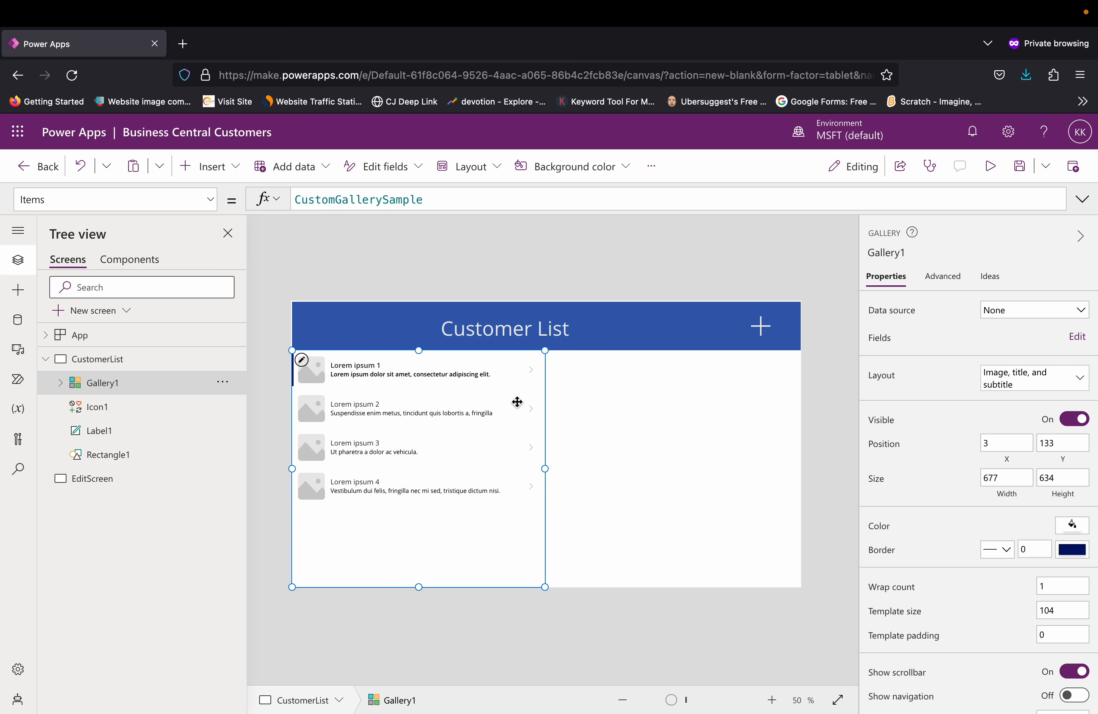
left_click_drag(545, 469, 486, 467)
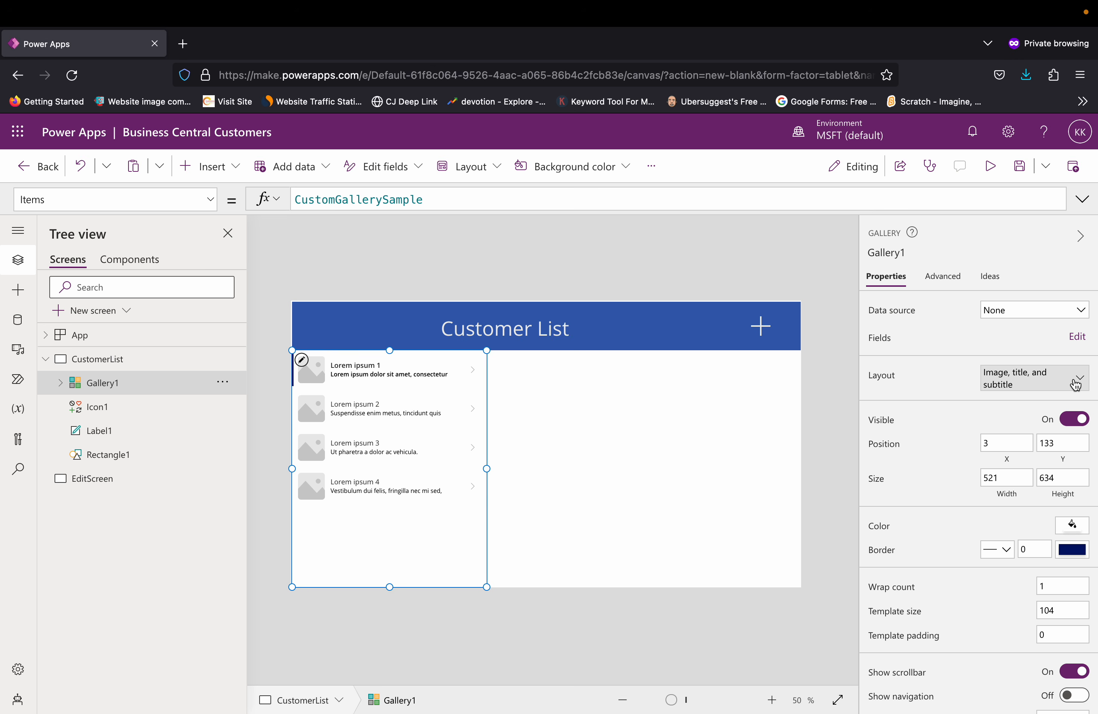
Step: Look through the gallery's layout options and the connectors offered for its data source
left_click(1075, 384)
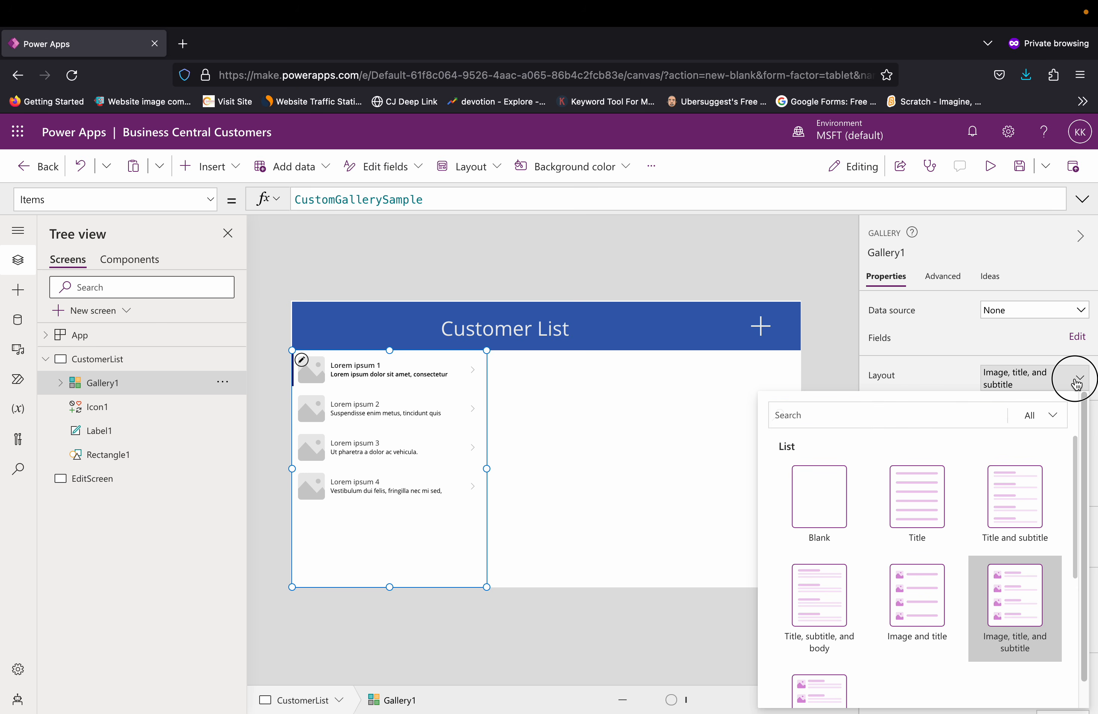
left_click(1080, 378)
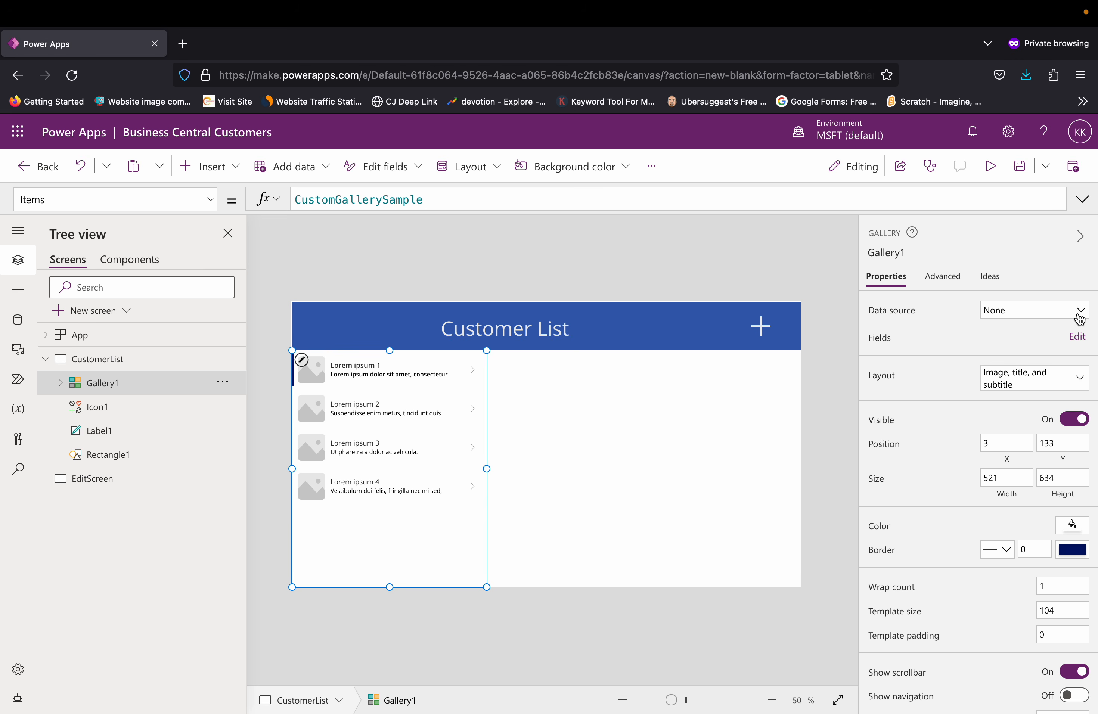
left_click(1079, 314)
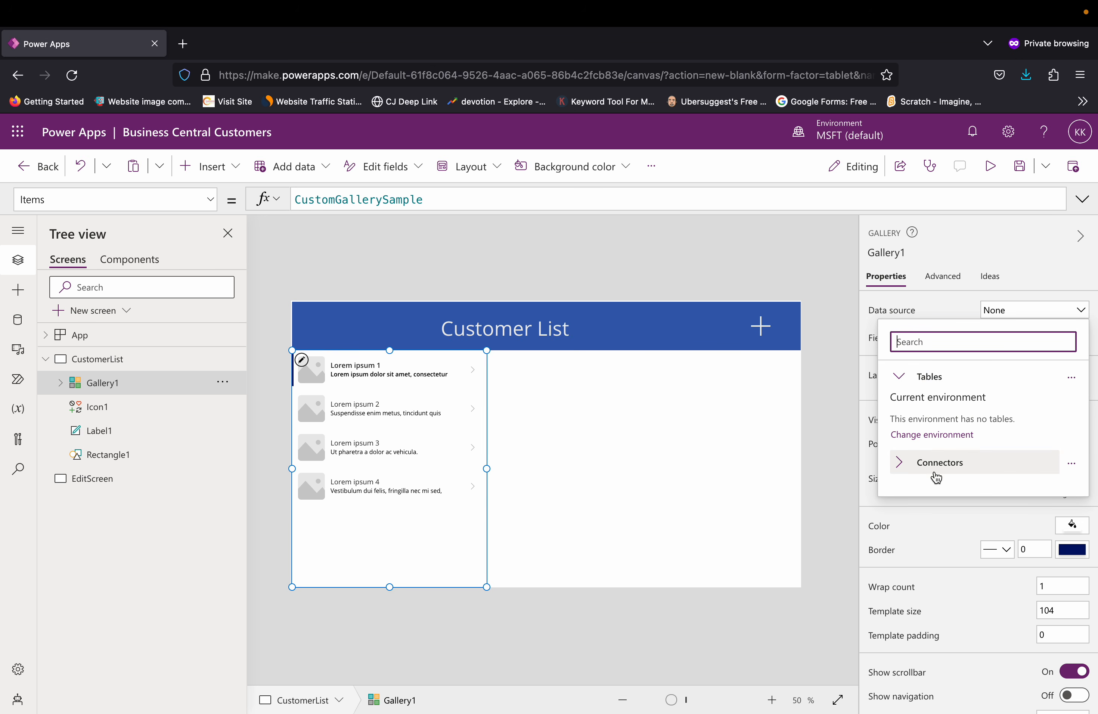
left_click(898, 472)
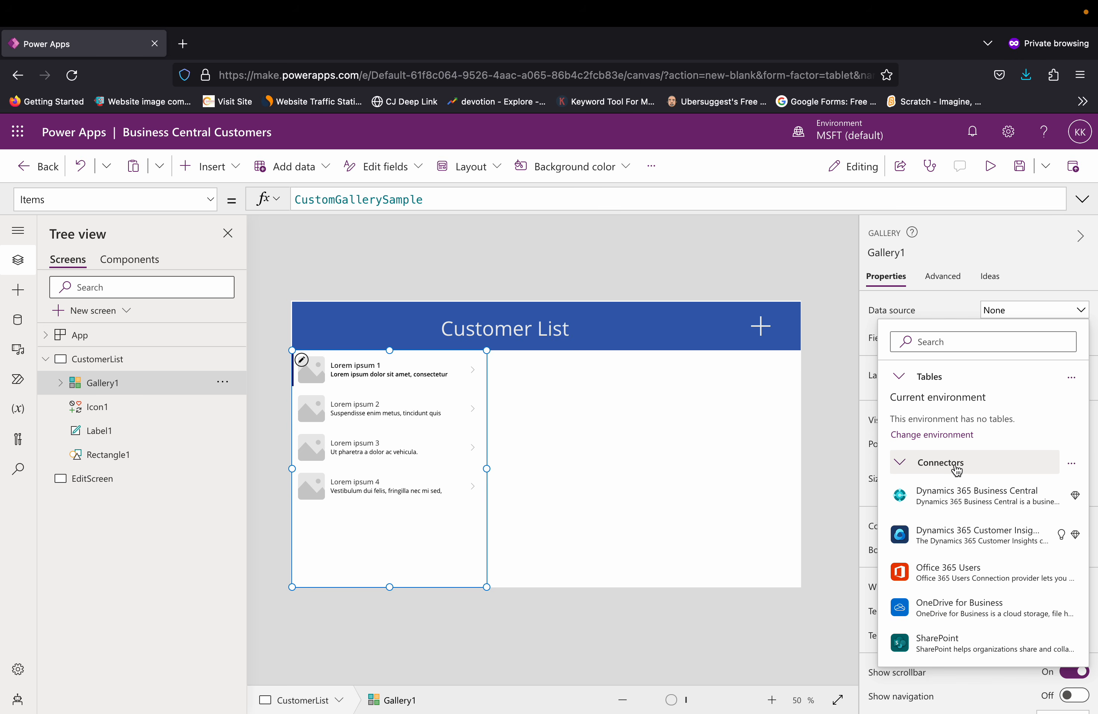
Step: Duplicate the app editor in a second browser tab and leave that copy for the Power Apps home page
right_click(110, 54)
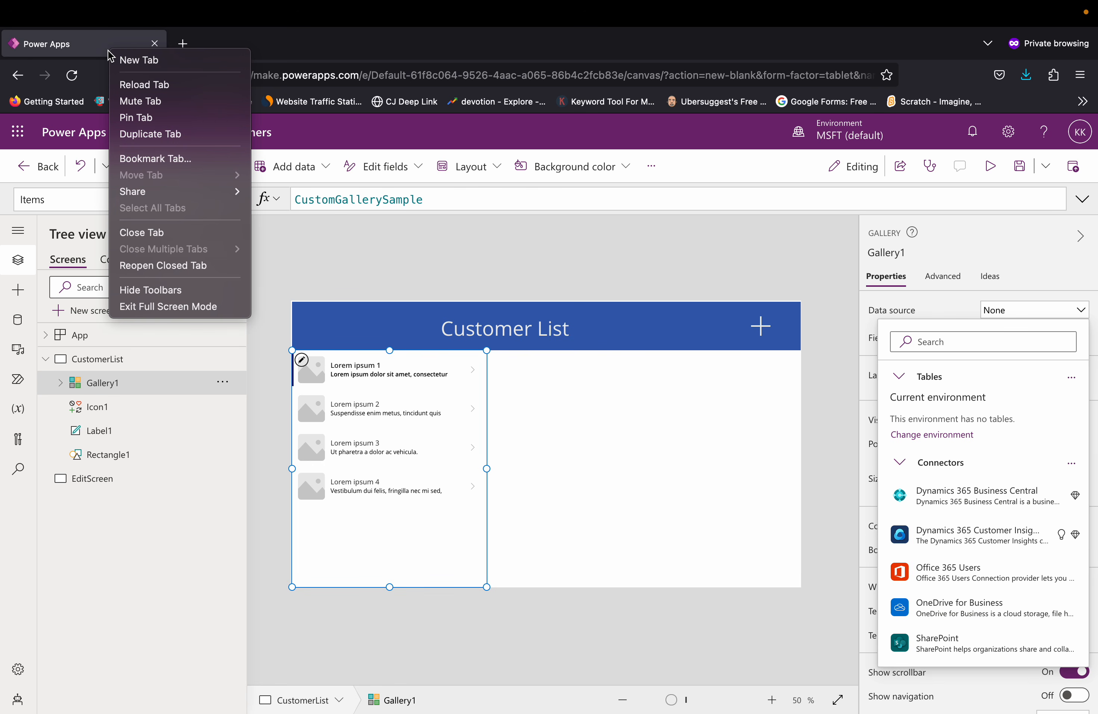
left_click(131, 135)
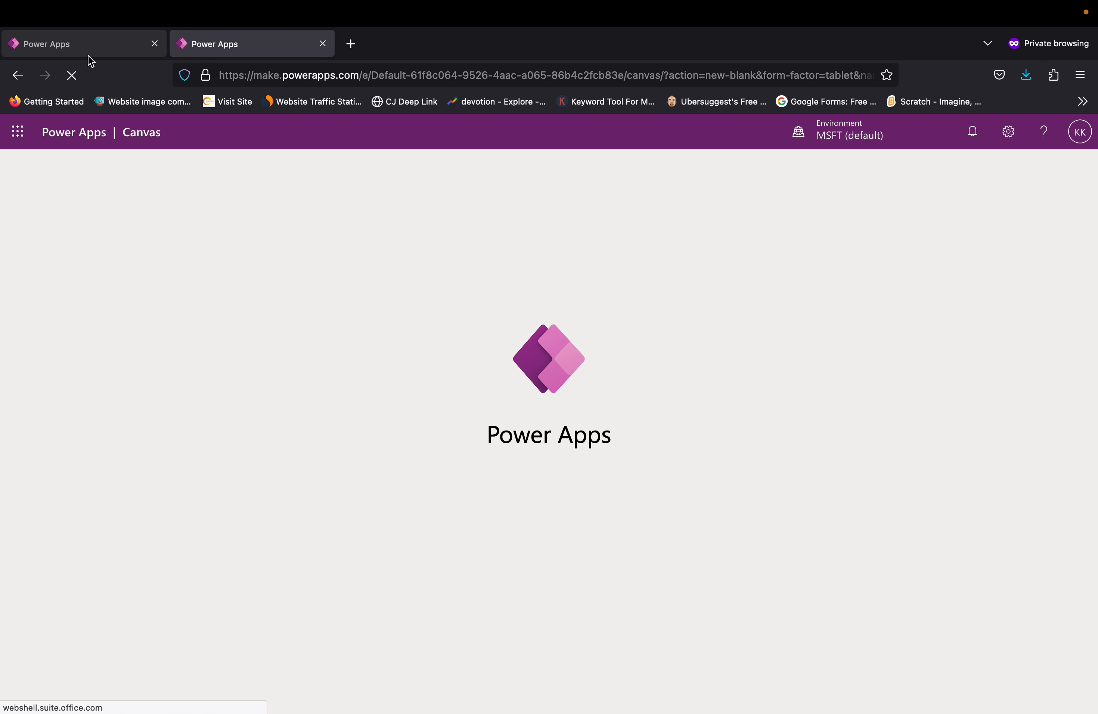
left_click(65, 40)
left_click(224, 45)
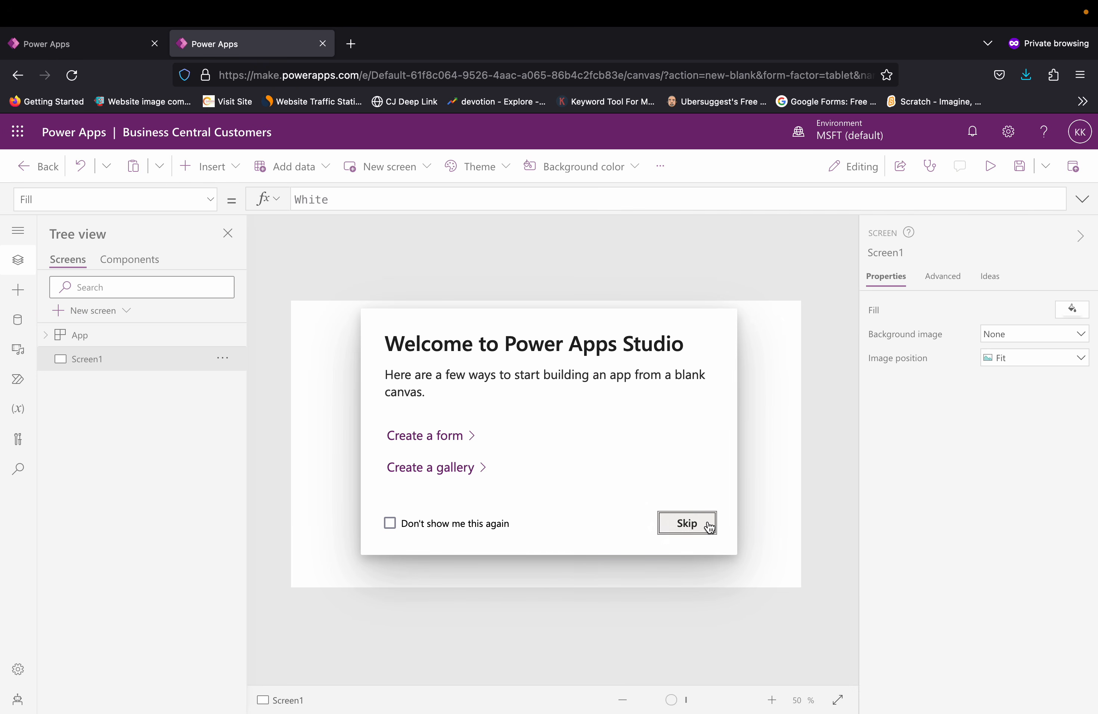
left_click(700, 523)
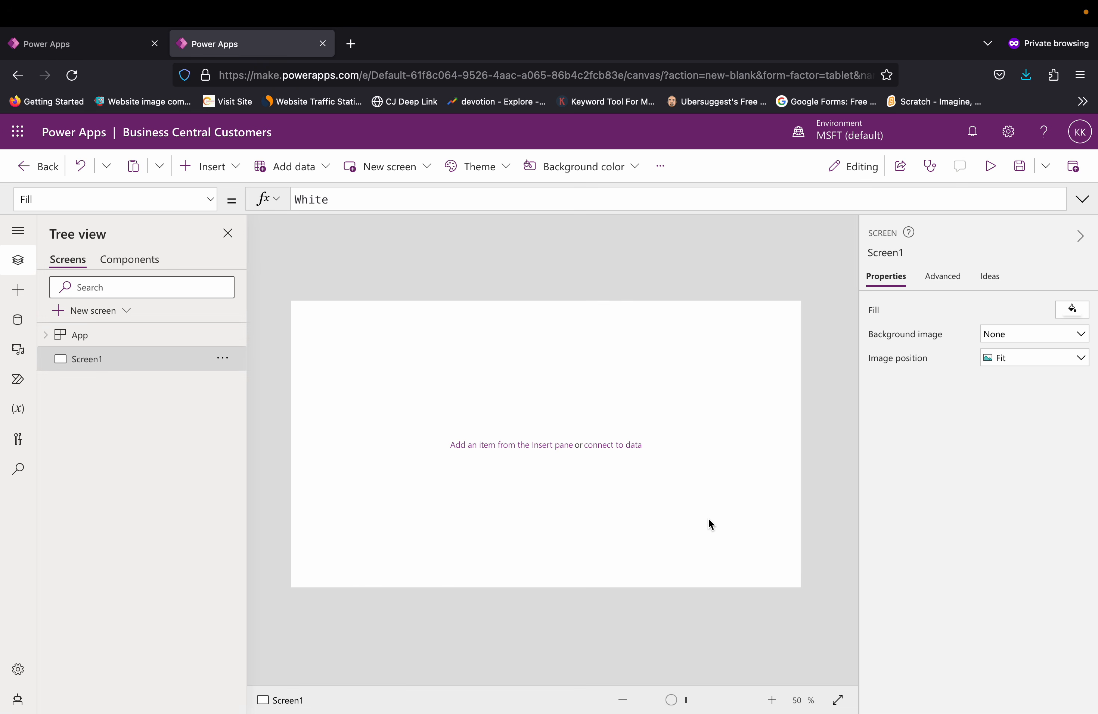
left_click(18, 235)
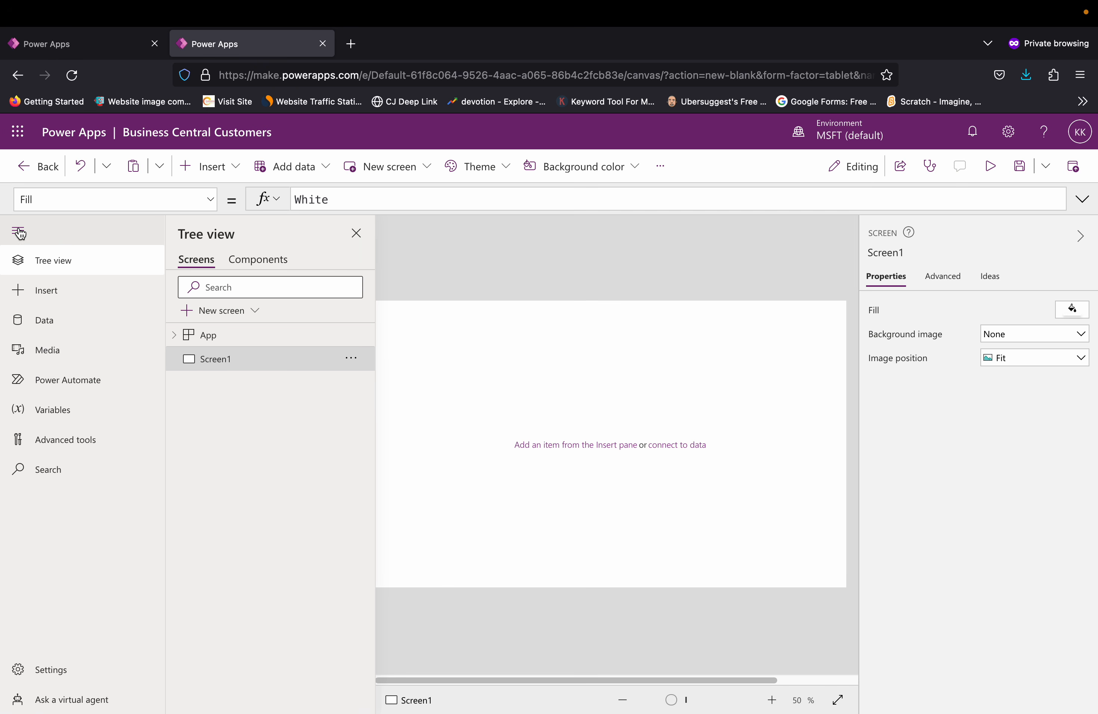
left_click(38, 167)
left_click(588, 482)
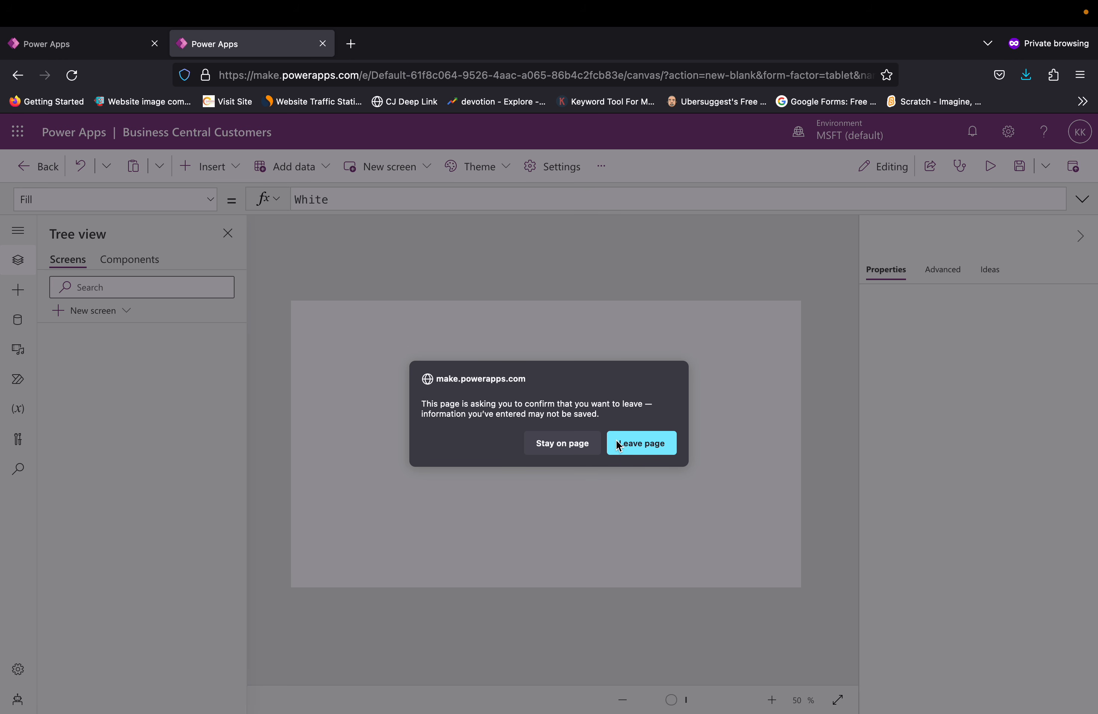
left_click(618, 446)
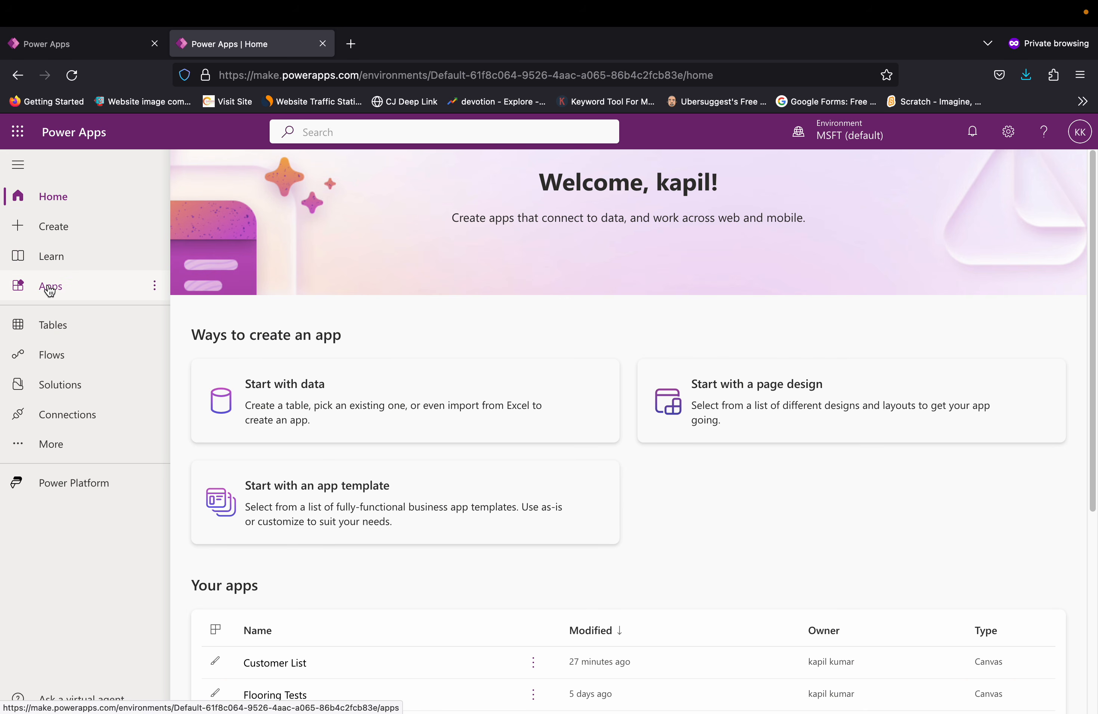
Step: Examine the environment's existing connections and the connectors available for a new connection, including Dynamics 365 Business Central
left_click(63, 235)
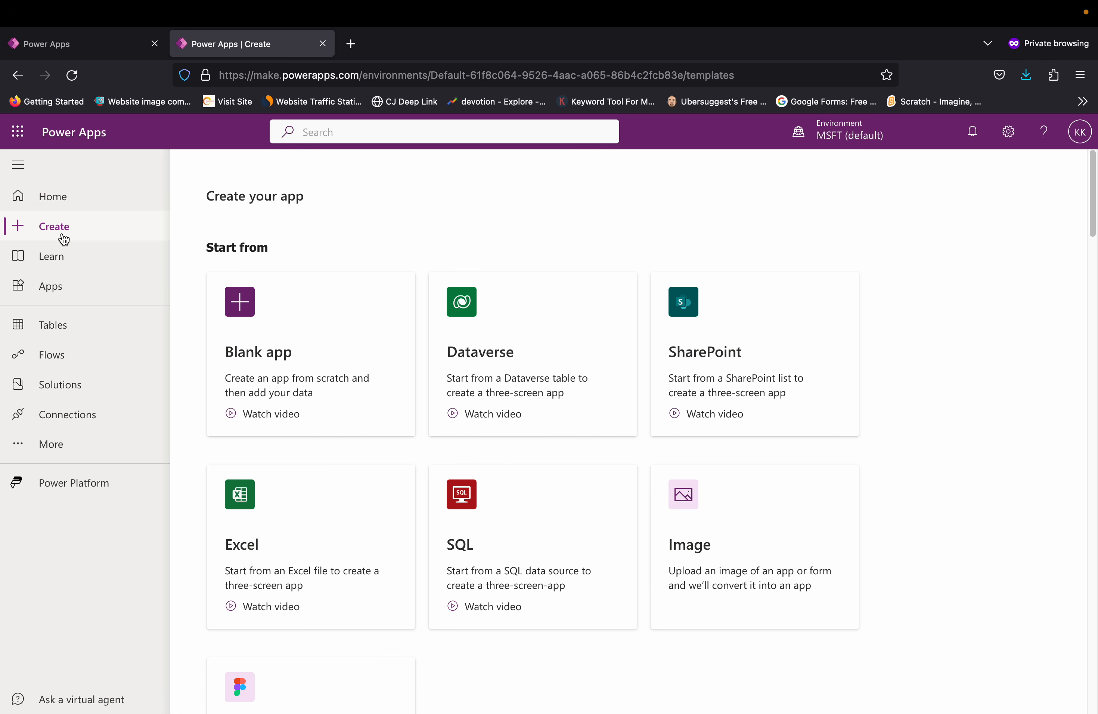
left_click(84, 426)
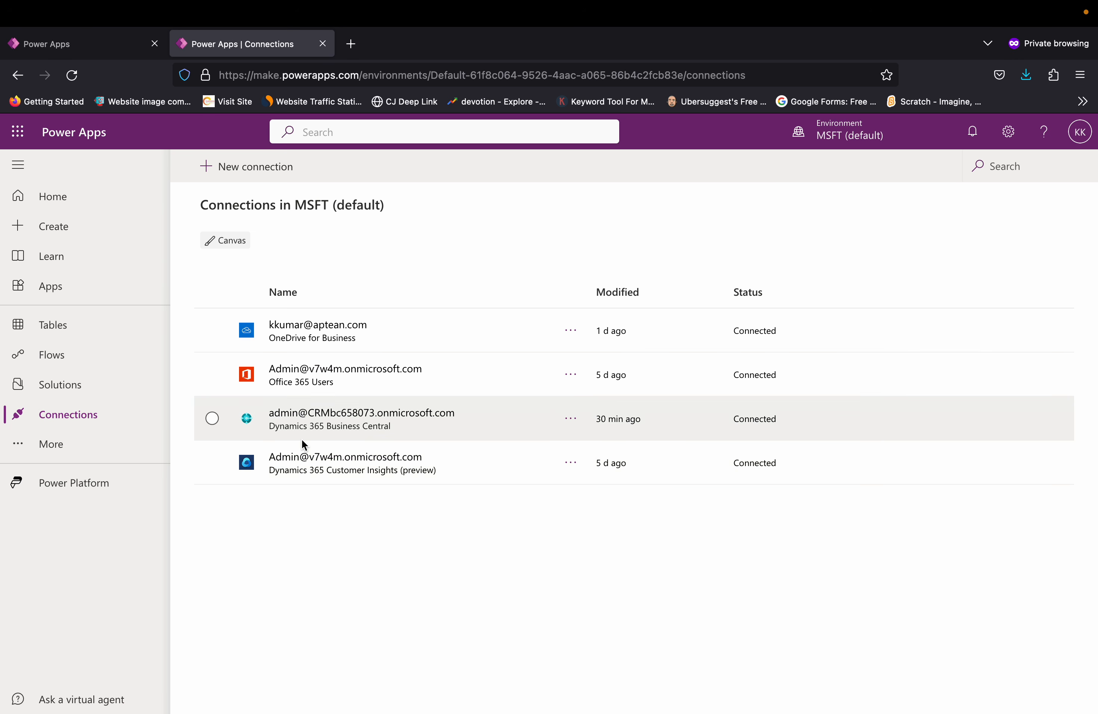
left_click(229, 175)
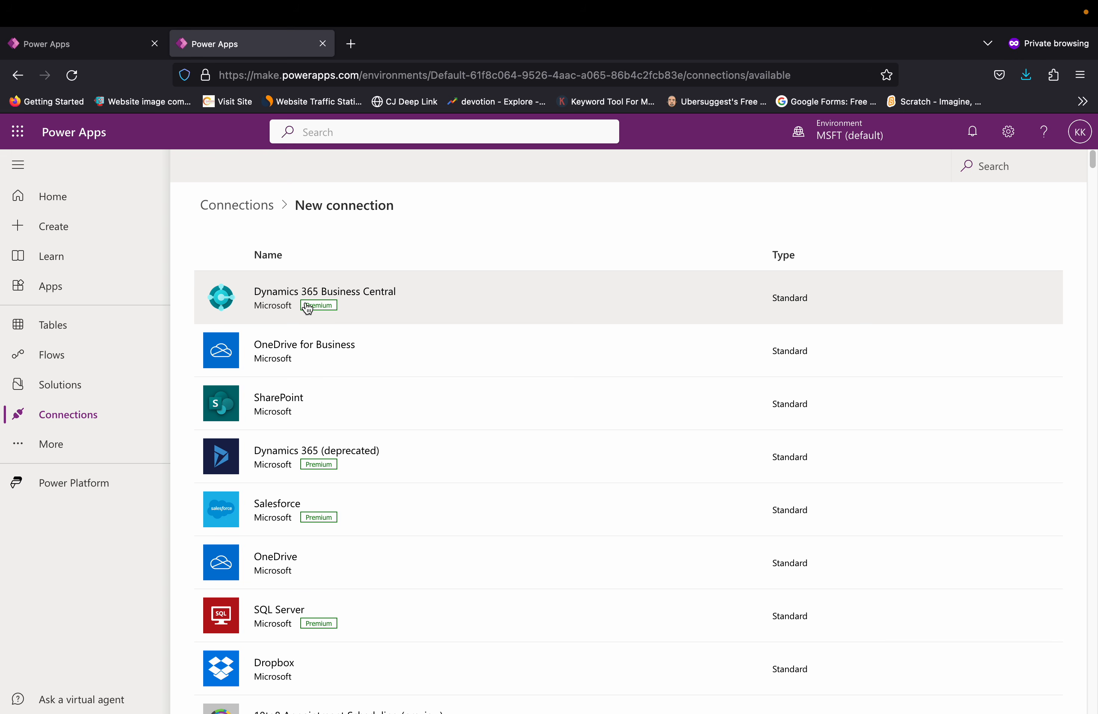
left_click(244, 205)
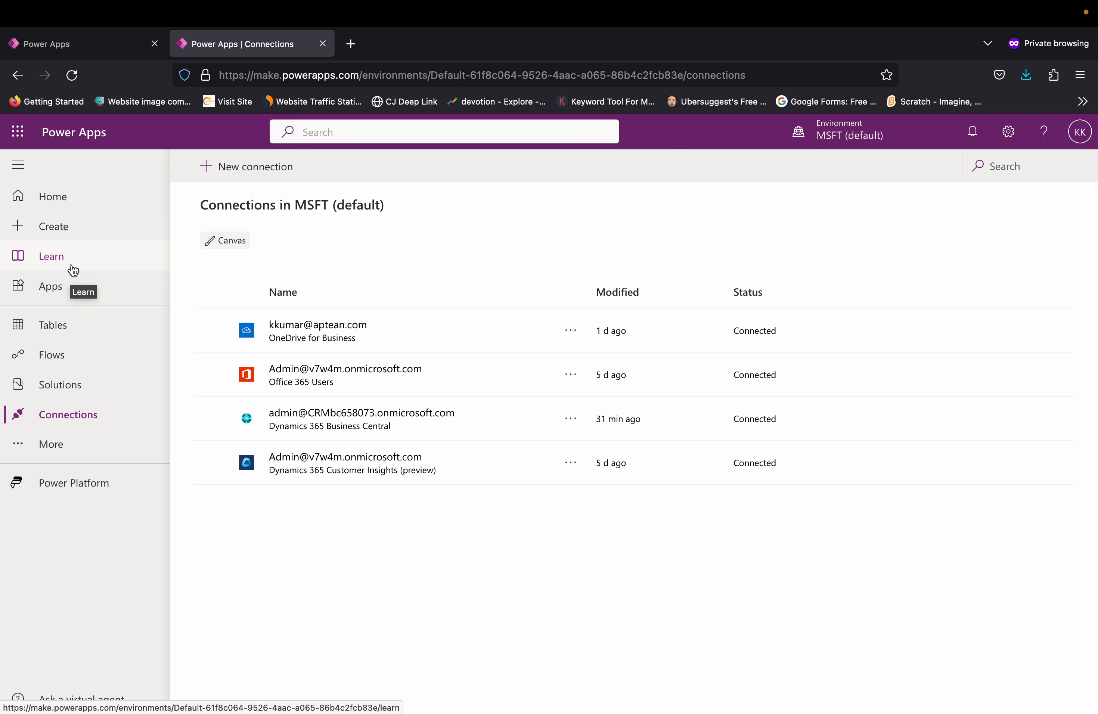
Step: Return to the app editor and choose the QA - CRONUS USA, Inc. dataset from the Dynamics 365 Business Central connection for the gallery
left_click(64, 54)
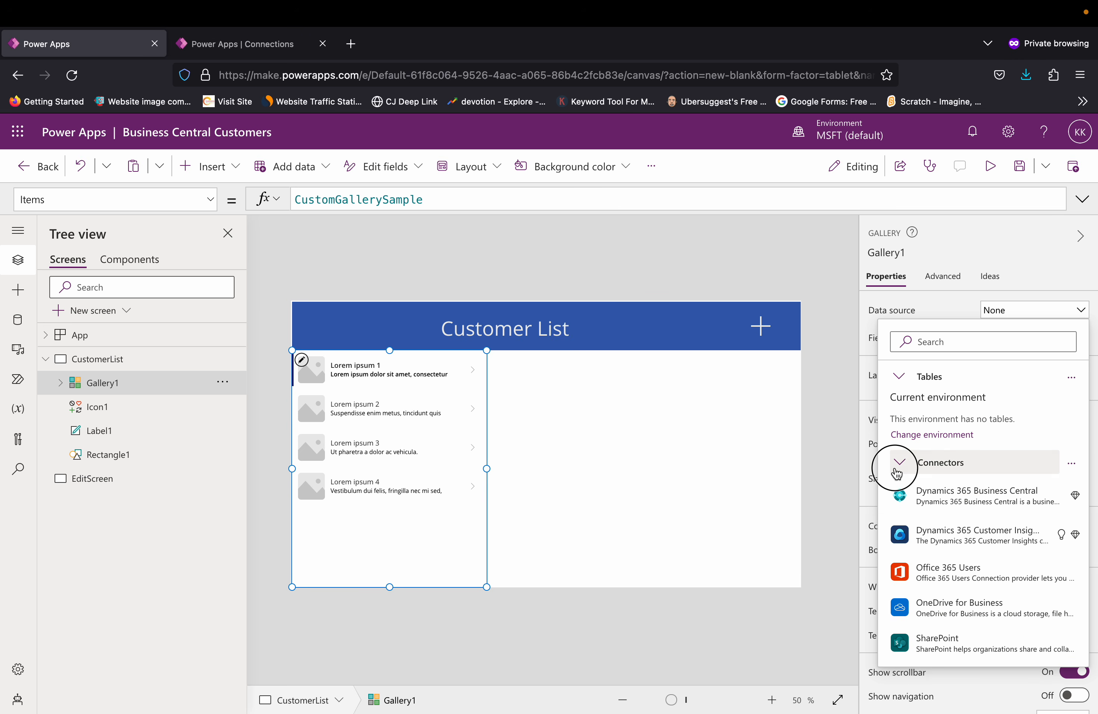
left_click(896, 469)
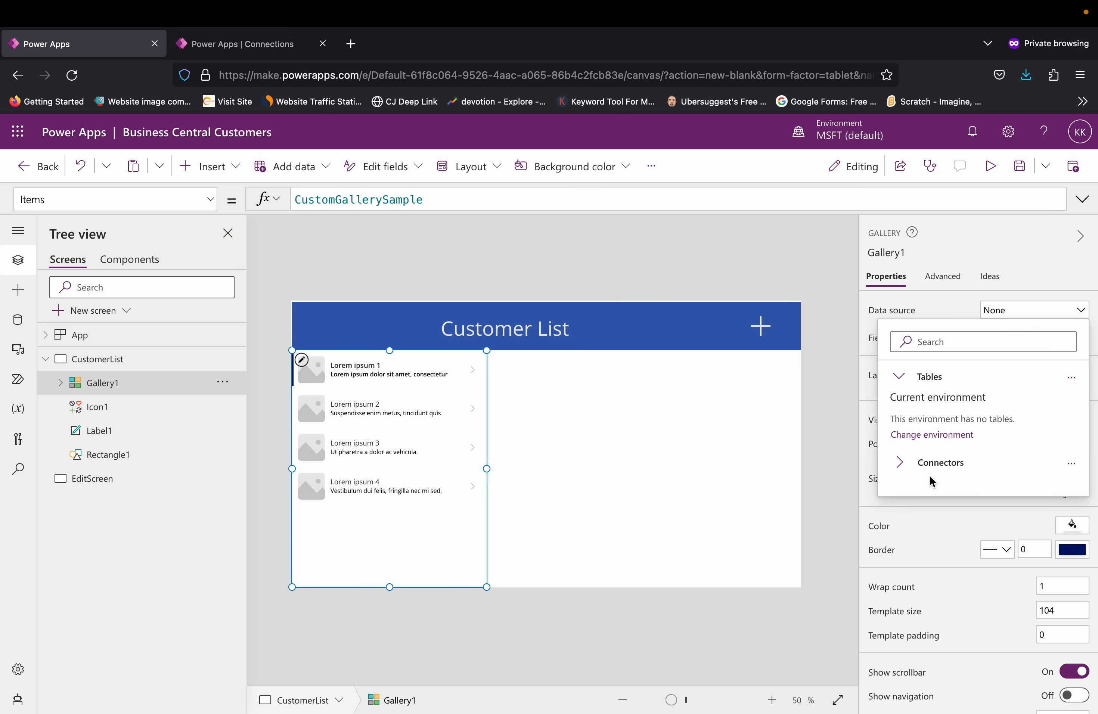
left_click(903, 469)
left_click(983, 499)
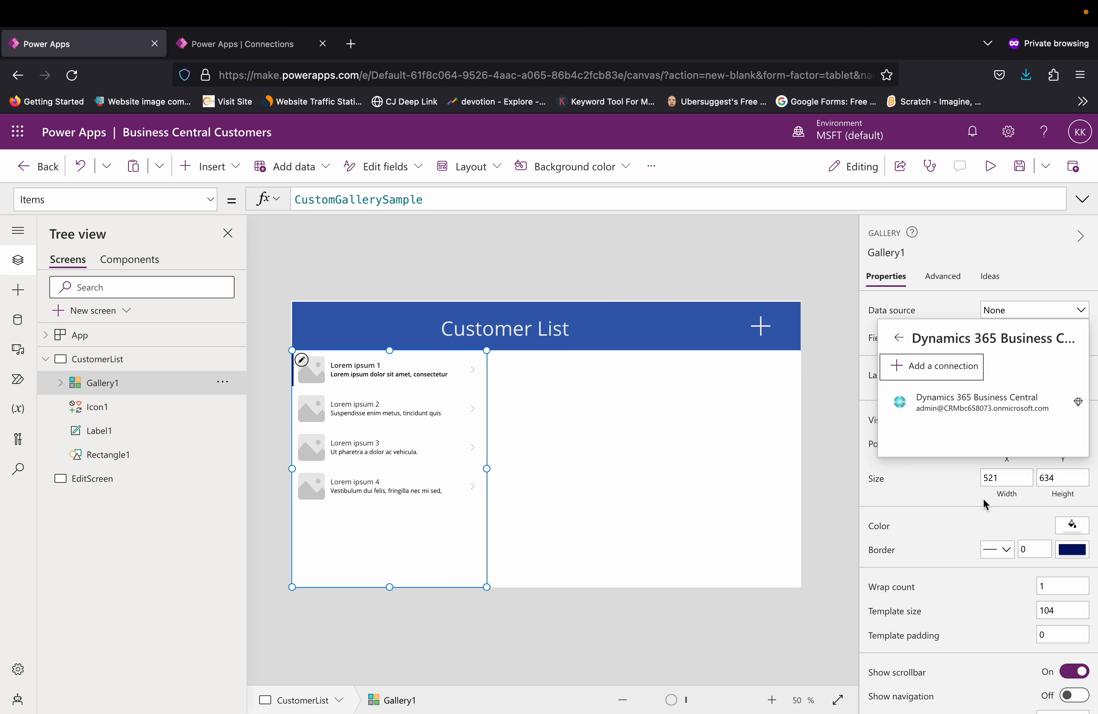
left_click(968, 415)
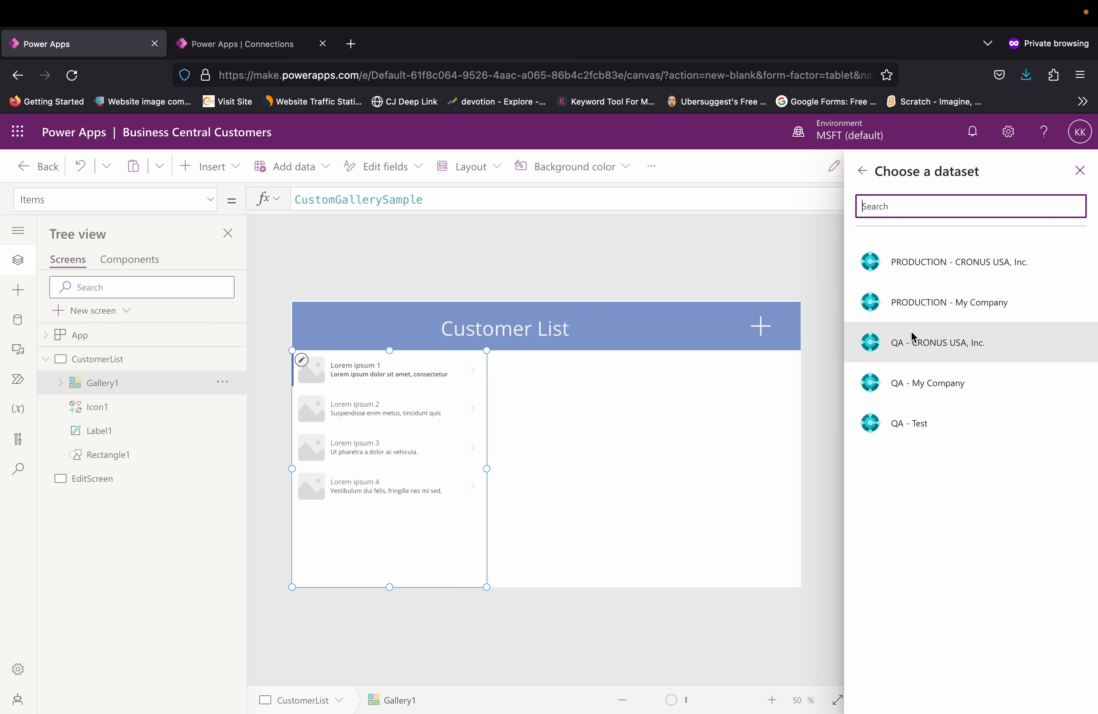
left_click(920, 360)
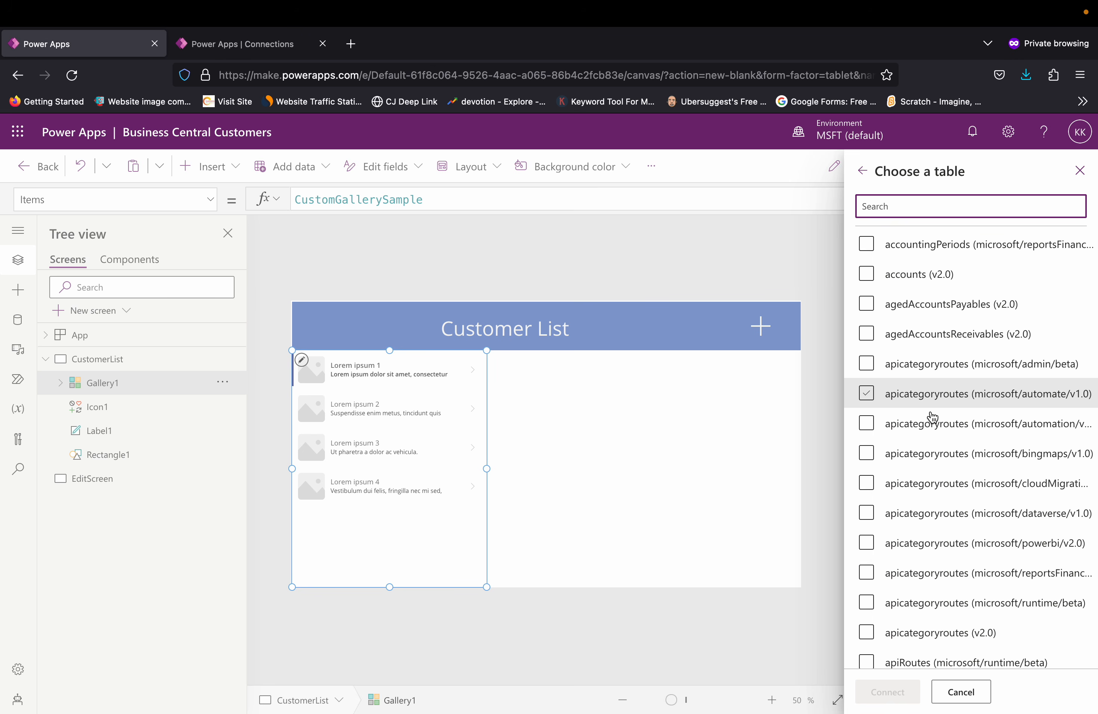
Step: Connect the gallery to the customer (microsoft/bingmaps/v1.0) table of the chosen dataset
scroll(944, 559, "down", 5)
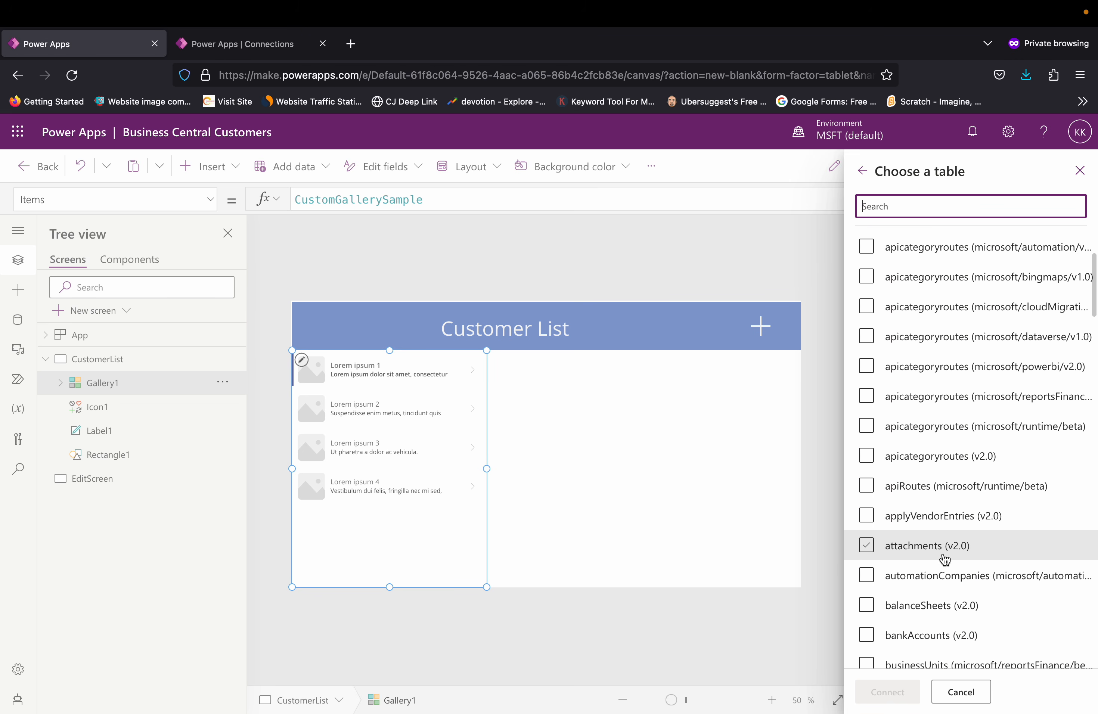
scroll(945, 559, "down", 7)
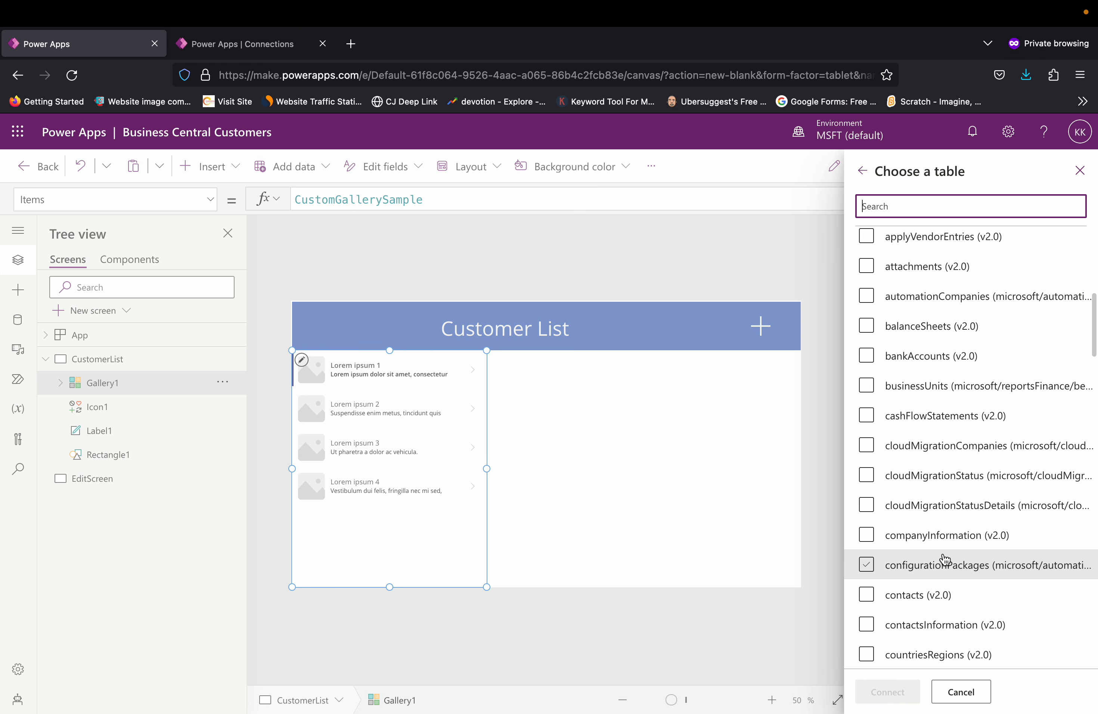
scroll(945, 560, "down", 2)
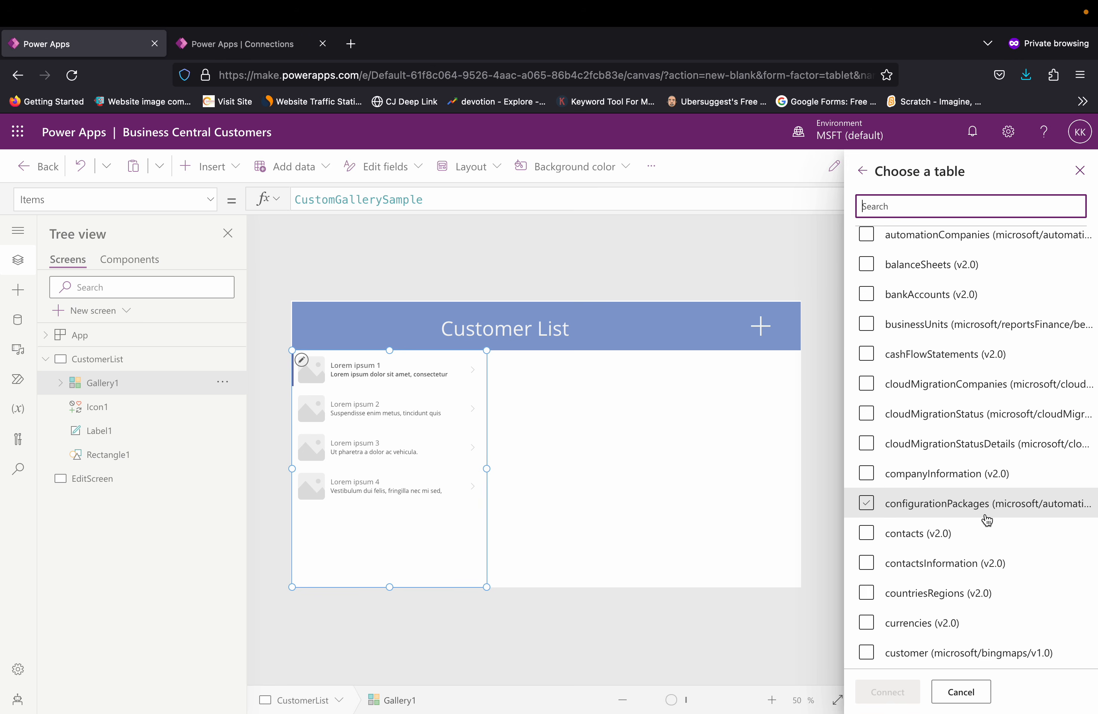
scroll(988, 568, "down", 1)
scroll(989, 568, "down", 1)
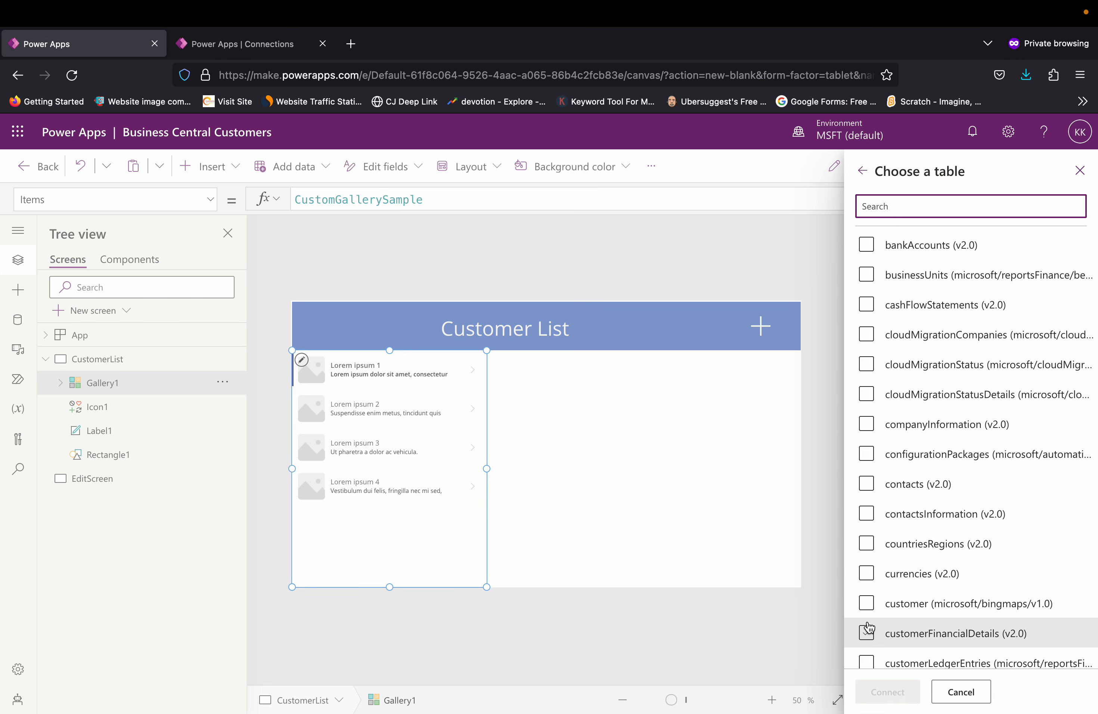
left_click(870, 609)
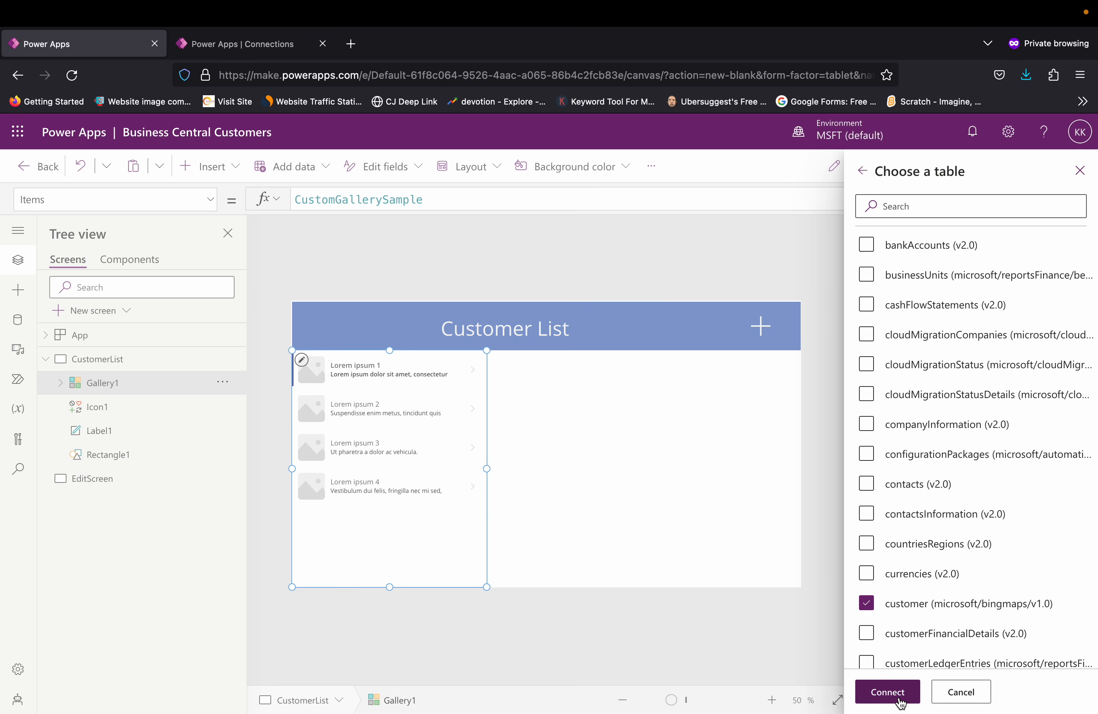
left_click(899, 698)
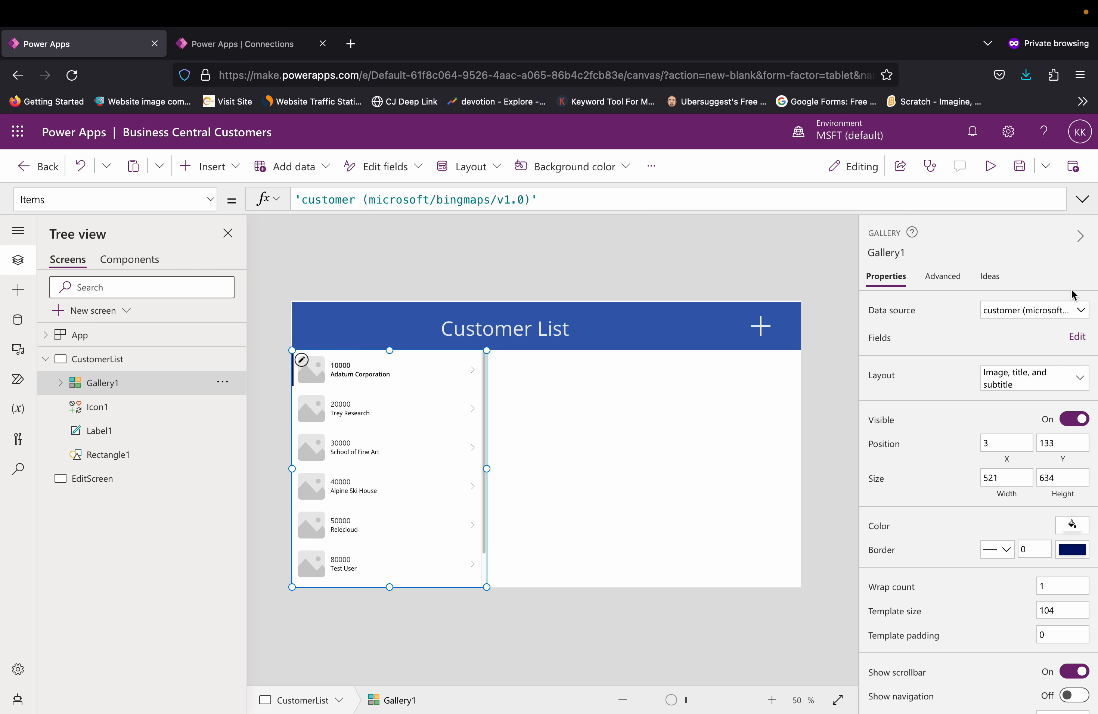
Step: Examine the gallery's field assignments and the fields offered for its title, keeping the current choice
left_click(1077, 337)
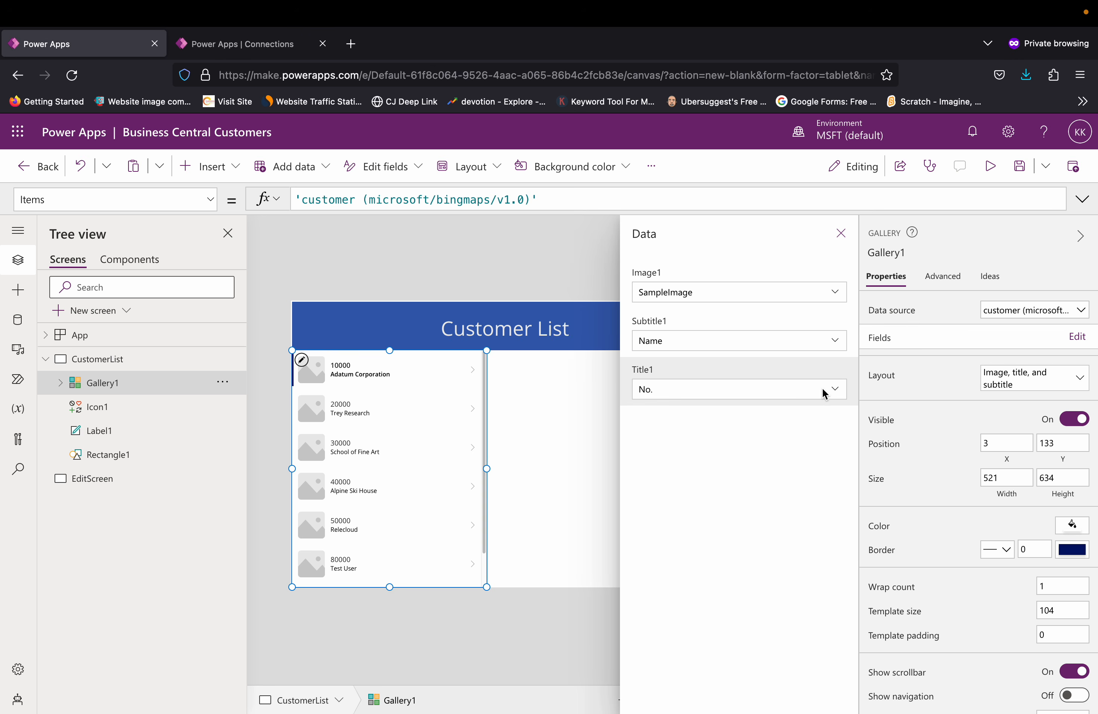
left_click(834, 391)
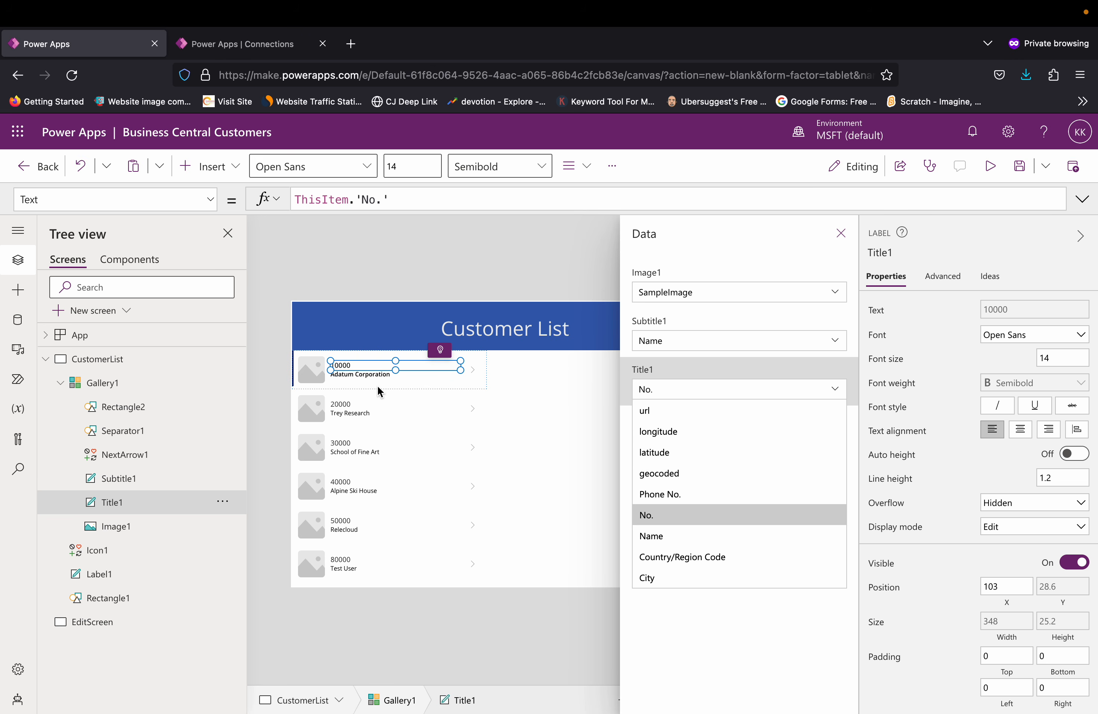
left_click(451, 267)
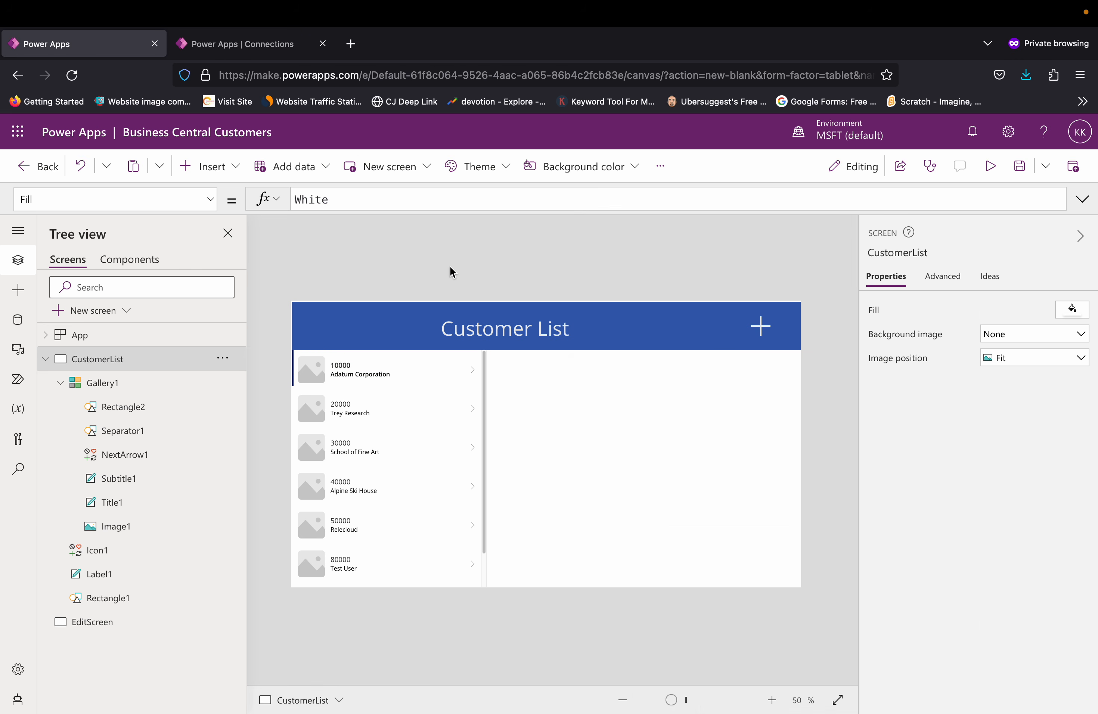
Step: Replace the placeholder picture in the gallery's item template with the Customer.jpg file from the Desktop
left_click(316, 380)
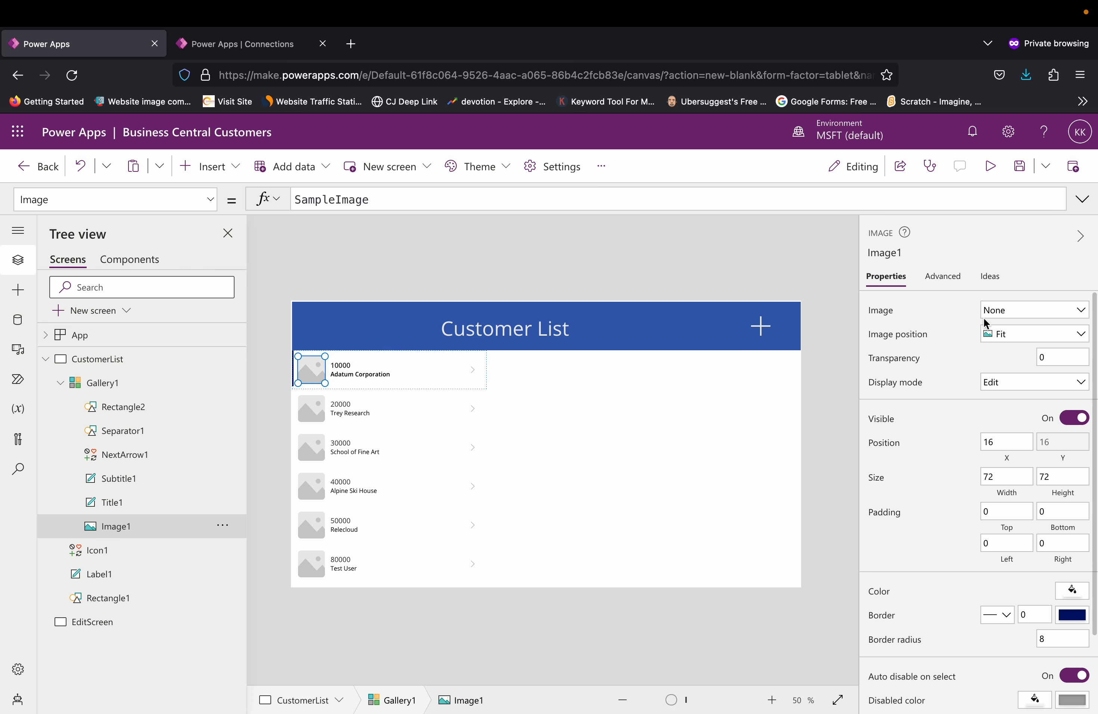
left_click(1079, 315)
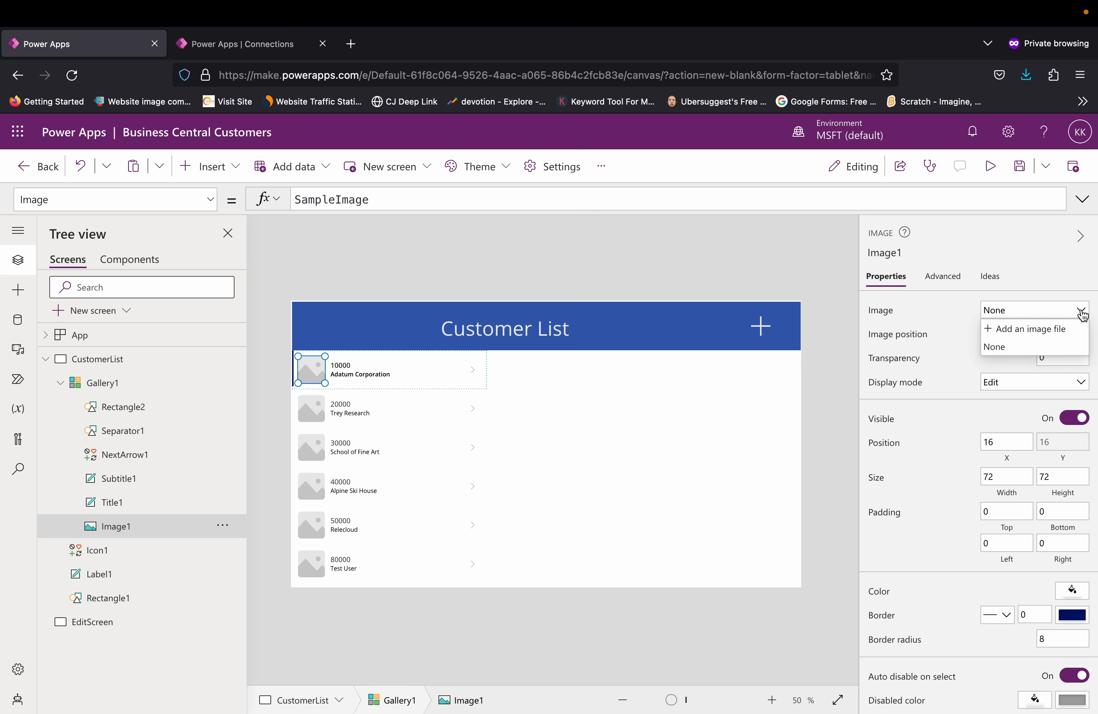
left_click(1012, 333)
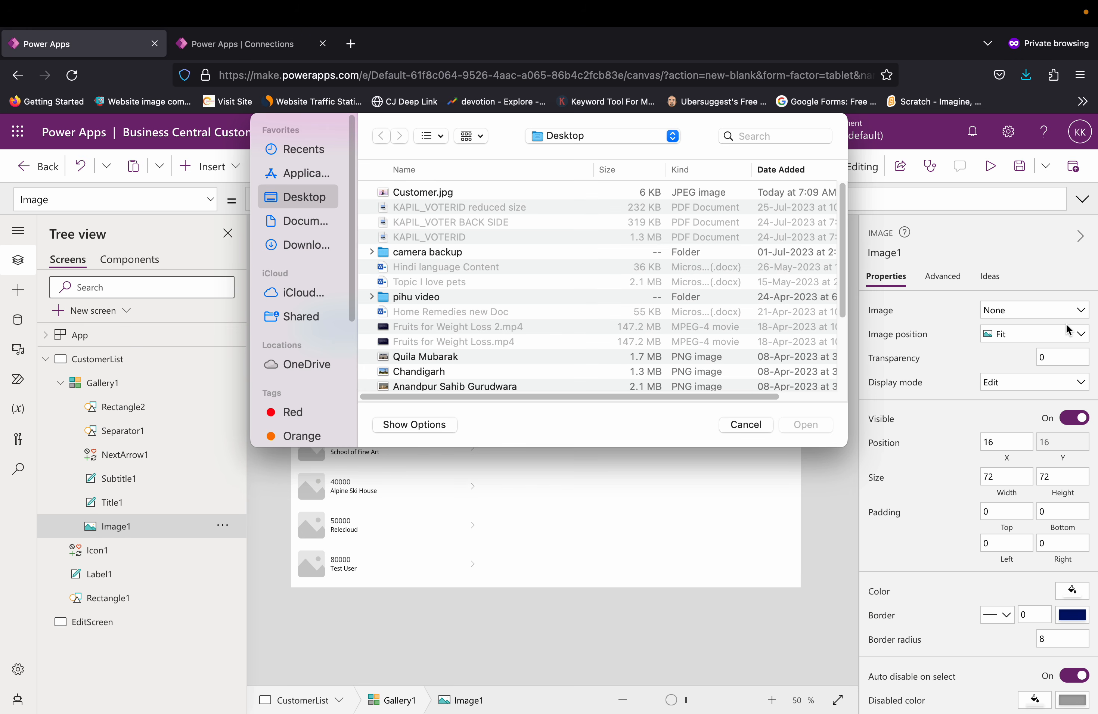
left_click(445, 193)
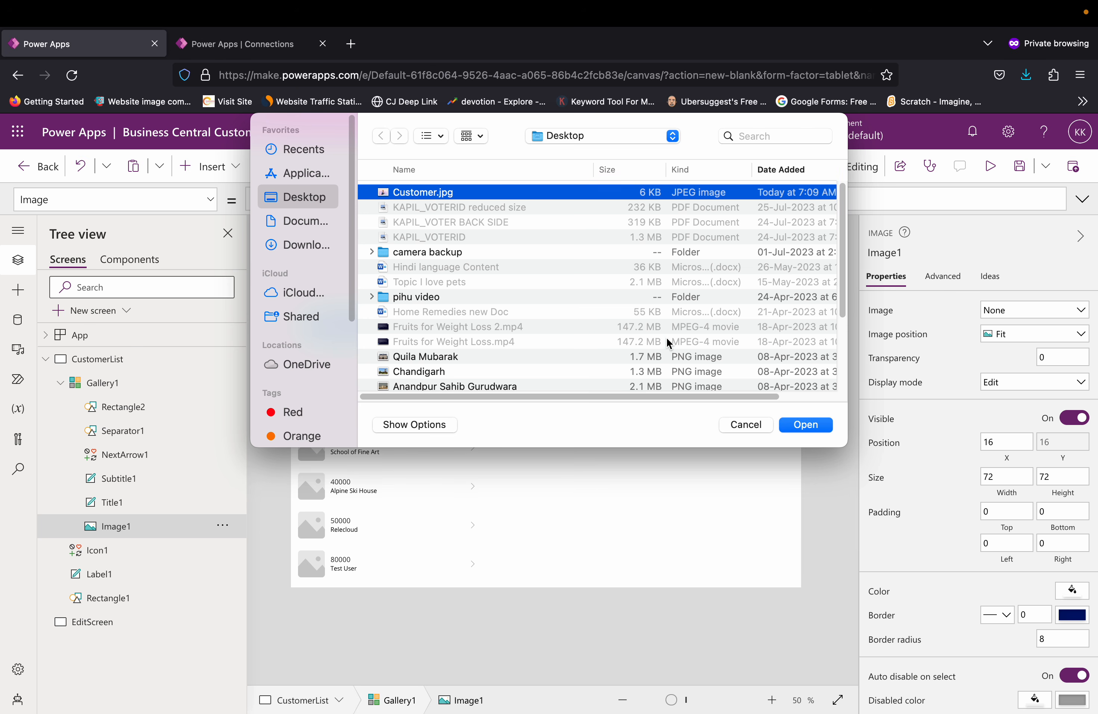
left_click(799, 425)
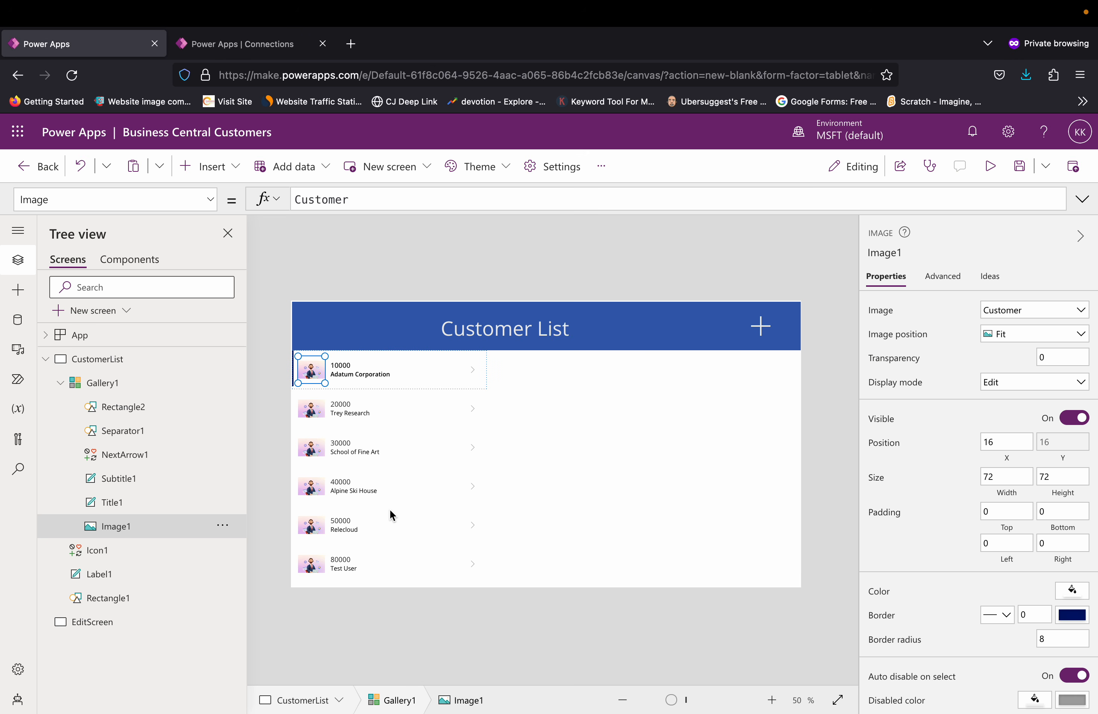
Step: Inspect the formula behind the subtitle label in the gallery's first item
left_click(469, 269)
left_click(398, 373)
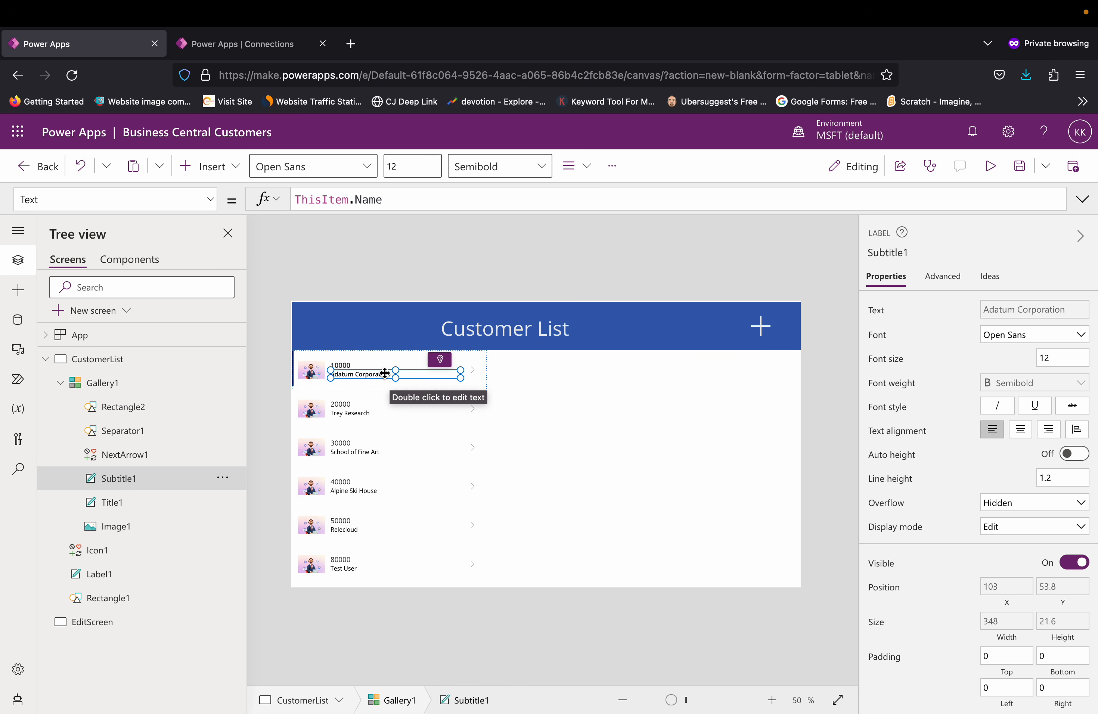
left_click(369, 265)
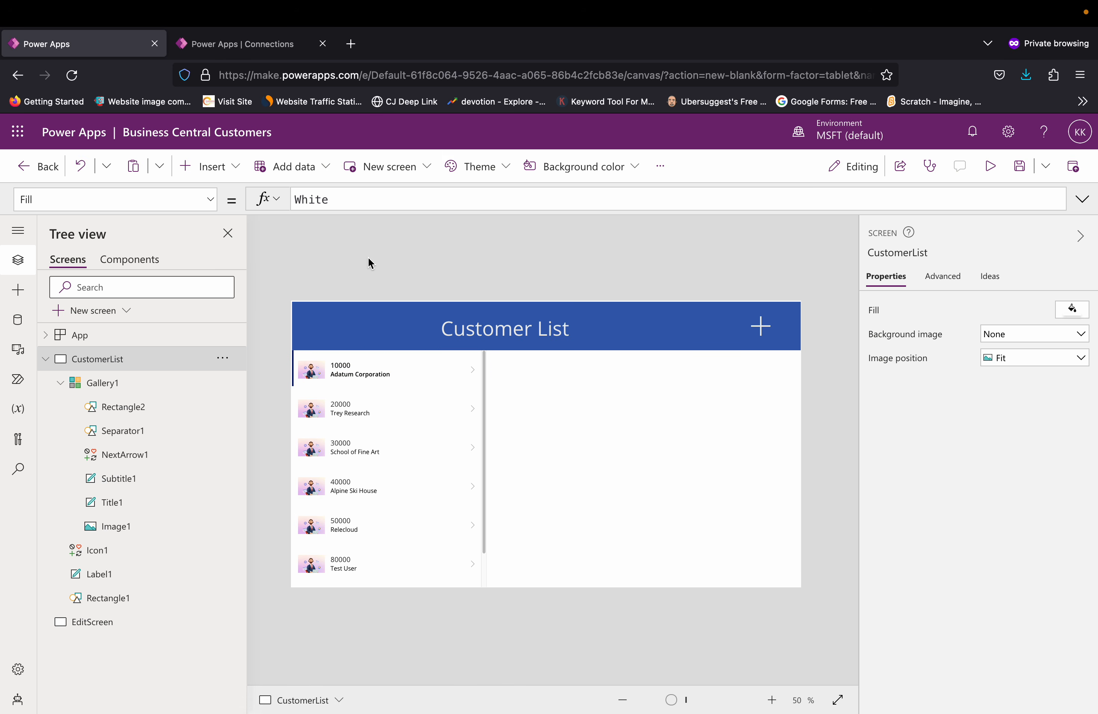
Step: Insert a display form filling the area beside the gallery below the header, sized to about 841 wide by 634 high
left_click(228, 178)
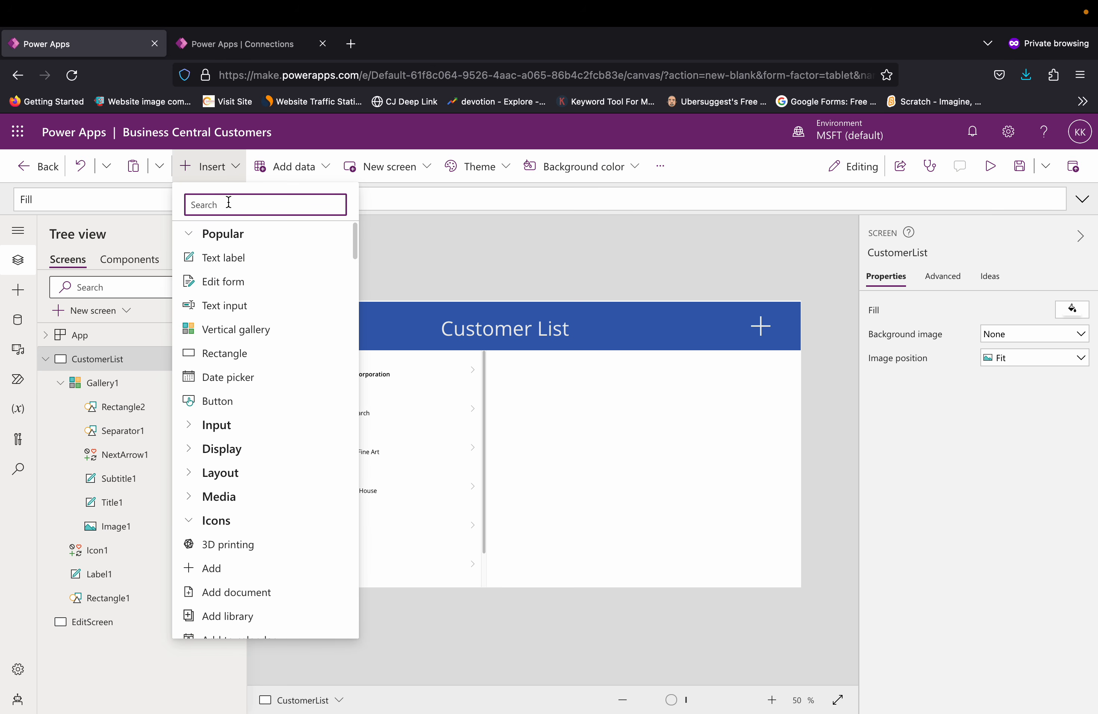
type("disp")
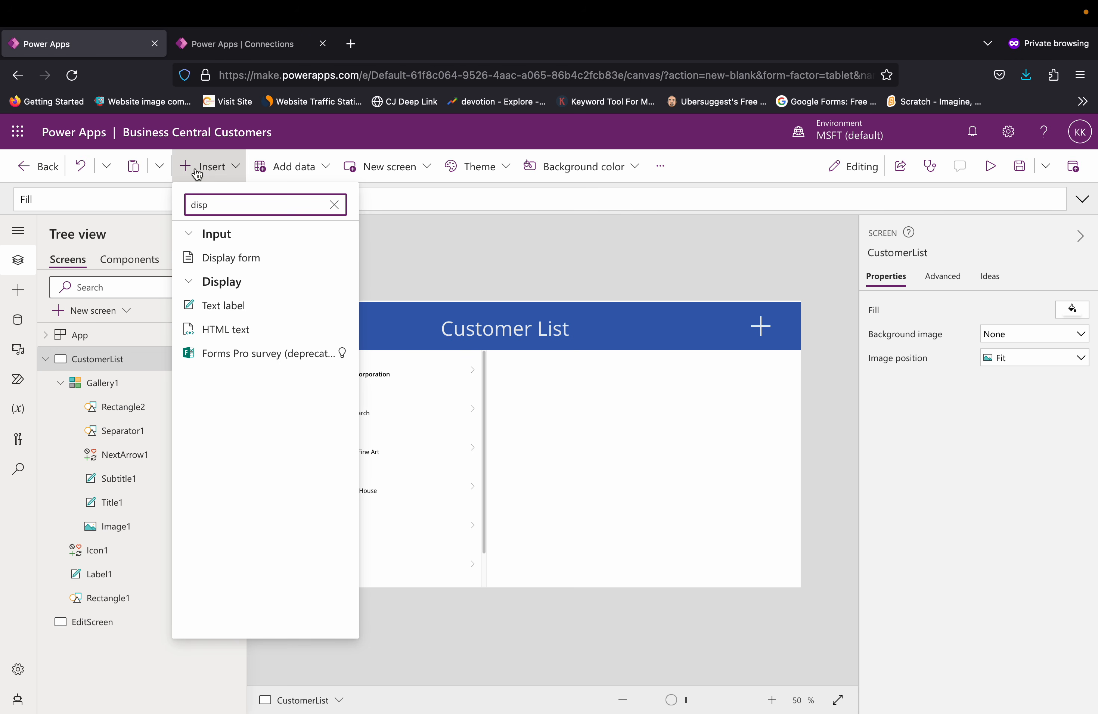
left_click(234, 264)
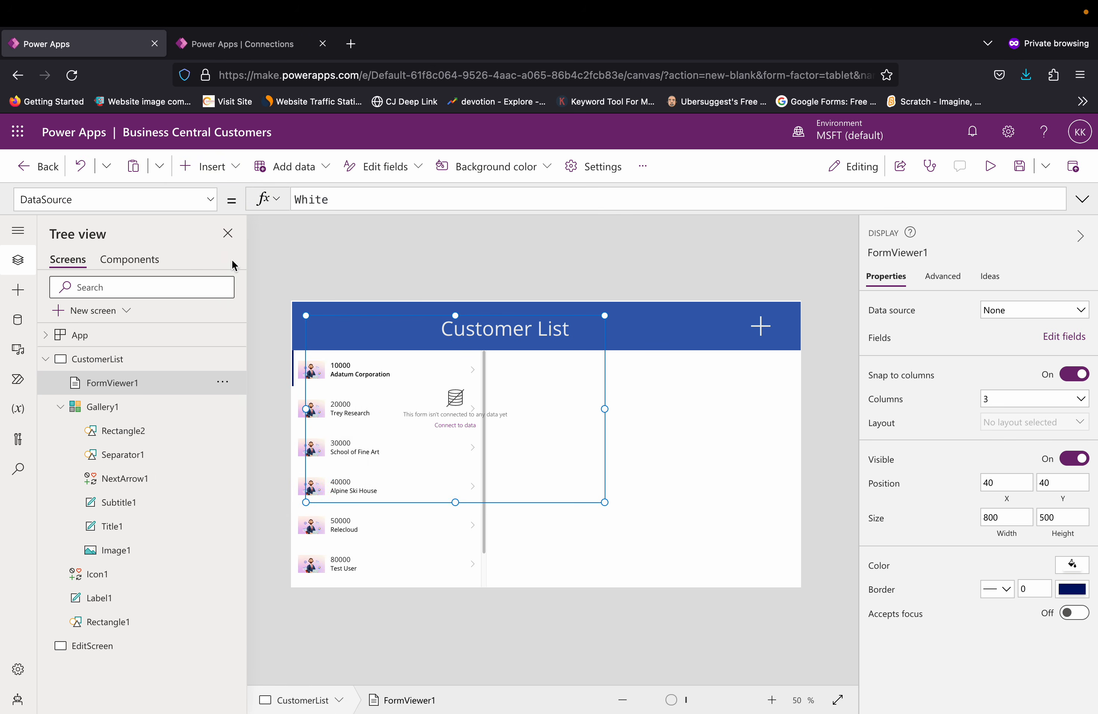
left_click_drag(461, 314, 647, 353)
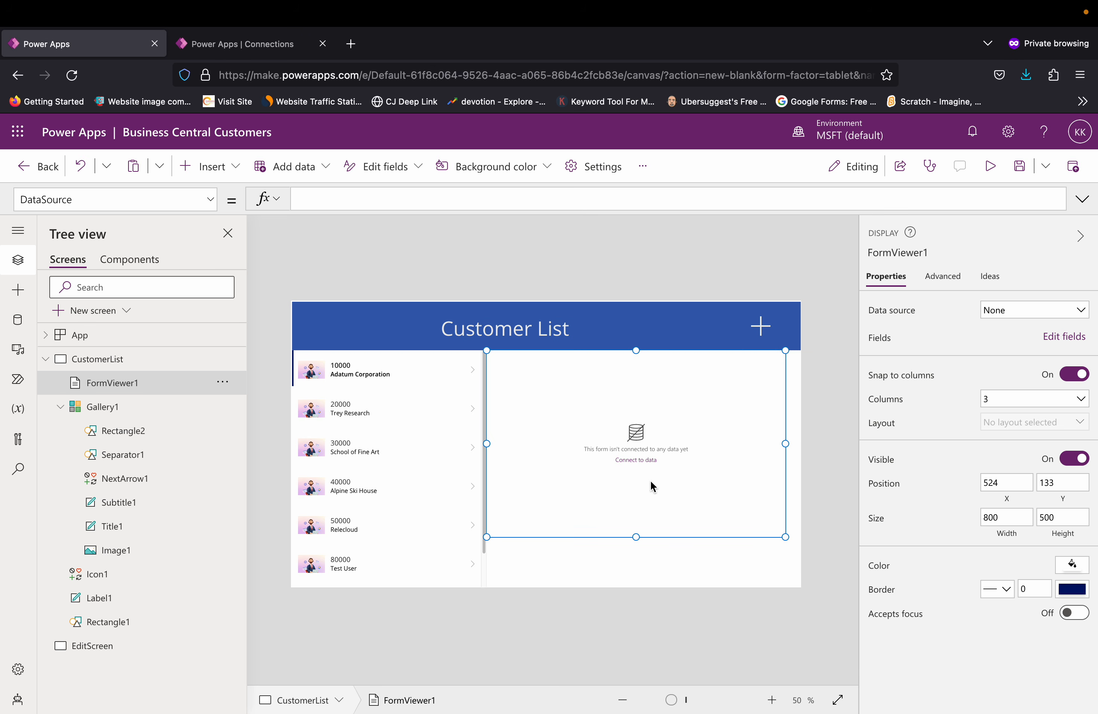
left_click_drag(635, 536, 633, 588)
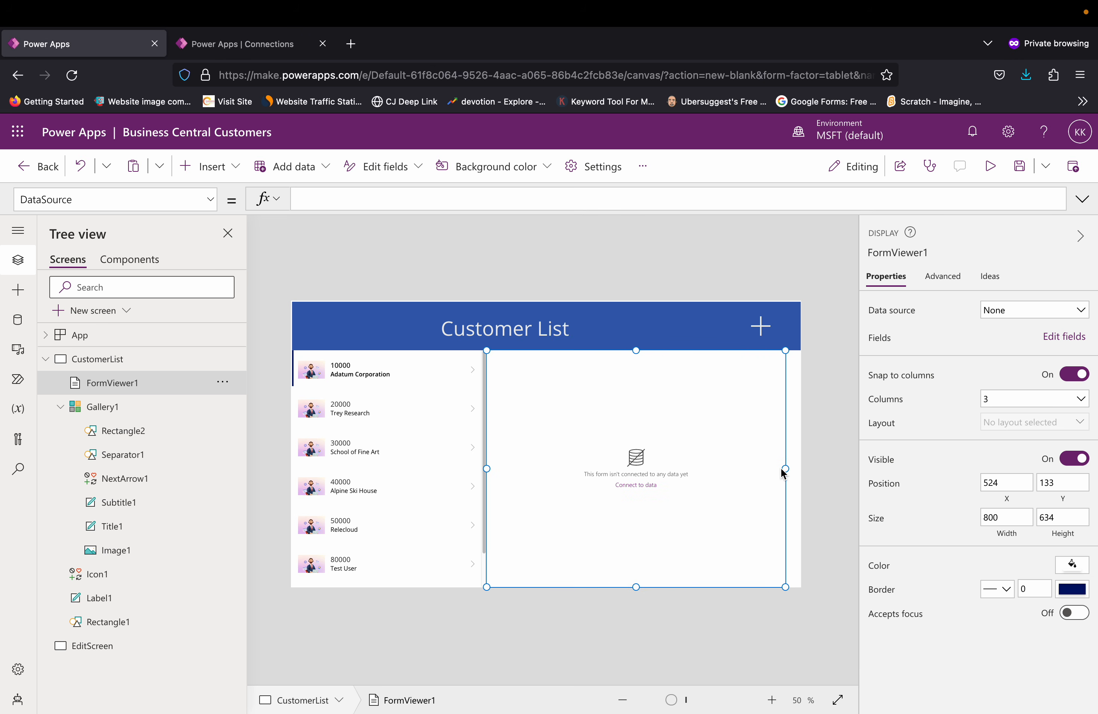
left_click_drag(783, 469, 797, 469)
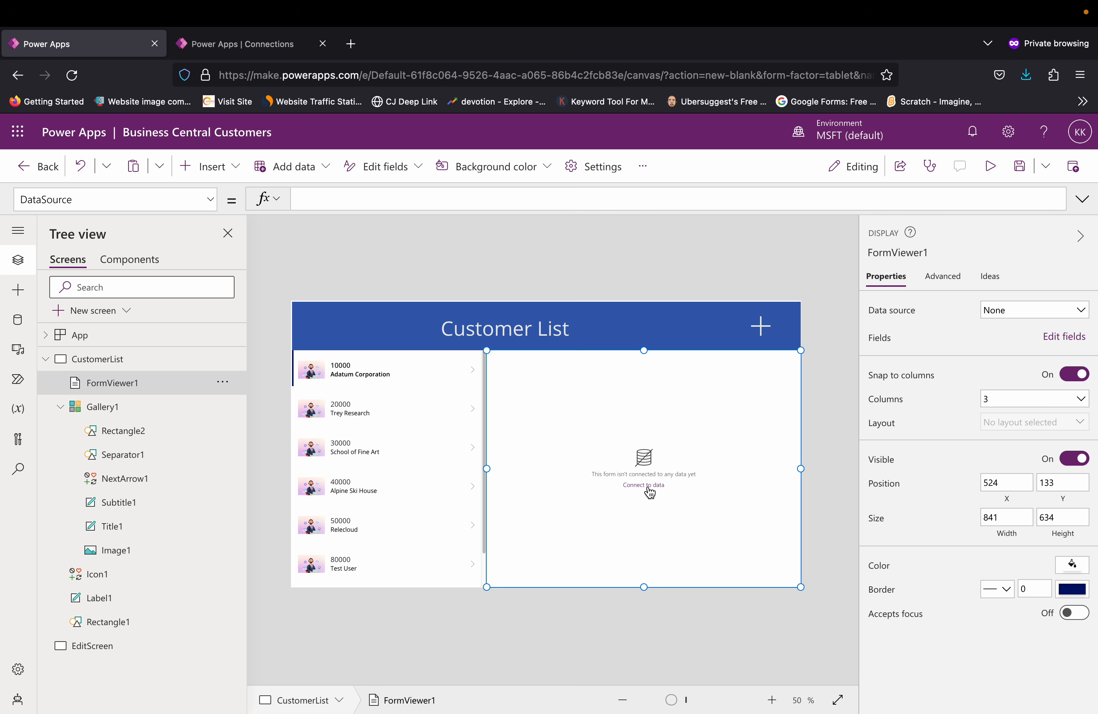
Step: Set the display form's data source to the customer (microsoft/bingmaps/v1.0) table already in the app
left_click(1039, 315)
left_click(973, 406)
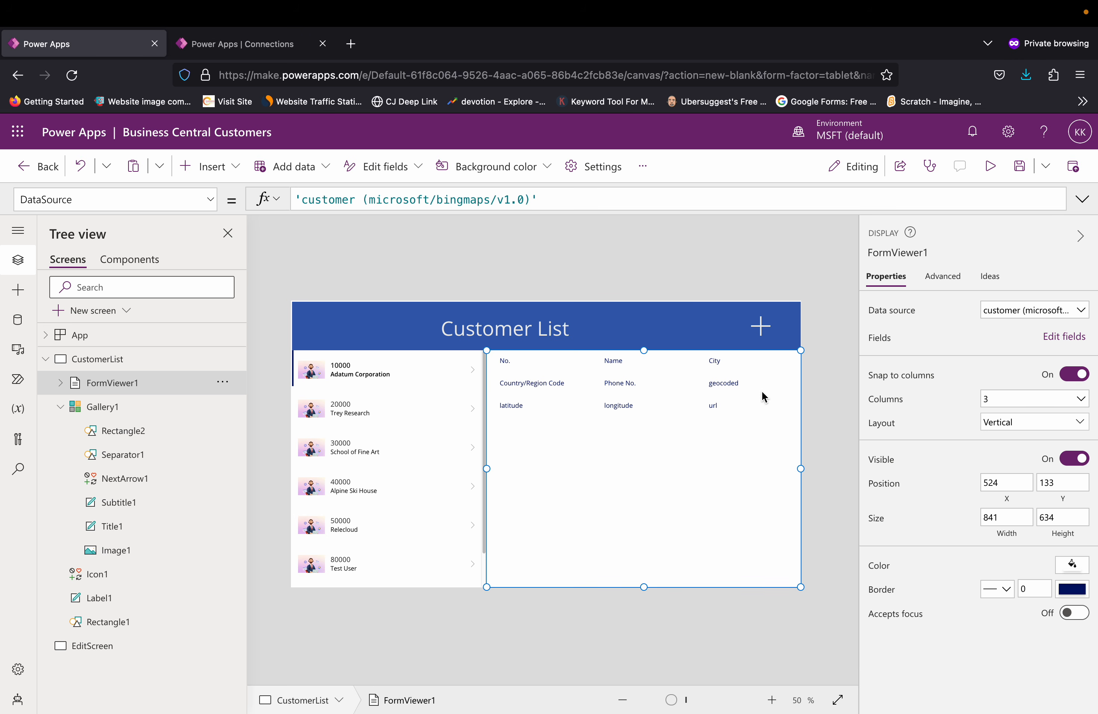
Step: Choose the QA - CRONUS USA, Inc. dataset through the Dynamics 365 Business Central connector for the display form's data source
left_click(1048, 319)
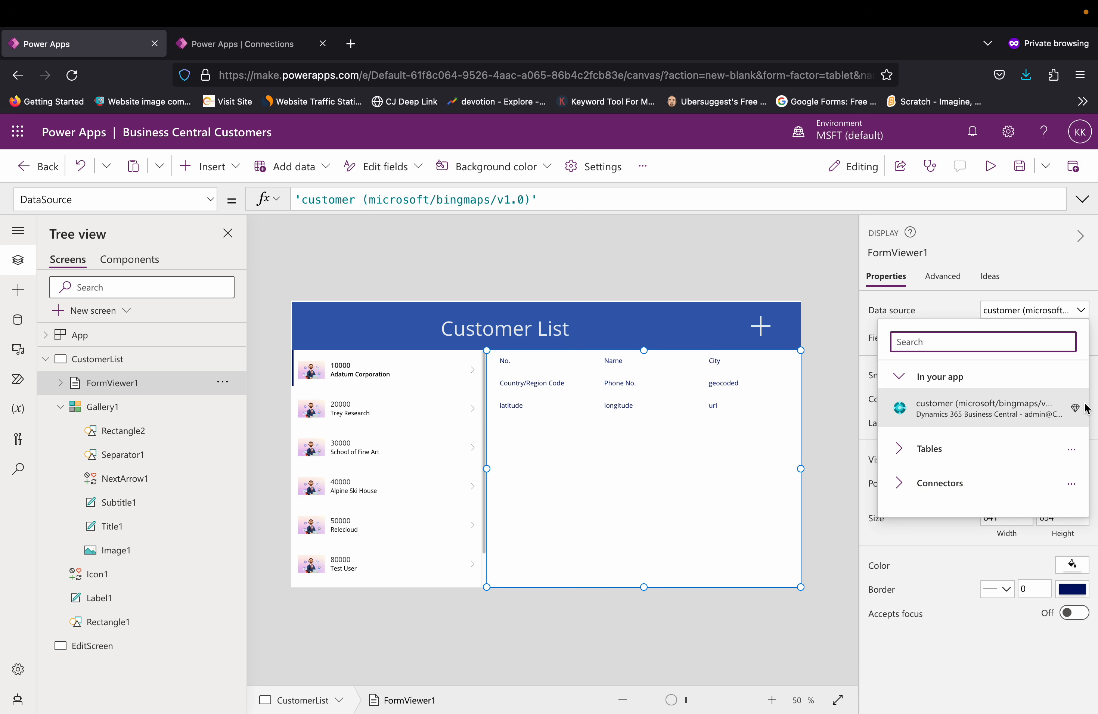
left_click(909, 488)
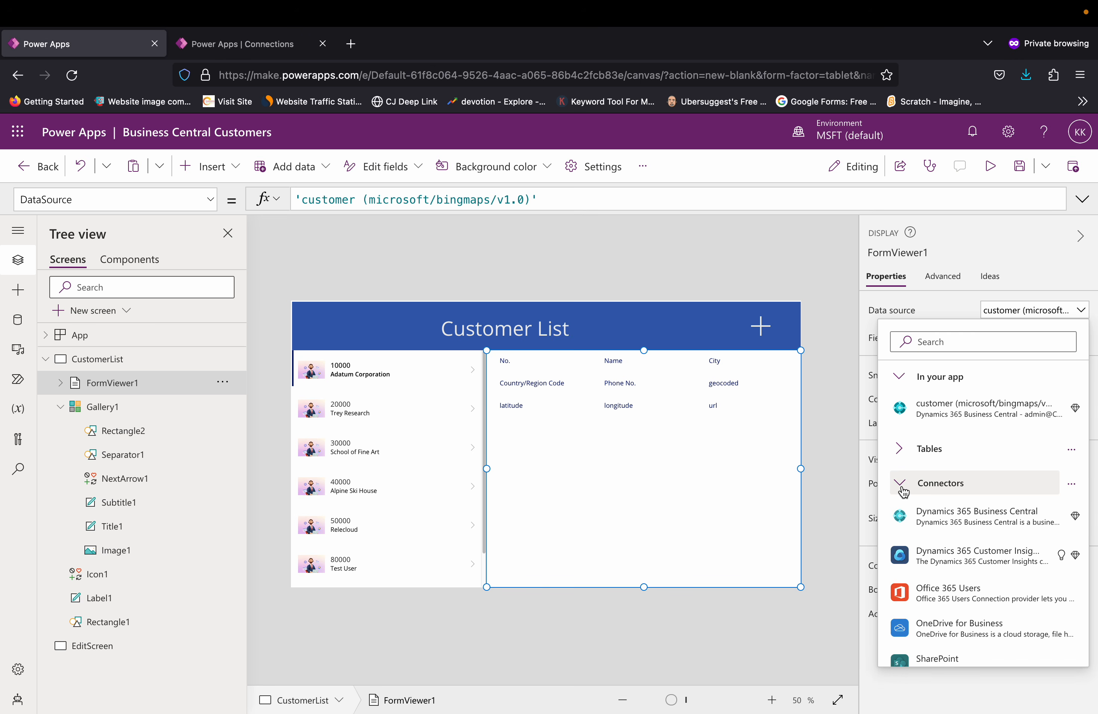
left_click(933, 516)
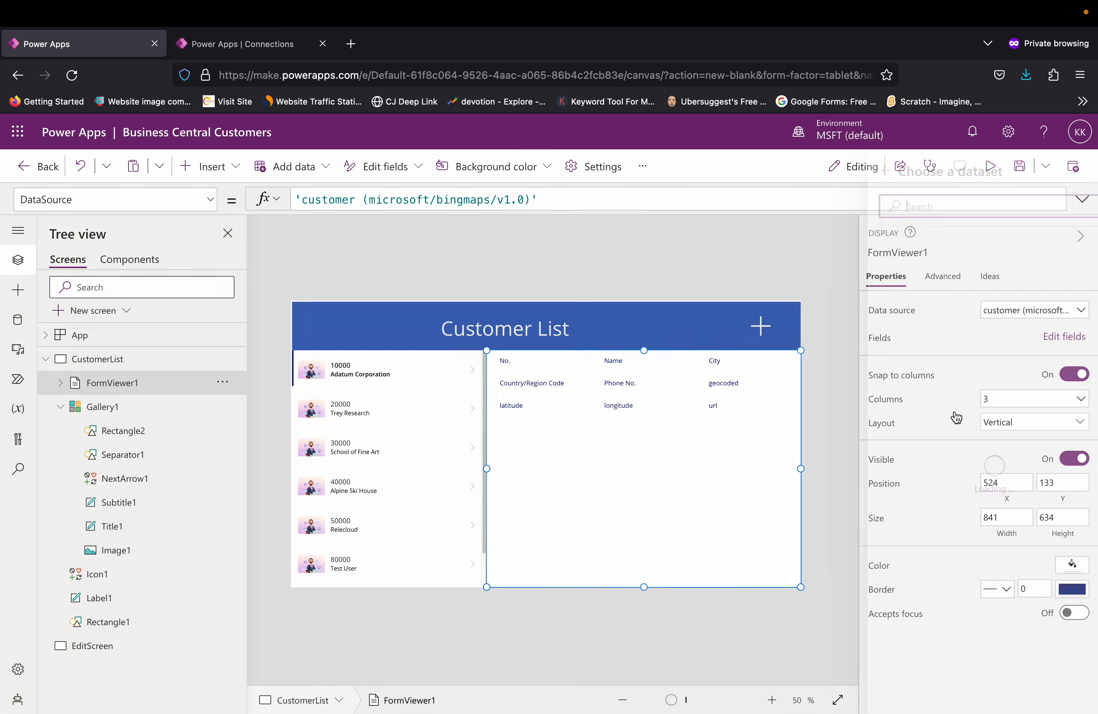
left_click(954, 410)
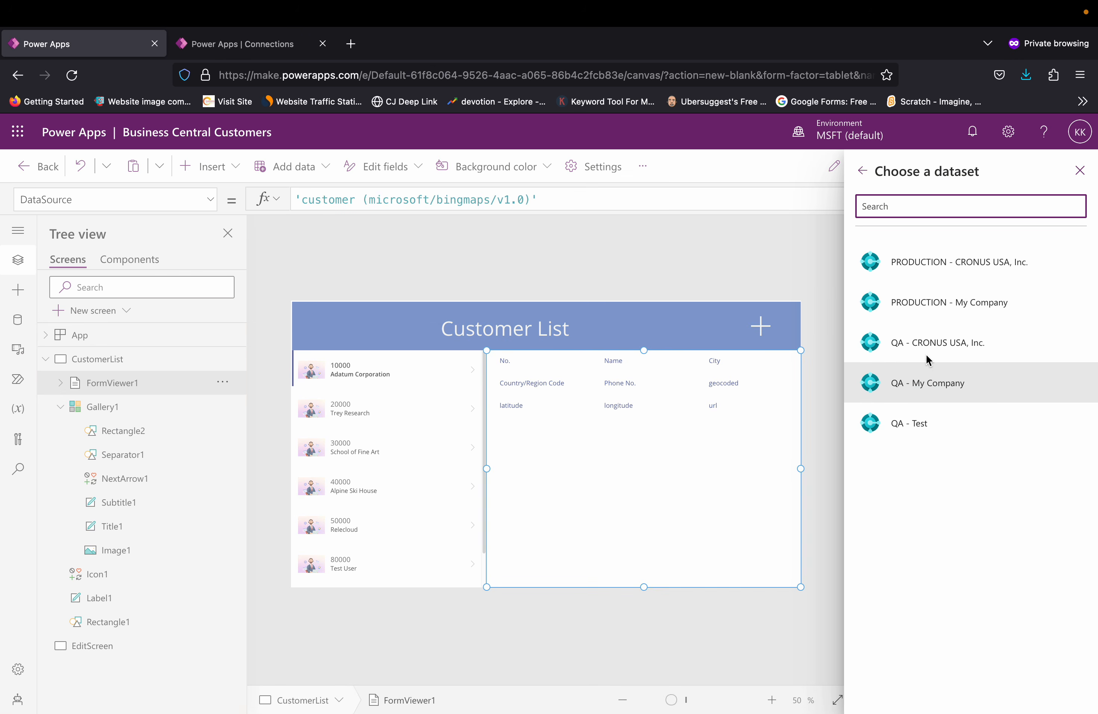
left_click(928, 364)
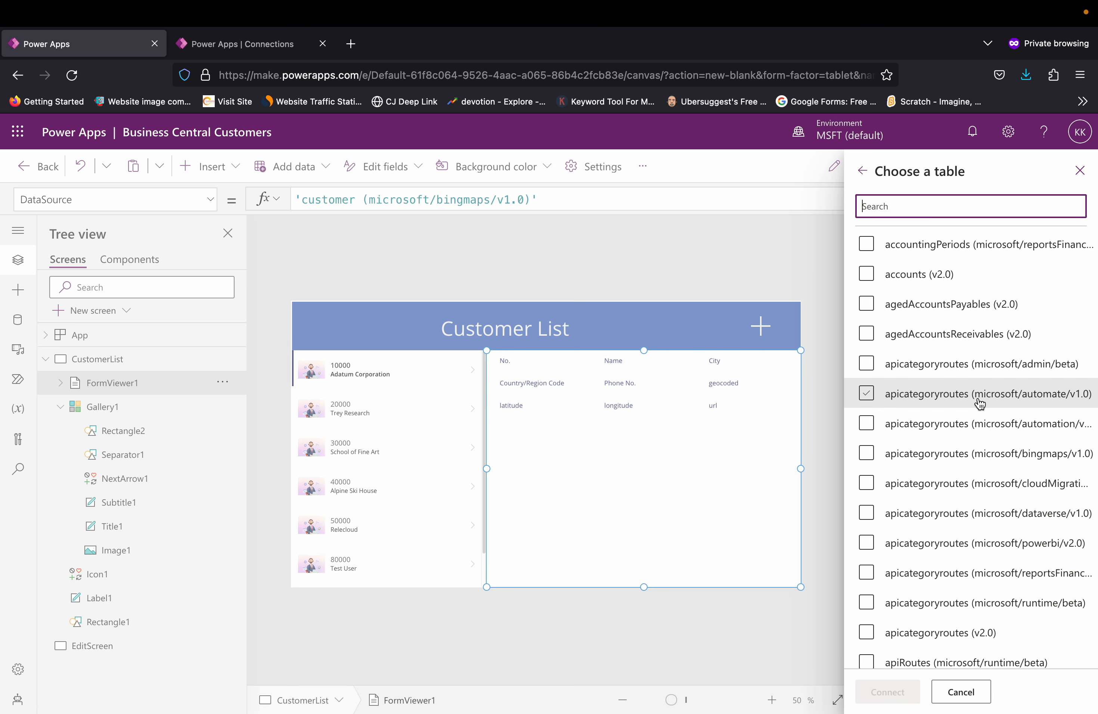
Step: Connect the display form to the customers (v2.0) table and replace its existing data cards with ones from that table
scroll(978, 399, "down", 1)
scroll(979, 405, "down", 3)
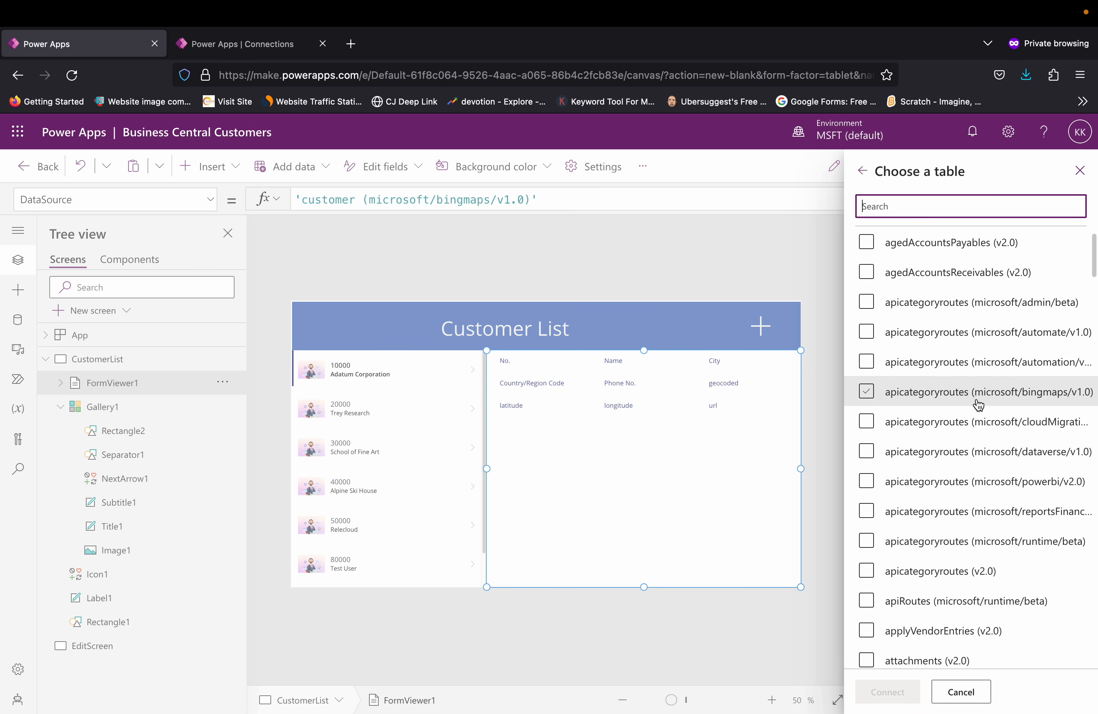
scroll(978, 406, "down", 5)
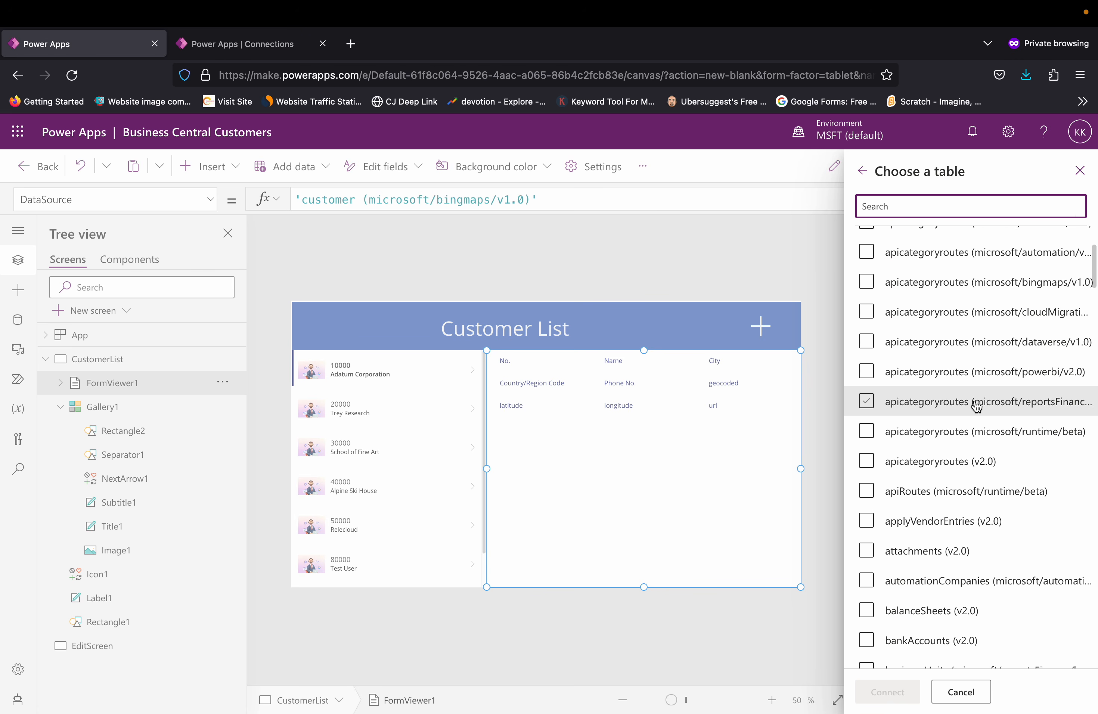
scroll(976, 407, "down", 9)
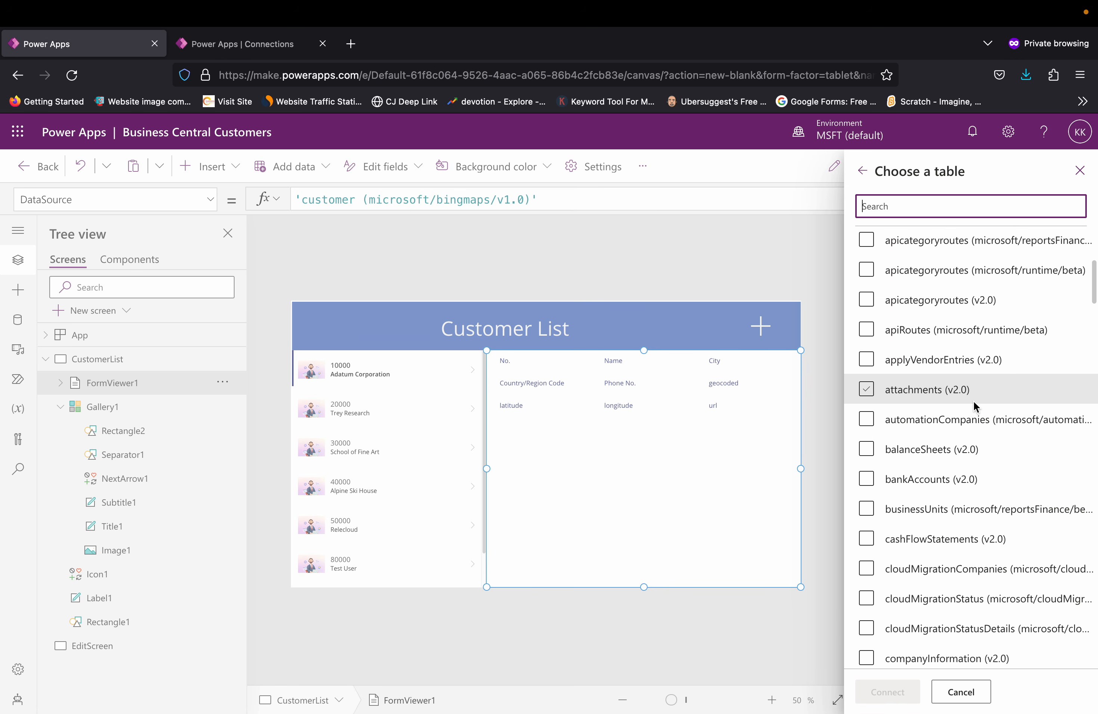
scroll(975, 408, "down", 3)
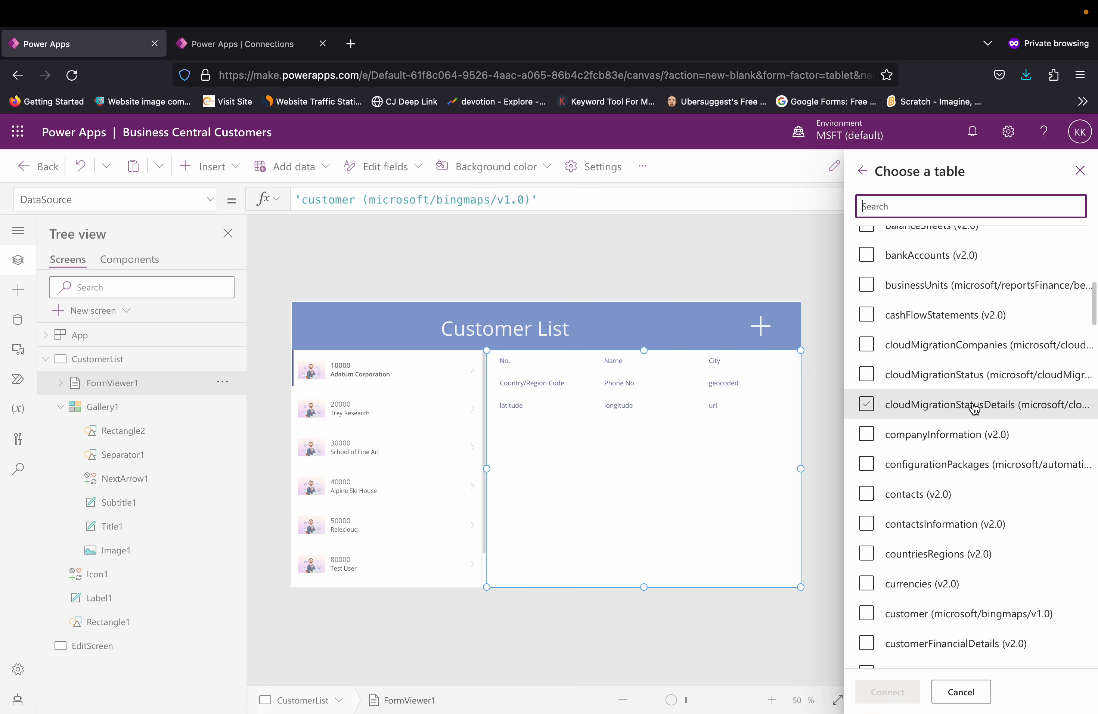
scroll(974, 409, "down", 6)
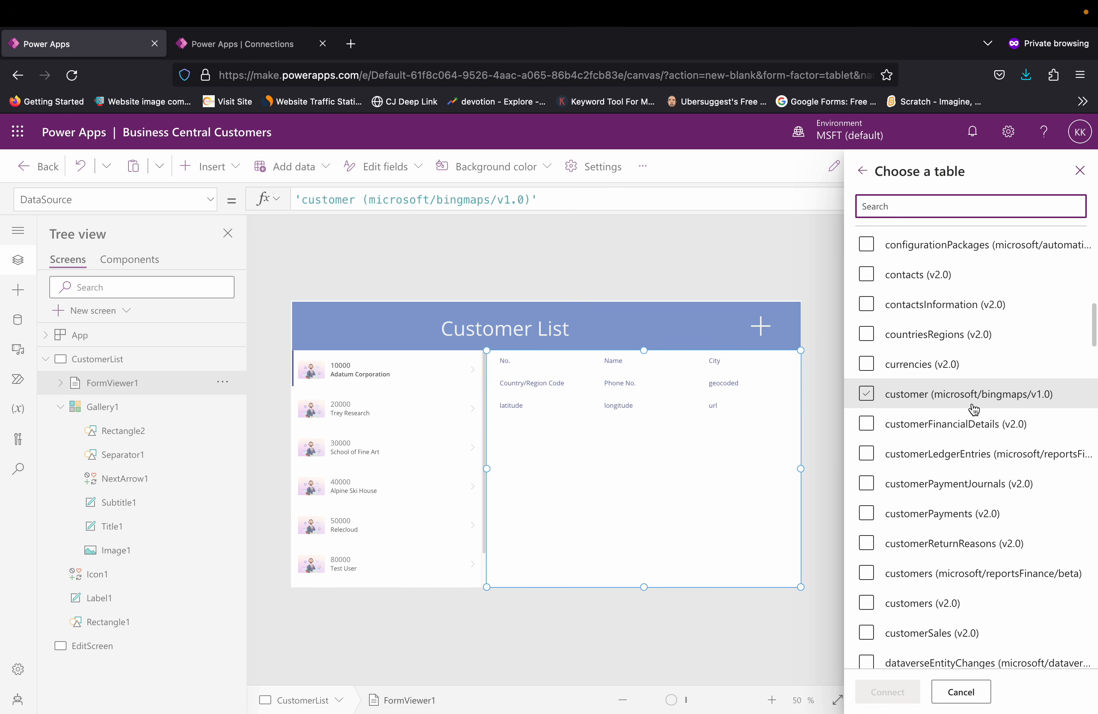
left_click(933, 611)
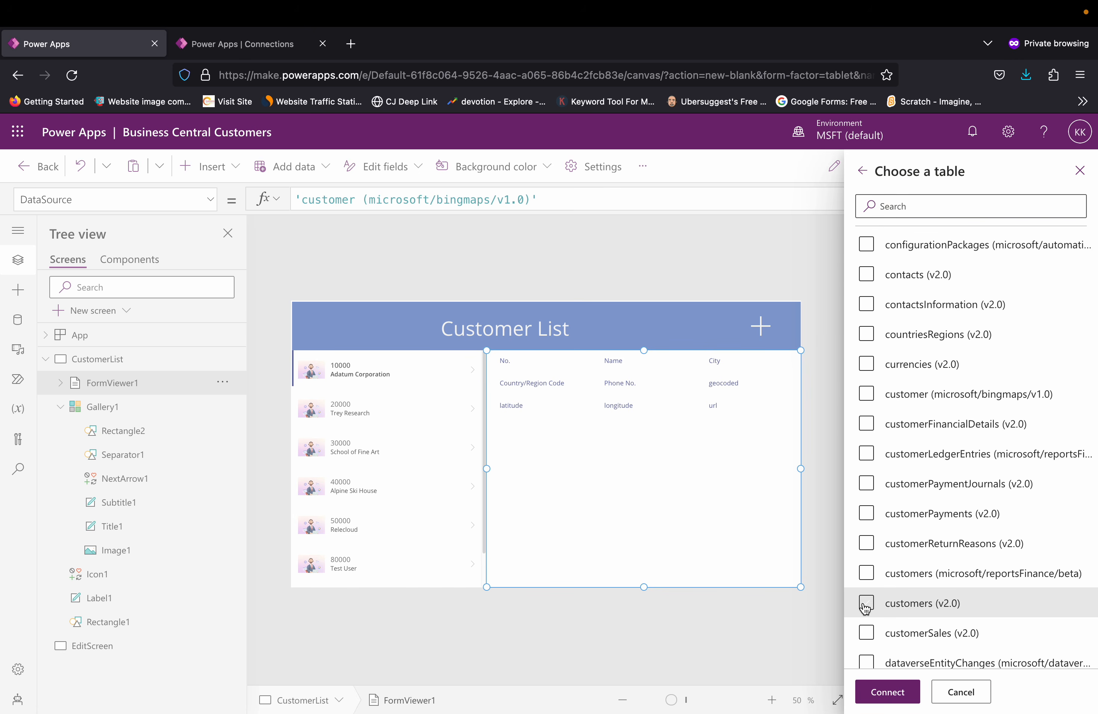
left_click(905, 703)
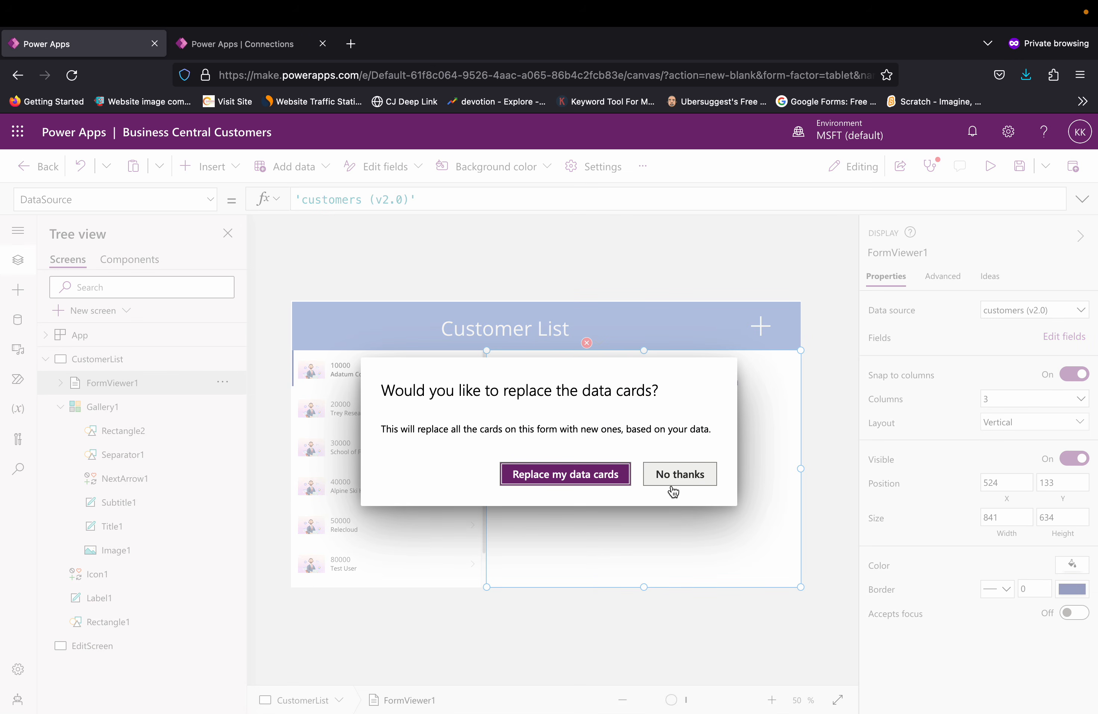
left_click(610, 485)
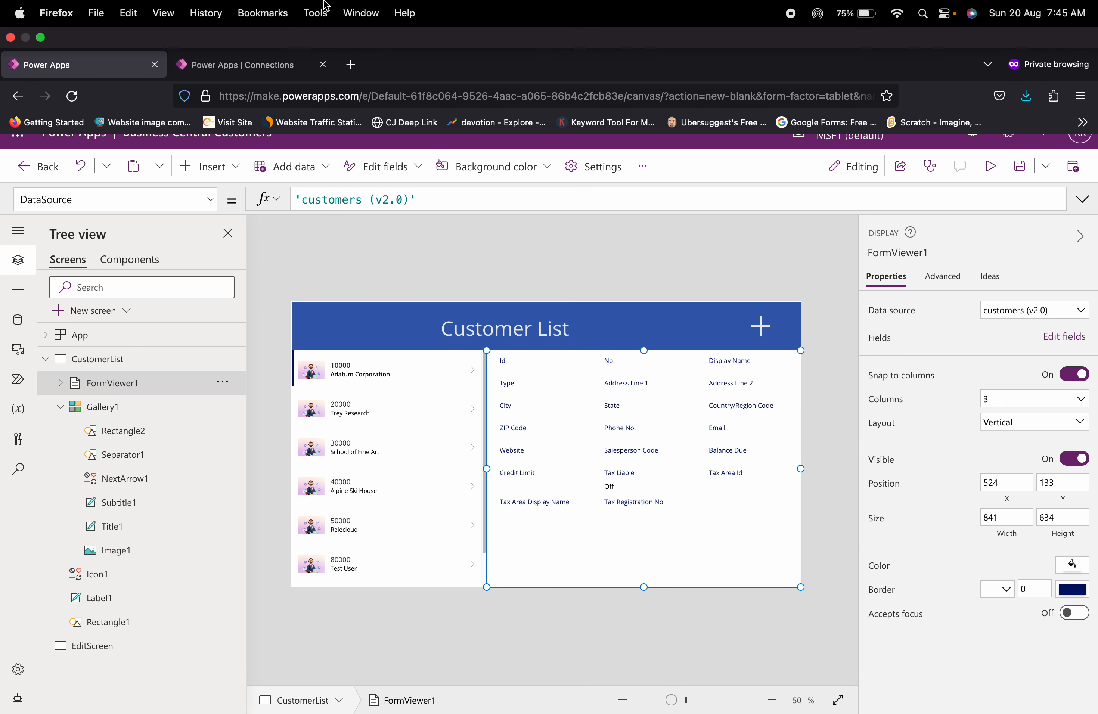
Step: Set the customer gallery's data source to the customers (v2.0) table already in the app
left_click(441, 520)
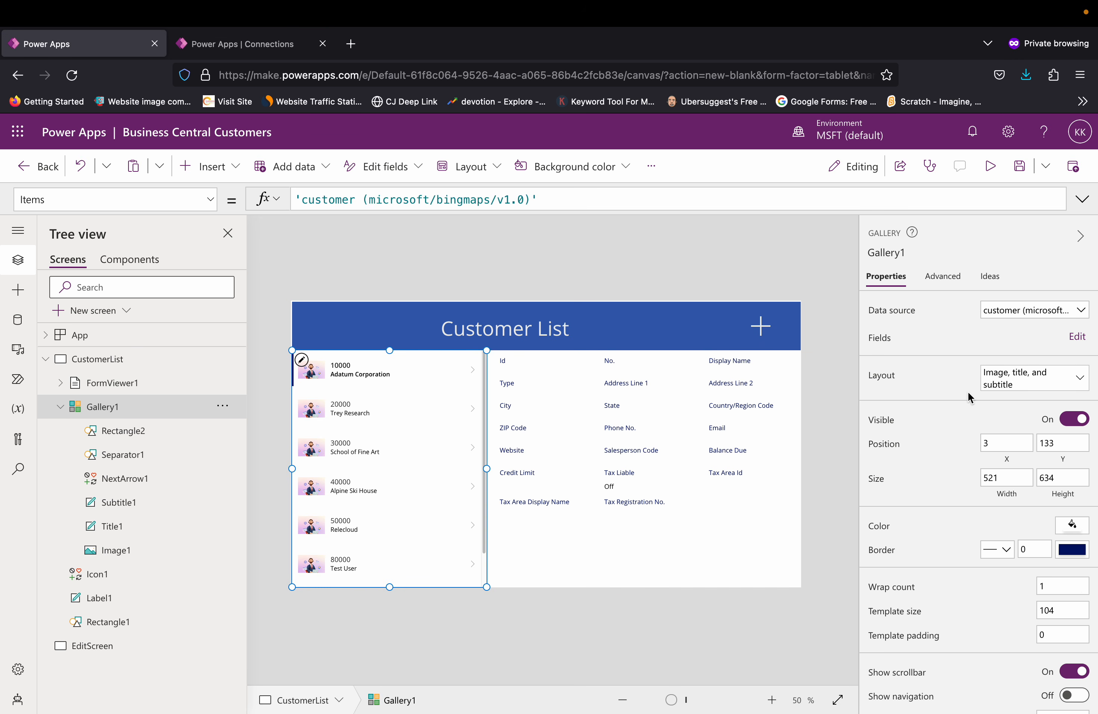
left_click(1082, 317)
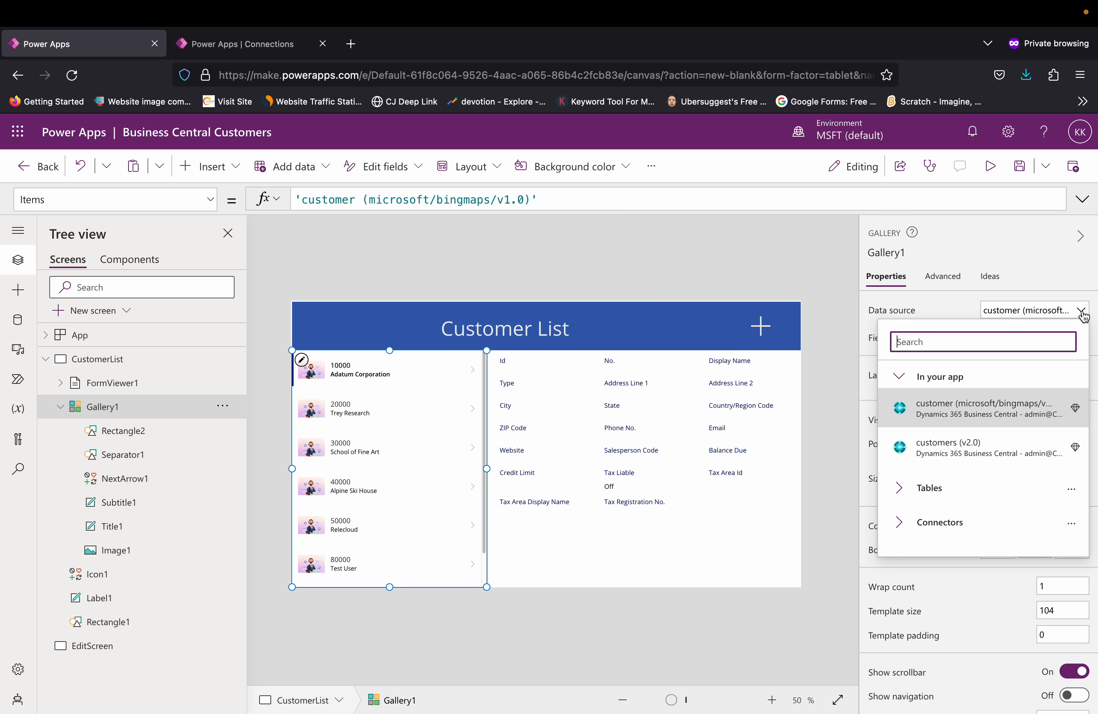
left_click(989, 446)
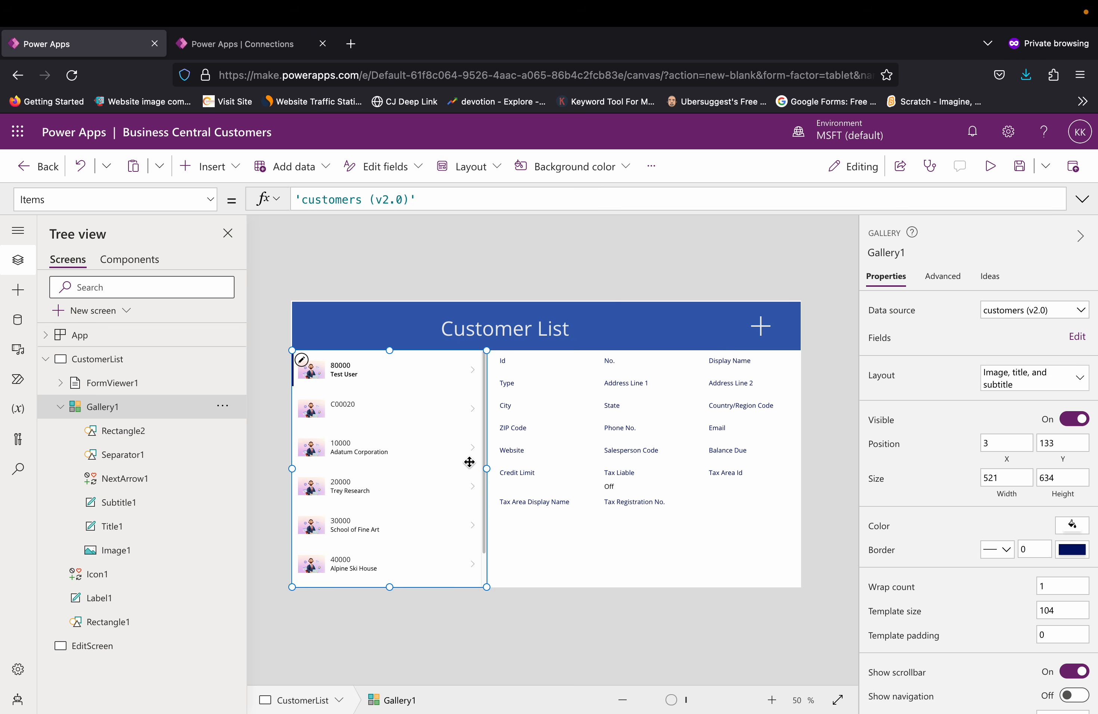
left_click(824, 393)
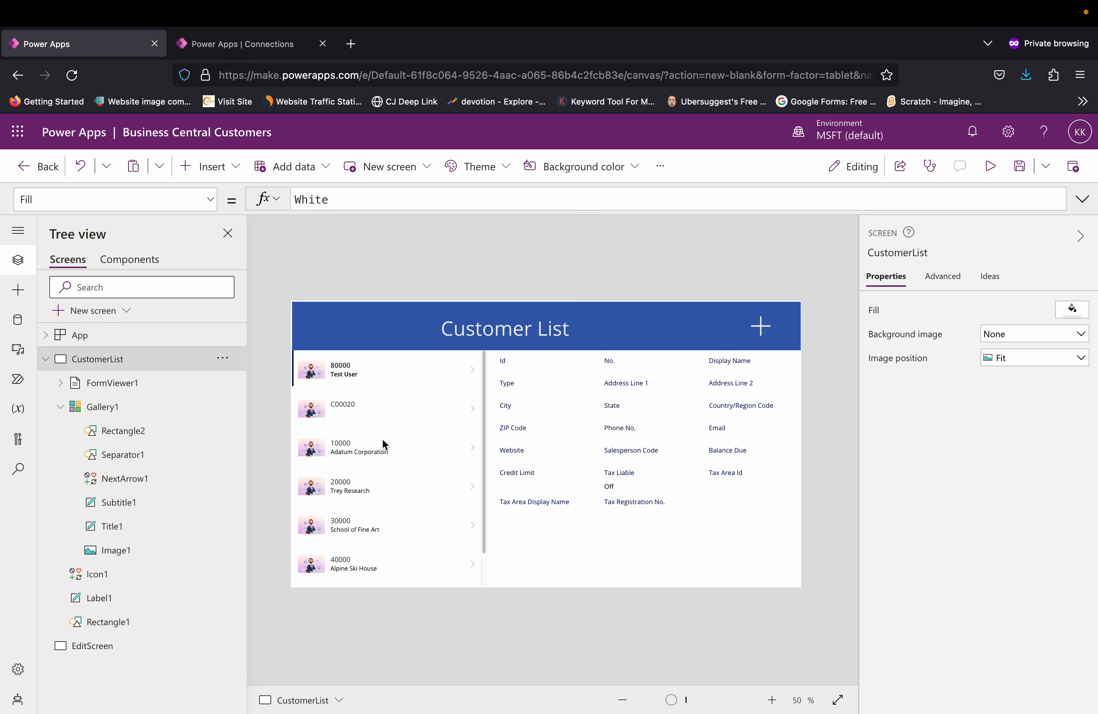
left_click(486, 443)
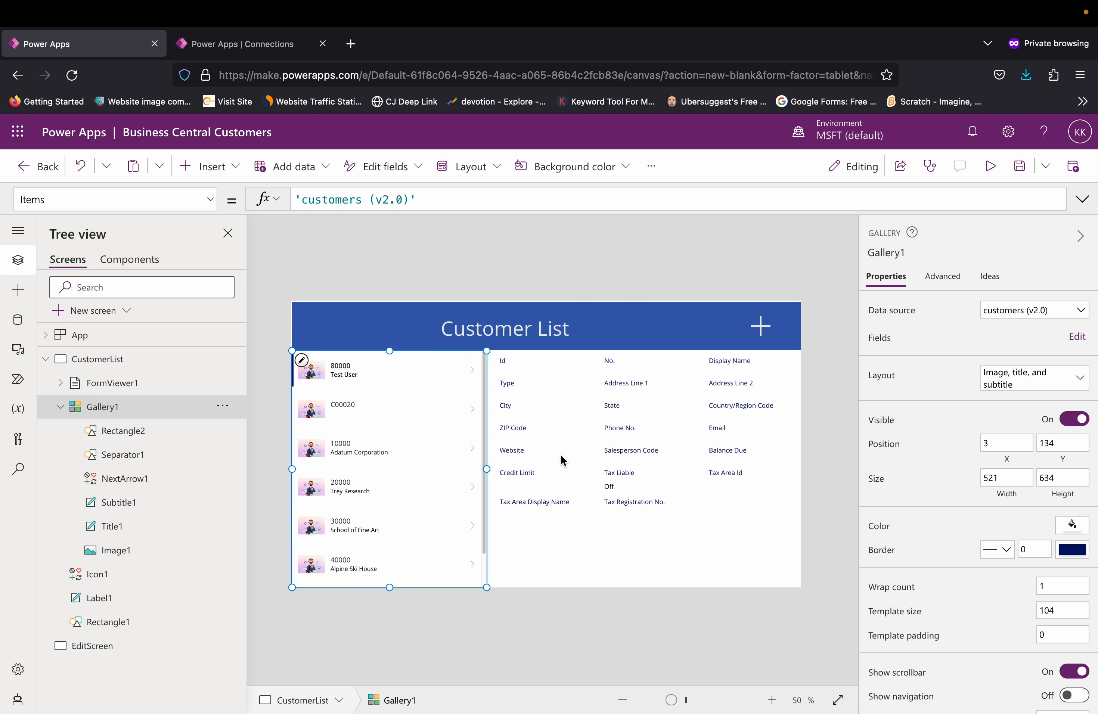
left_click(668, 559)
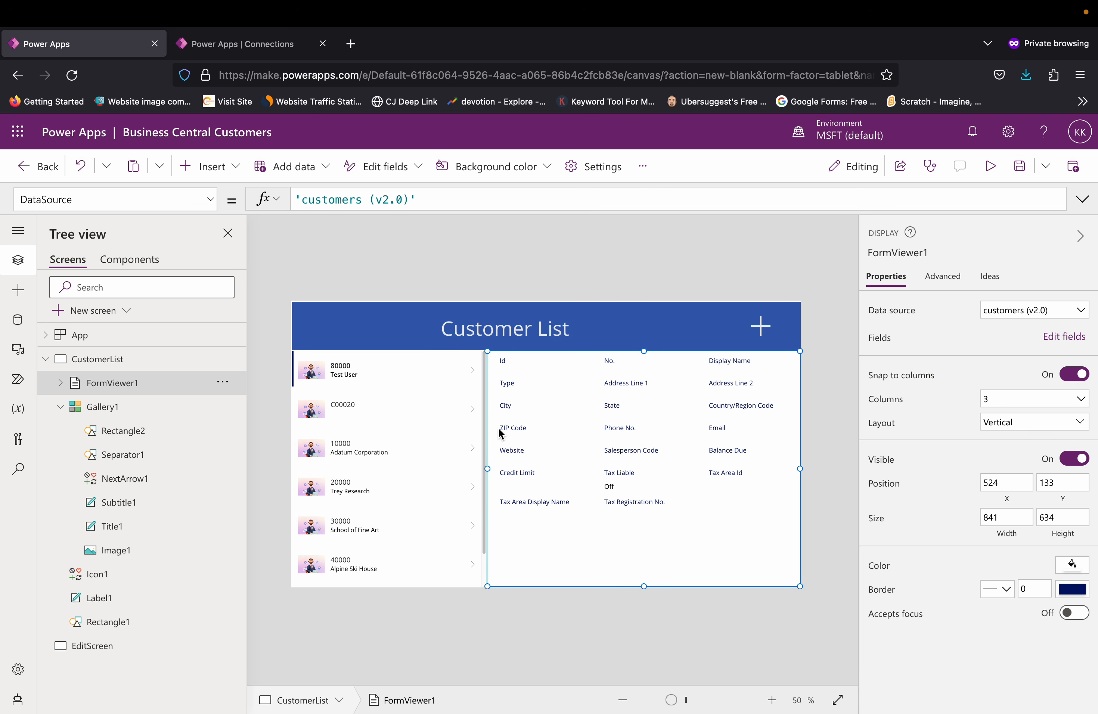
left_click(348, 406)
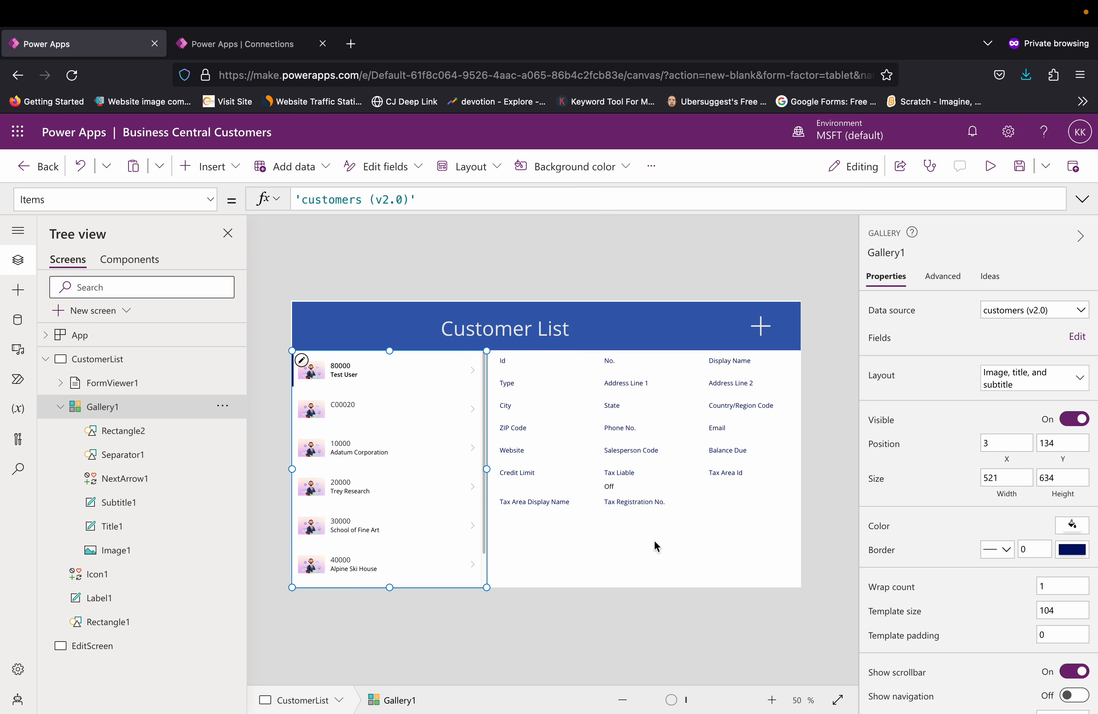
Step: Set the display form's Item property to Gallery1.Selected so it shows the record chosen in the gallery
left_click(624, 564)
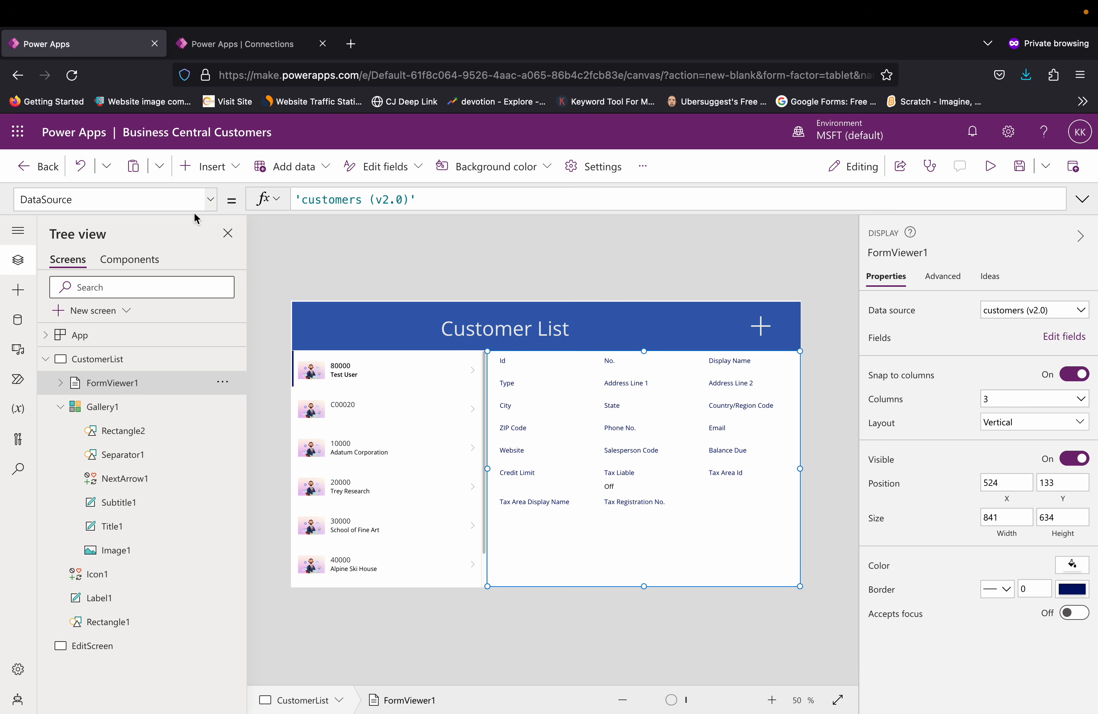
left_click(213, 202)
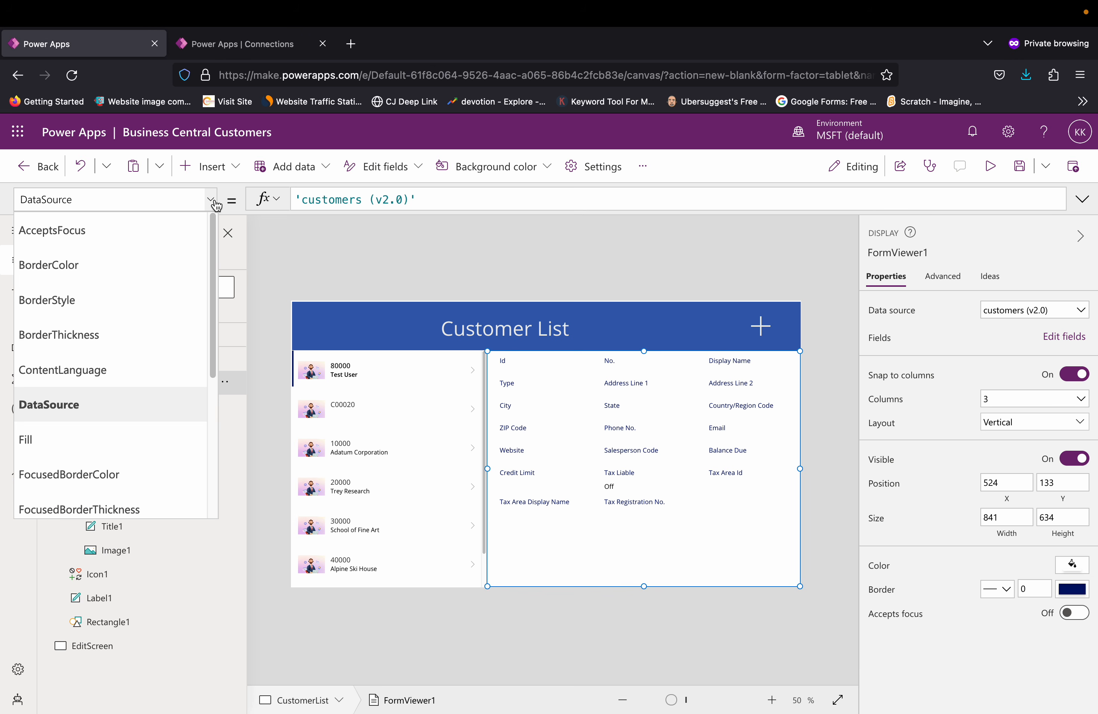
scroll(127, 393, "down", 5)
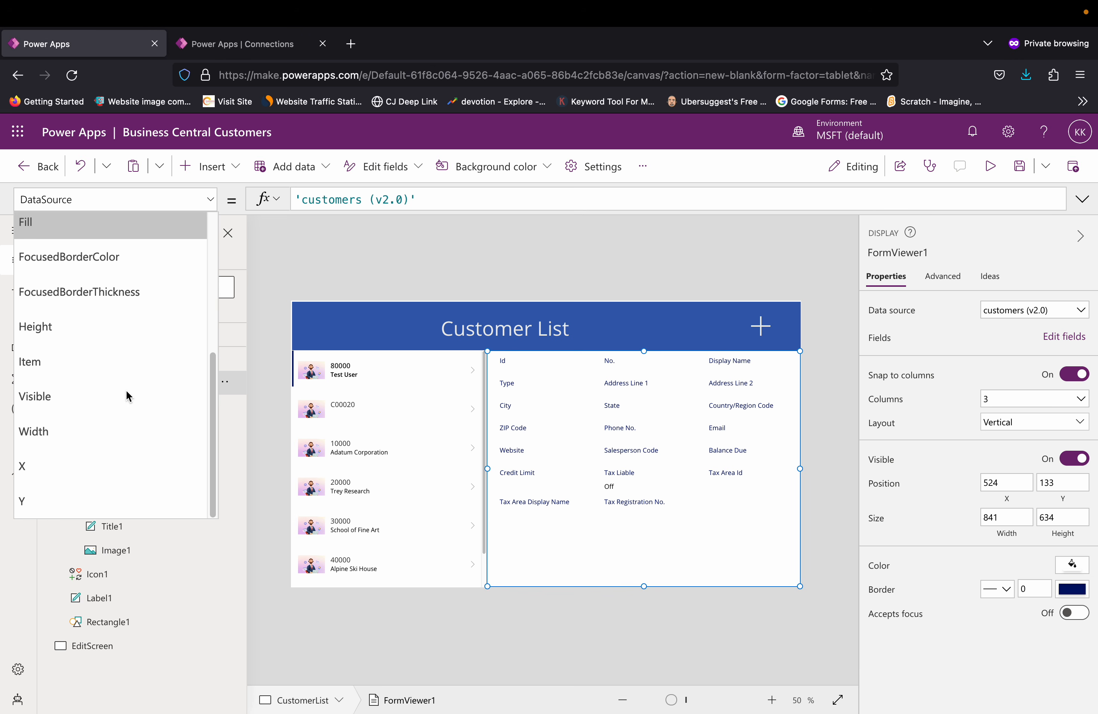
left_click(125, 362)
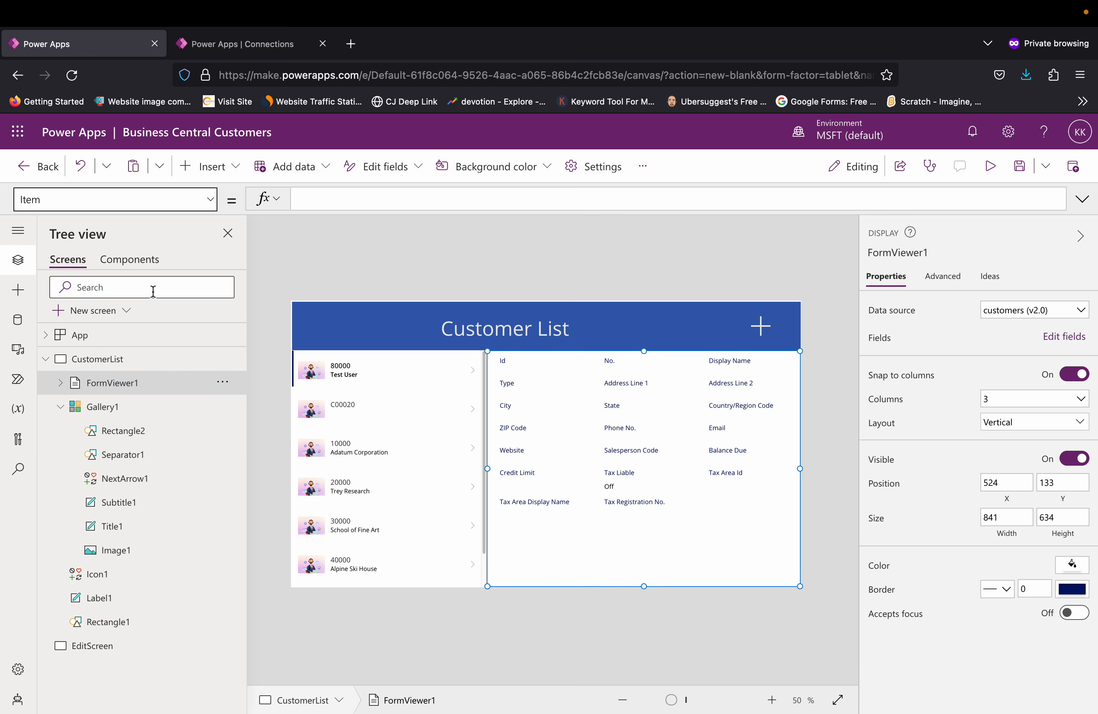
left_click(323, 199)
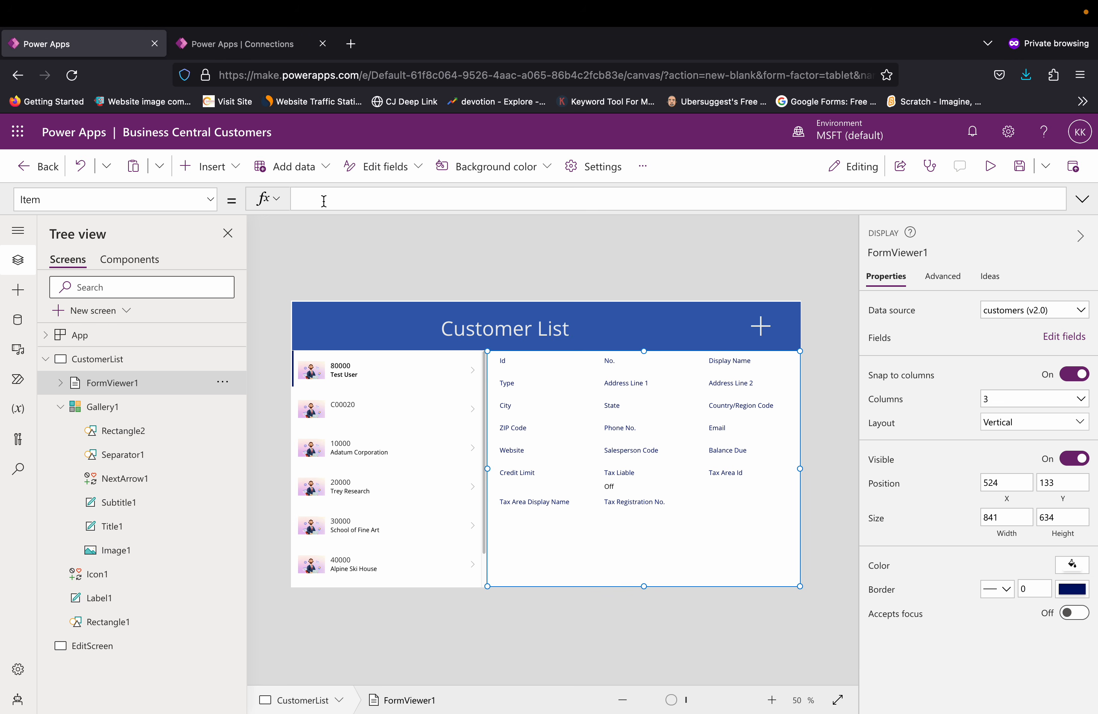
left_click(409, 576)
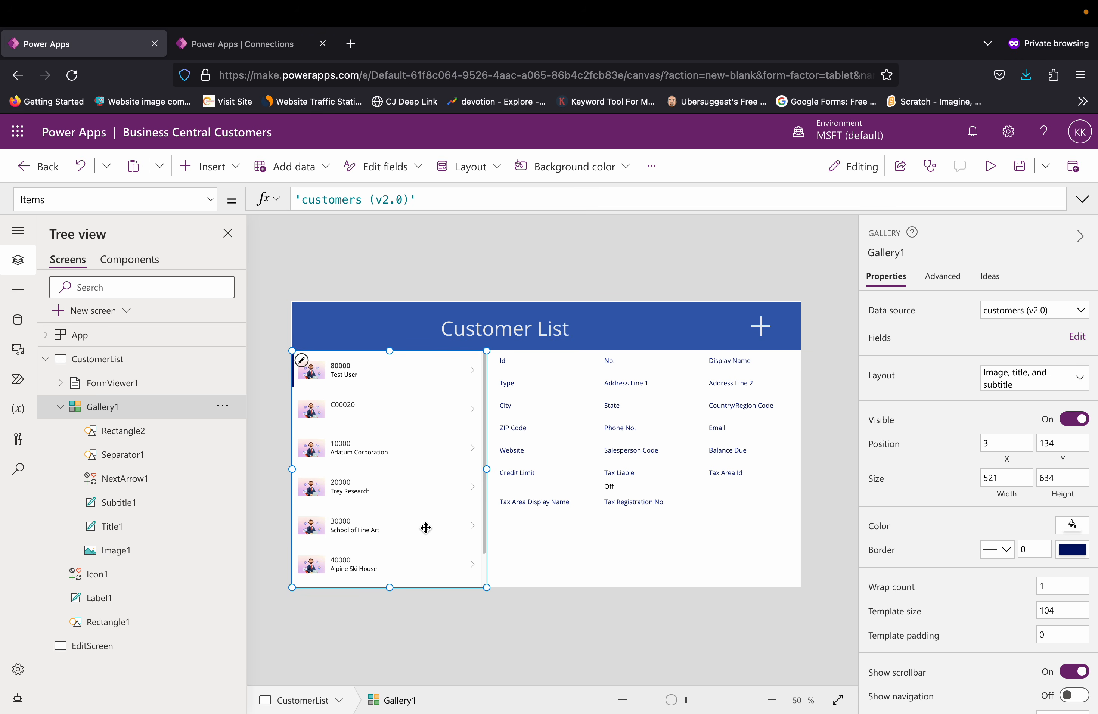
left_click(631, 565)
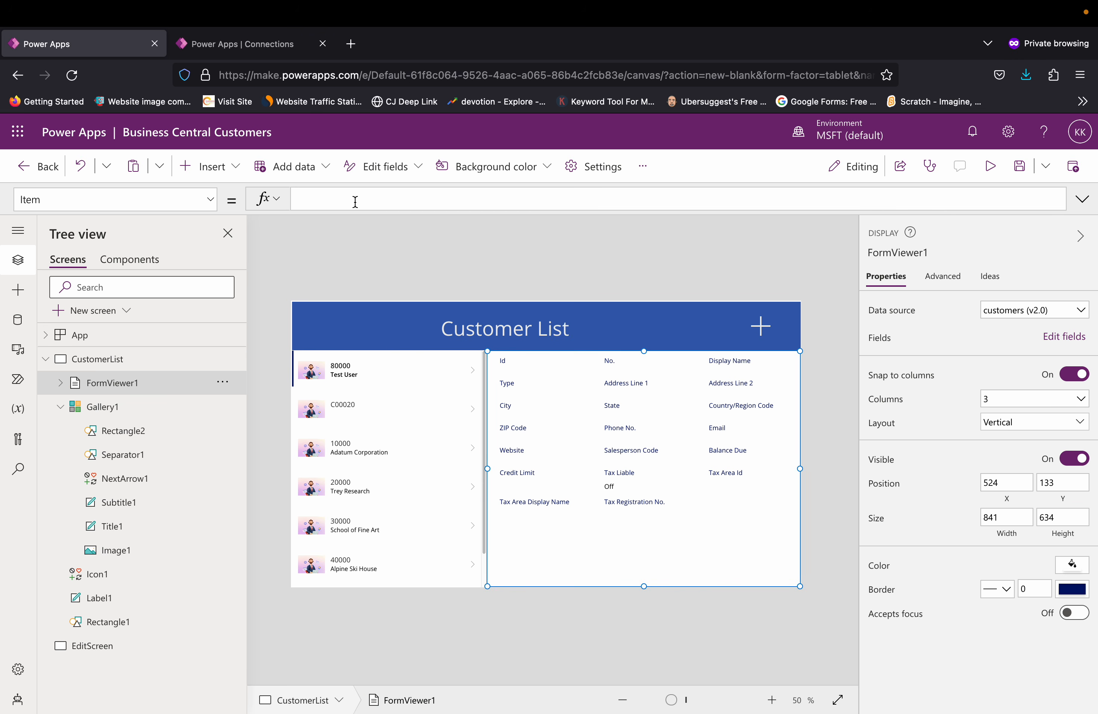
type("galle")
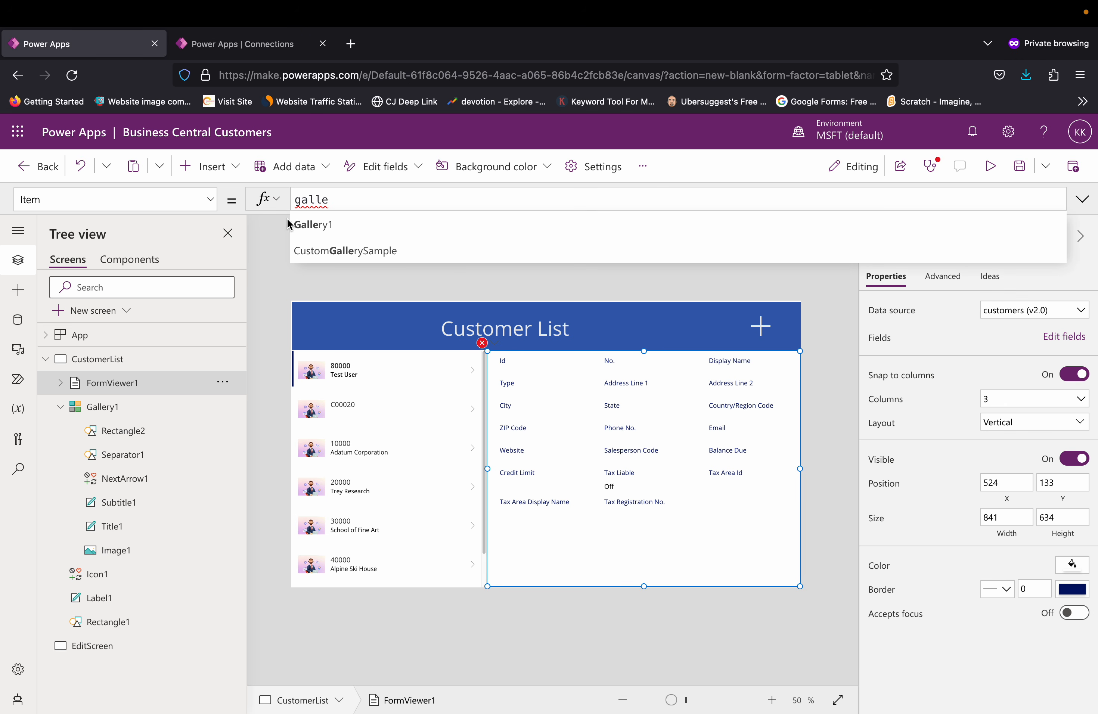
left_click(301, 223)
type(".")
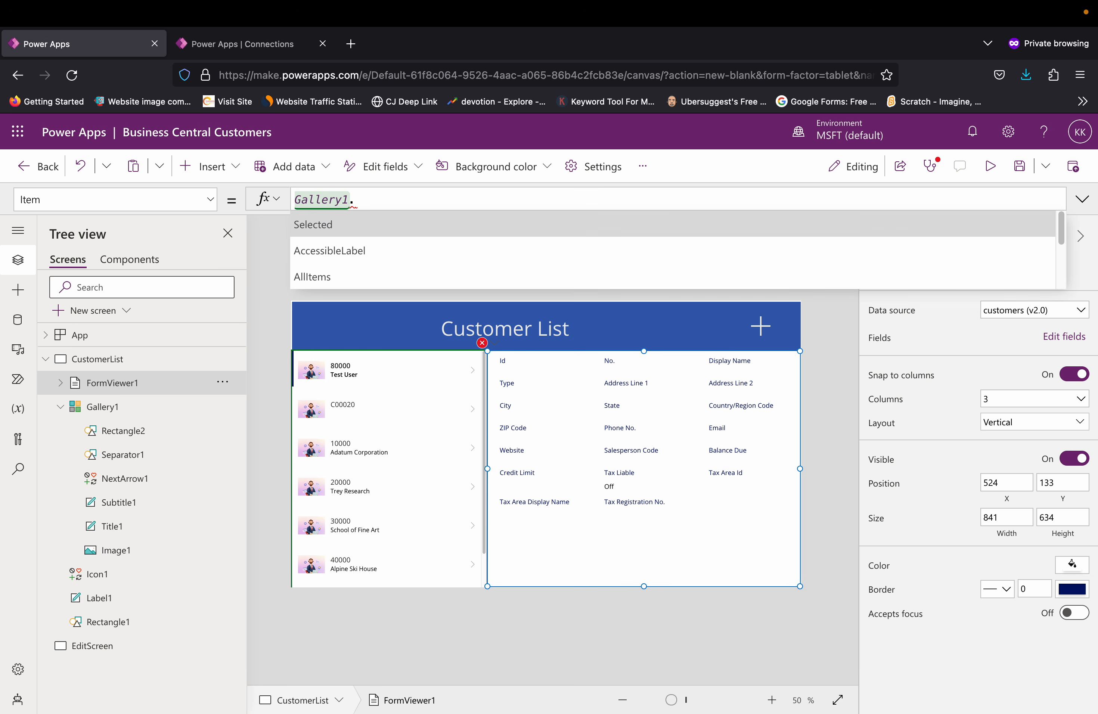
type("se")
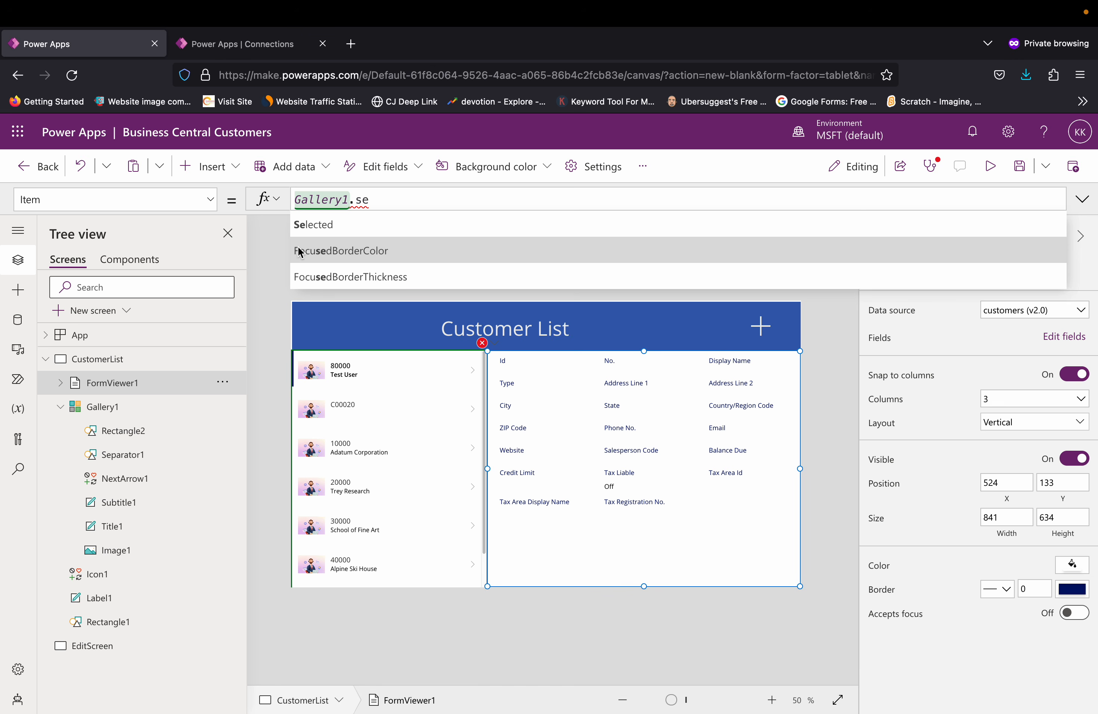
left_click(310, 229)
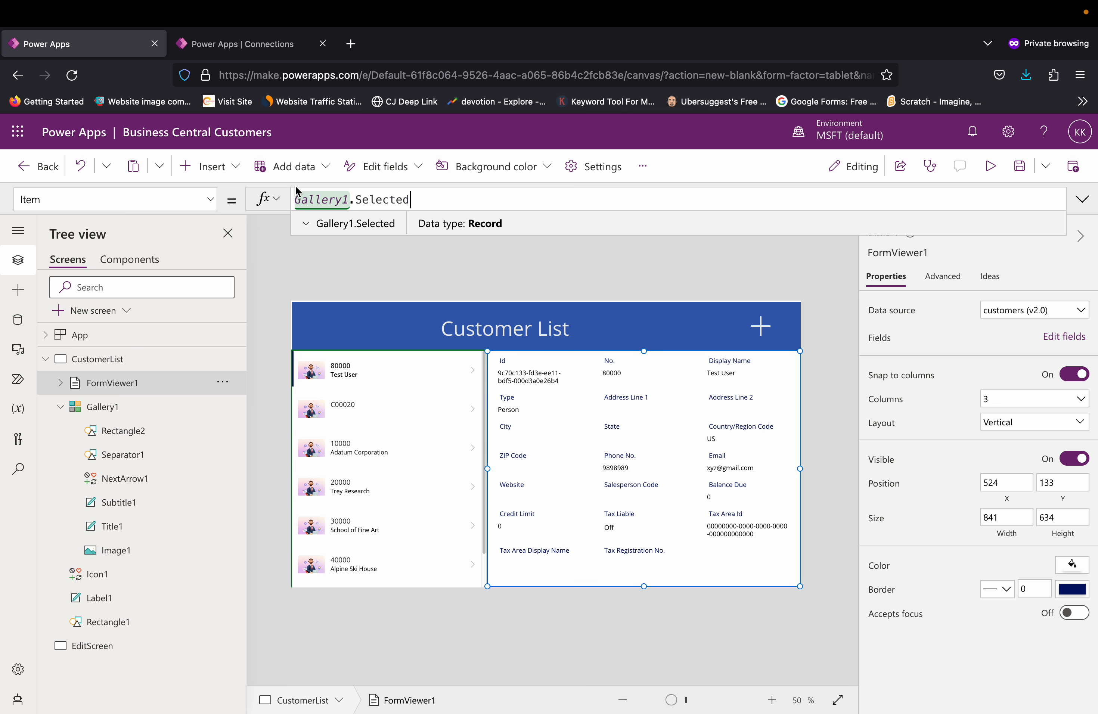
left_click(472, 276)
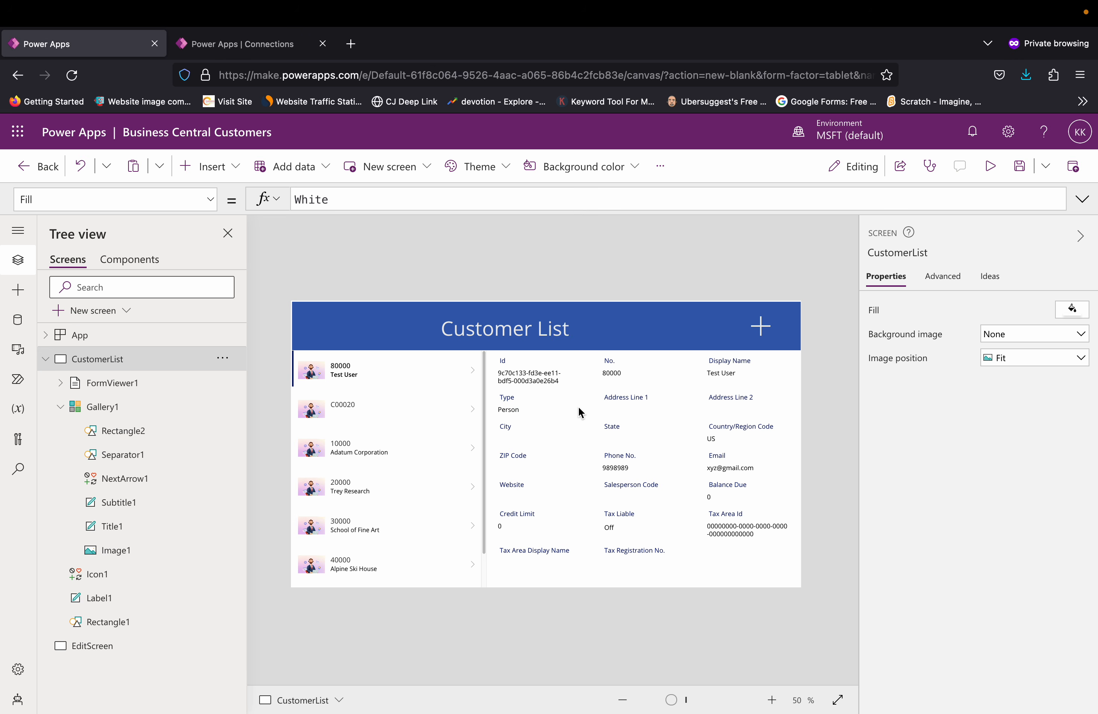
Step: Check the OnSelect formula of the header's add icon and open the blank EditScreen for editing
left_click(767, 331)
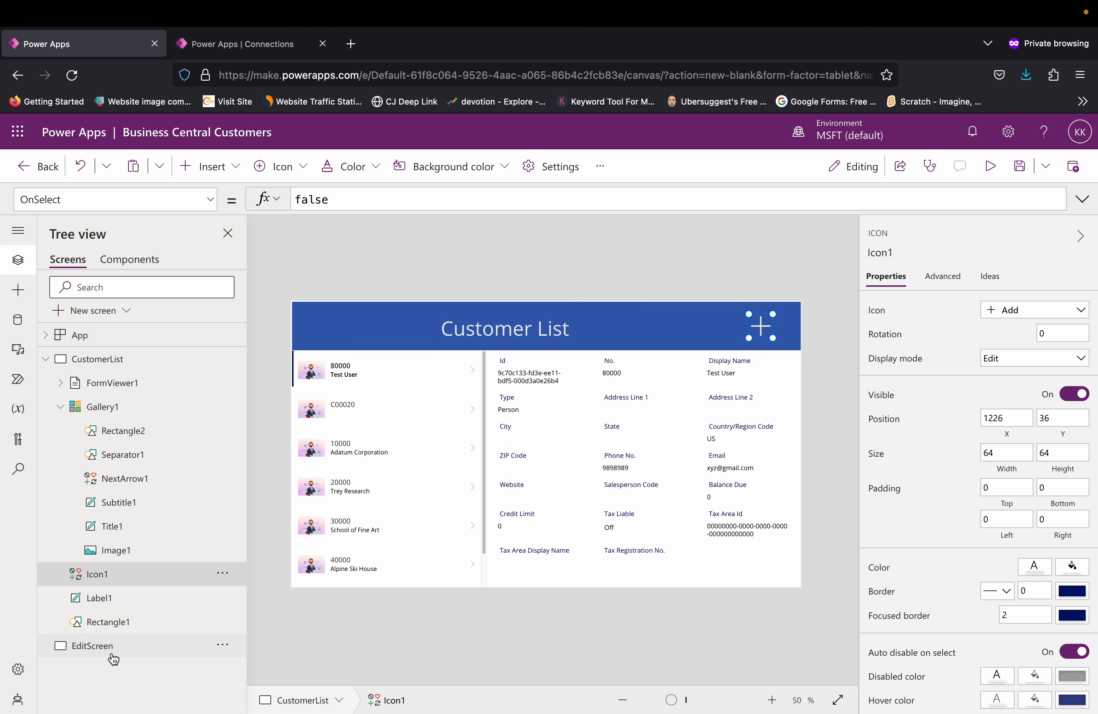
left_click(344, 649)
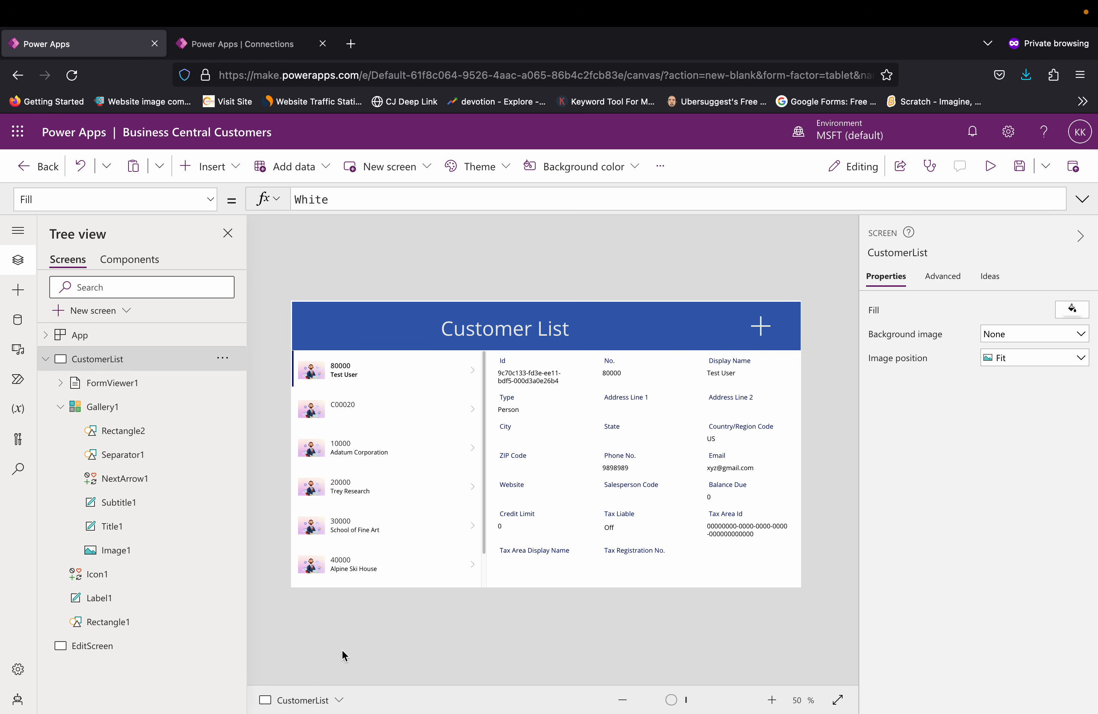
left_click(97, 658)
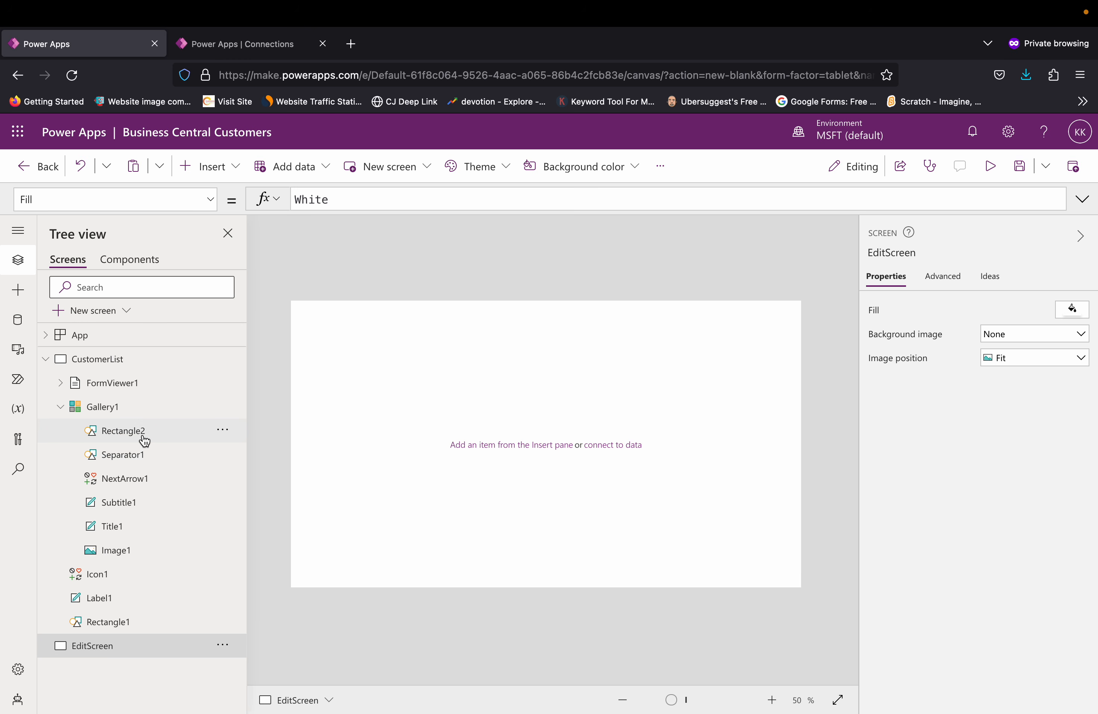
Step: Copy the blue header rectangle from the CustomerList screen and paste it at the top of EditScreen
left_click(108, 366)
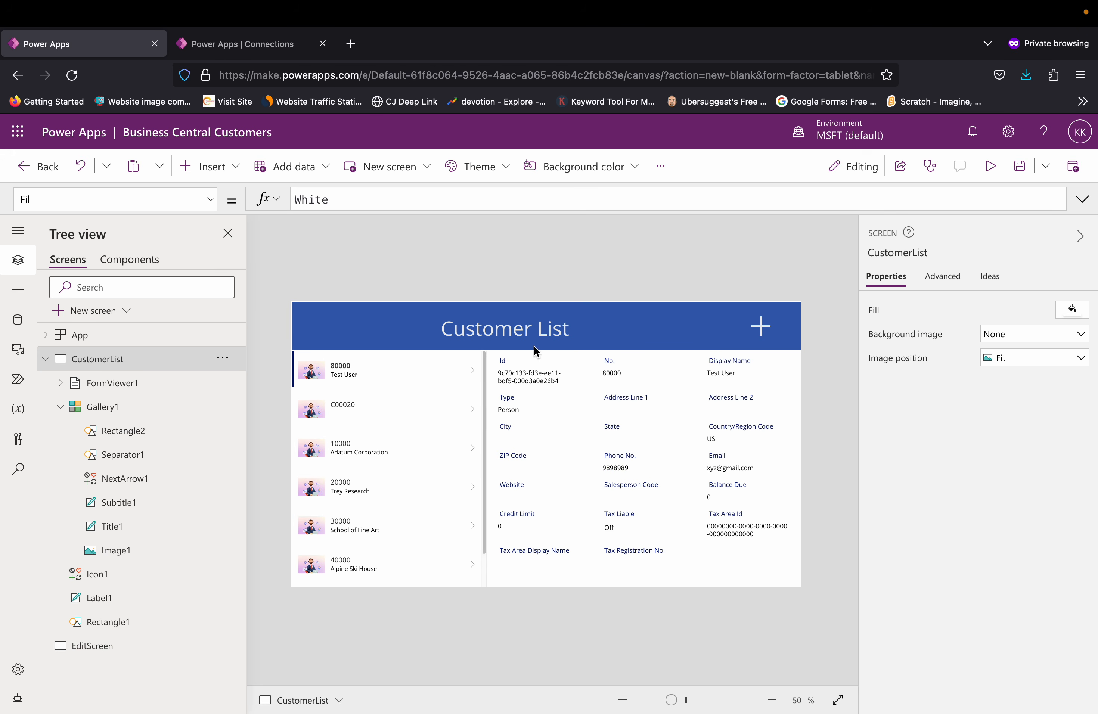
left_click(594, 344)
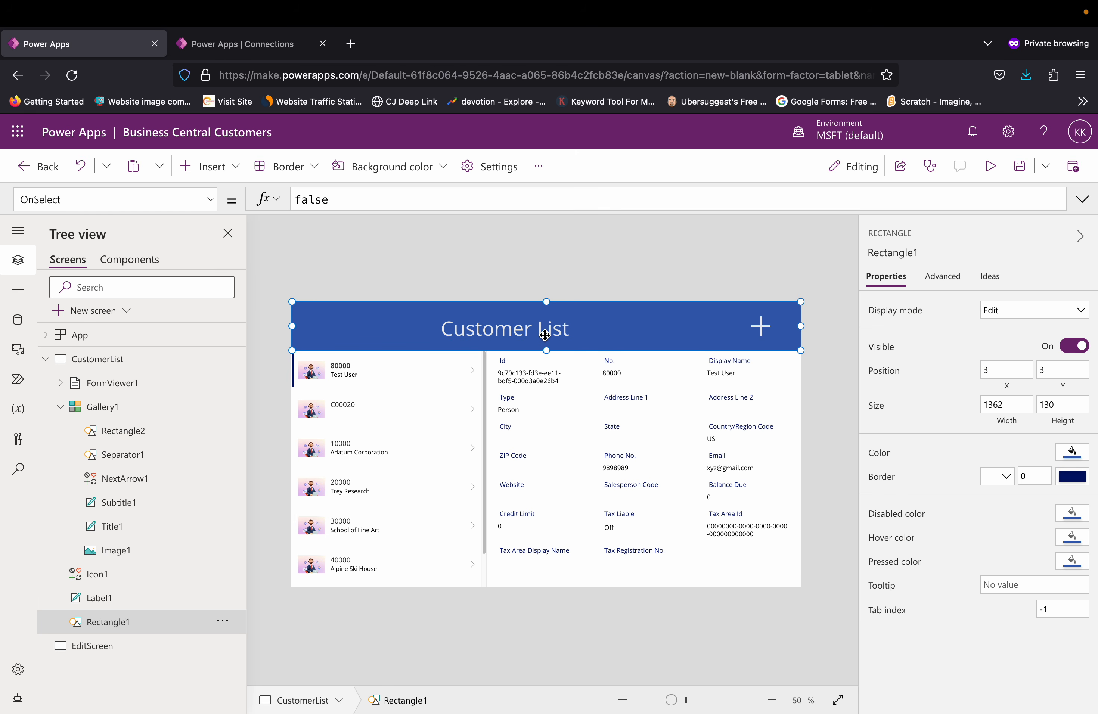
right_click(537, 338)
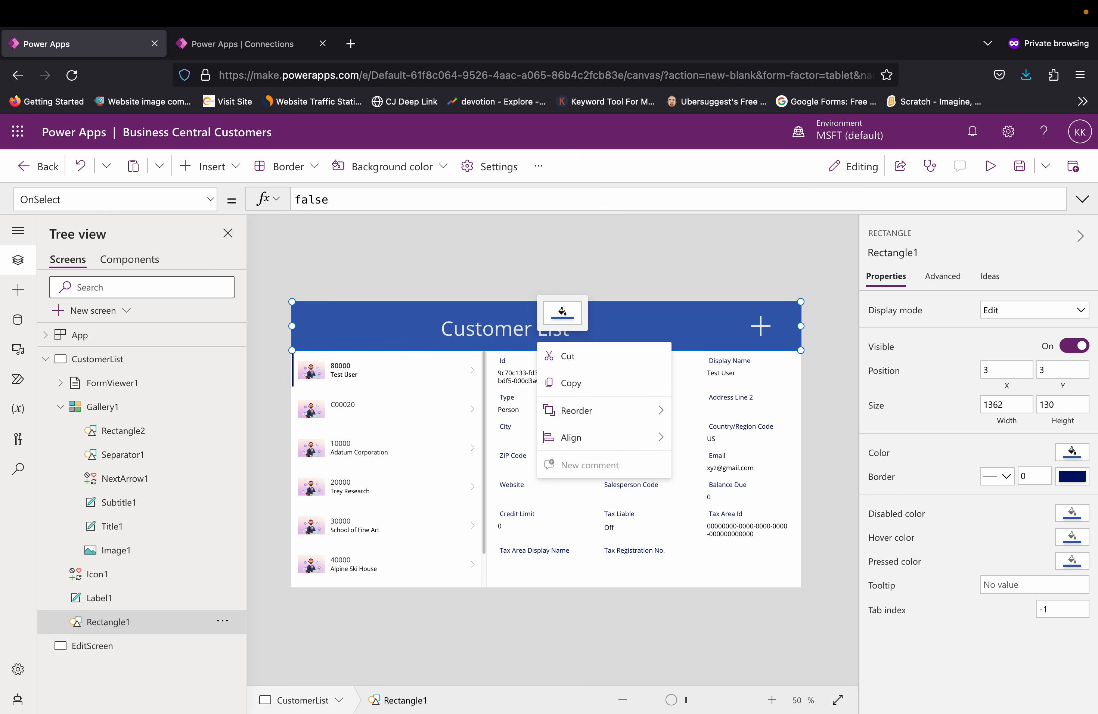
left_click(503, 338)
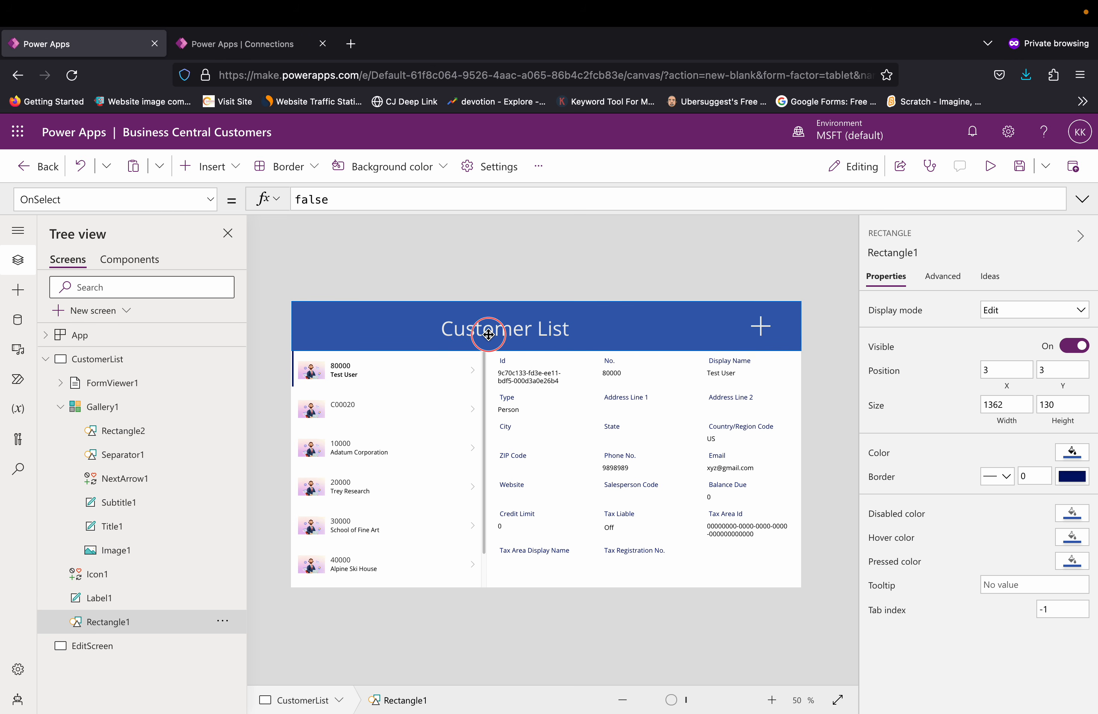
left_click(485, 332)
left_click(411, 344)
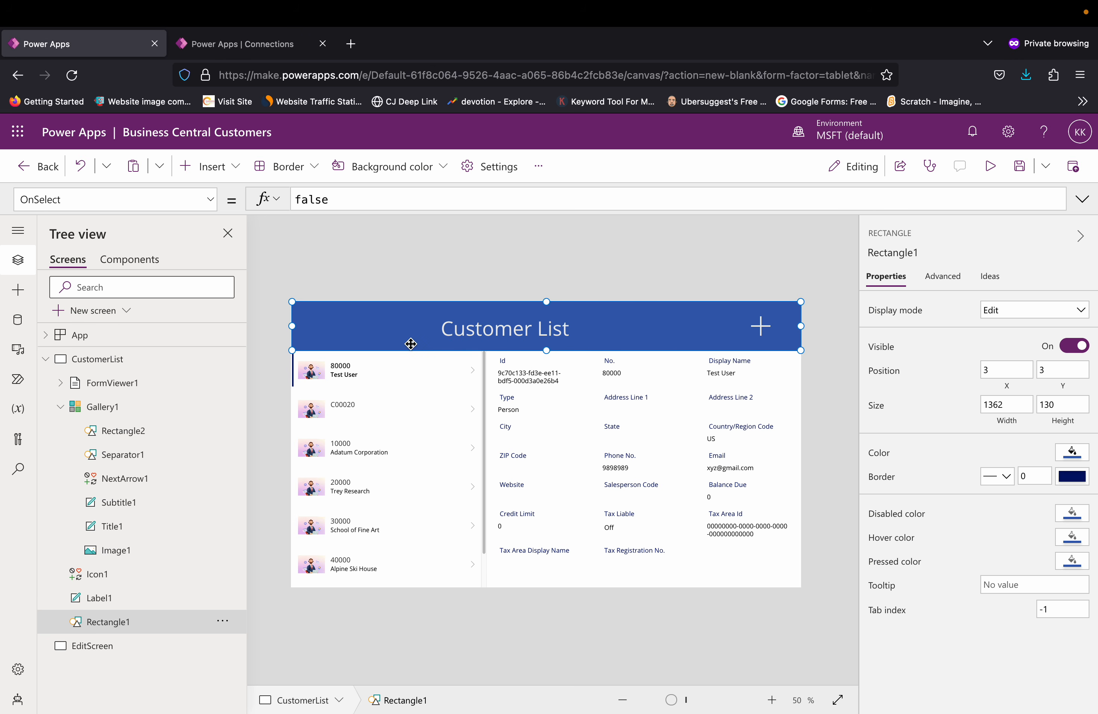
left_click(132, 649)
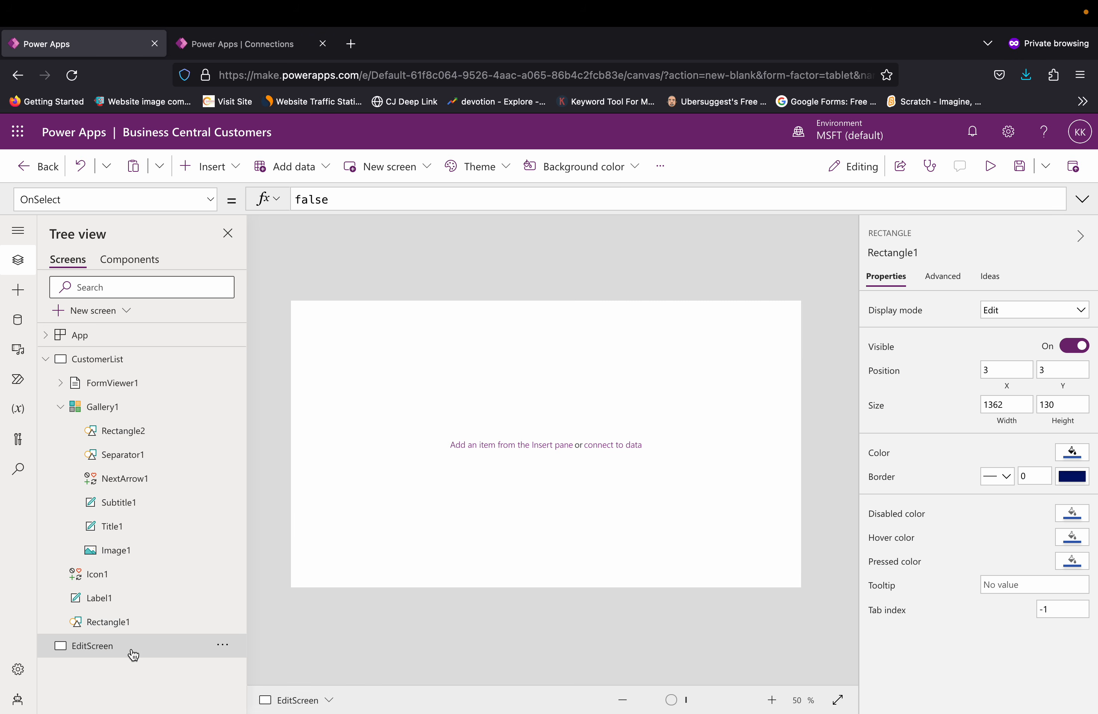
left_click(391, 493)
key("super+v")
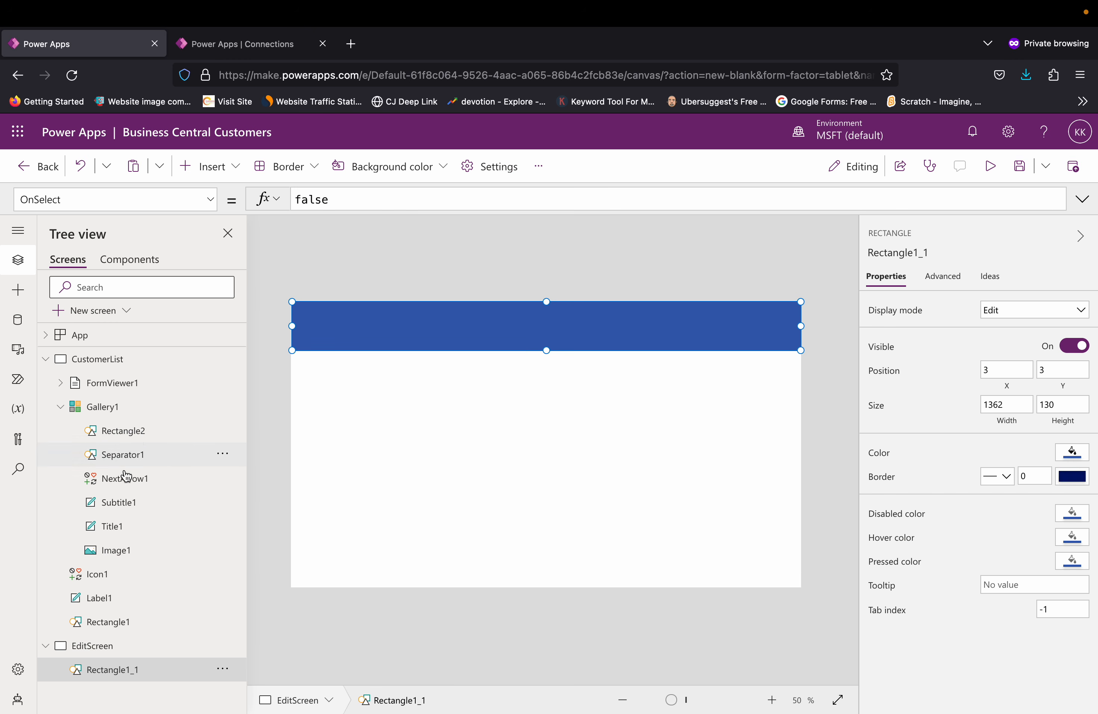
Step: Copy the "Customer List" title label onto EditScreen and move it to about X 394, Y 31 within the header
left_click(103, 598)
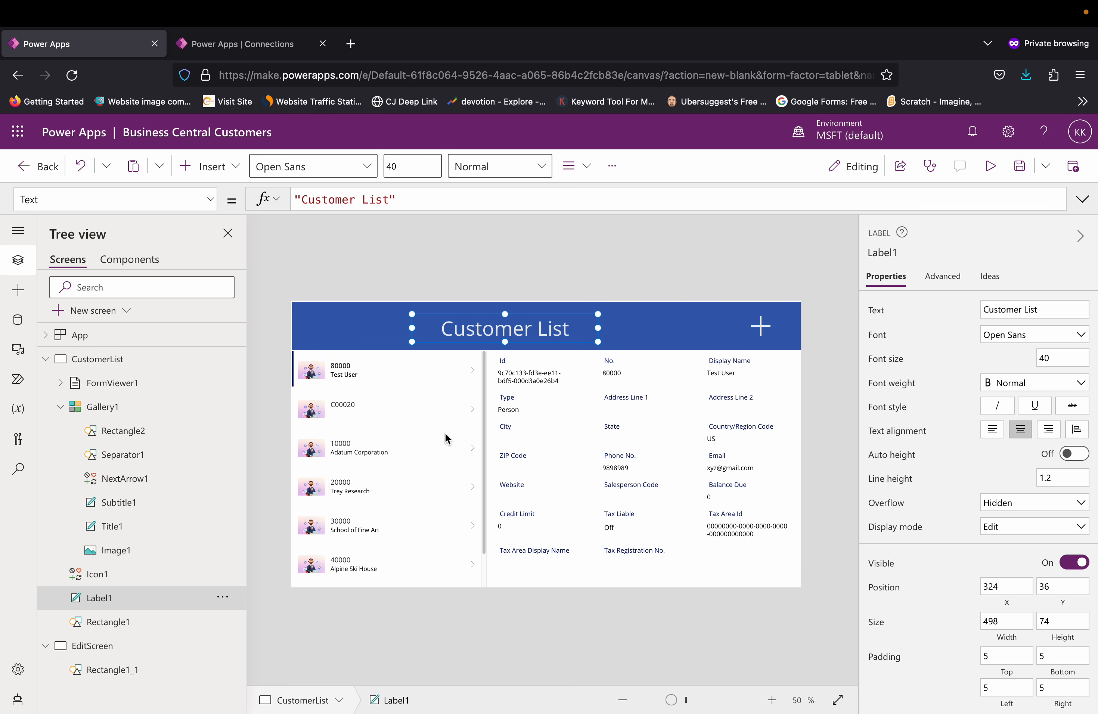
left_click(110, 651)
key("ctrl+v")
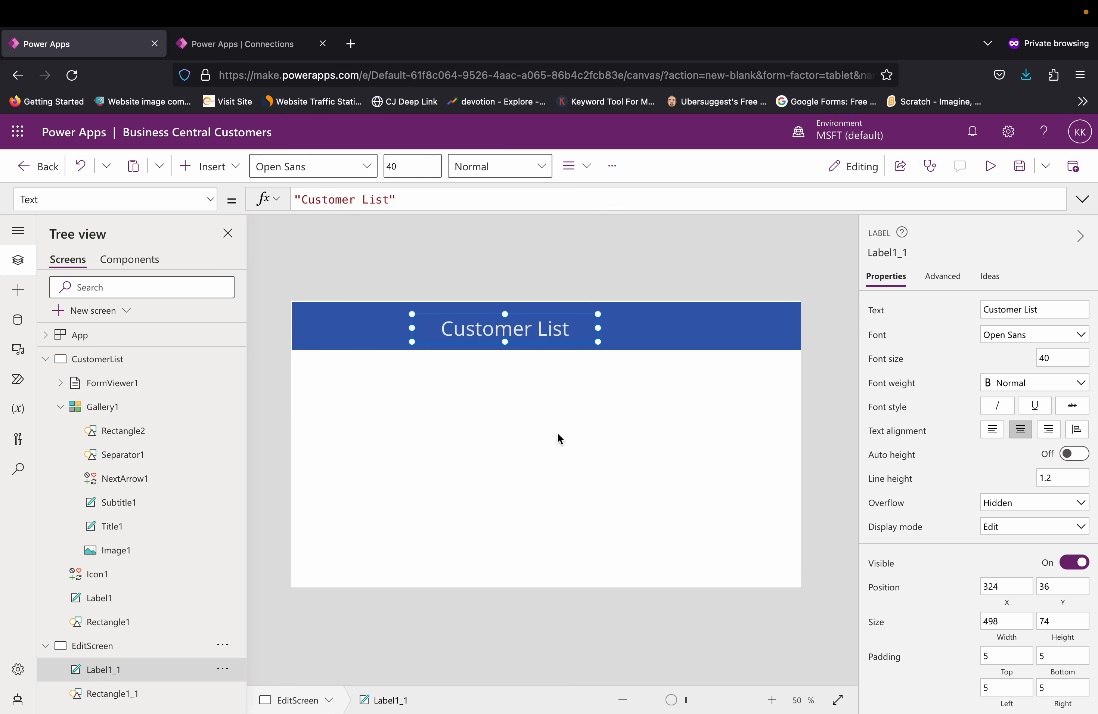
left_click_drag(561, 344, 589, 344)
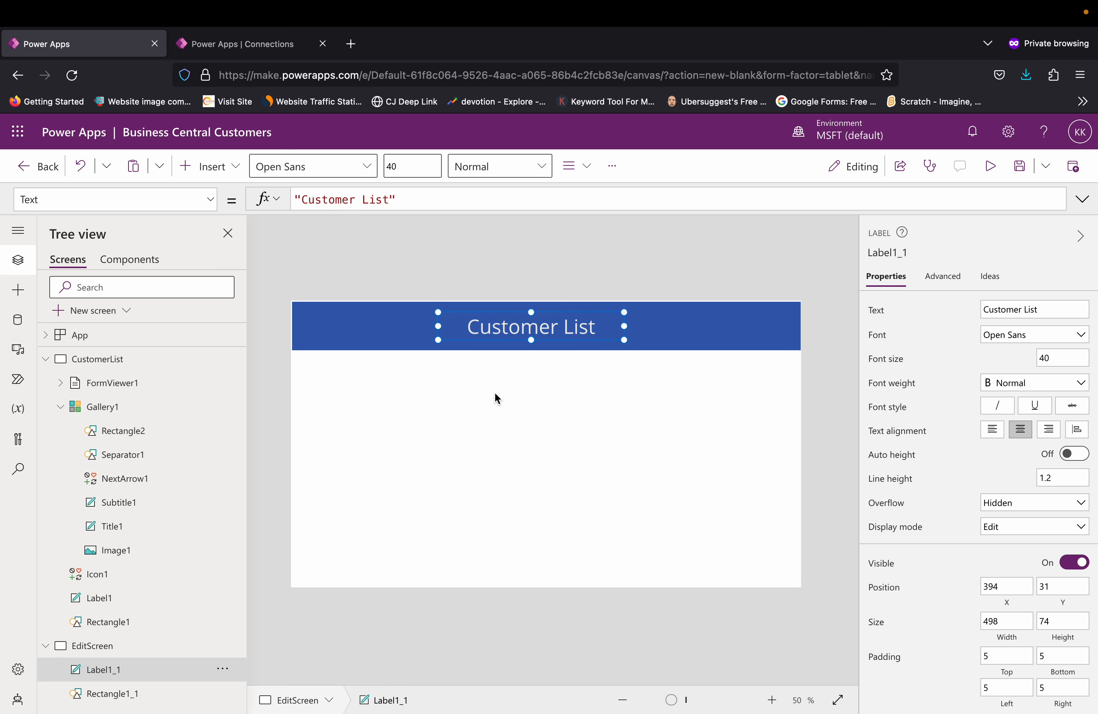
Step: Insert a Cancel icon at the left end of the EditScreen header and color it white
left_click(241, 166)
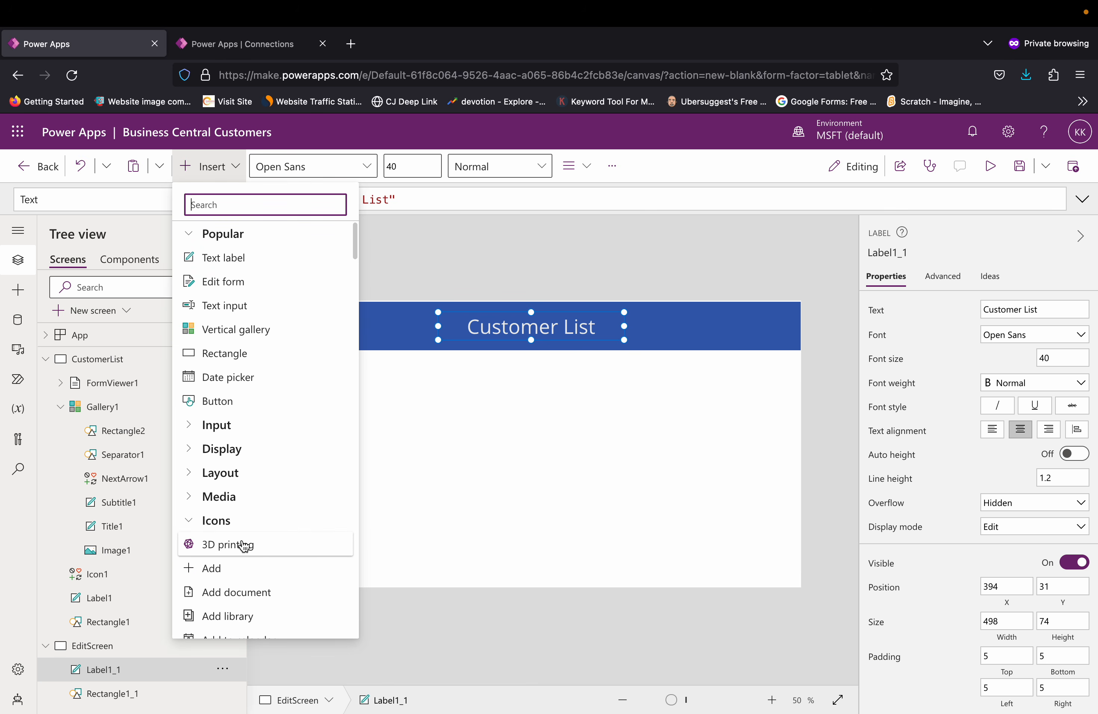
scroll(249, 563, "down", 2)
scroll(250, 566, "down", 3)
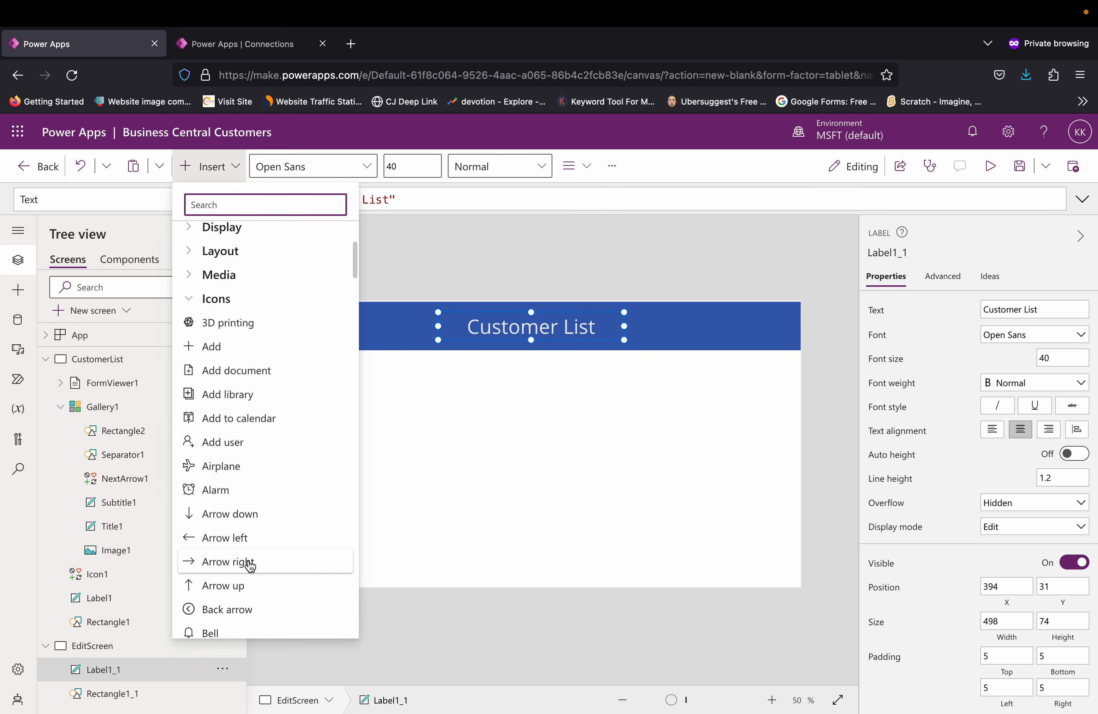
scroll(250, 566, "down", 4)
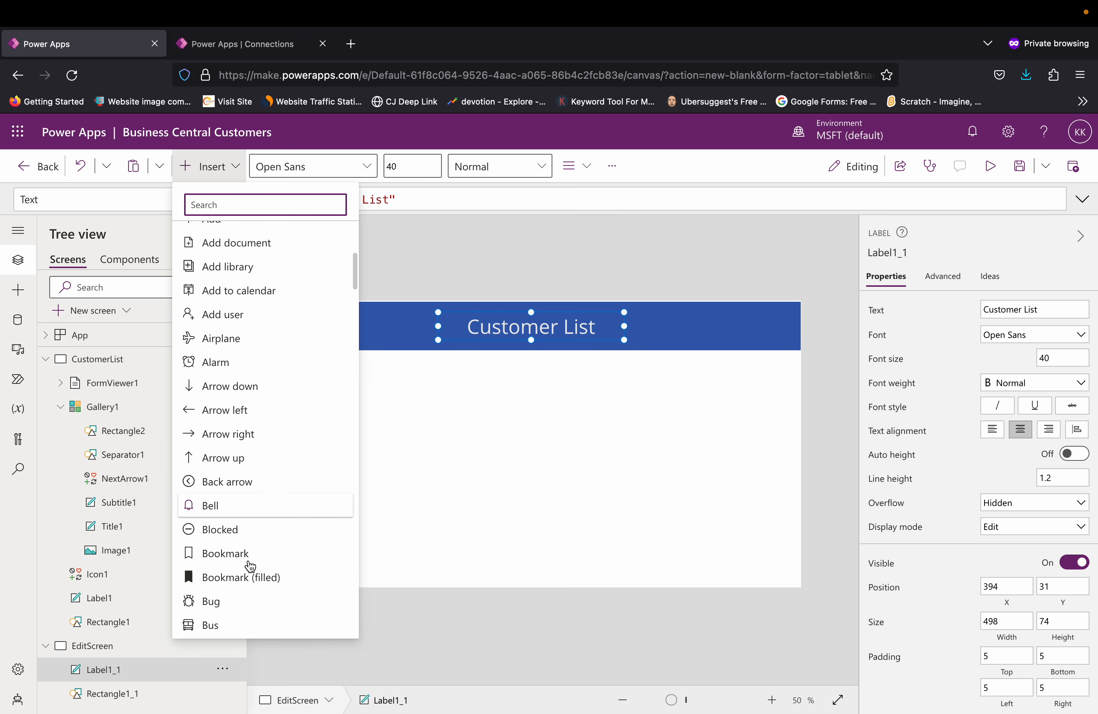
scroll(250, 566, "down", 3)
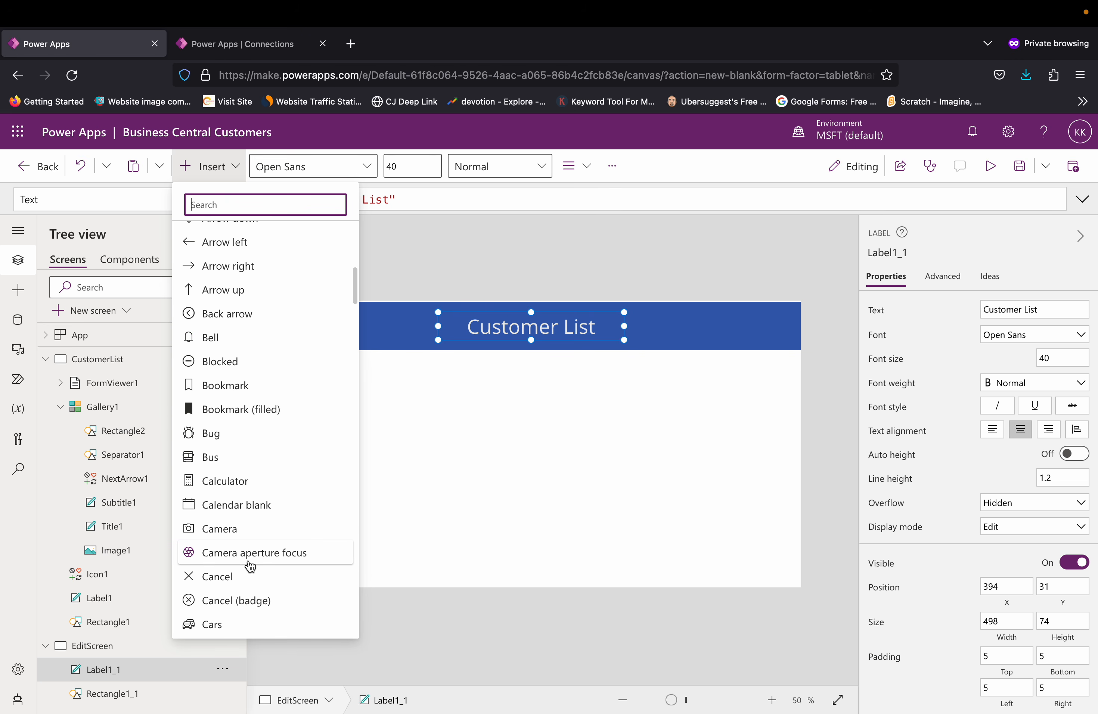
left_click(213, 552)
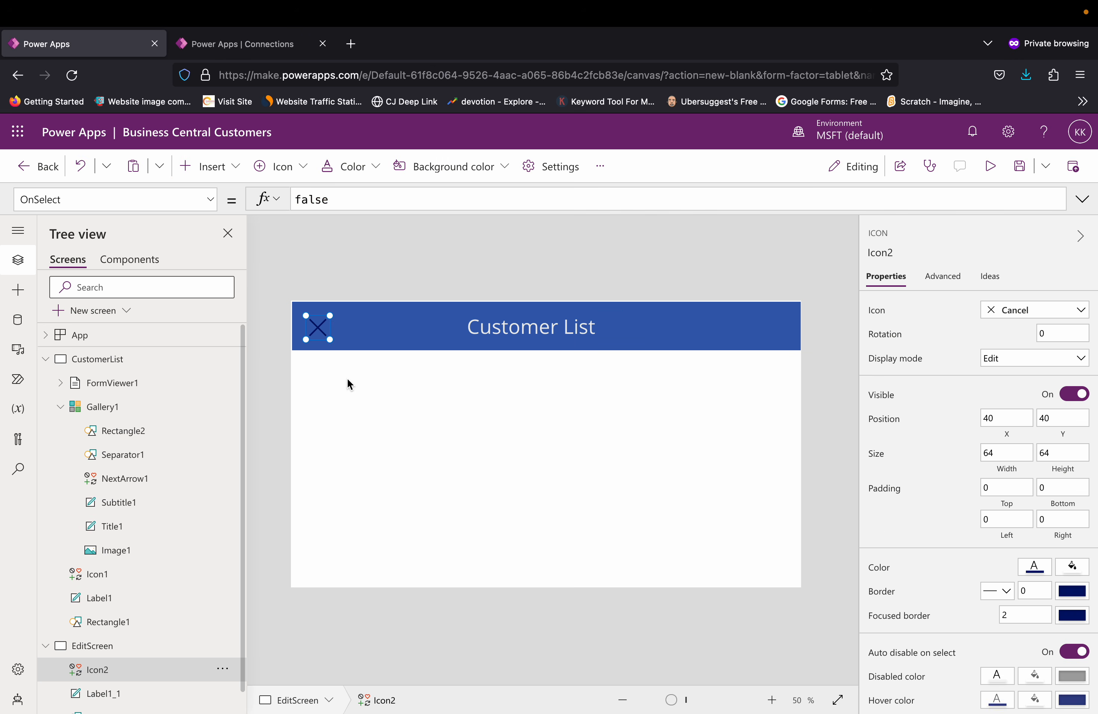
left_click(603, 174)
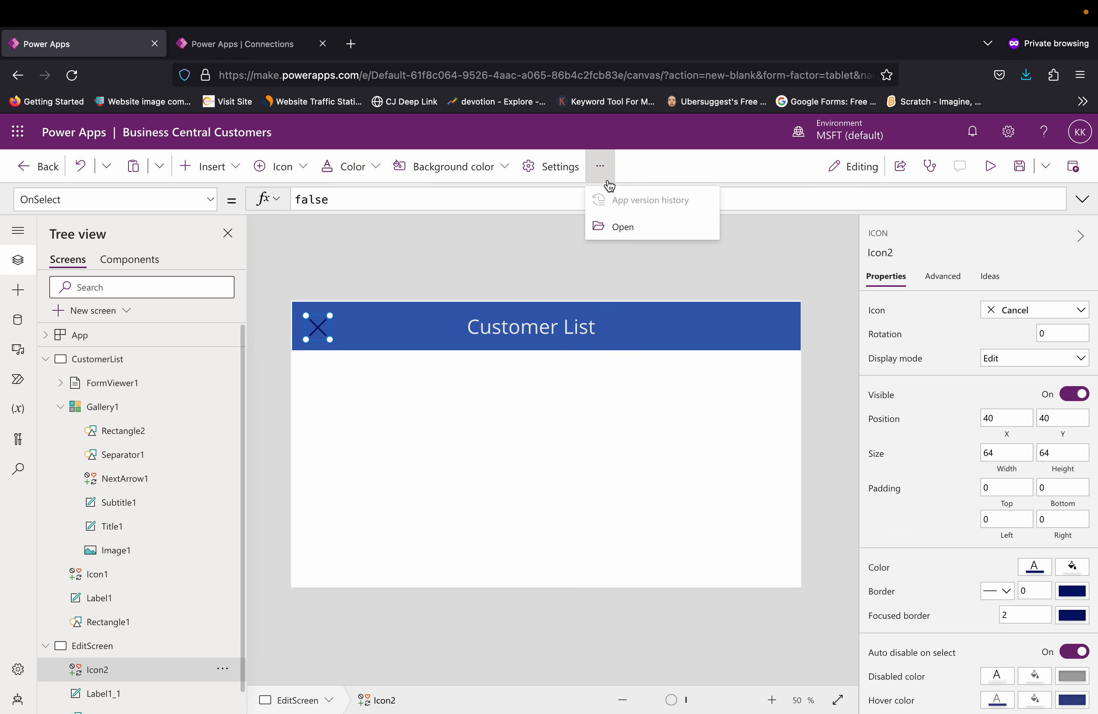
left_click(375, 170)
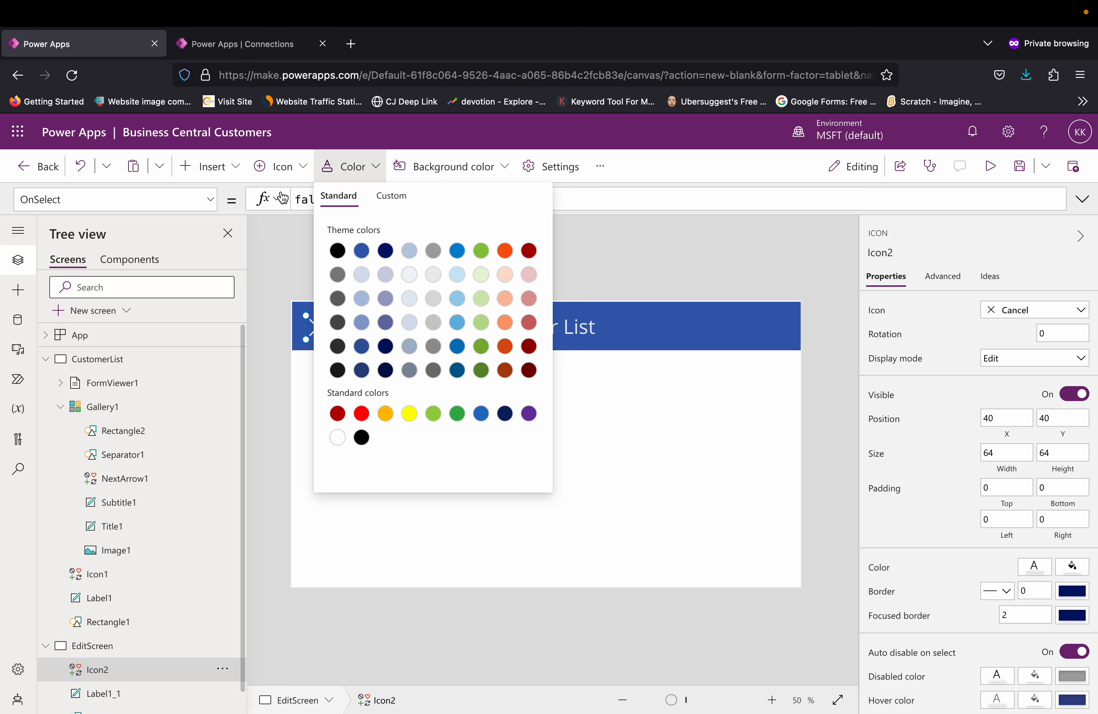
left_click(302, 168)
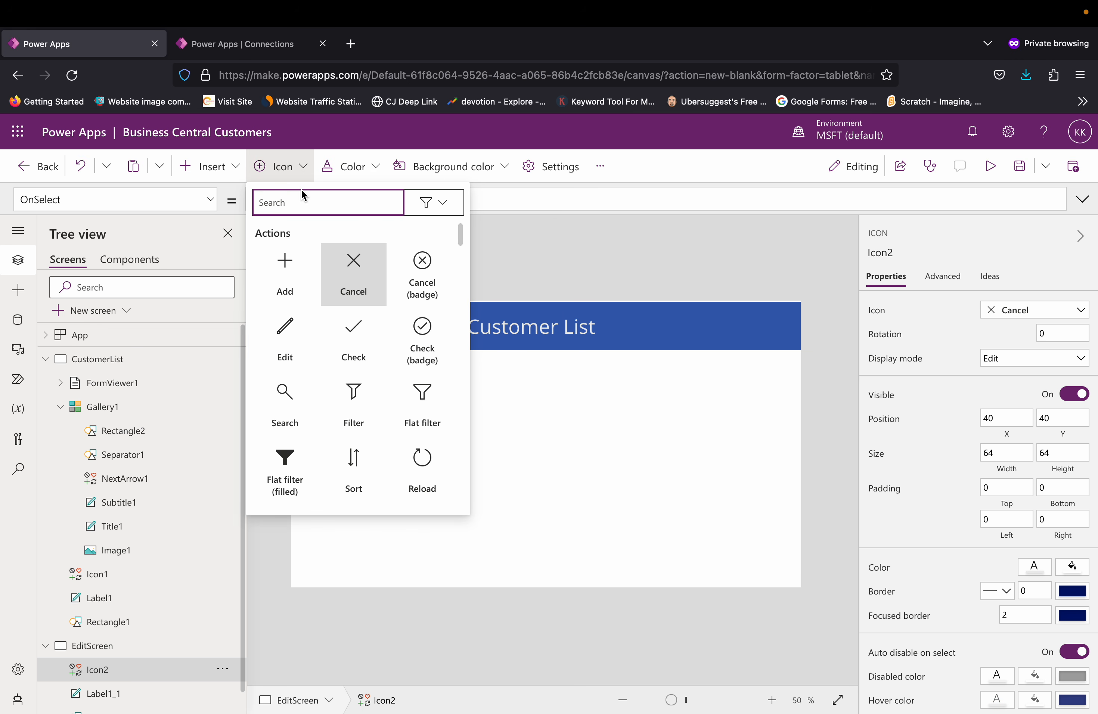
left_click(540, 253)
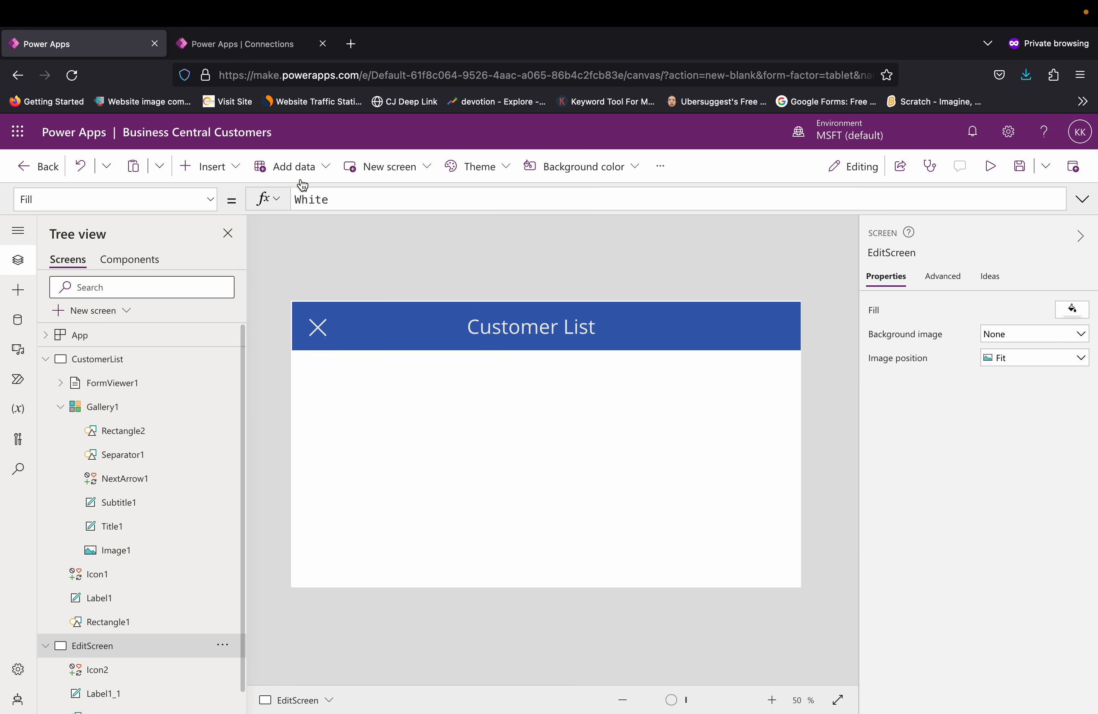
Step: Insert a Save icon, place it at about X 1216, Y 36 in the EditScreen header, and color it white
left_click(235, 173)
type("save")
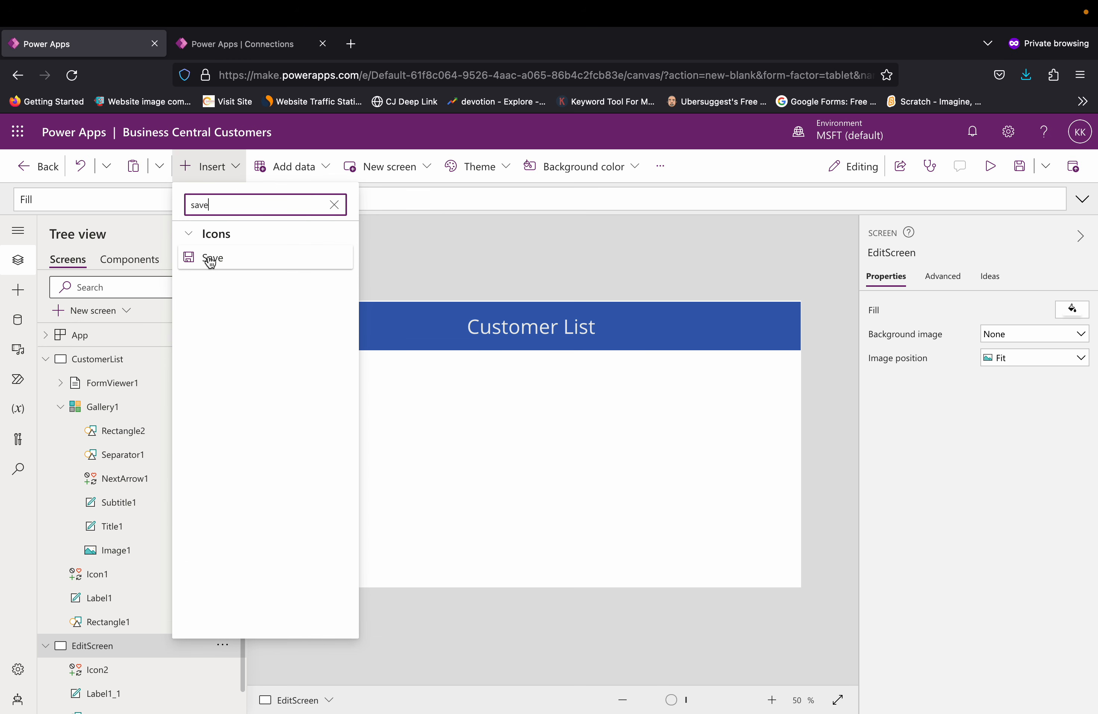
left_click(211, 257)
left_click_drag(334, 336, 766, 328)
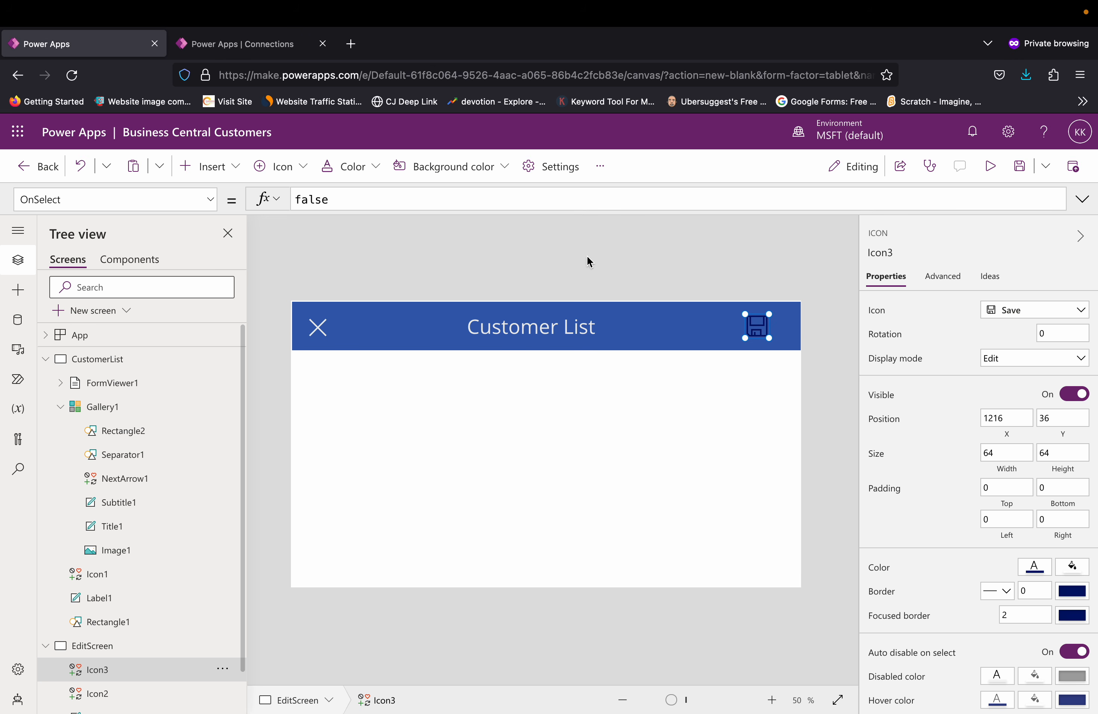
left_click(377, 172)
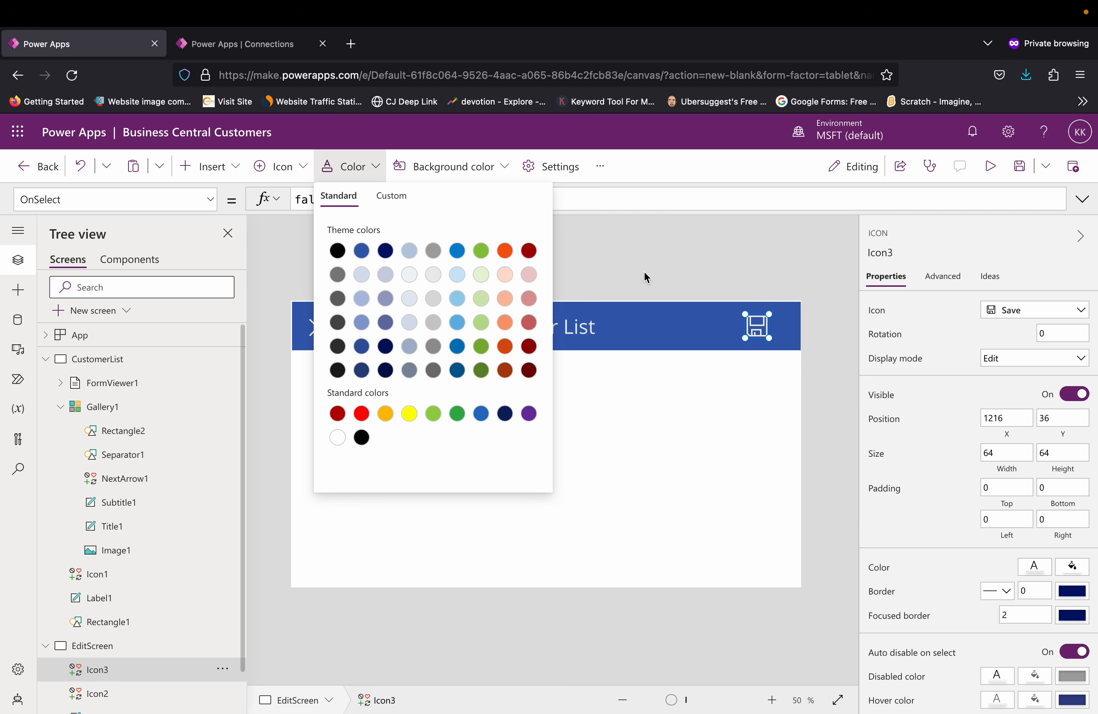
left_click(646, 271)
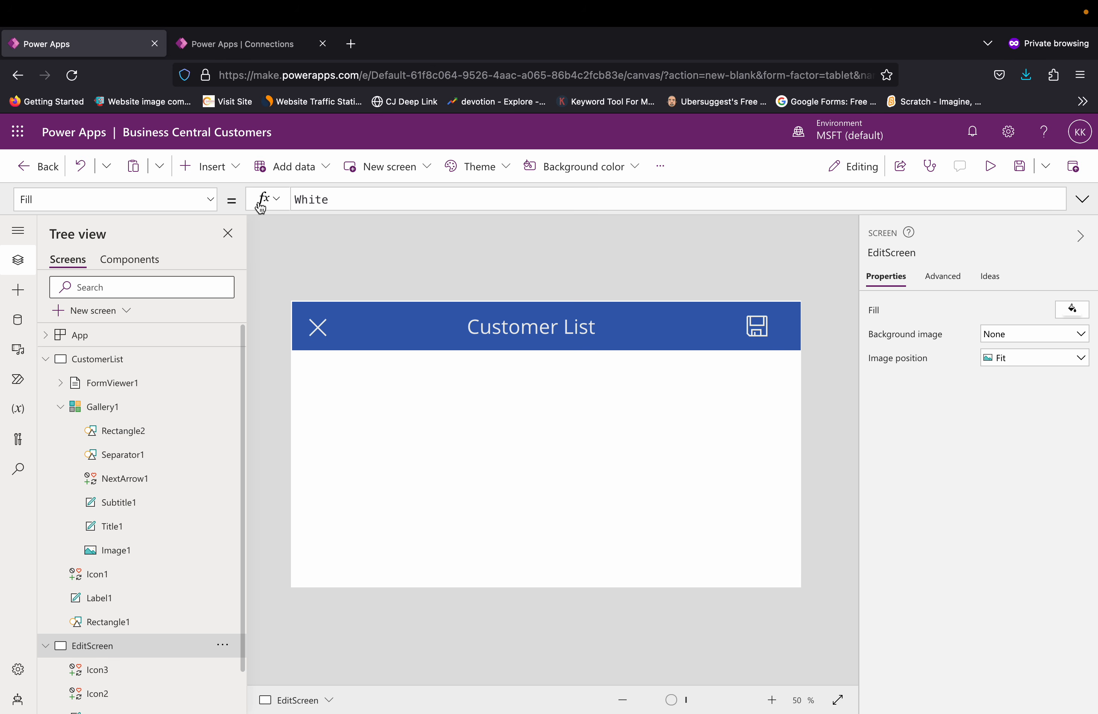
Step: Insert an edit form on EditScreen and resize it to about 1362 by 635 so it fills the area below the header
left_click(227, 178)
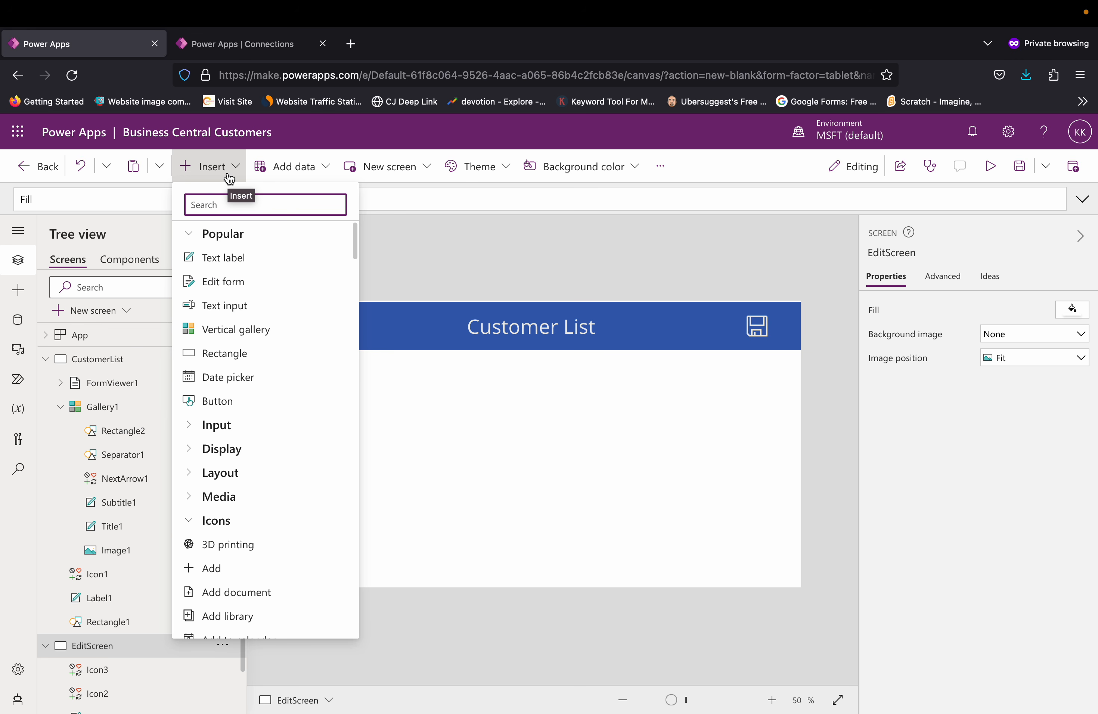
type("edi")
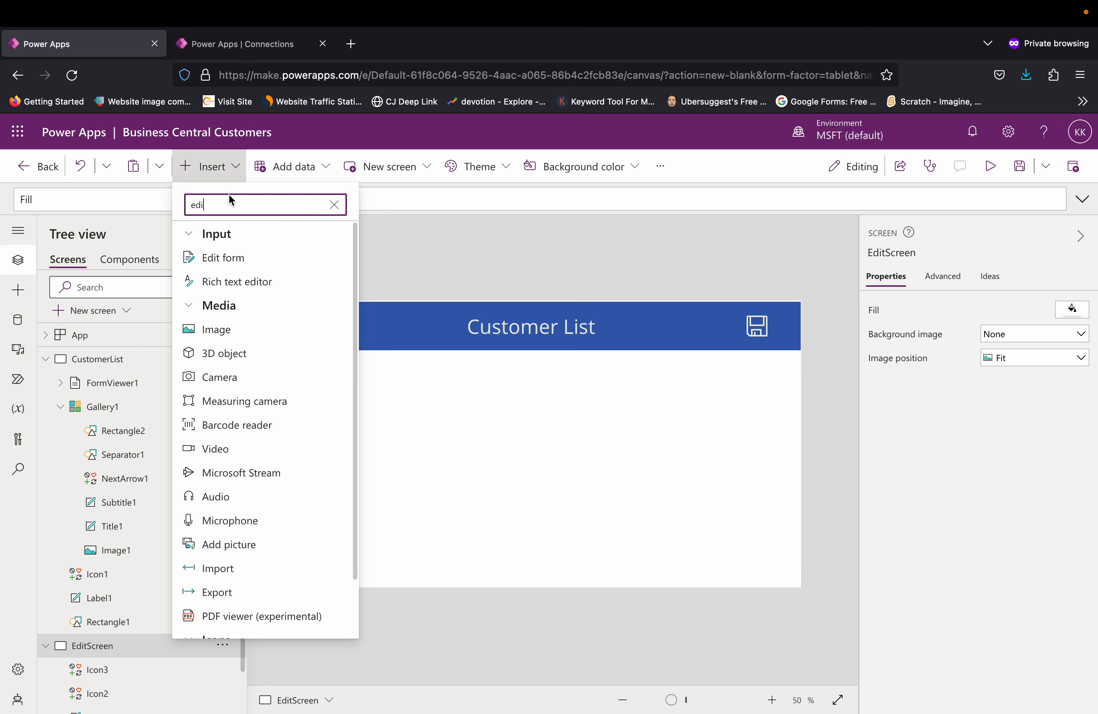
left_click(223, 258)
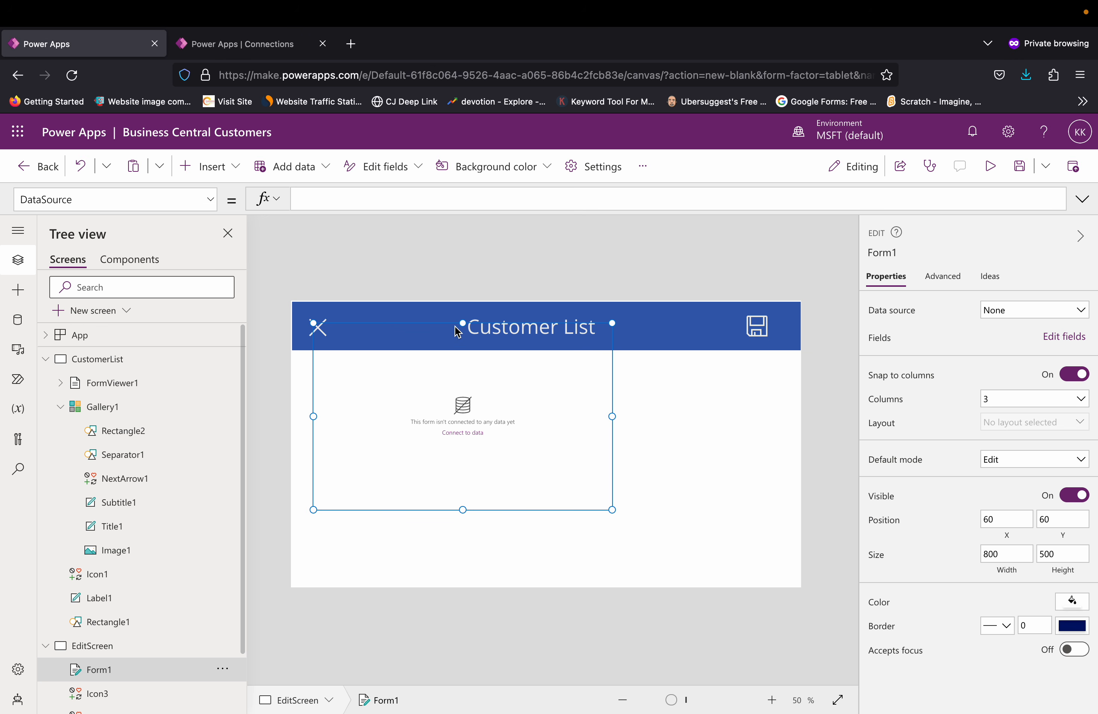
left_click_drag(463, 511, 464, 588)
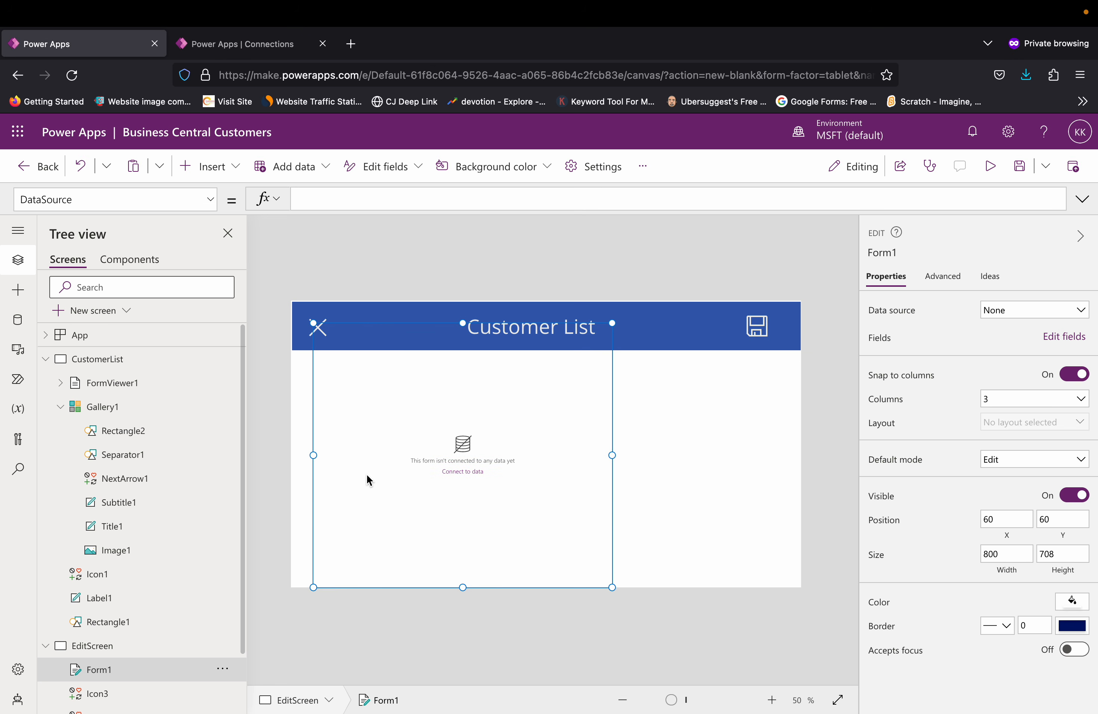
left_click_drag(311, 455, 292, 452)
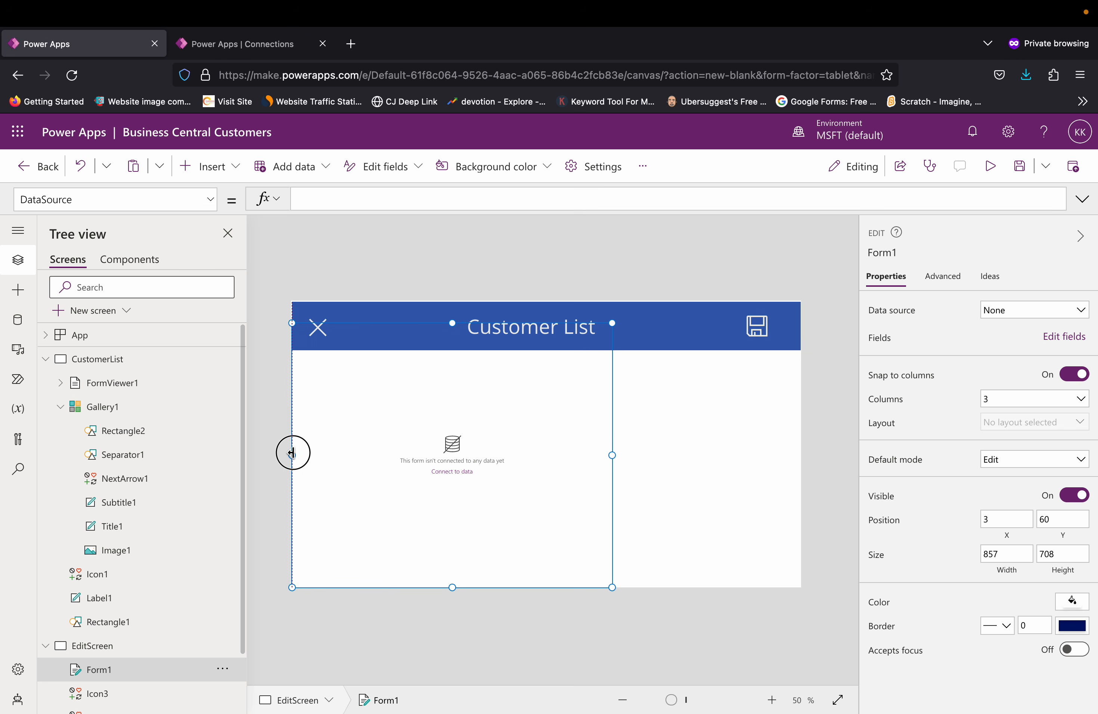
left_click_drag(451, 322, 453, 350)
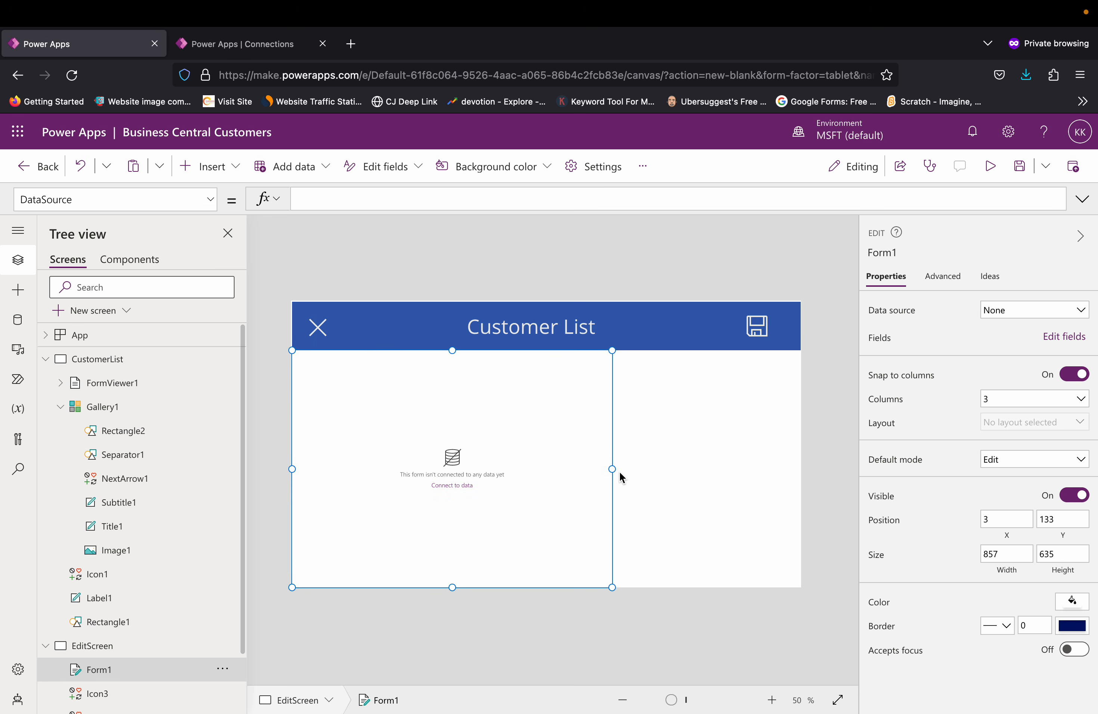
left_click_drag(613, 469, 800, 485)
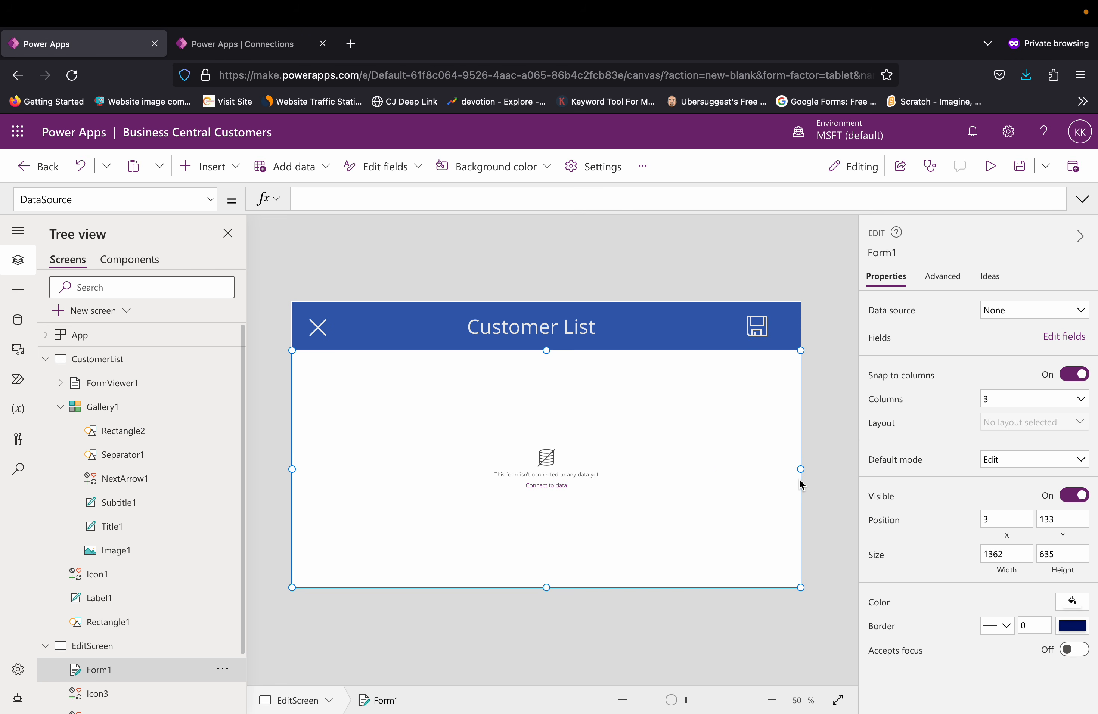
Step: Connect the edit form to the customers (v2.0) table and delete its Id data card
left_click(1081, 309)
left_click(973, 452)
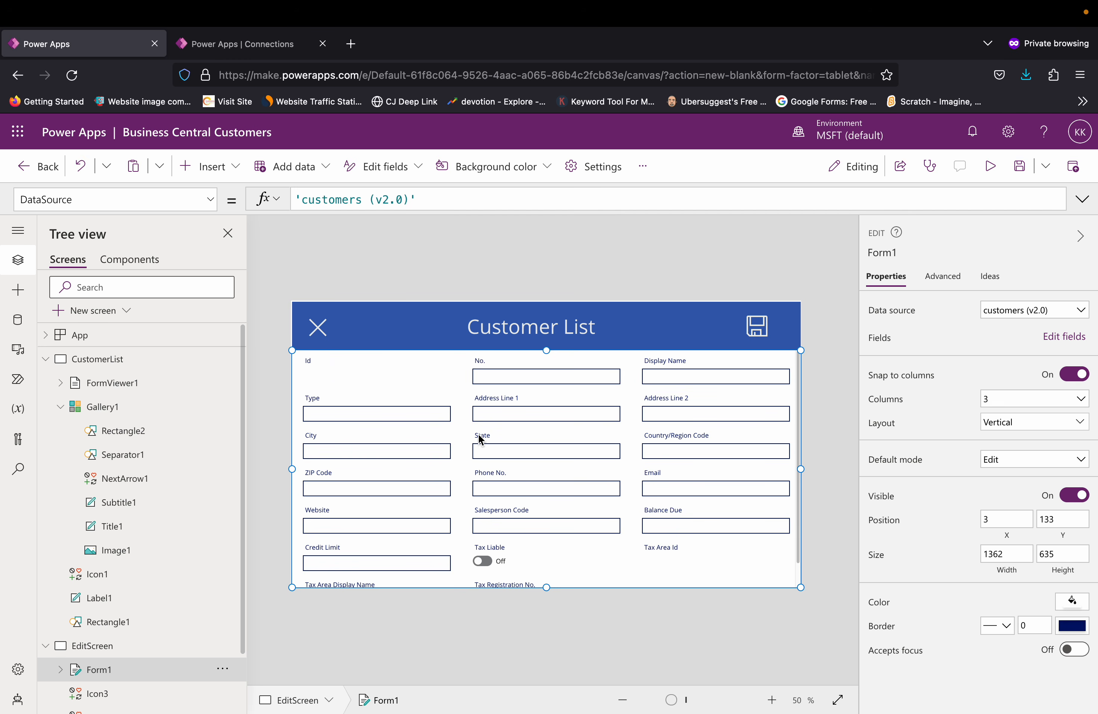
left_click(342, 373)
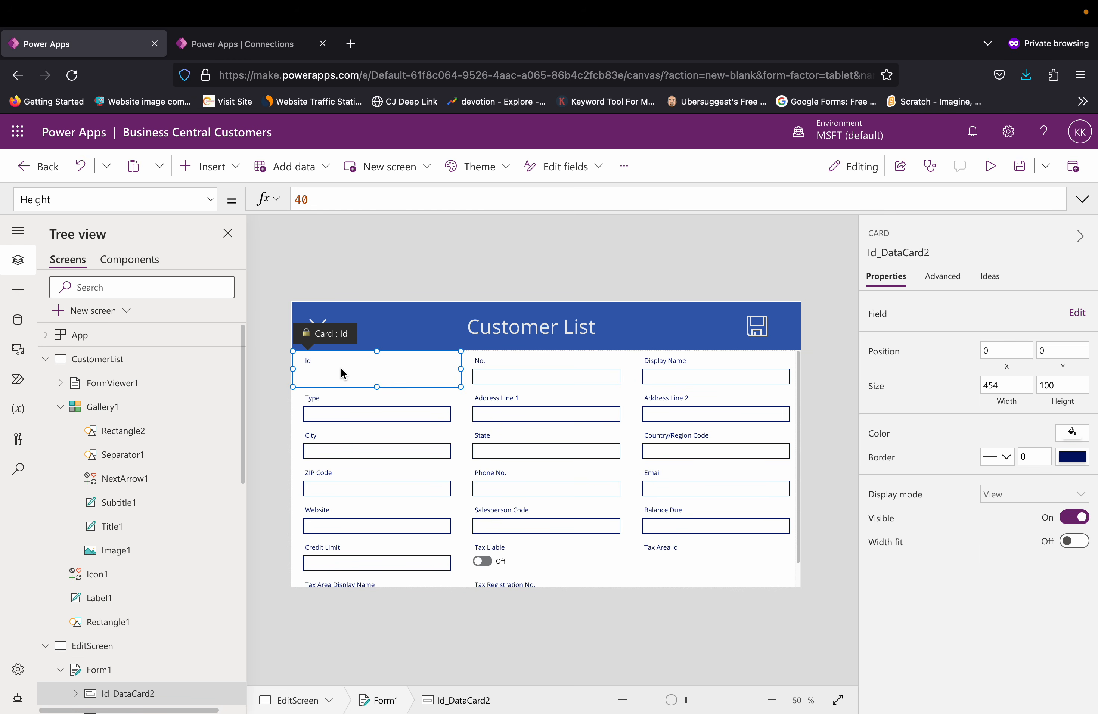
key("Delete")
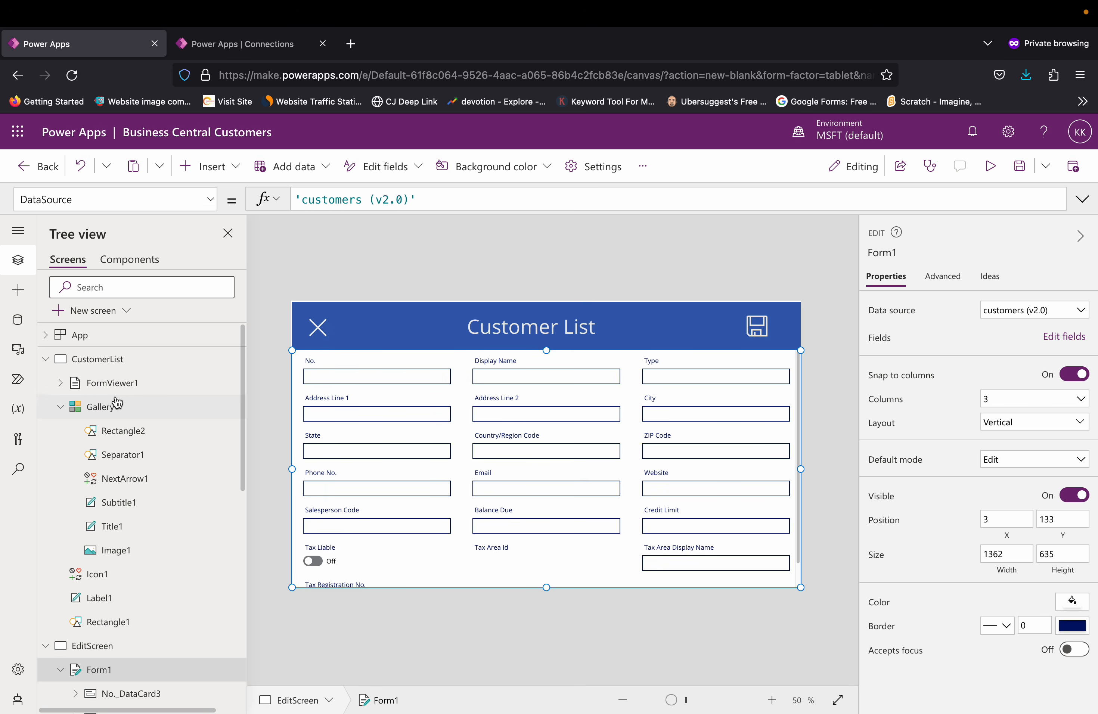
Step: Review the control hierarchy of the CustomerList and EditScreen screens, including the edit form's data cards
left_click(127, 371)
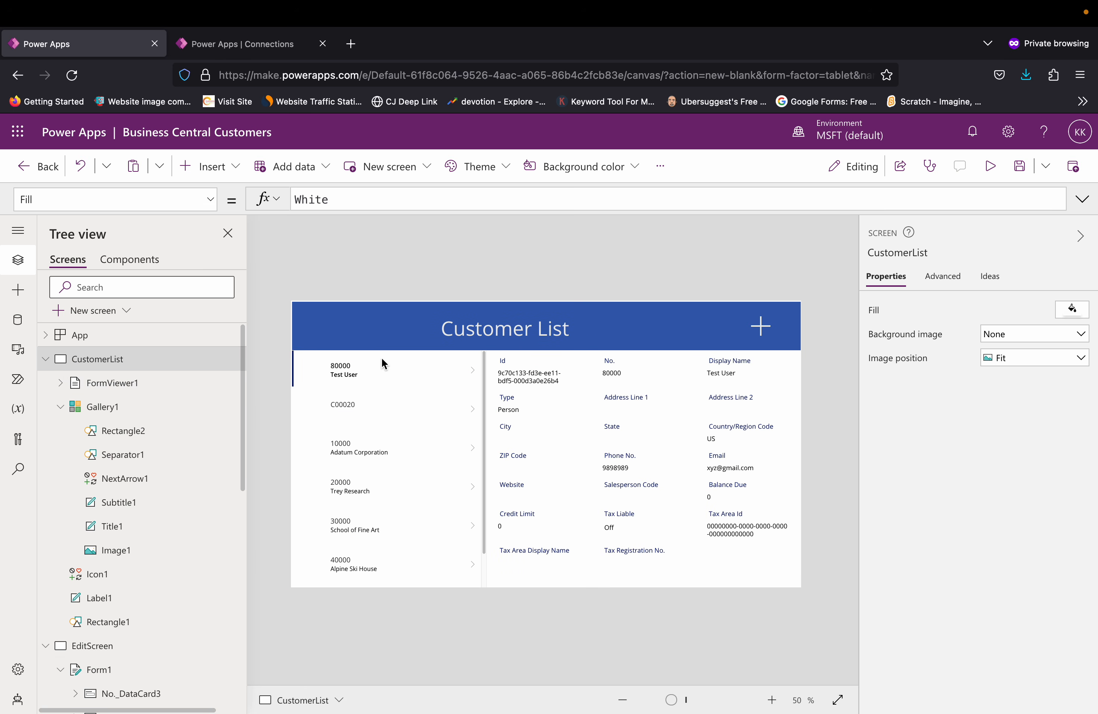
scroll(234, 549, "down", 5)
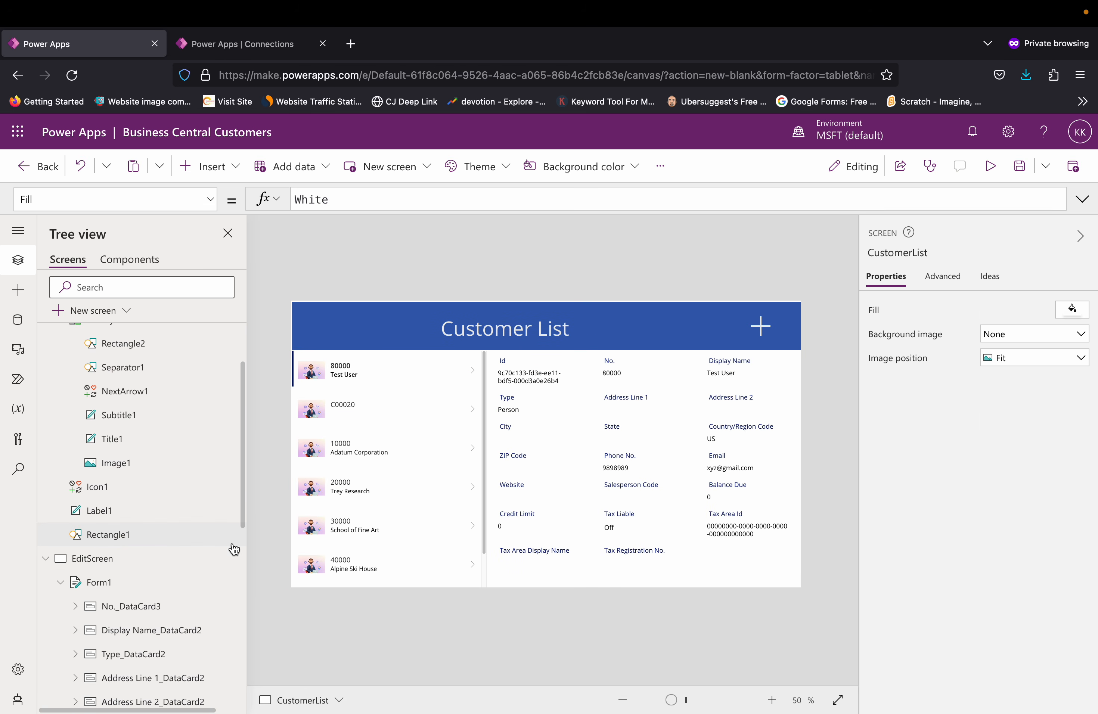
scroll(234, 549, "up", 2)
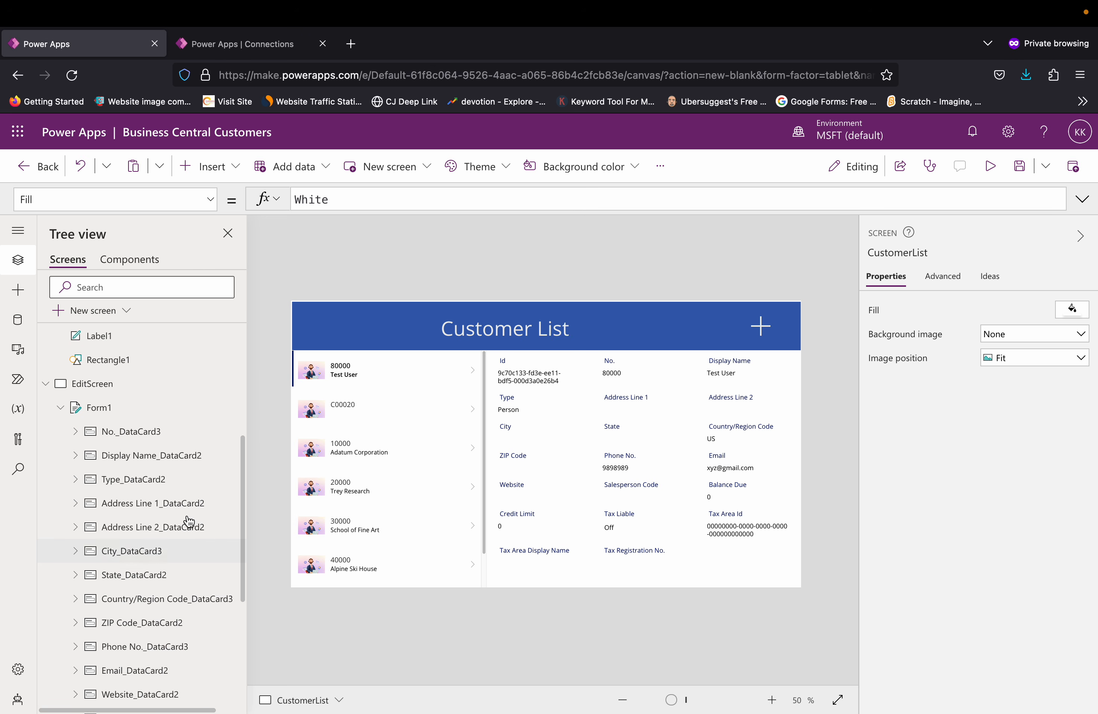
left_click(98, 408)
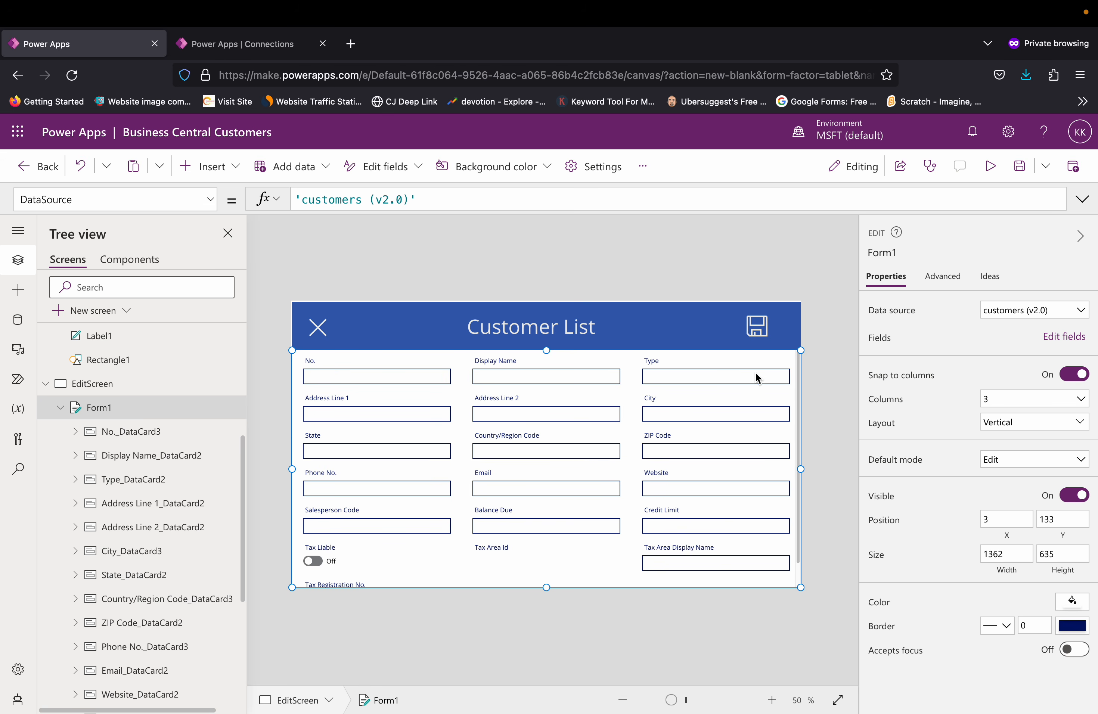
scroll(201, 457, "down", 6)
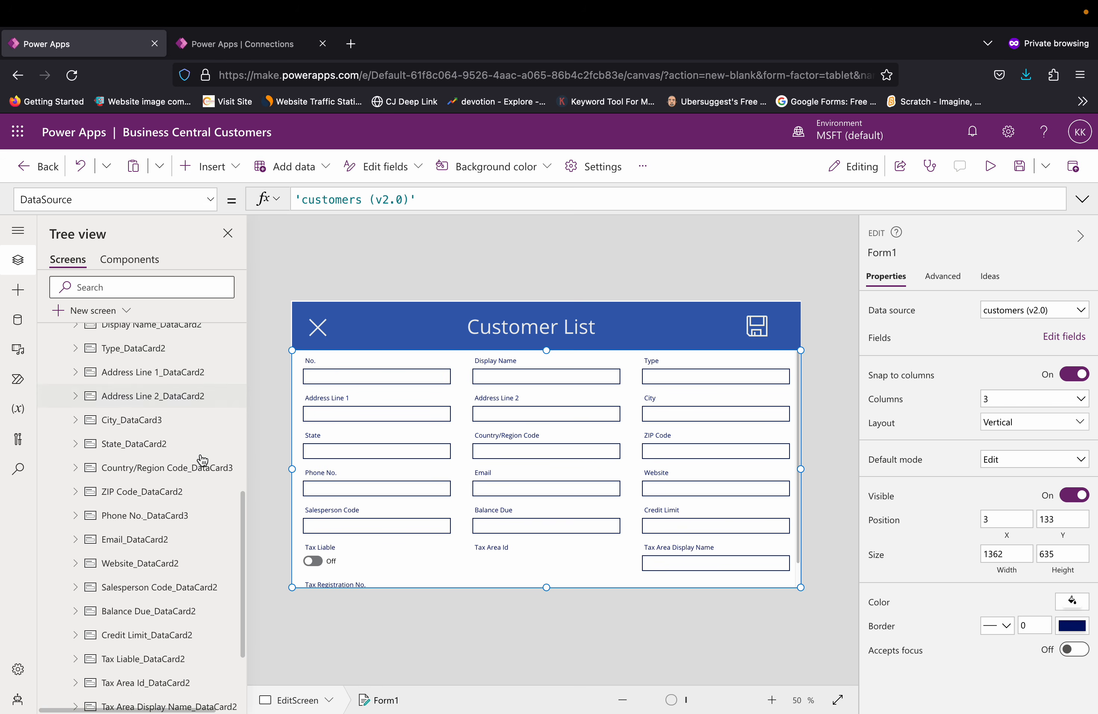
scroll(202, 461, "up", 7)
scroll(202, 461, "up", 5)
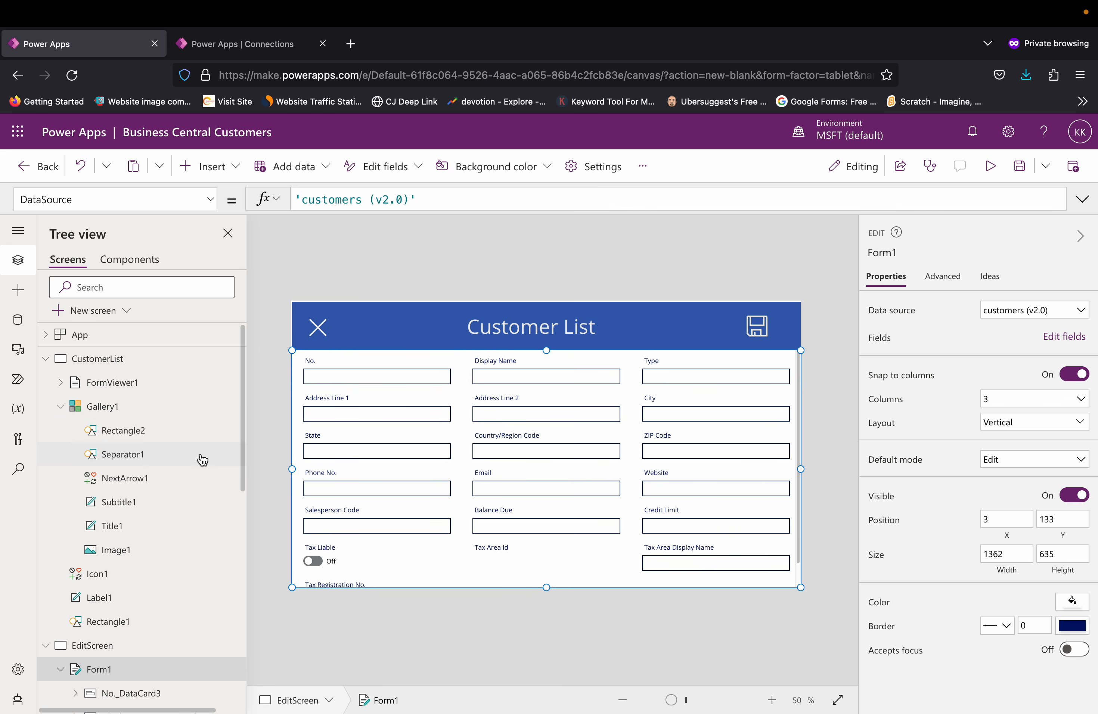
scroll(202, 461, "down", 10)
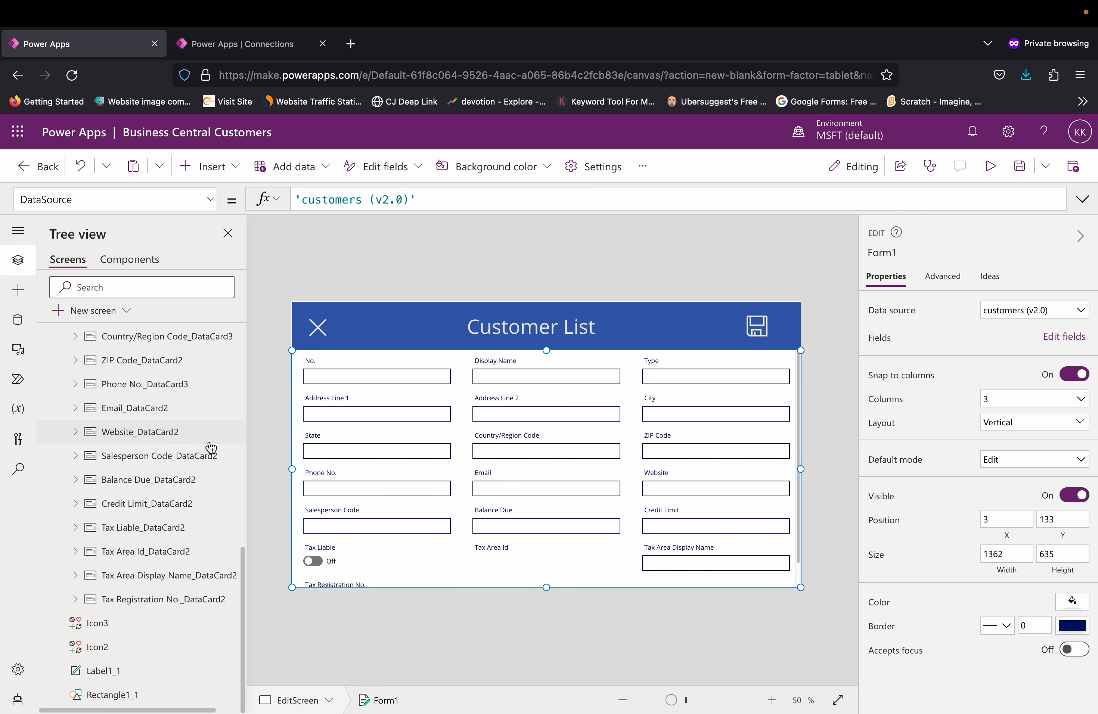
scroll(209, 448, "up", 10)
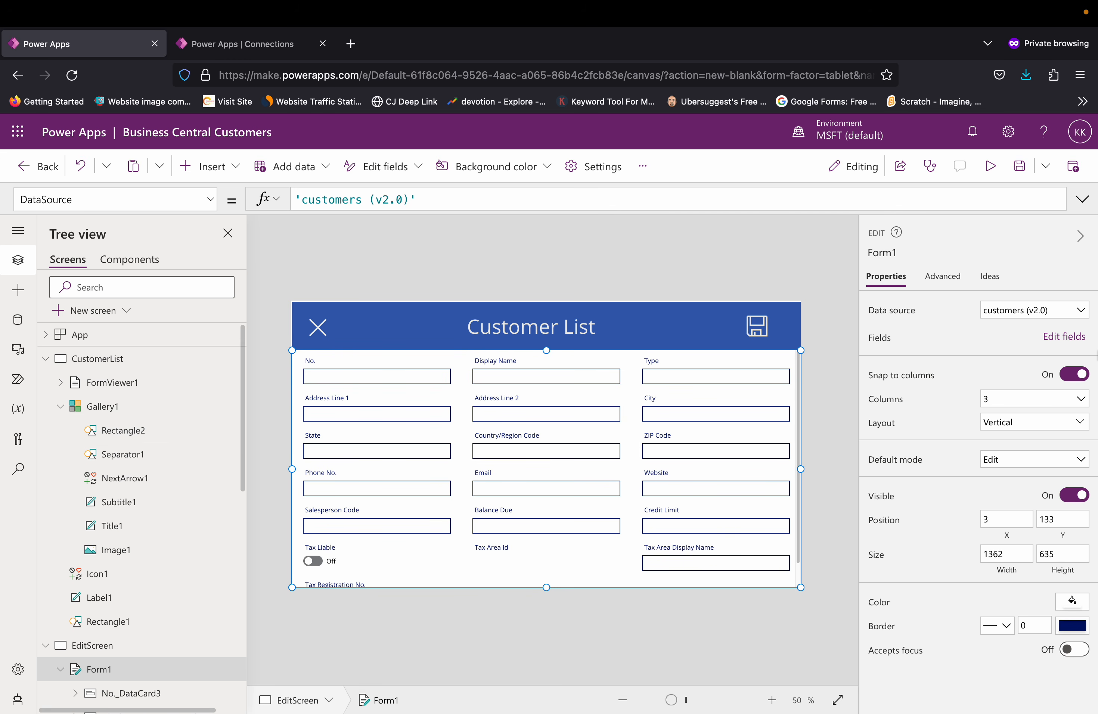
Step: Set the OnSelect formula of the CustomerList header's Add icon to NewForm(Form1)
left_click(185, 362)
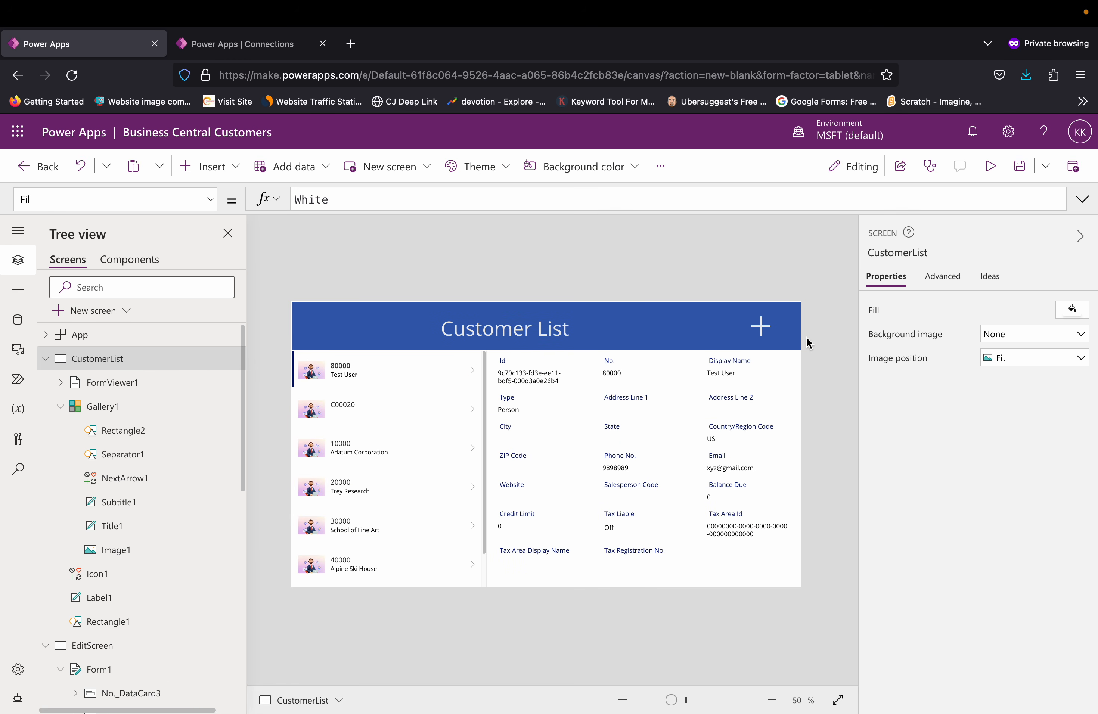
left_click(760, 327)
left_click(385, 204)
key("BackSpace")
key("BackSpace")
key("BackSpace")
type("newfo")
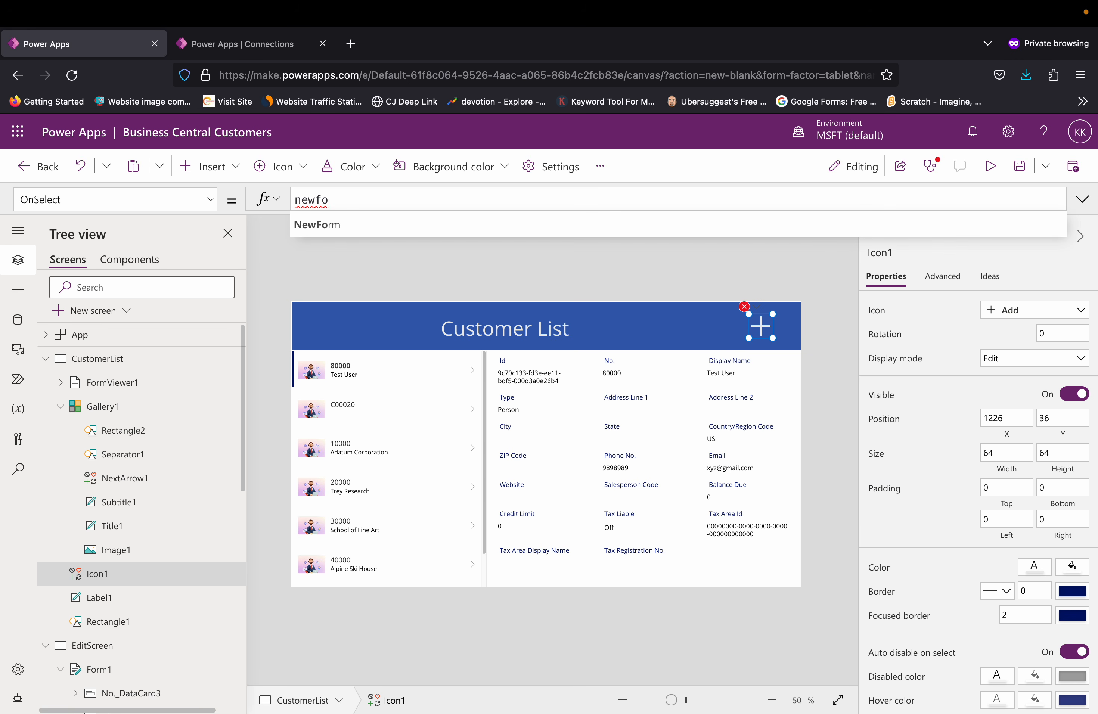
left_click(371, 225)
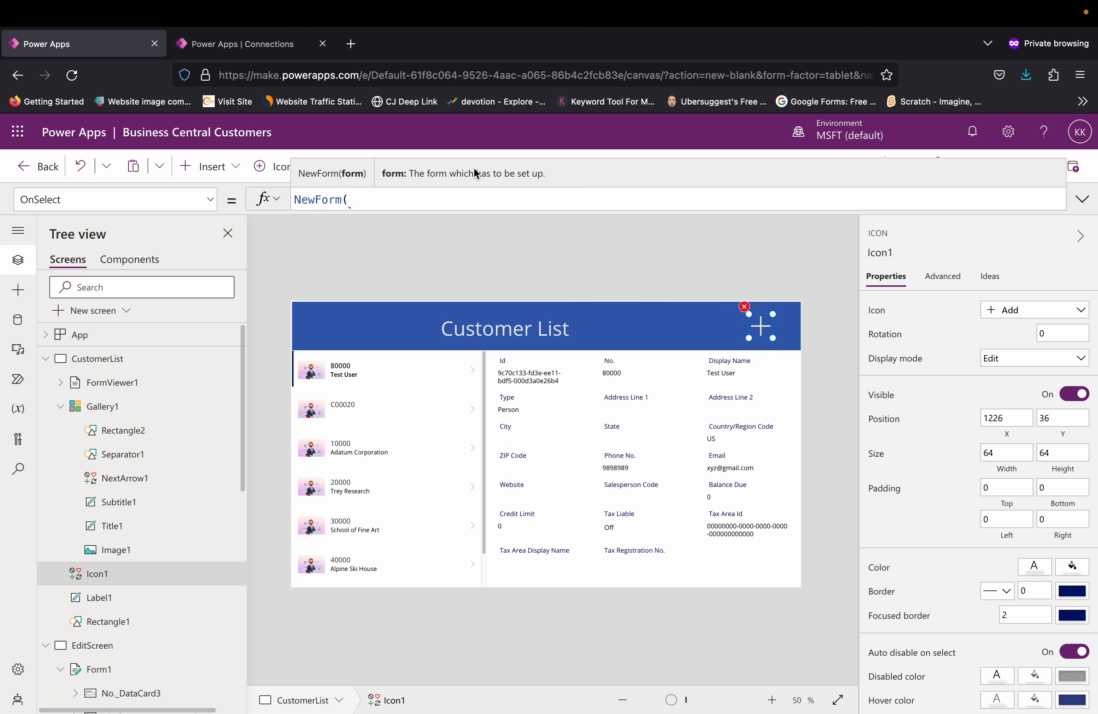
type("form")
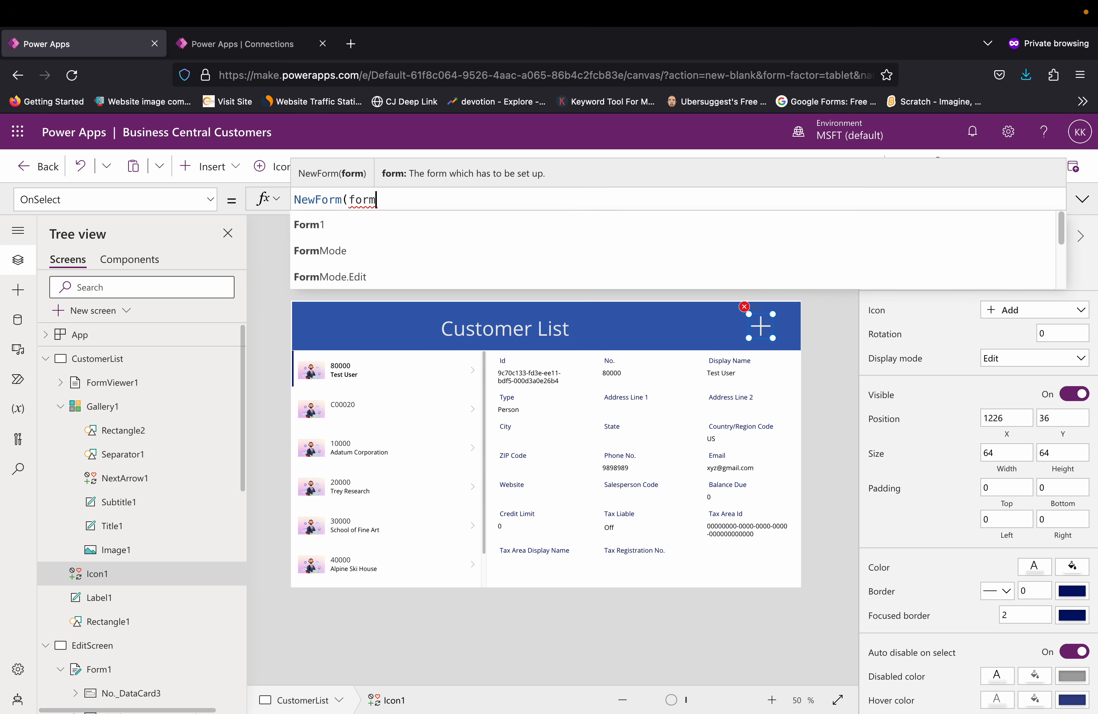
key("Tab")
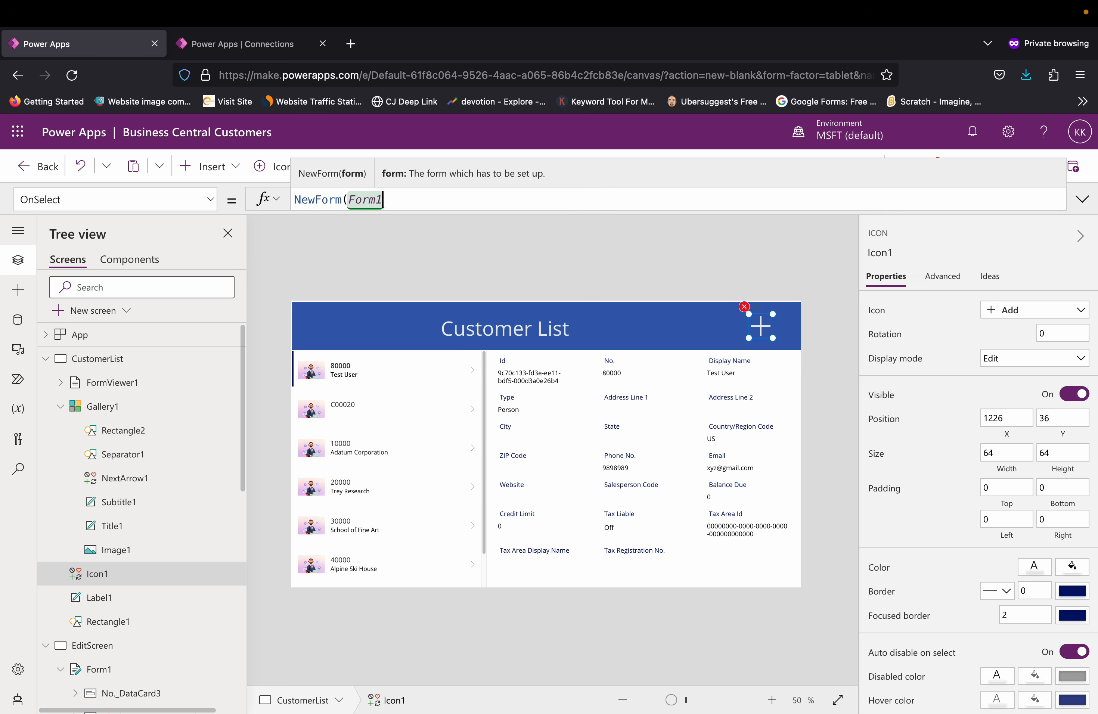
type(")")
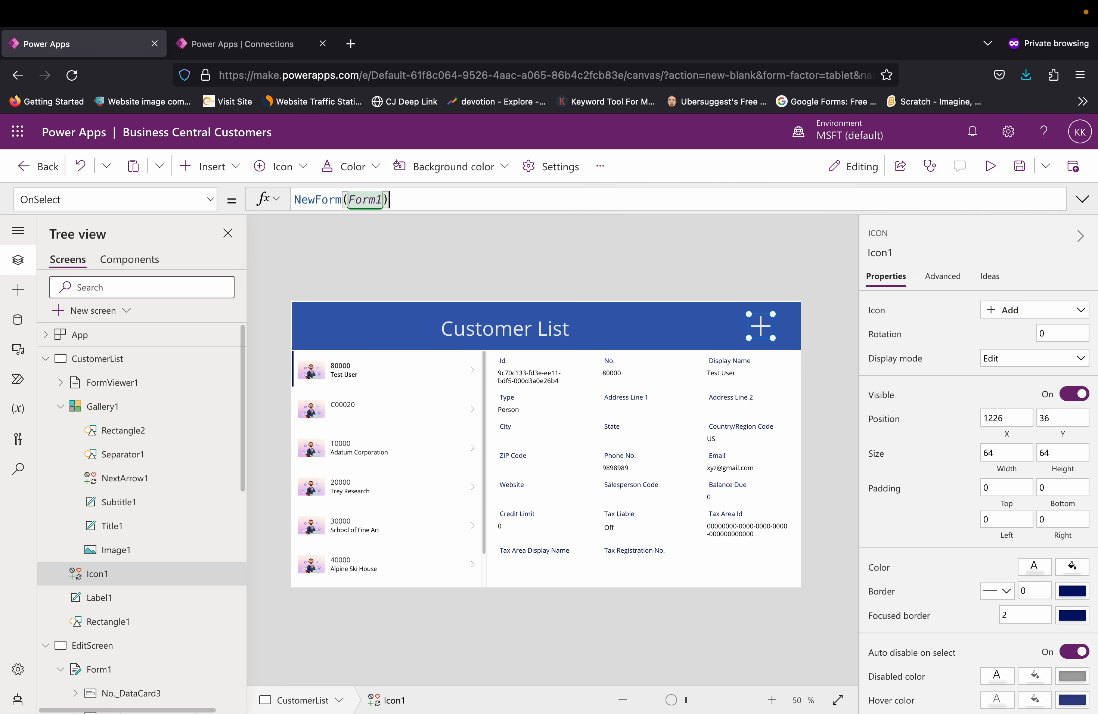
type(";")
Step: Extend the Add icon's OnSelect formula with ;Navigate(EditScreen,ScreenTransition.Cover) and check the saved formula
type("nav")
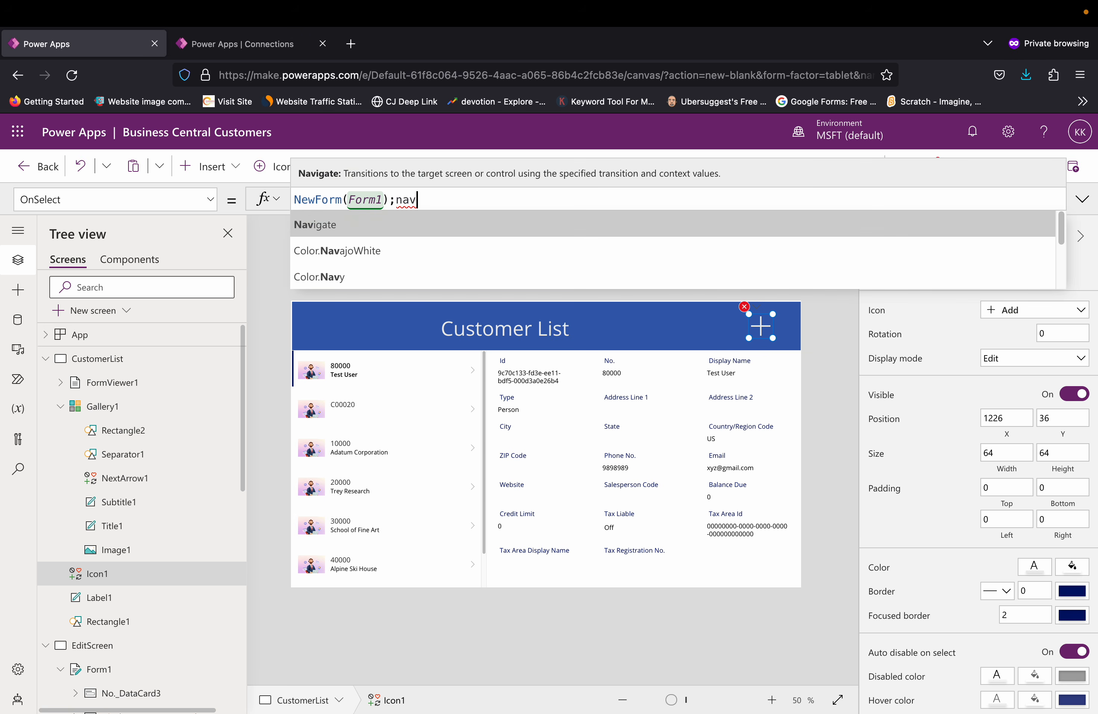
key("Tab")
key("Down")
key("Down")
key("Return")
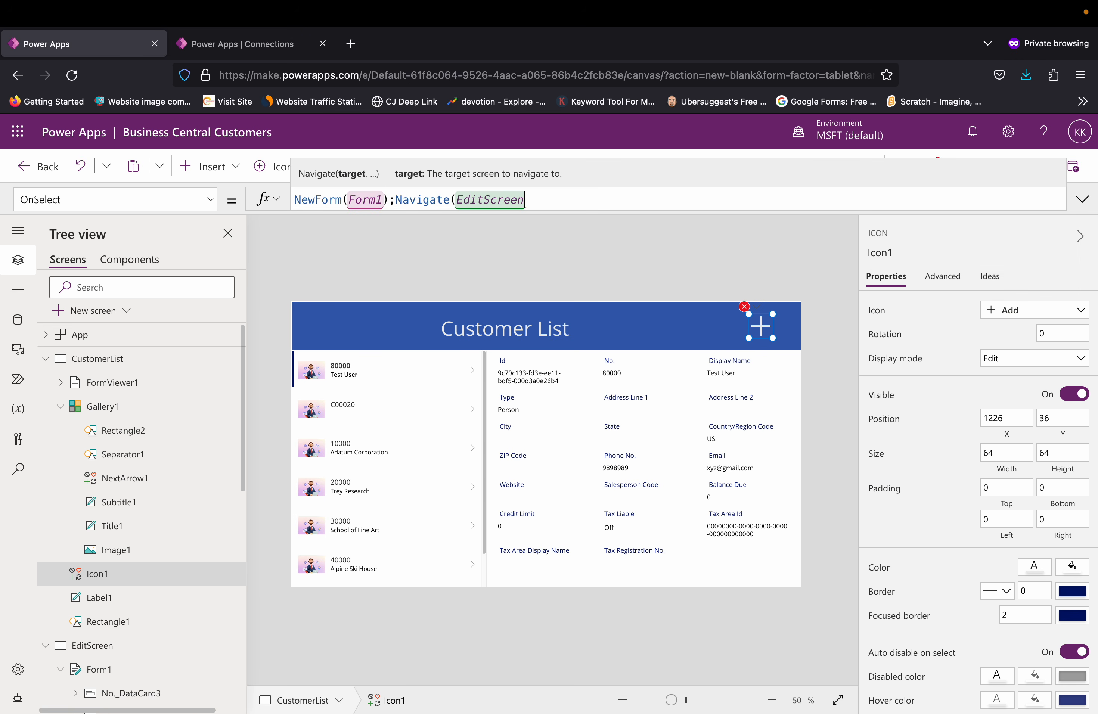
type(",")
key("Down")
key("Return")
type(")")
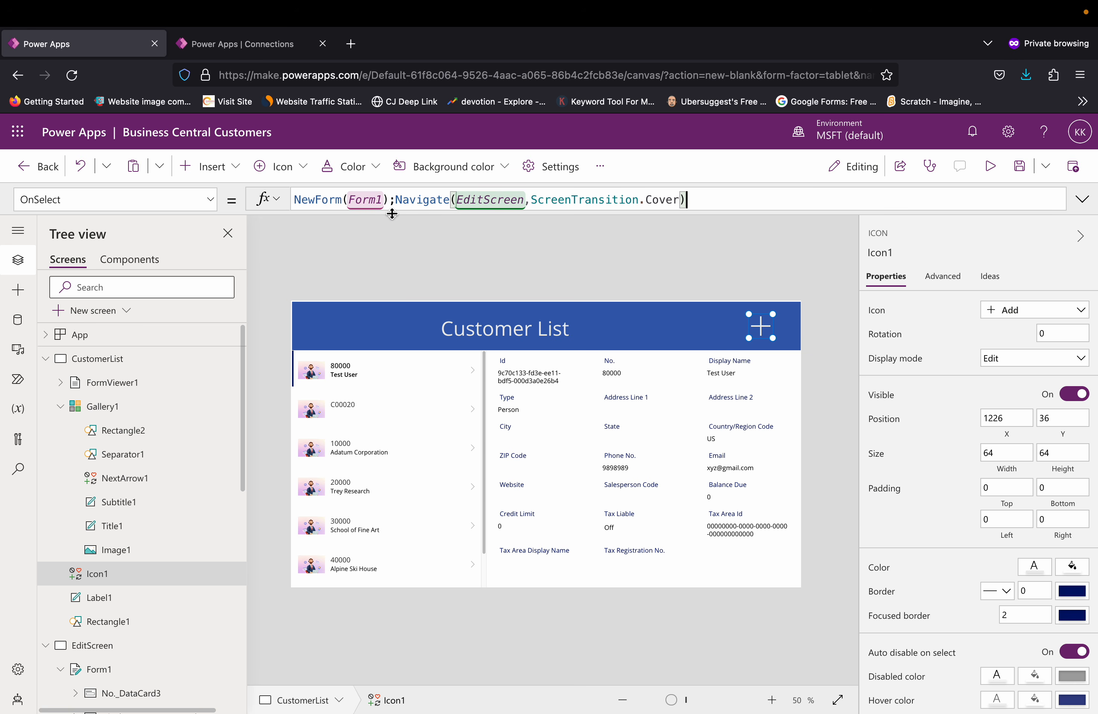
left_click(570, 266)
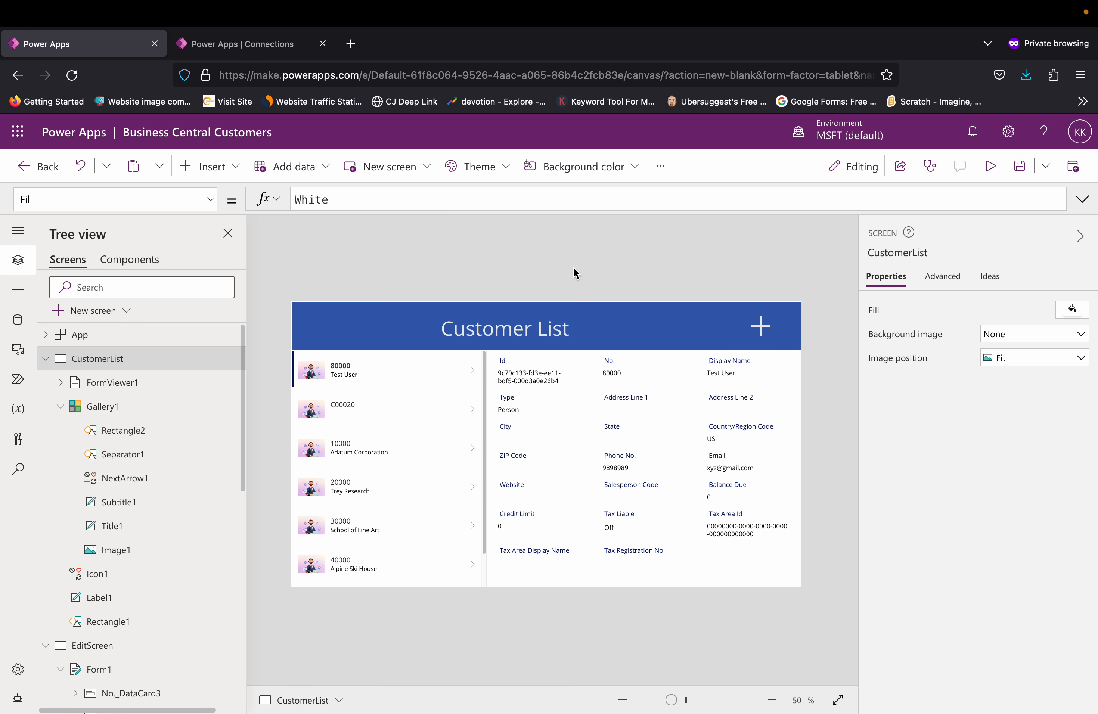
left_click(760, 327)
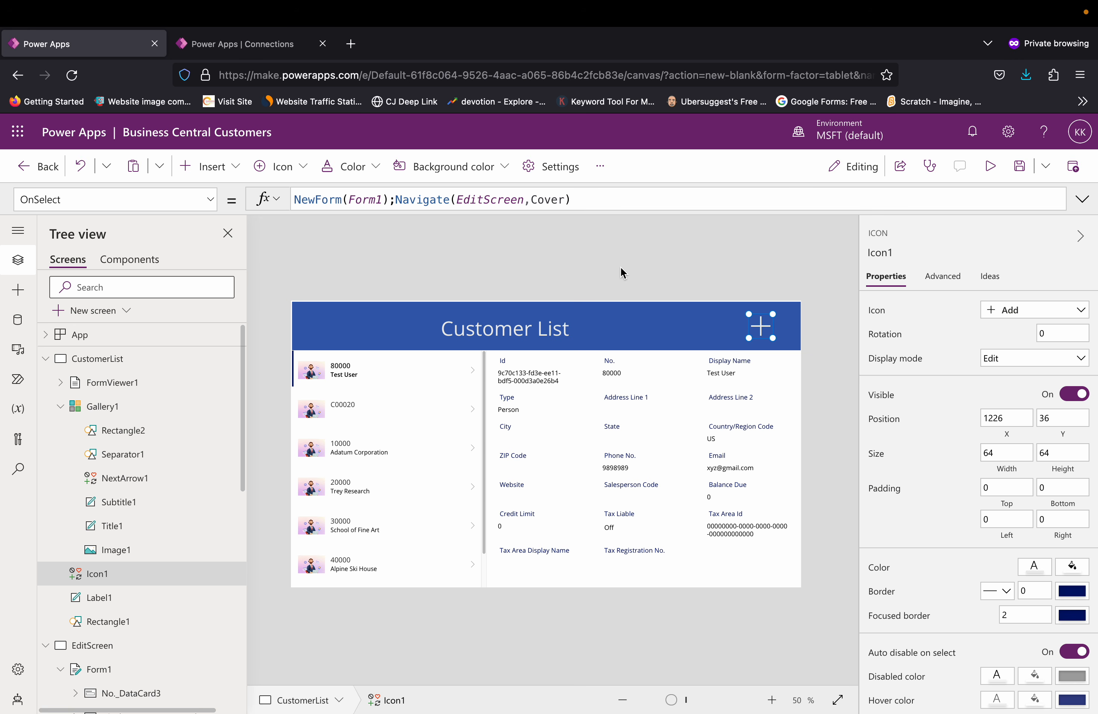
left_click(667, 254)
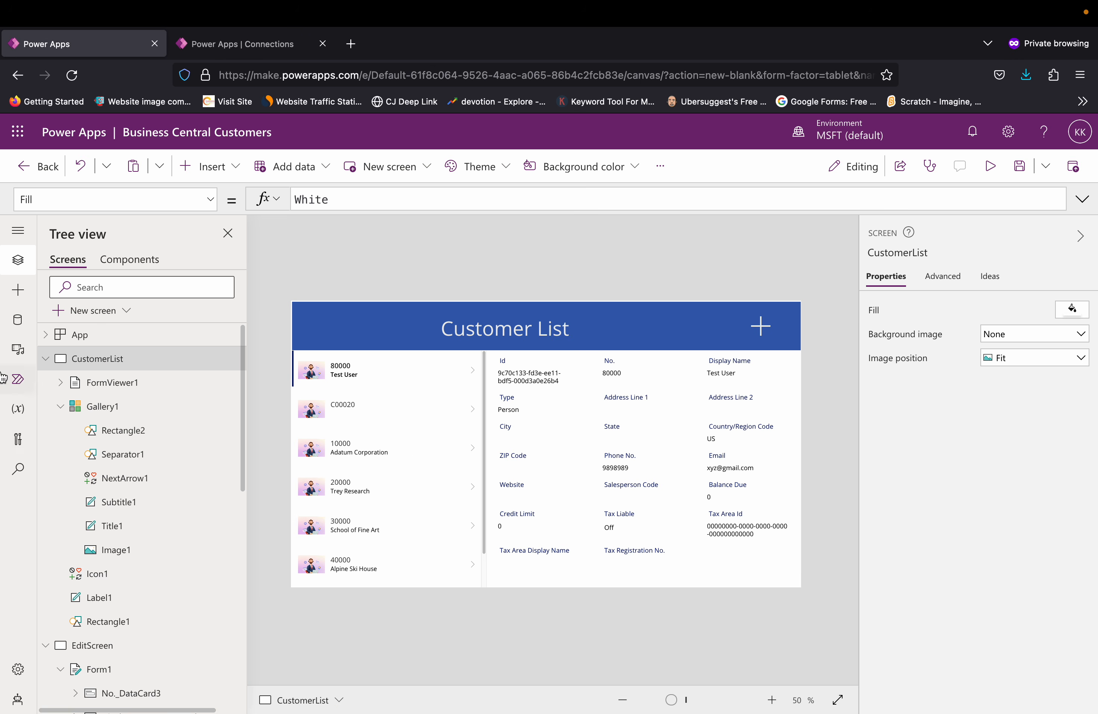
Step: Set the OnSelect formula of the EditScreen header's Save icon to SubmitForm(Form1);
left_click(45, 360)
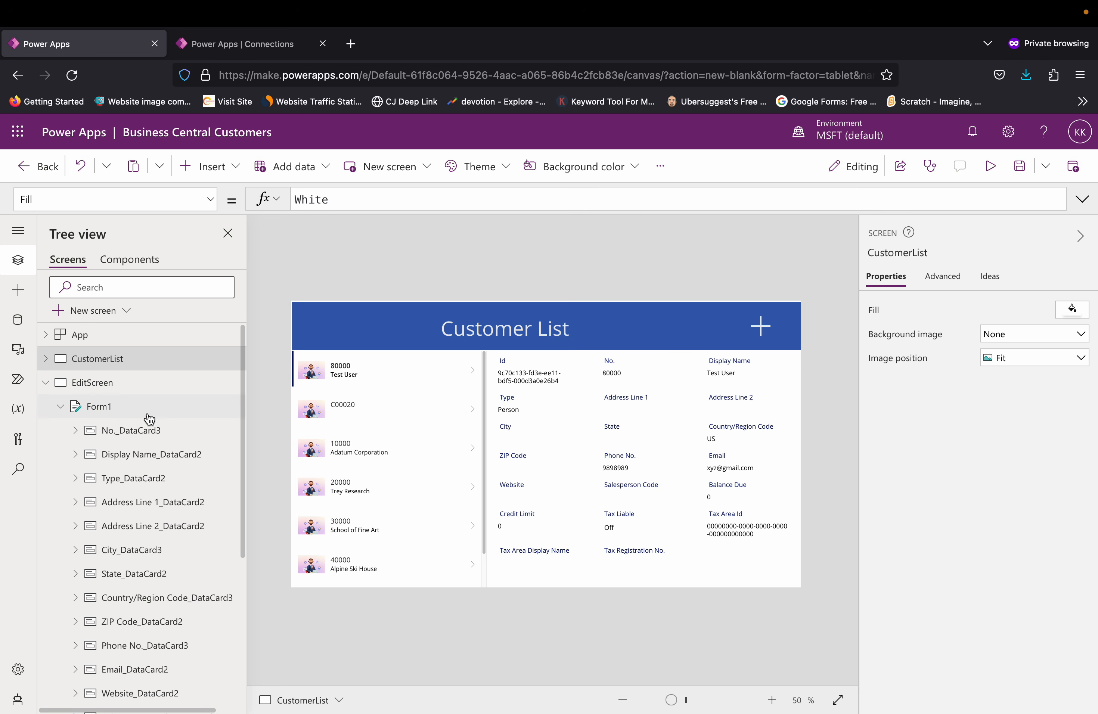
left_click(99, 390)
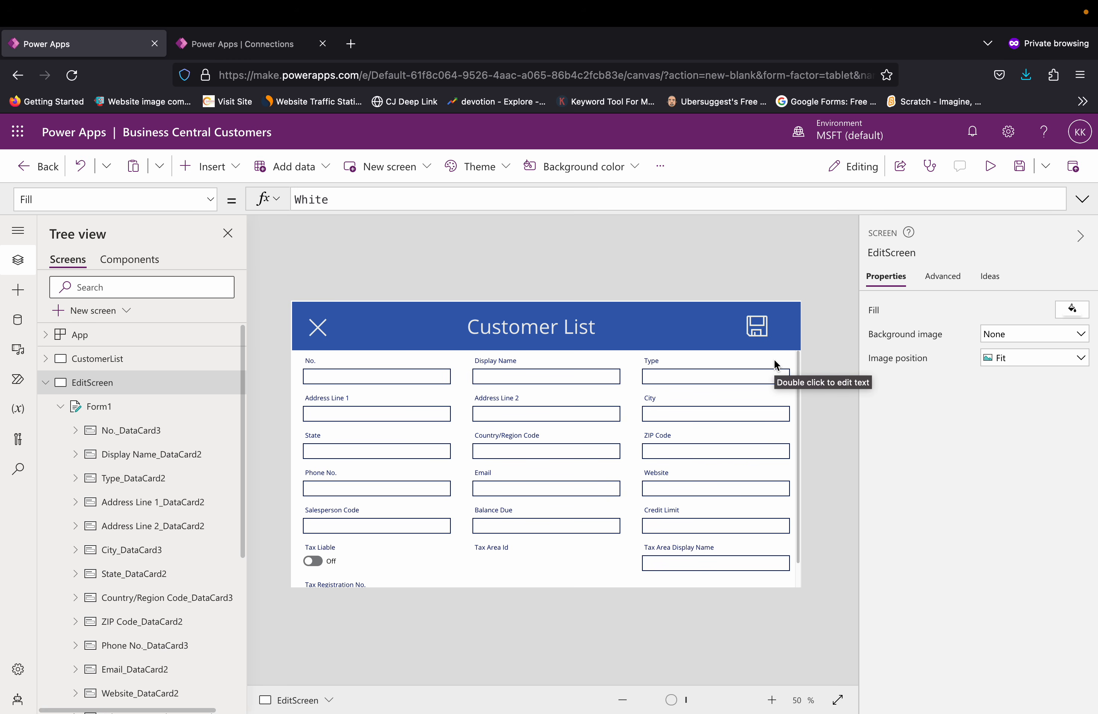
left_click(762, 330)
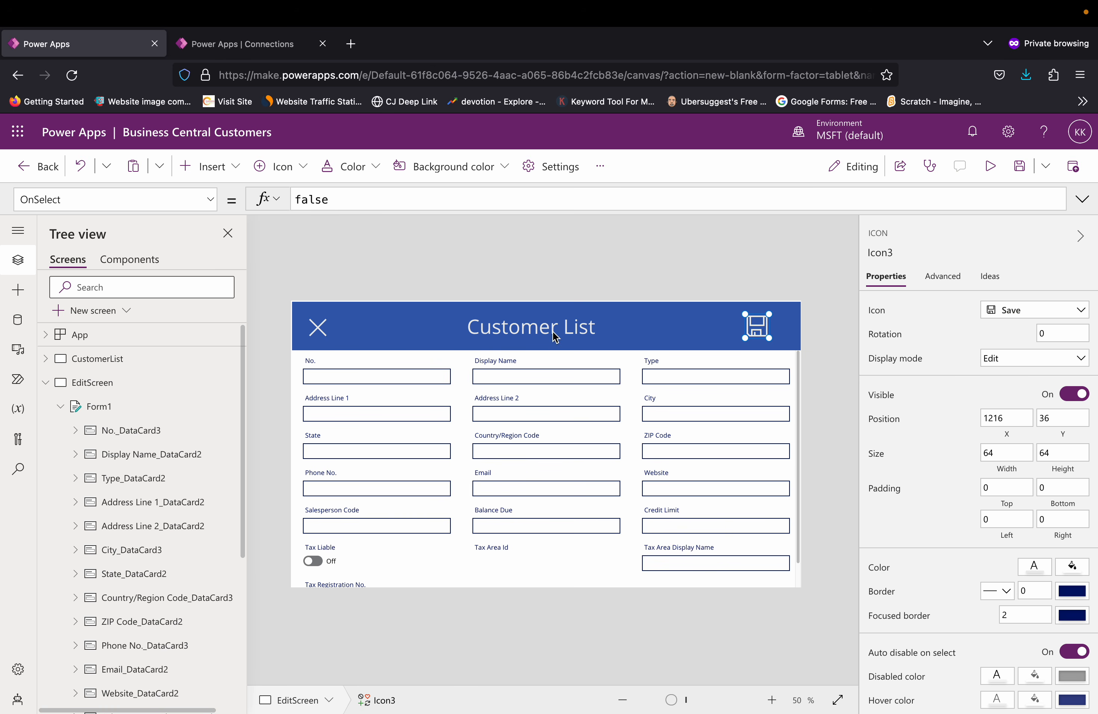
left_click(349, 203)
key("BackSpace")
key("BackSpace")
key("BackSpace")
key("BackSpace")
key("BackSpace")
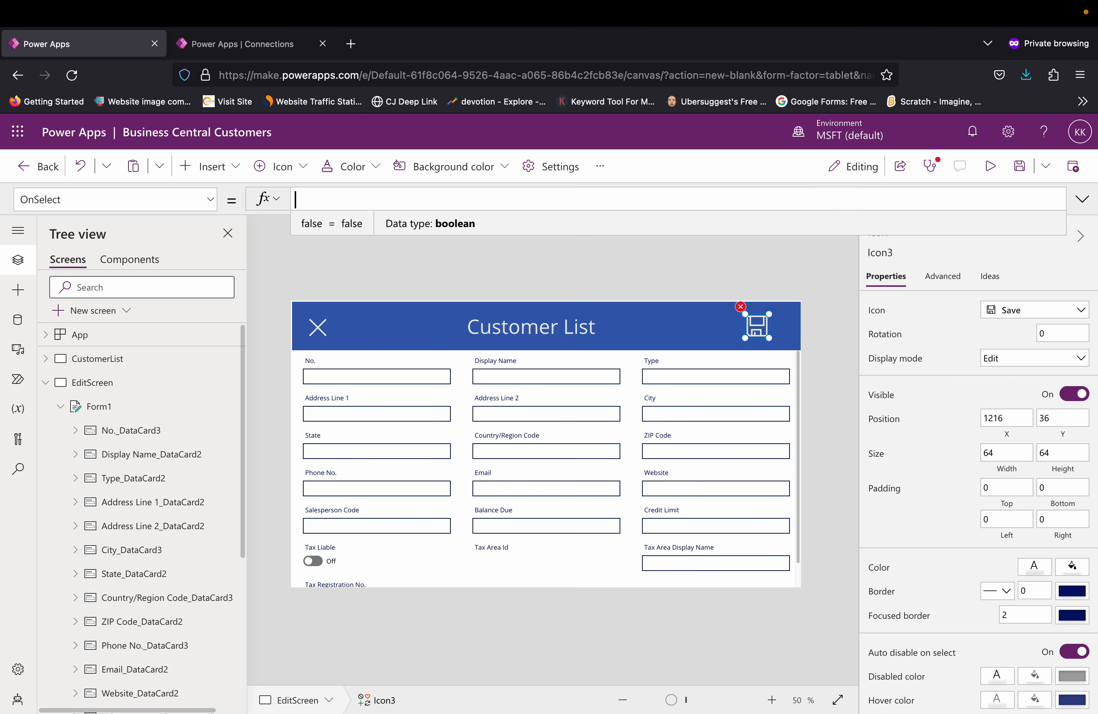
type("subm")
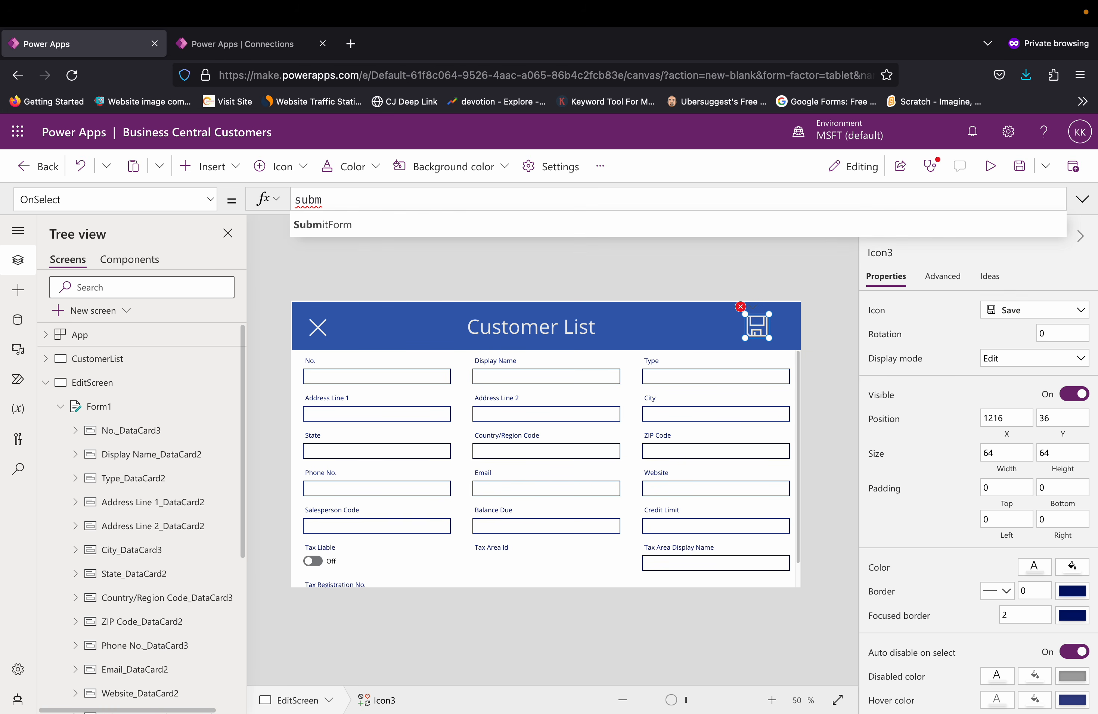
key("Tab")
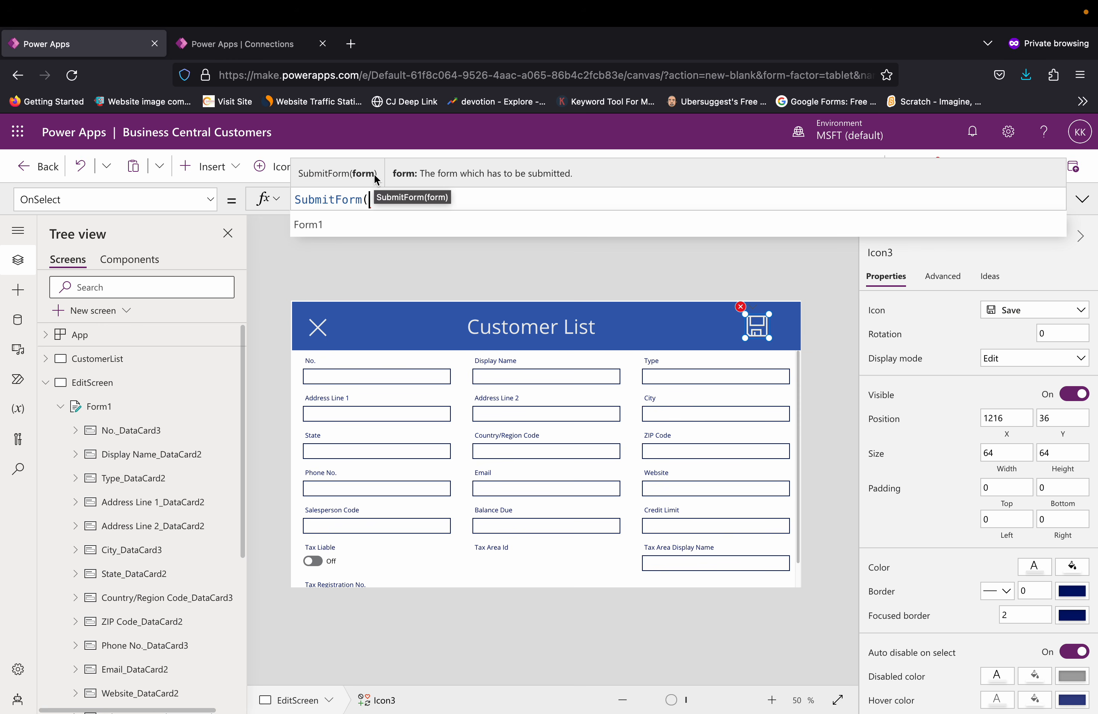
key("Tab")
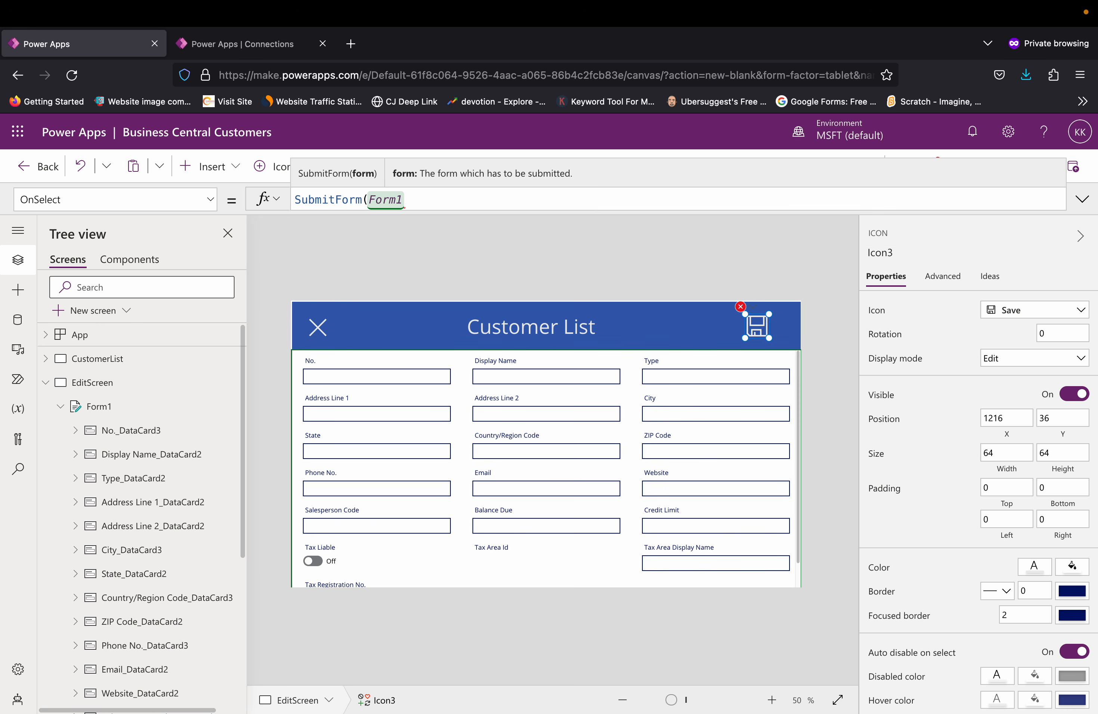
type(")")
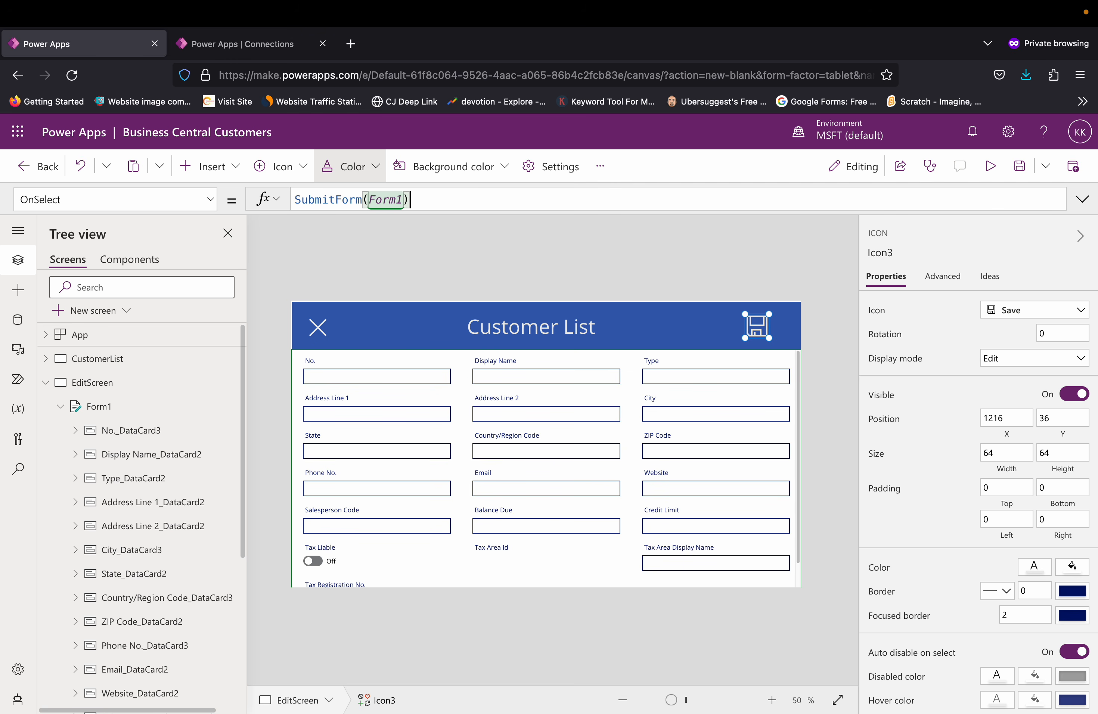
type(";")
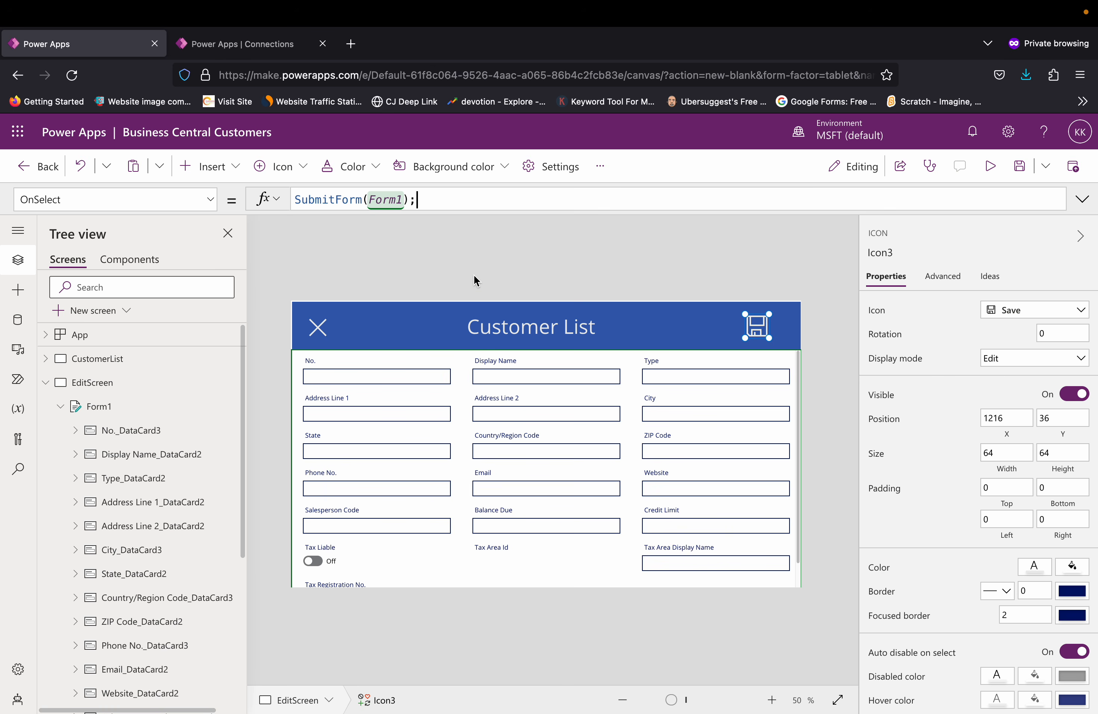
Step: Set the OnSuccess formula of the EditScreen's Form1 to Back(ScreenTransition.Cover);
left_click(486, 574)
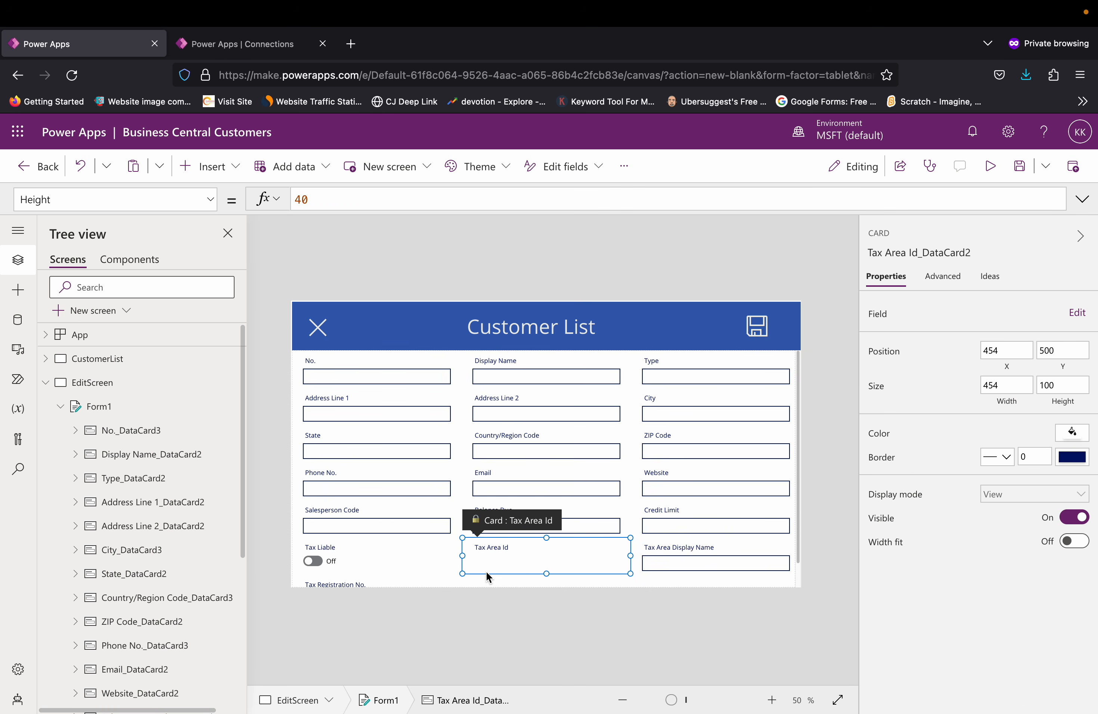
left_click(432, 581)
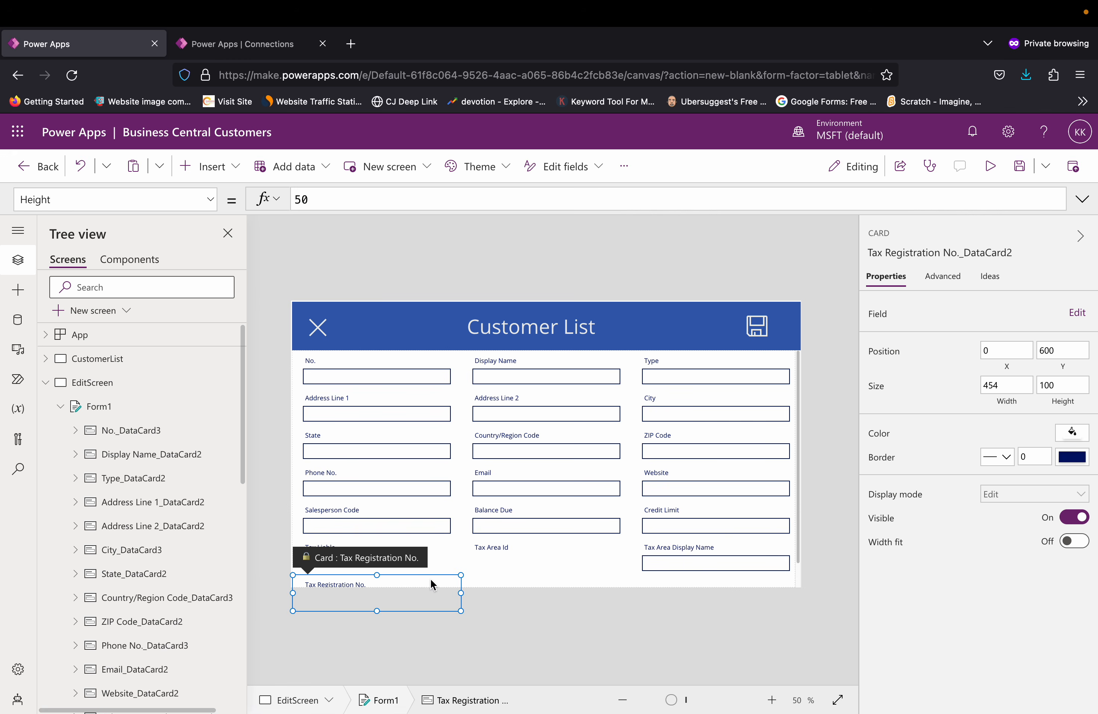
left_click(537, 579)
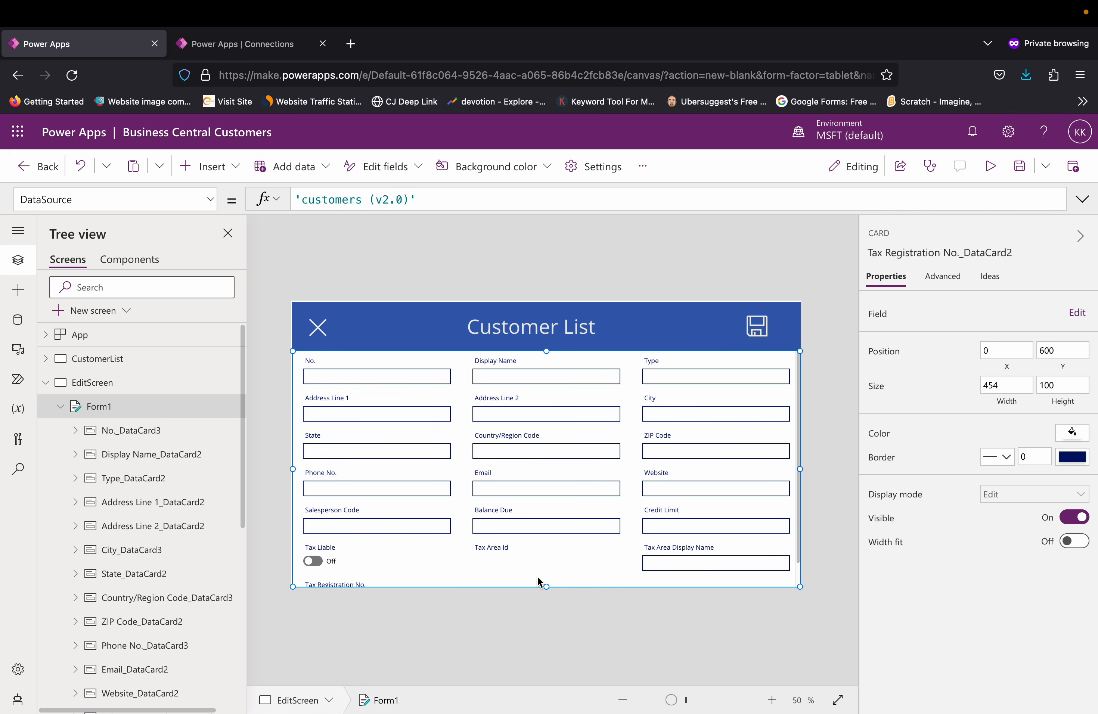
left_click(213, 209)
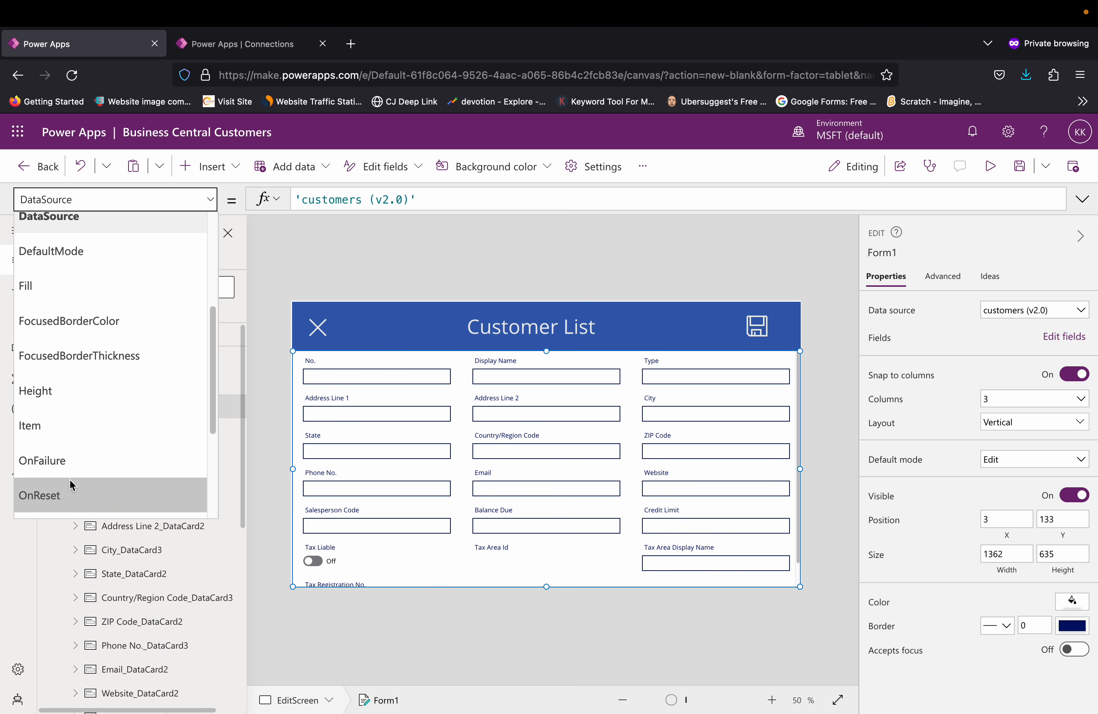
scroll(69, 483, "down", 2)
scroll(73, 483, "down", 1)
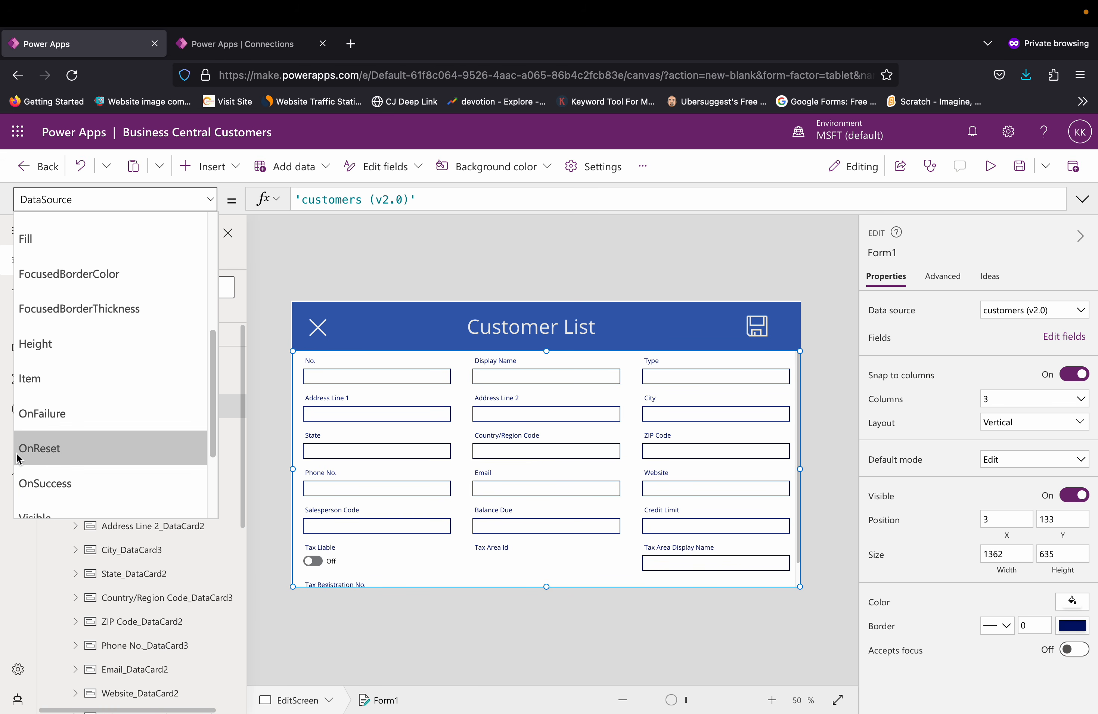
left_click(59, 491)
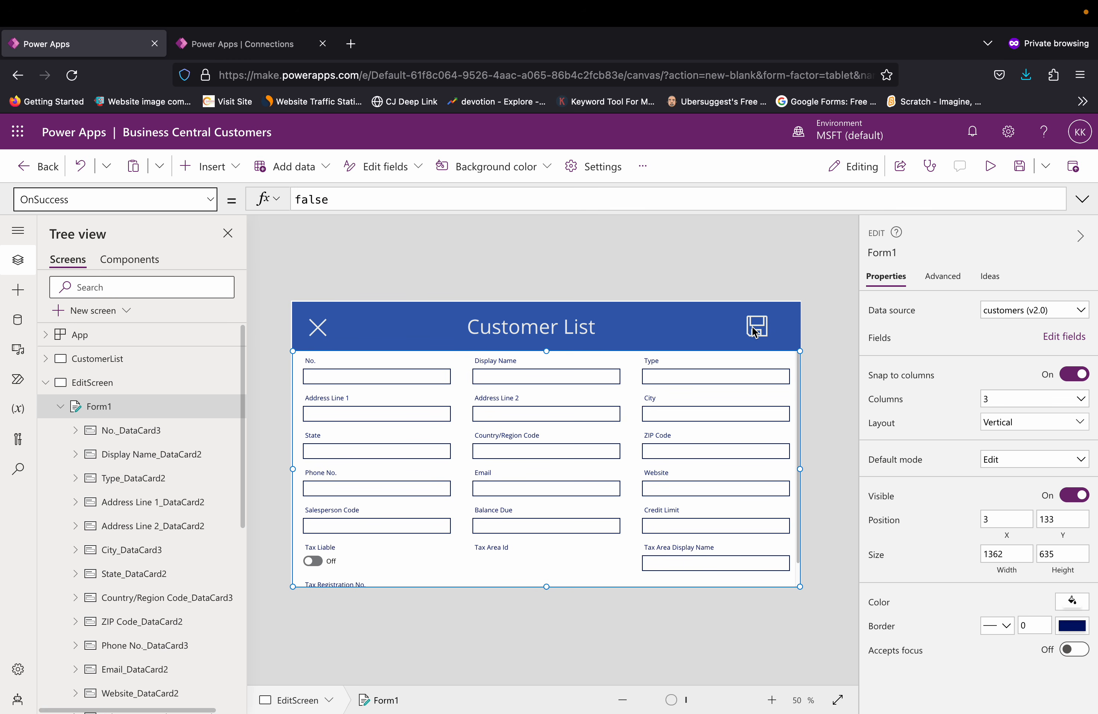
left_click(352, 200)
key("BackSpace")
key("BackSpace")
key("BackSpace")
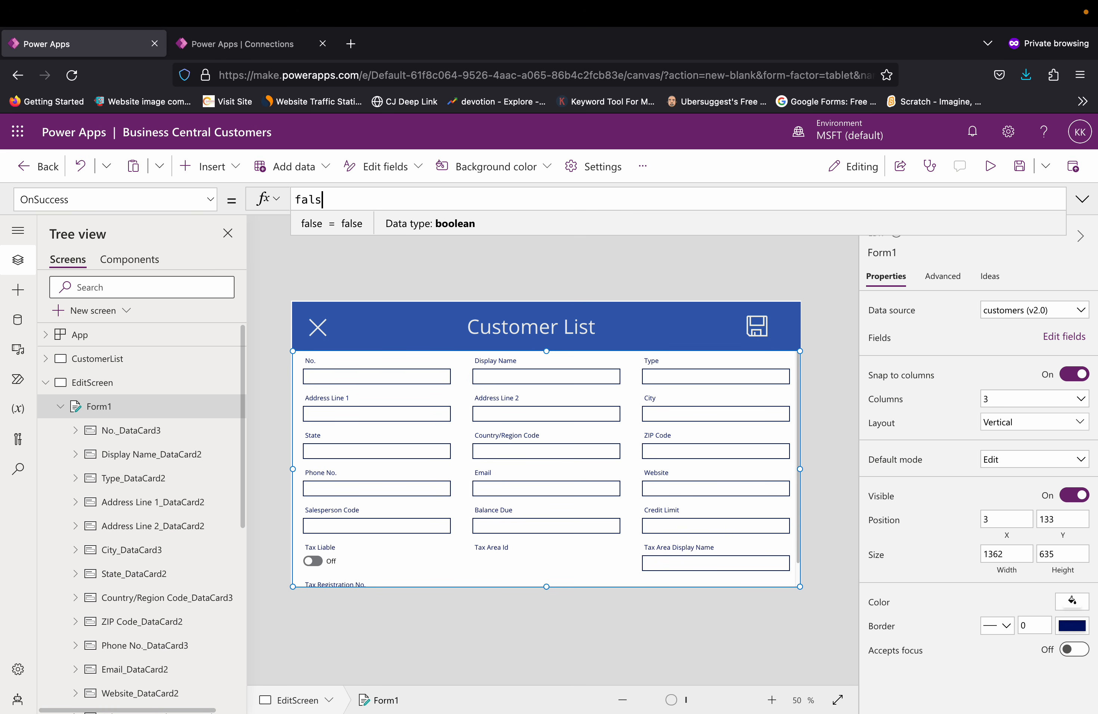
key("BackSpace")
key("BackSpace")
type("back")
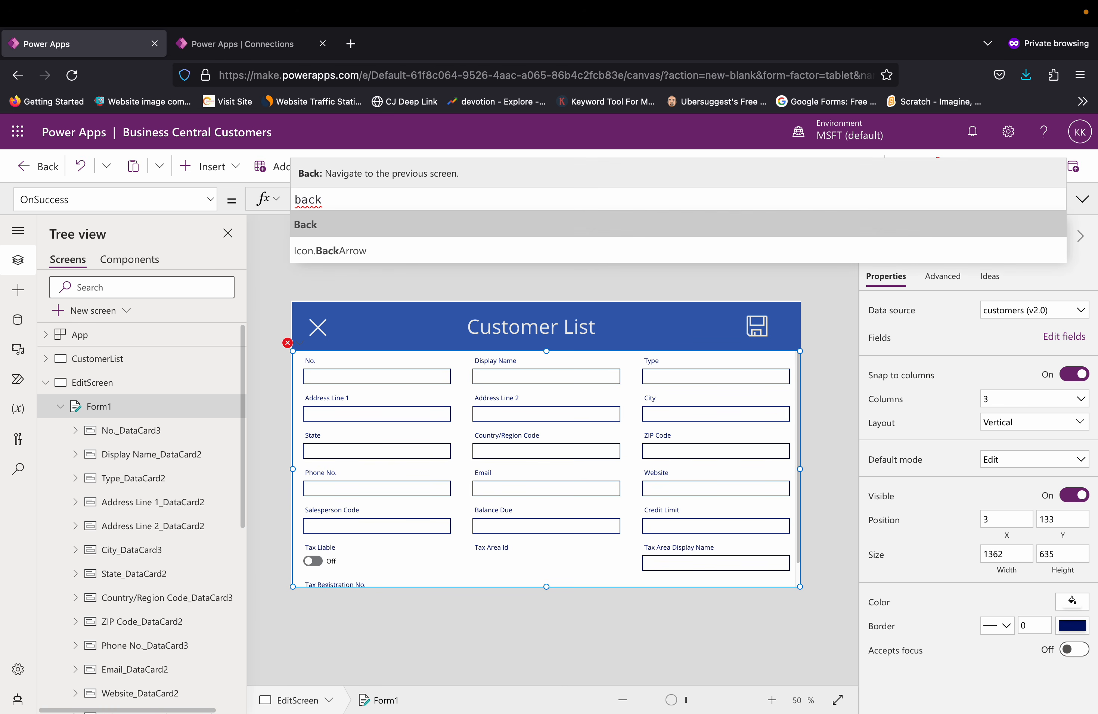
key("Tab")
type("(")
key("Tab")
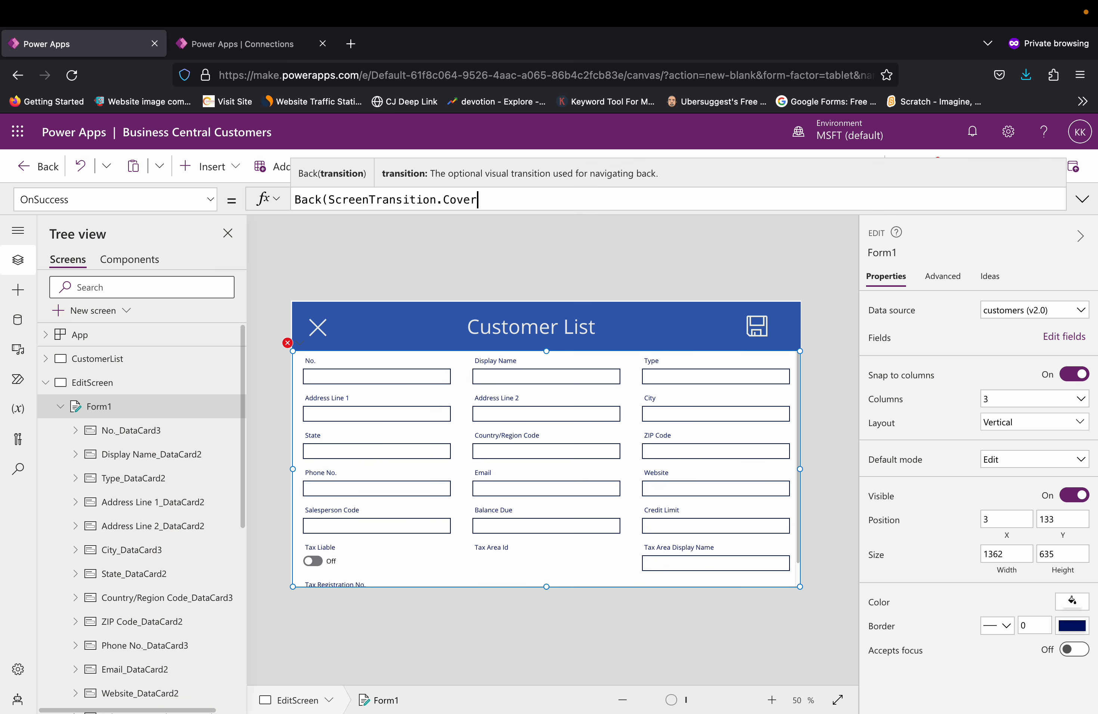
type(");")
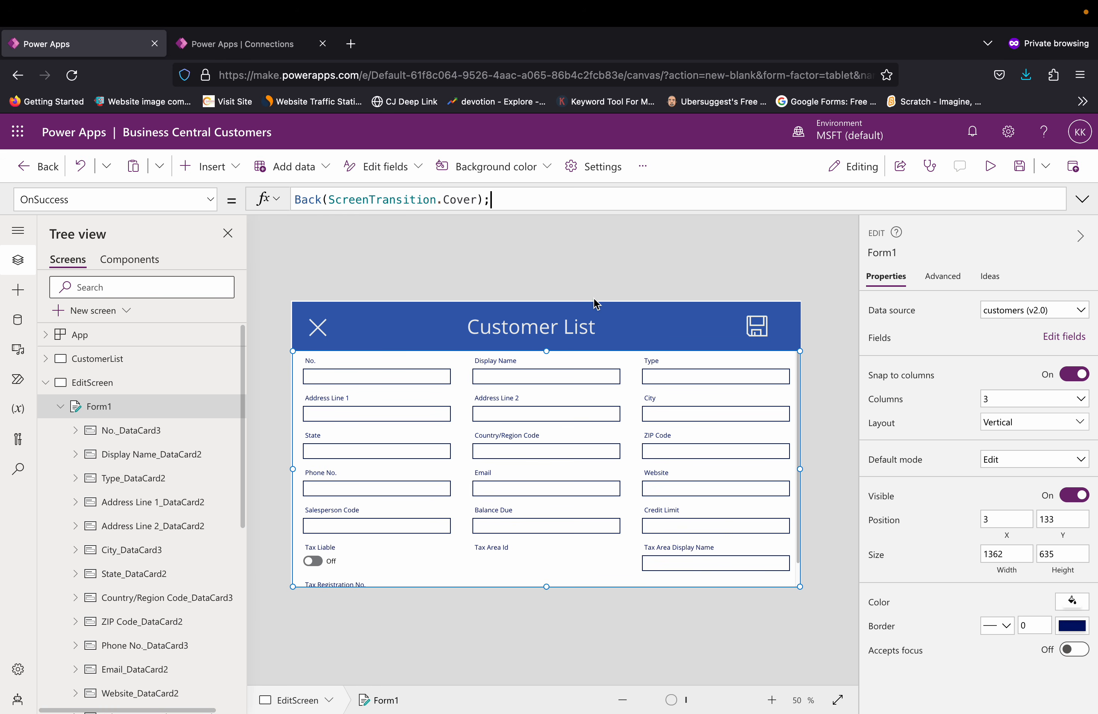
Step: Set the OnSelect formula of the EditScreen header's Cancel icon to ResetForm(Form1)
left_click(322, 328)
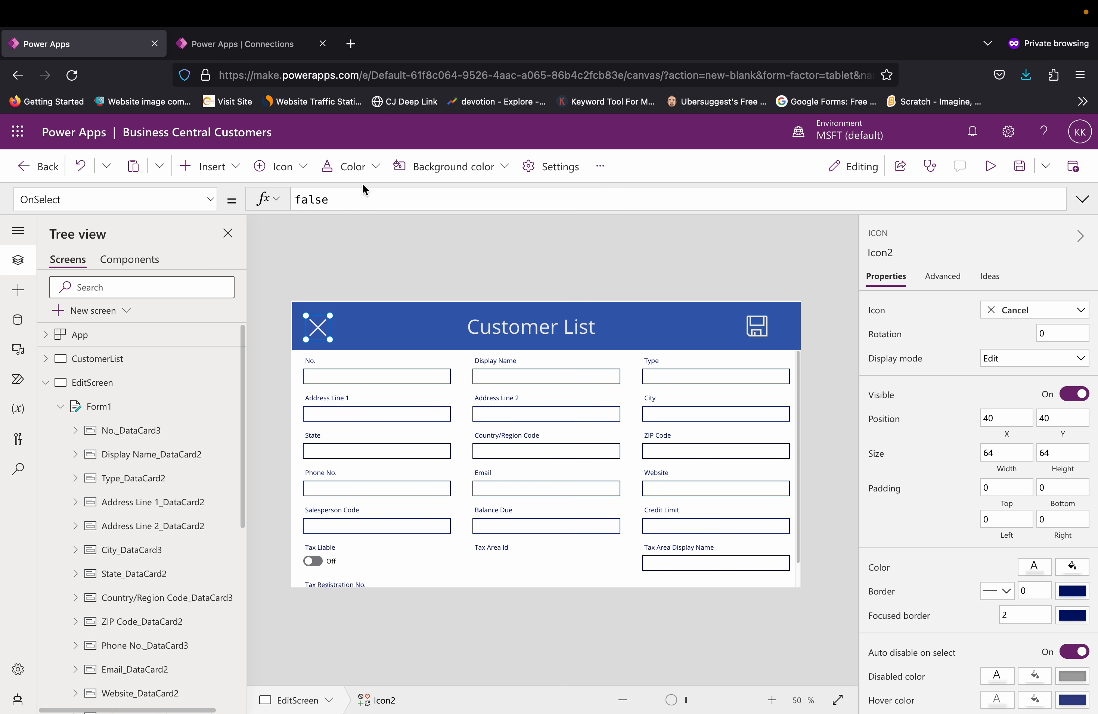
left_click(346, 202)
key("BackSpace")
key("BackSpace")
key("BackSpace")
key("BackSpace")
key("BackSpace")
type("reset")
key("Down")
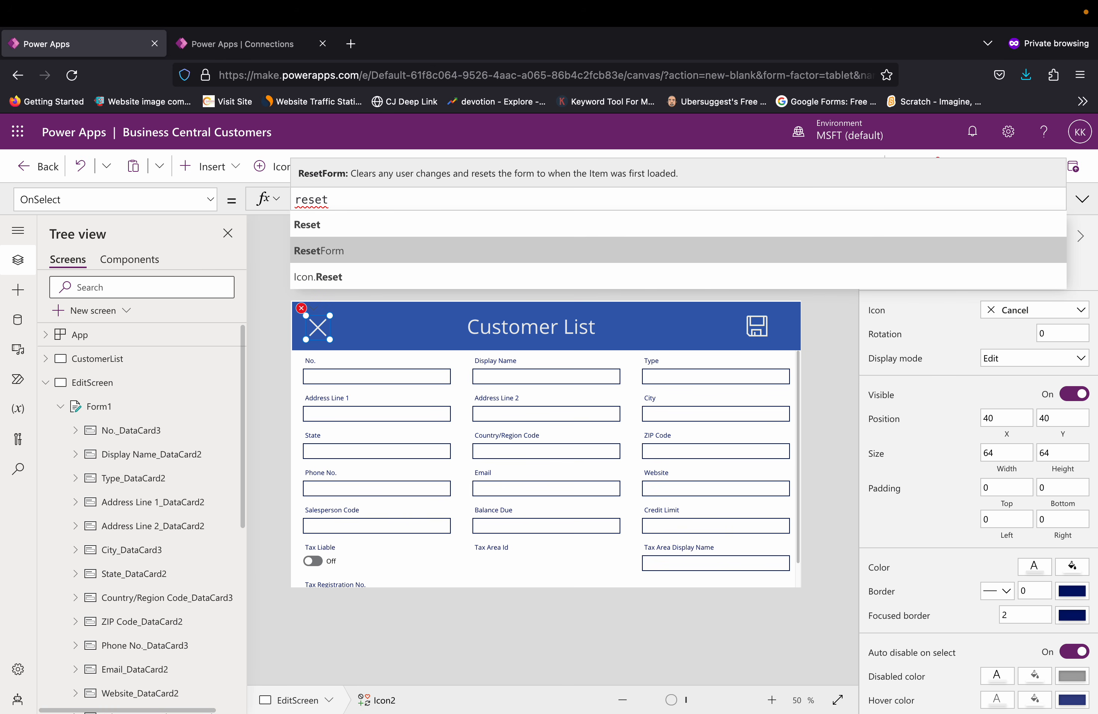
key("Tab")
key("Down")
key("Tab")
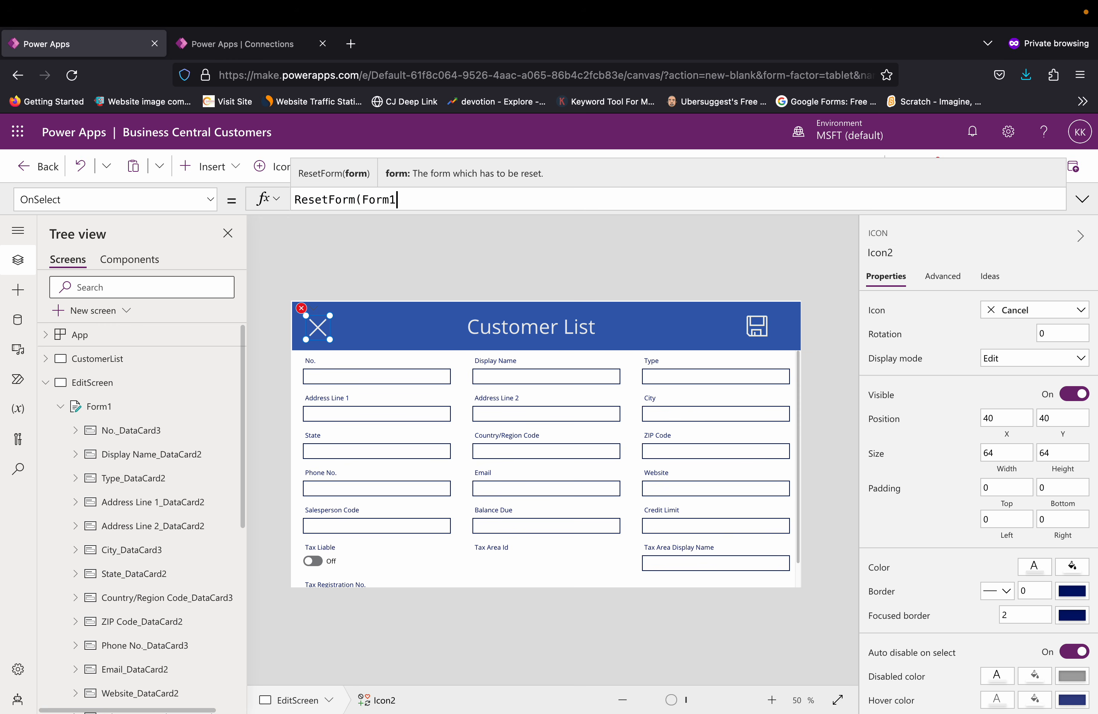
type(")")
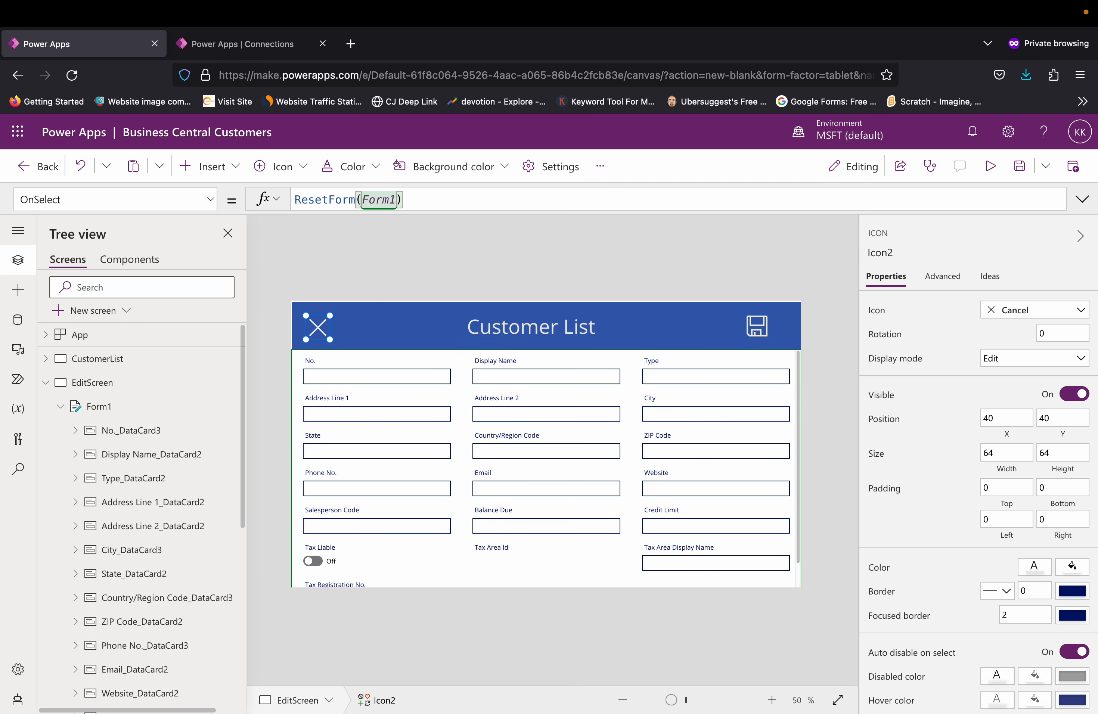
type(";back(")
Step: Extend the Cancel icon's OnSelect formula with ;Back(ScreenTransition.Cover); and deselect the icon
key("Tab")
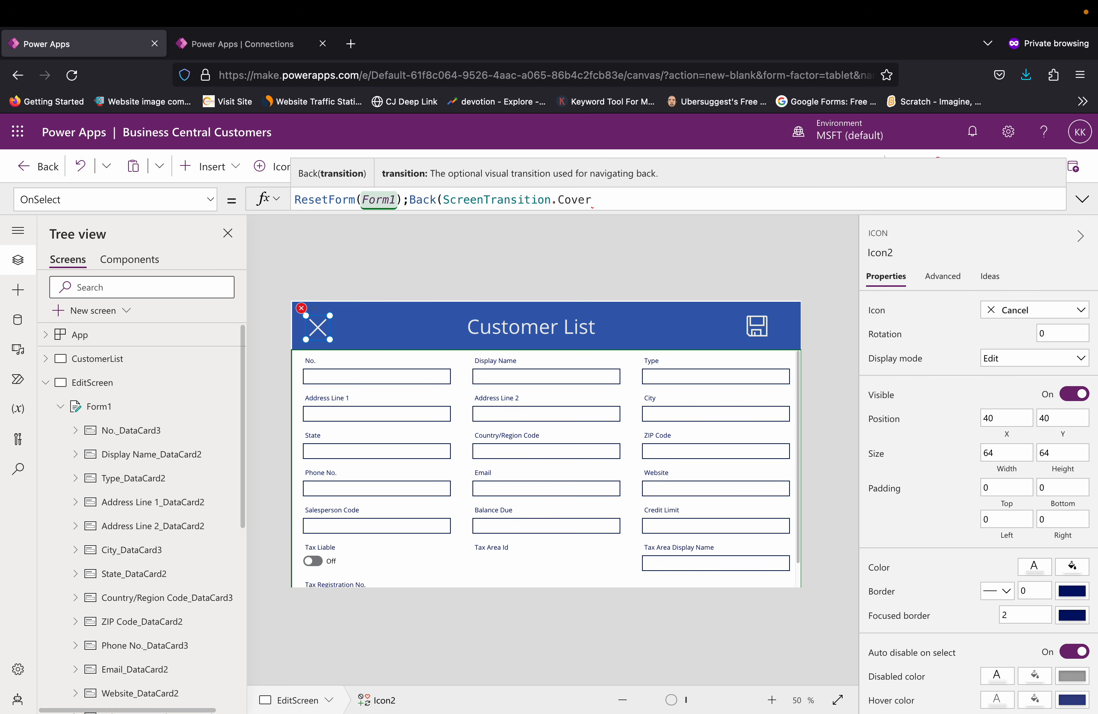
type(");")
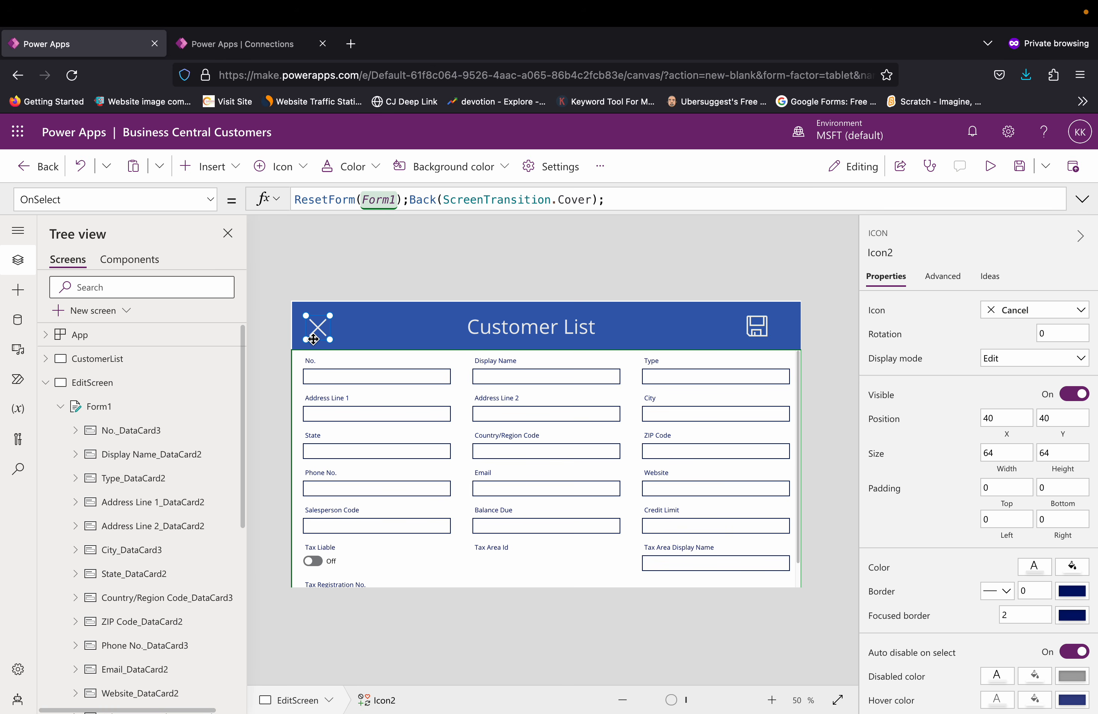
left_click(432, 274)
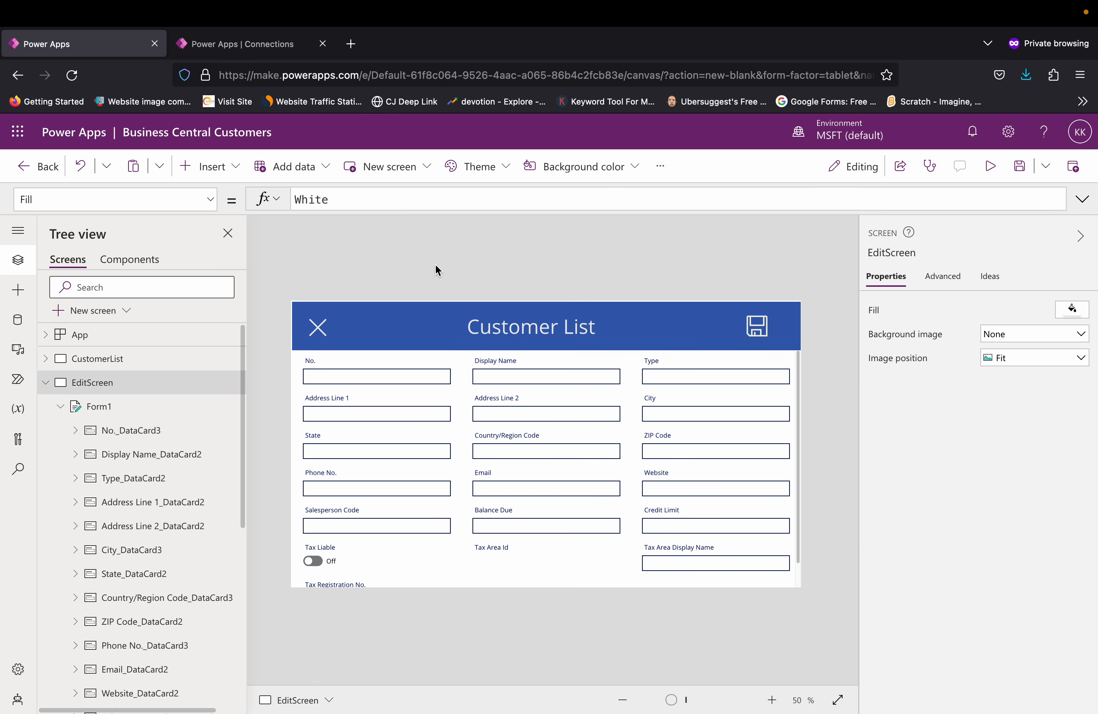
Step: Preview the app from the CustomerList screen and view the details of customers 10000 and 20000
left_click(135, 361)
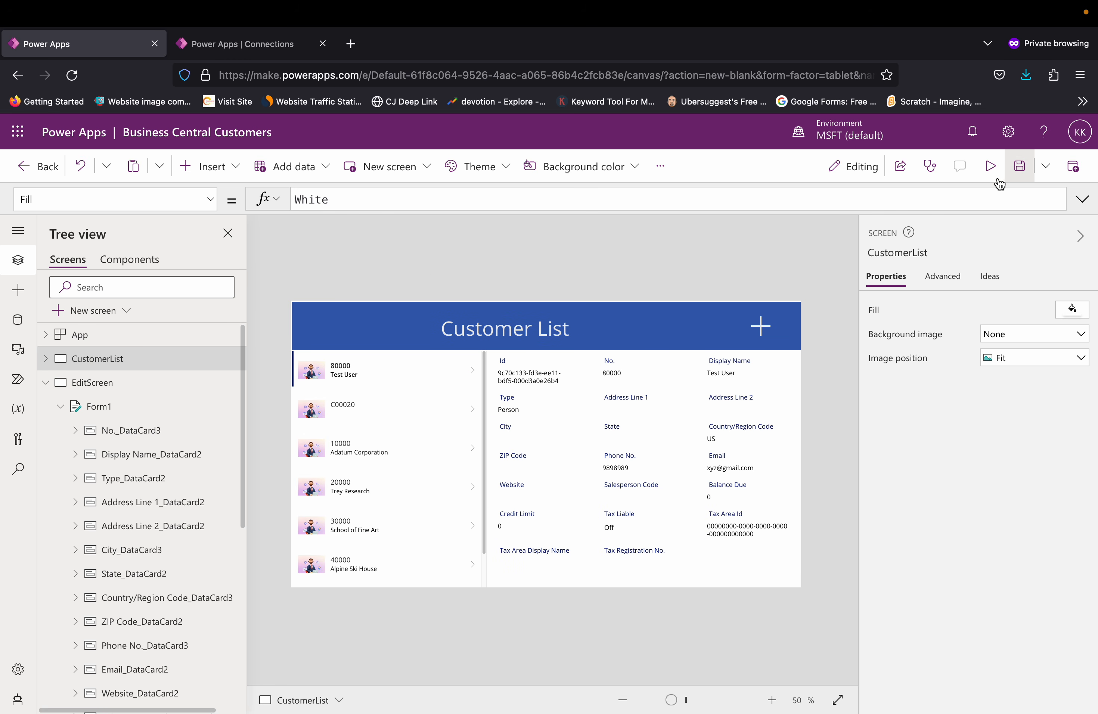
left_click(990, 166)
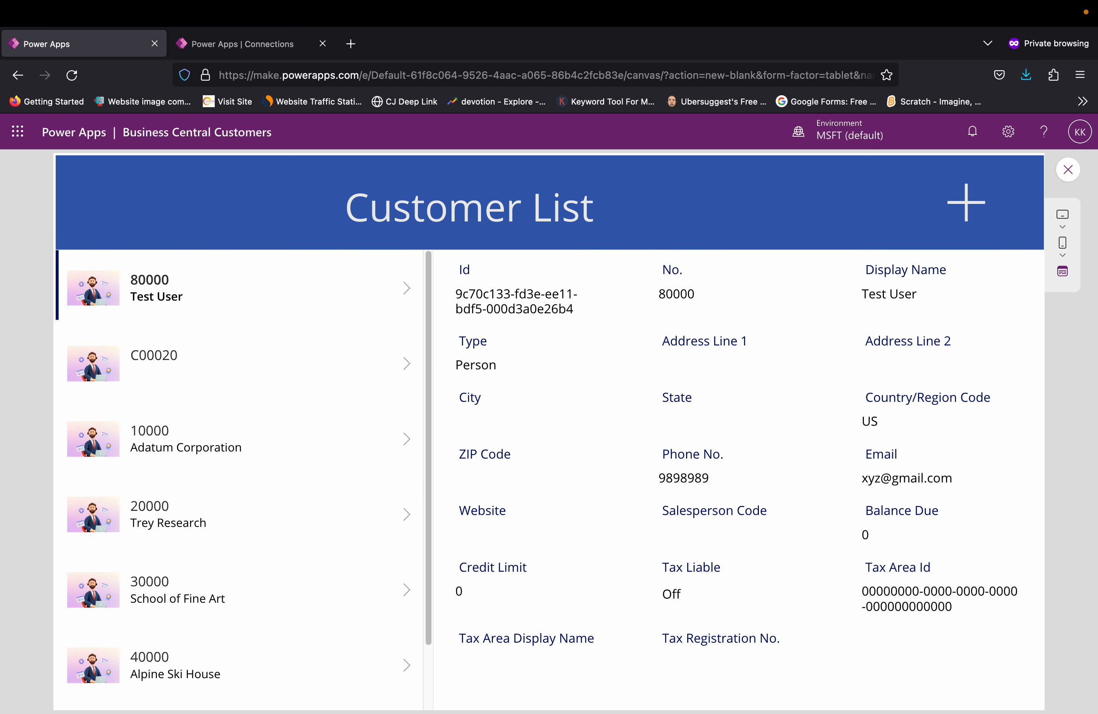
left_click(143, 427)
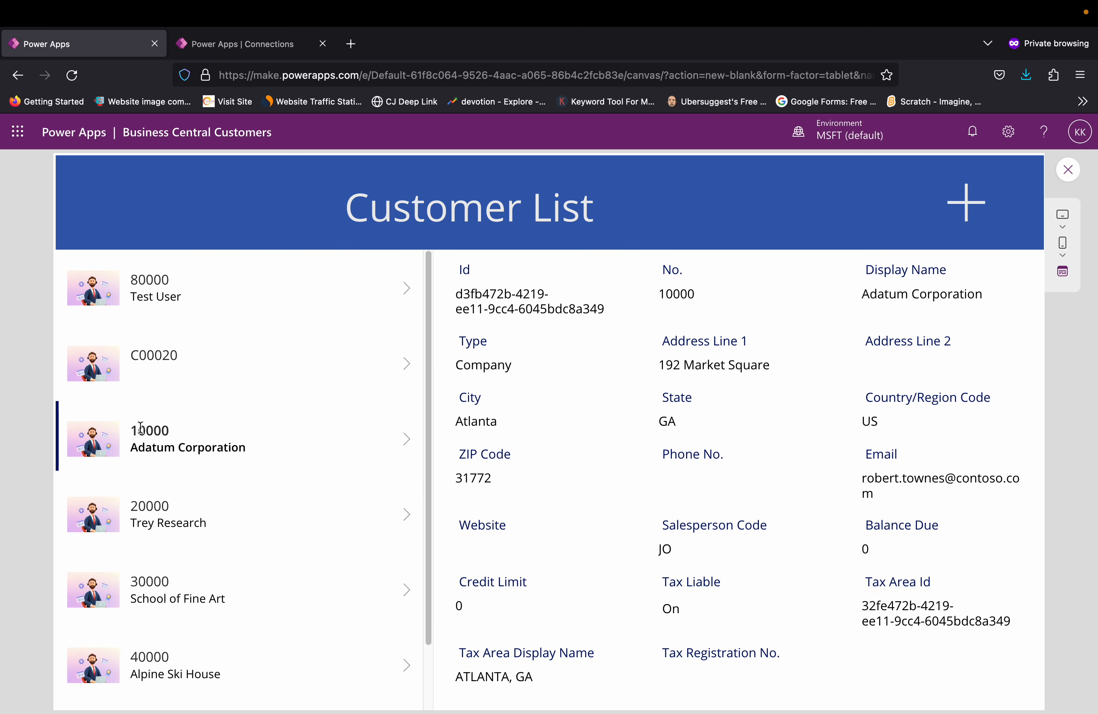
left_click(180, 521)
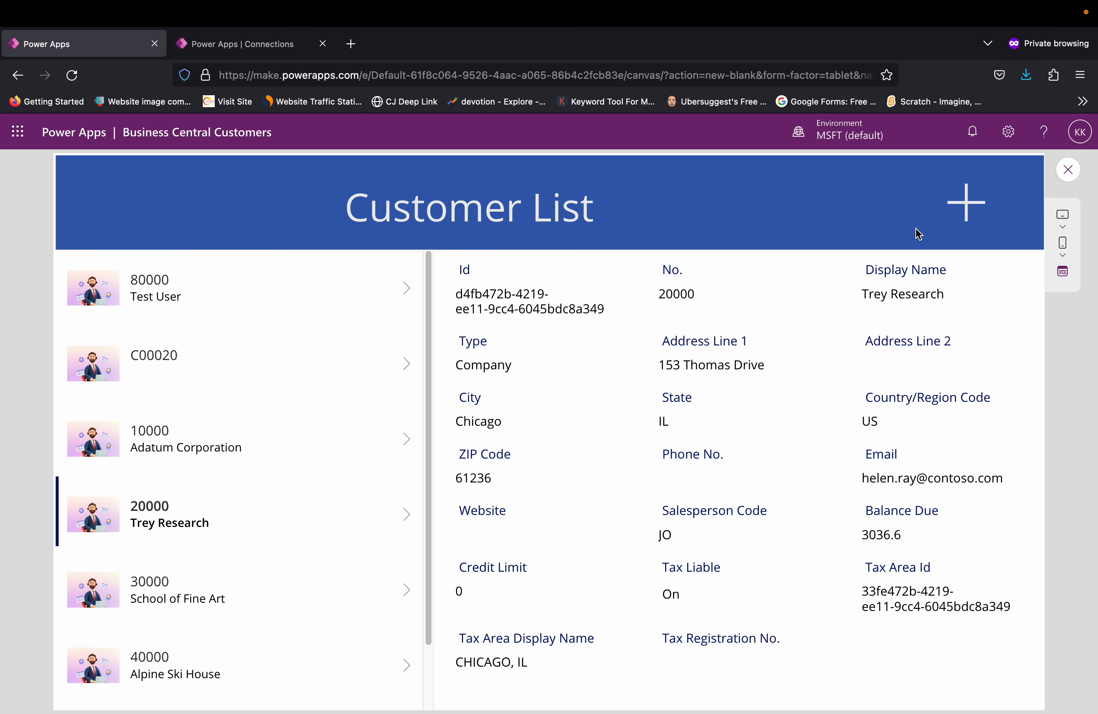
Step: Test the Add and Cancel icons by opening and cancelling a new customer form, then close the preview
left_click(966, 214)
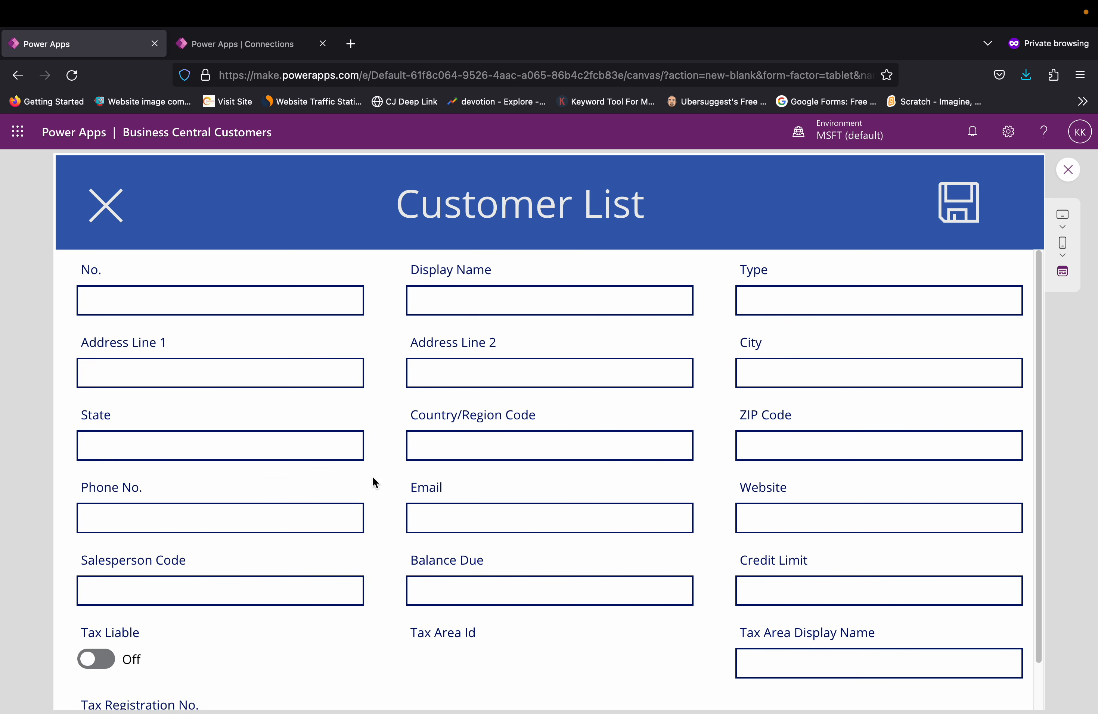
left_click(103, 209)
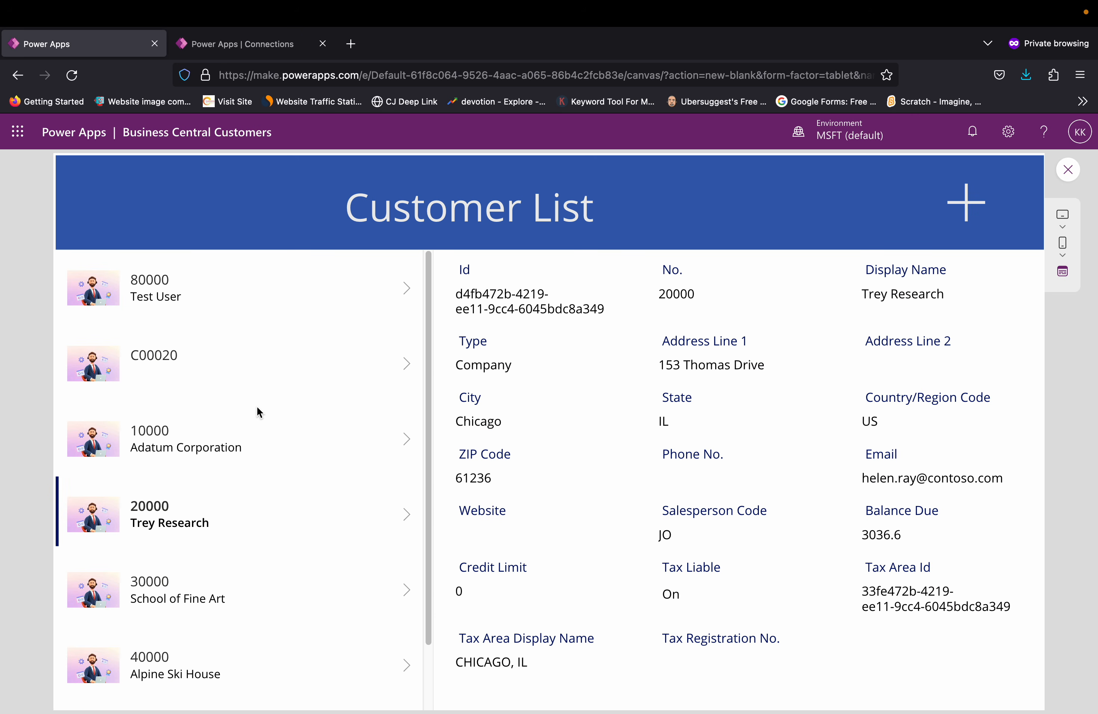
left_click(1069, 178)
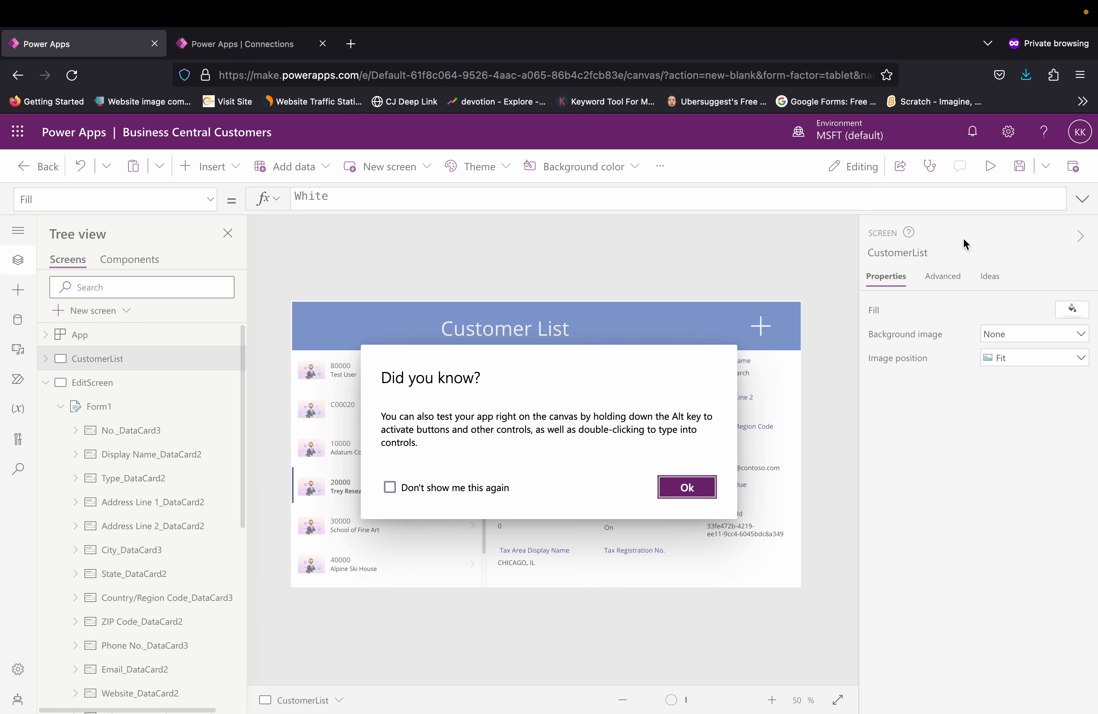
left_click(691, 487)
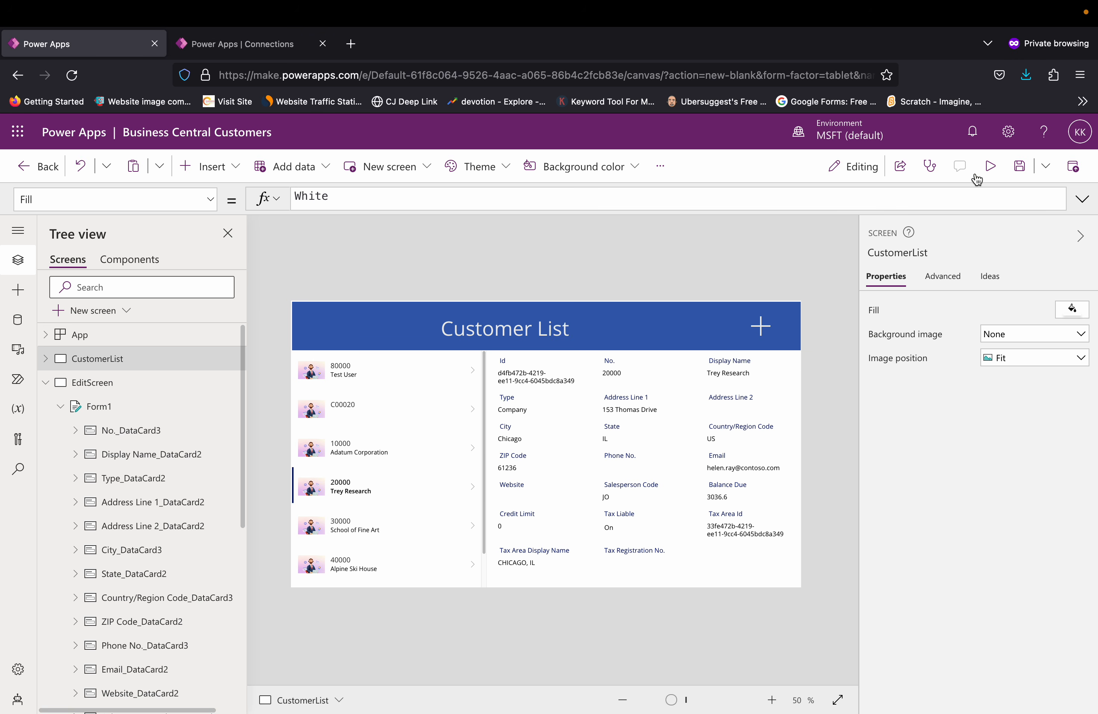
Step: Save the Business Central Customers app and leave the app editor
left_click(1018, 172)
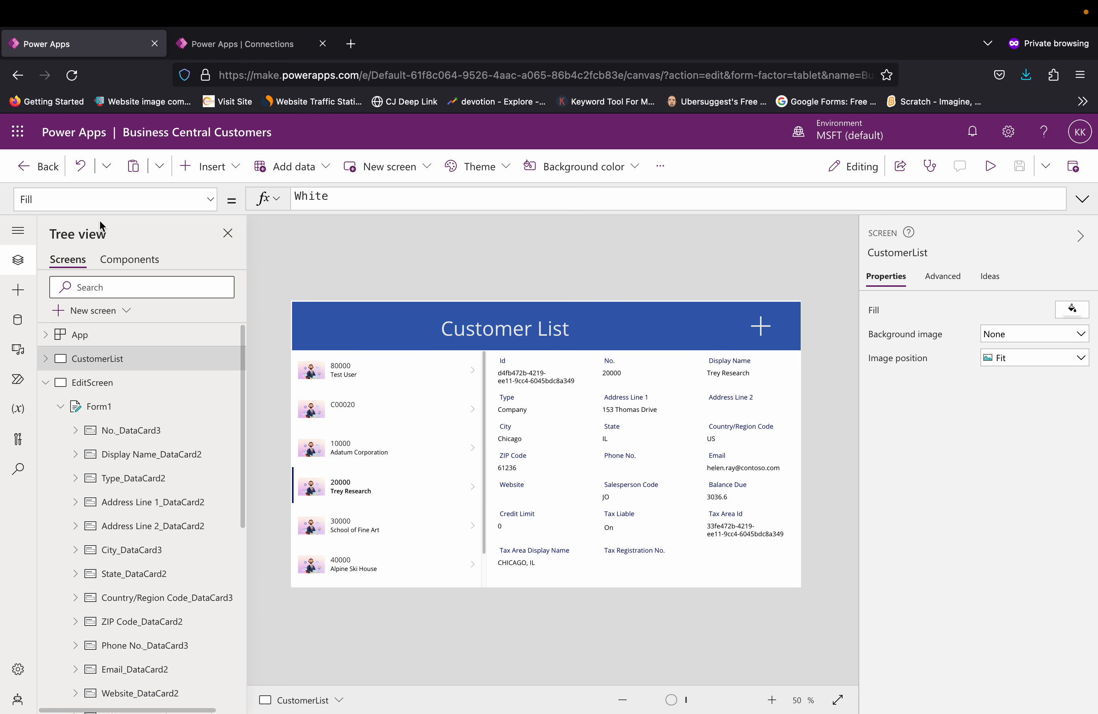
left_click(38, 168)
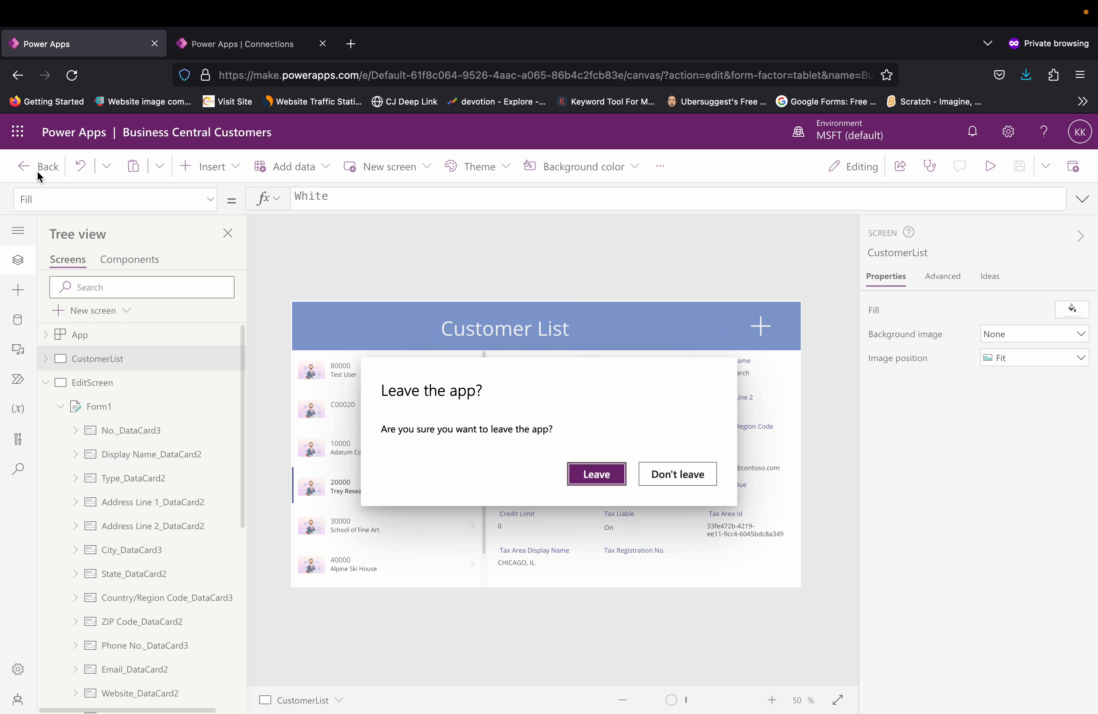
left_click(585, 470)
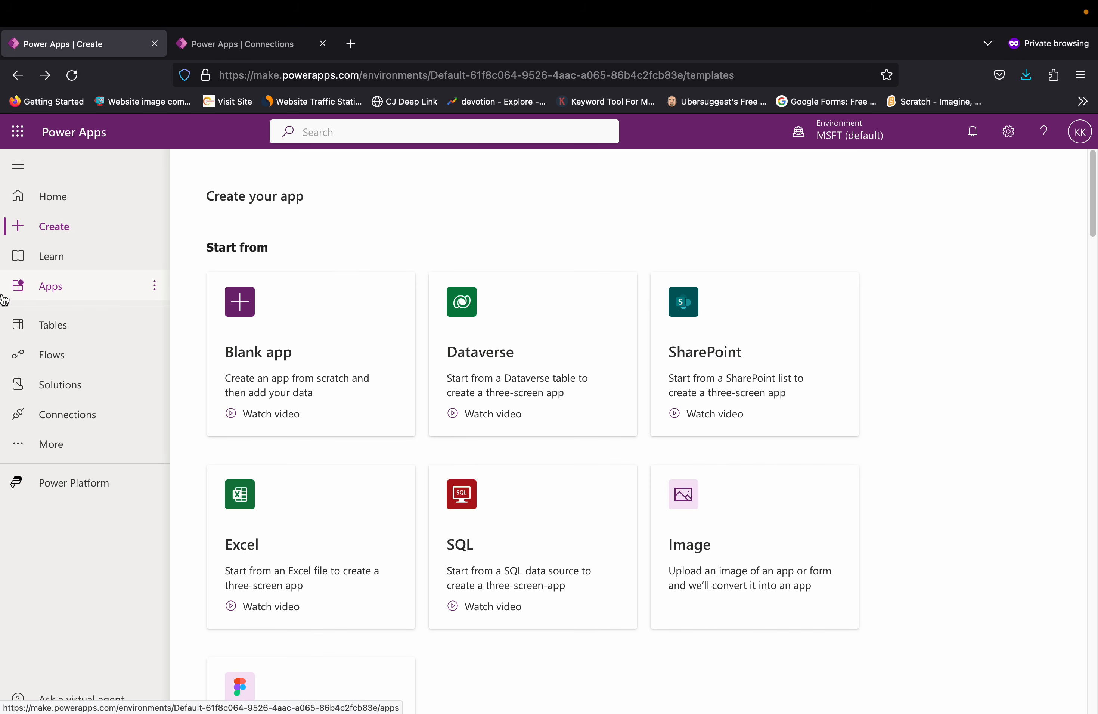
Step: Open the details of the Business Central Customers app from the Home page's app list
left_click(45, 197)
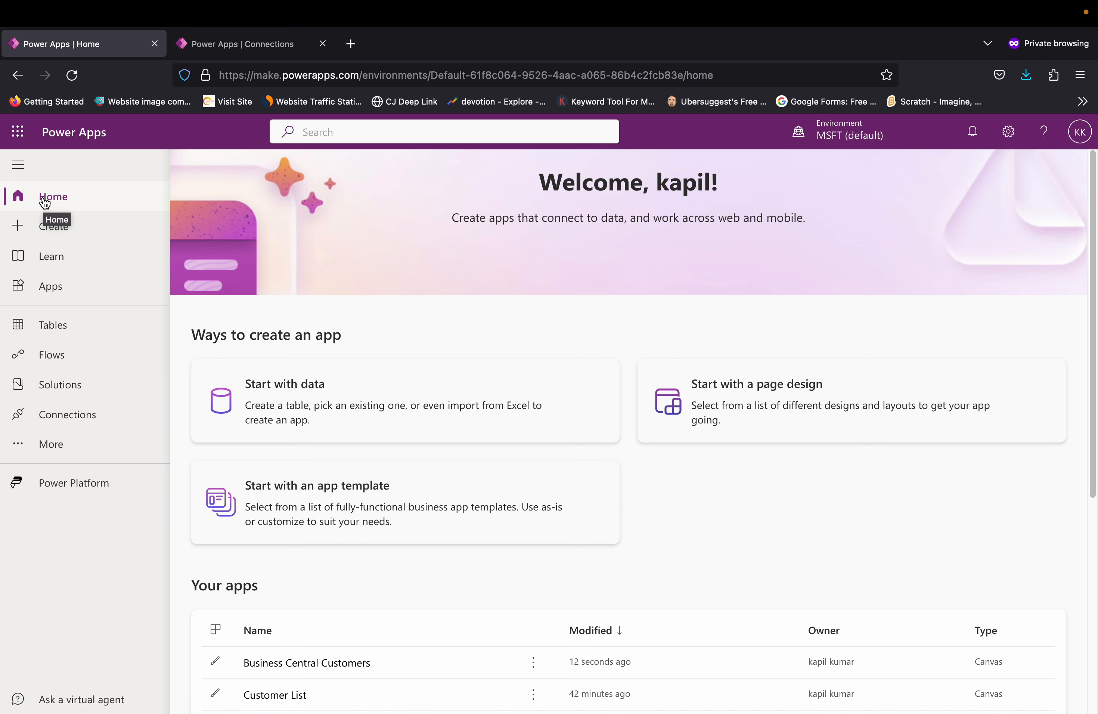
scroll(395, 445, "down", 3)
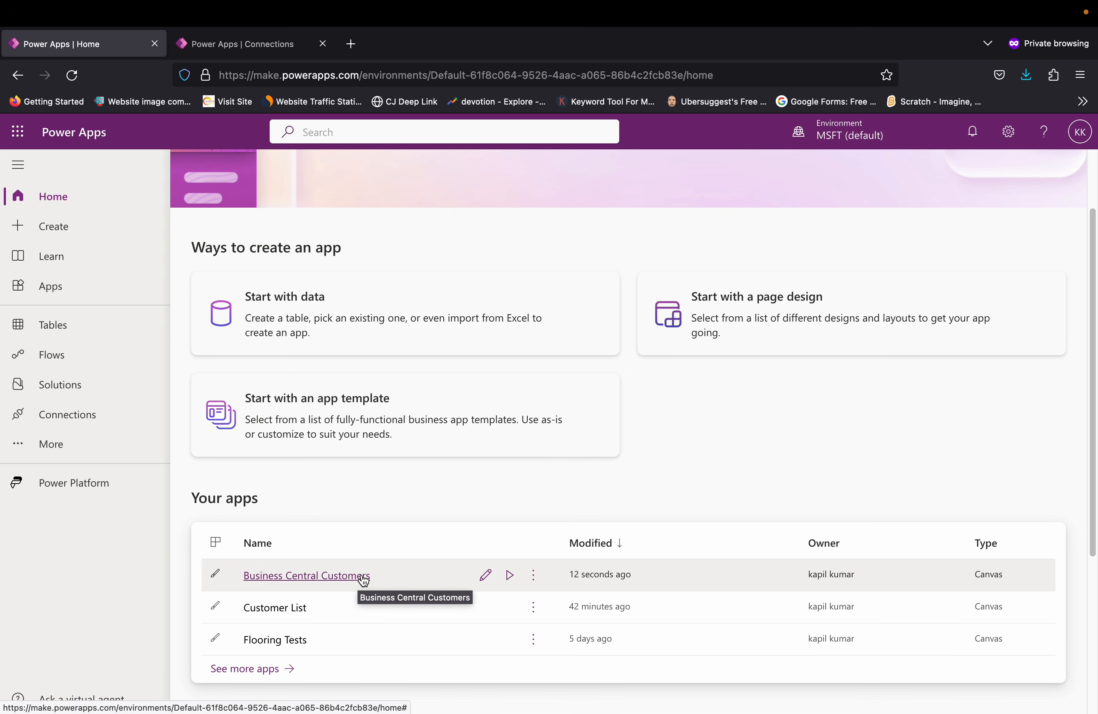
scroll(508, 566, "down", 1)
left_click(534, 562)
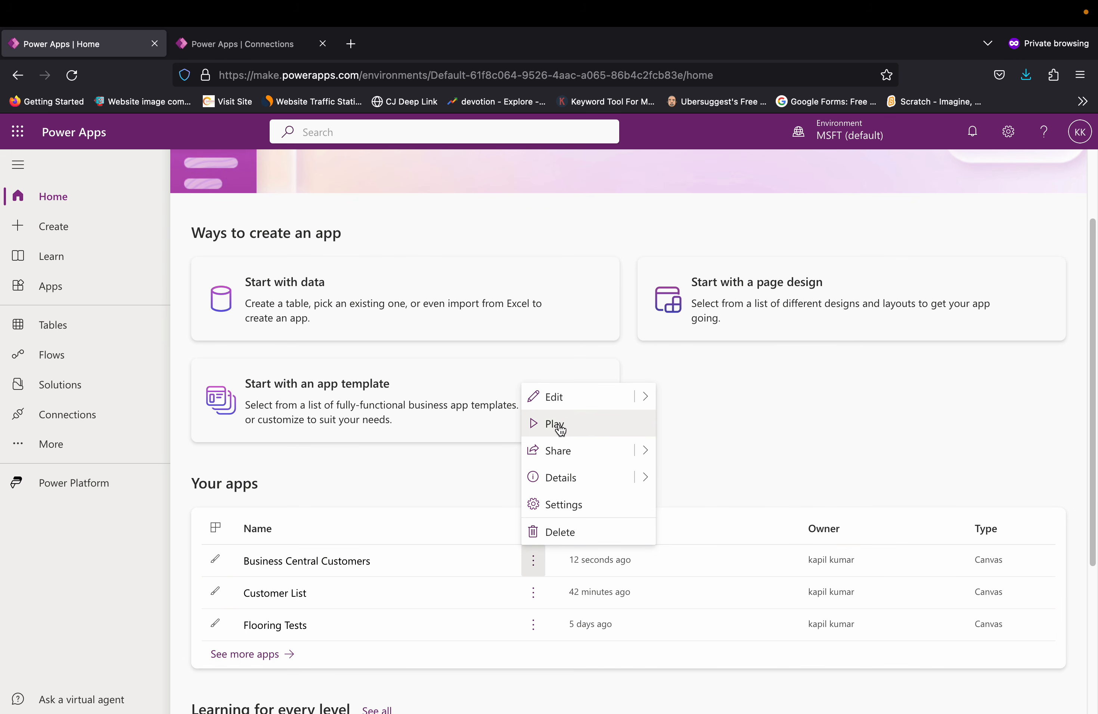
mouse_move(650, 457)
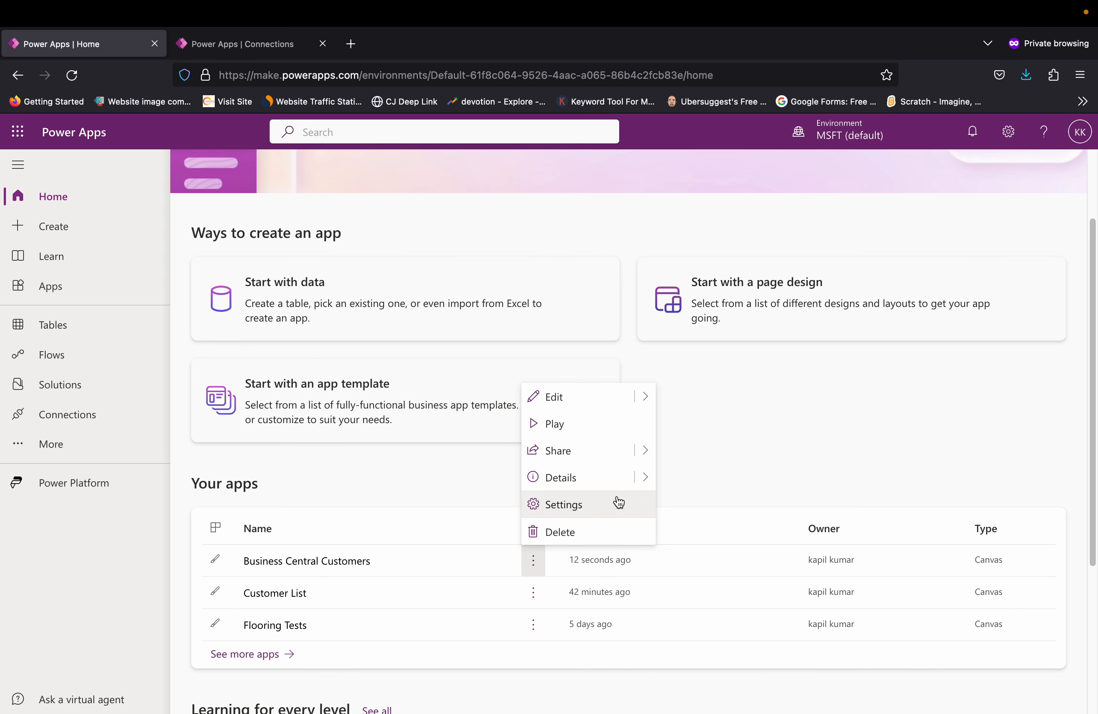
left_click(561, 482)
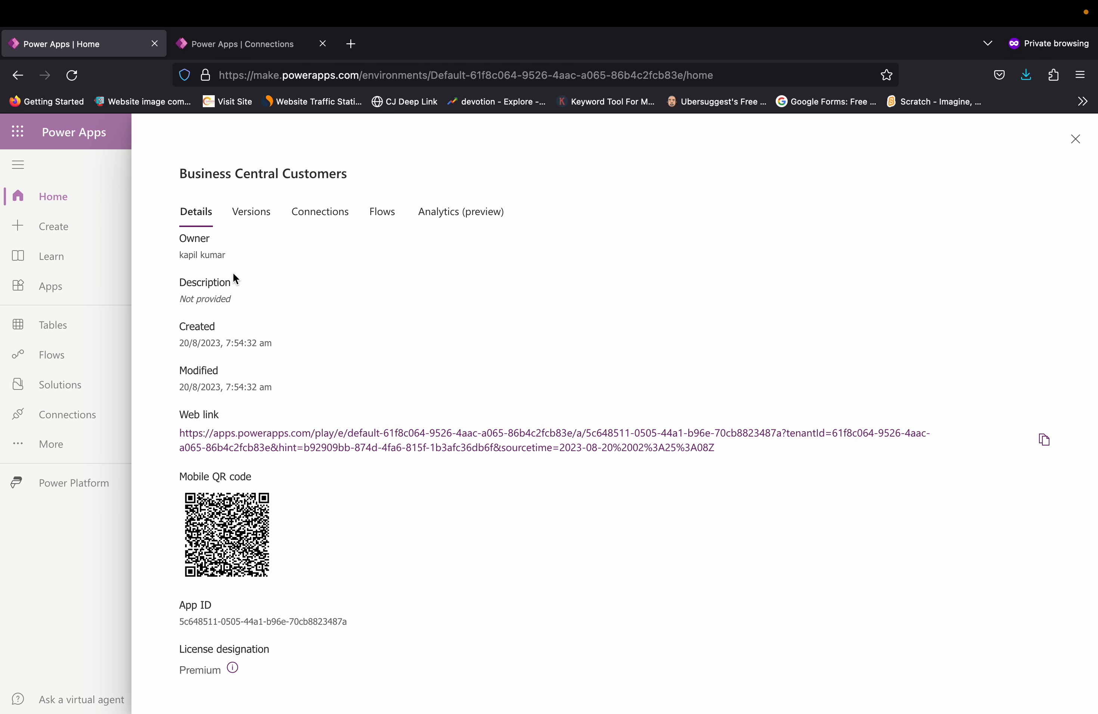
Step: Review the app's versions with the available version actions, its connections and its flows, and close the app details
left_click(252, 231)
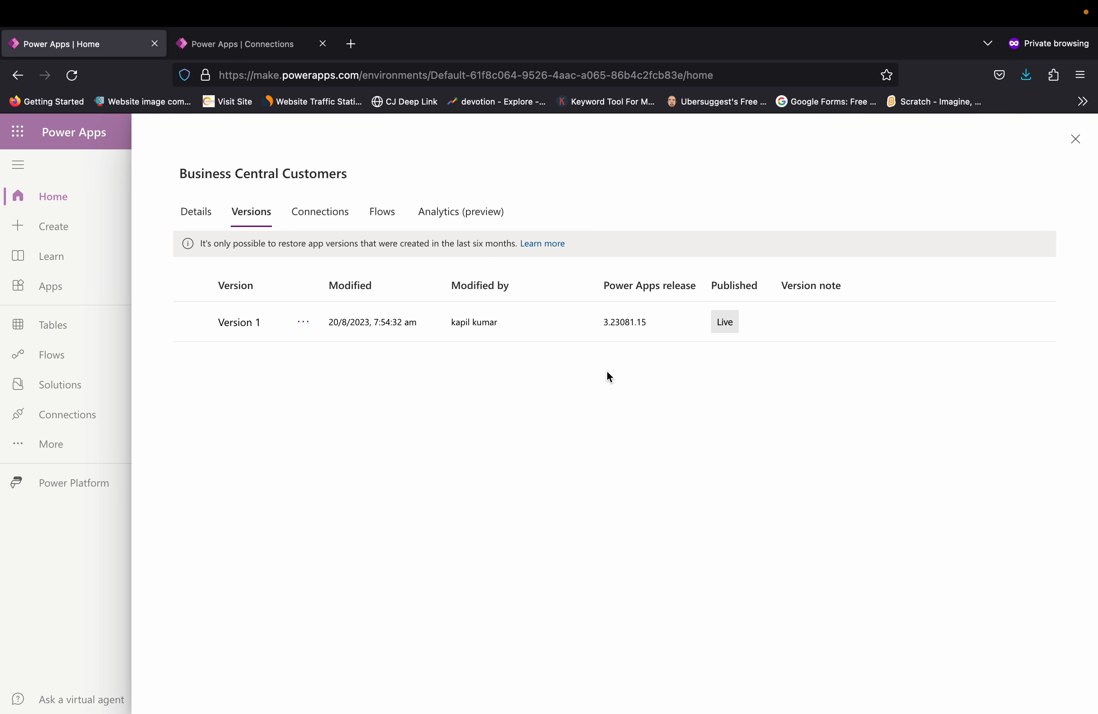
left_click(303, 323)
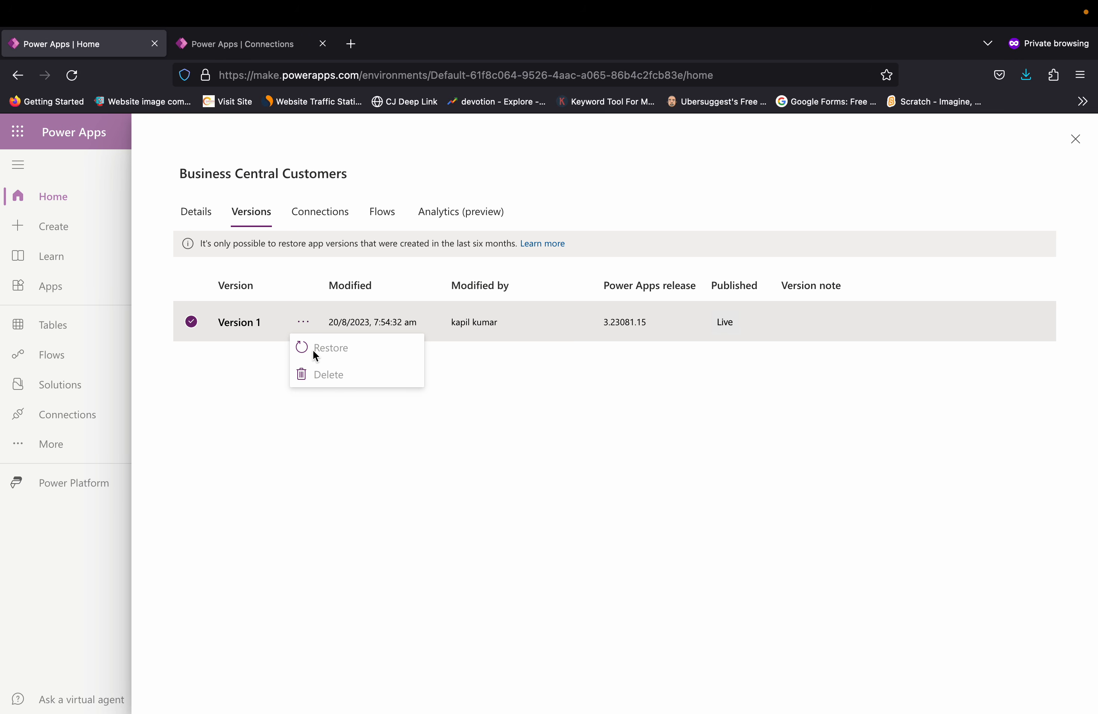
left_click(319, 222)
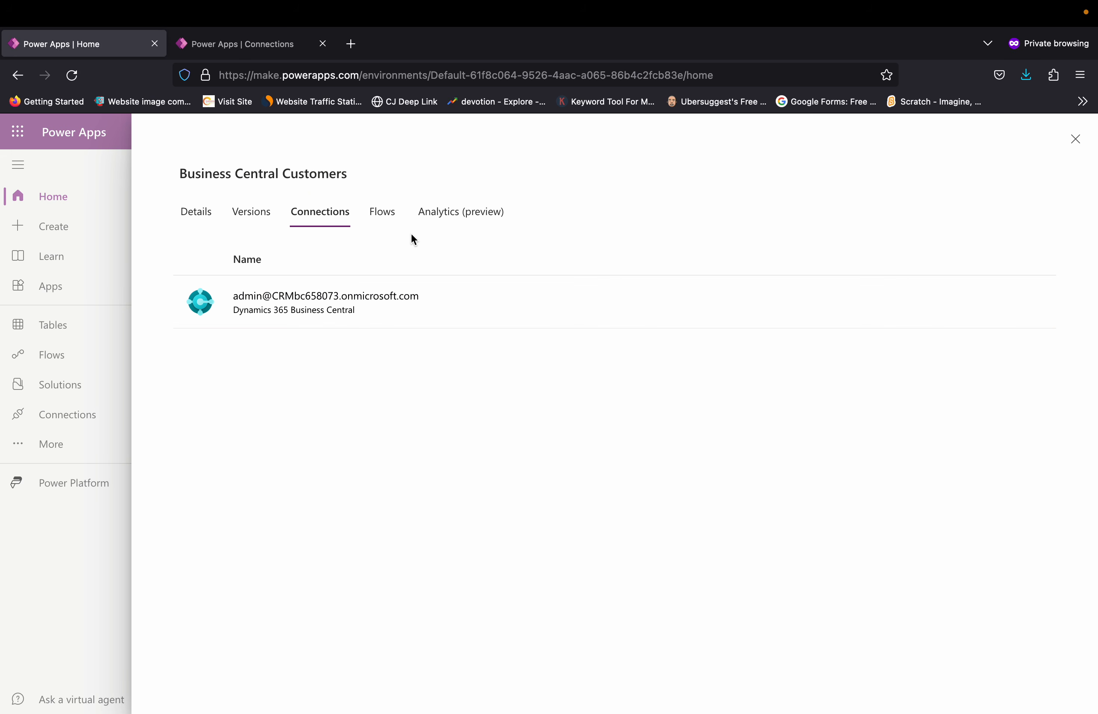
left_click(385, 225)
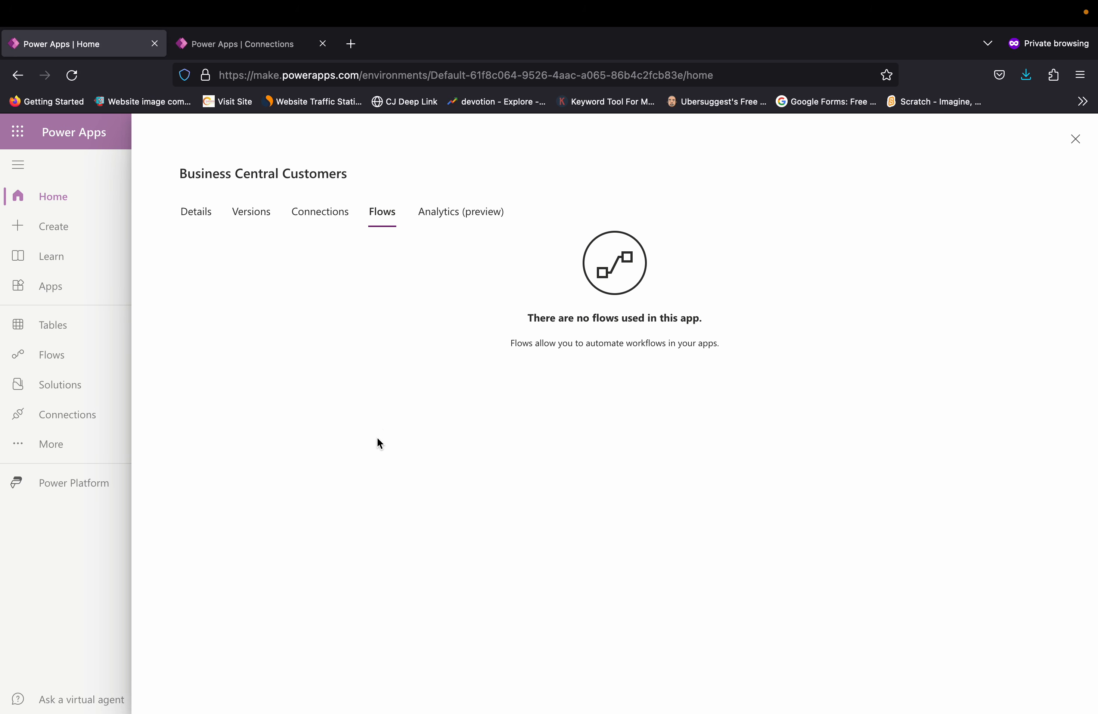
left_click(1075, 139)
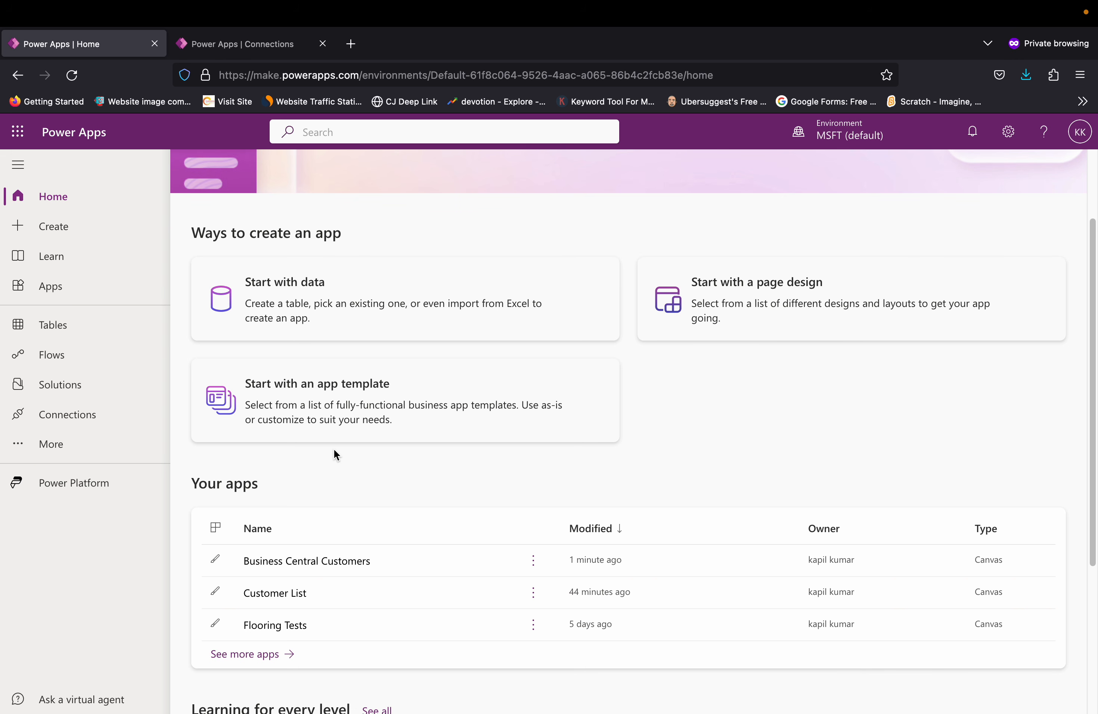
Step: Switch to the browser window showing the Dynamics 365 Business Central Customers list
key("ctrl+Left")
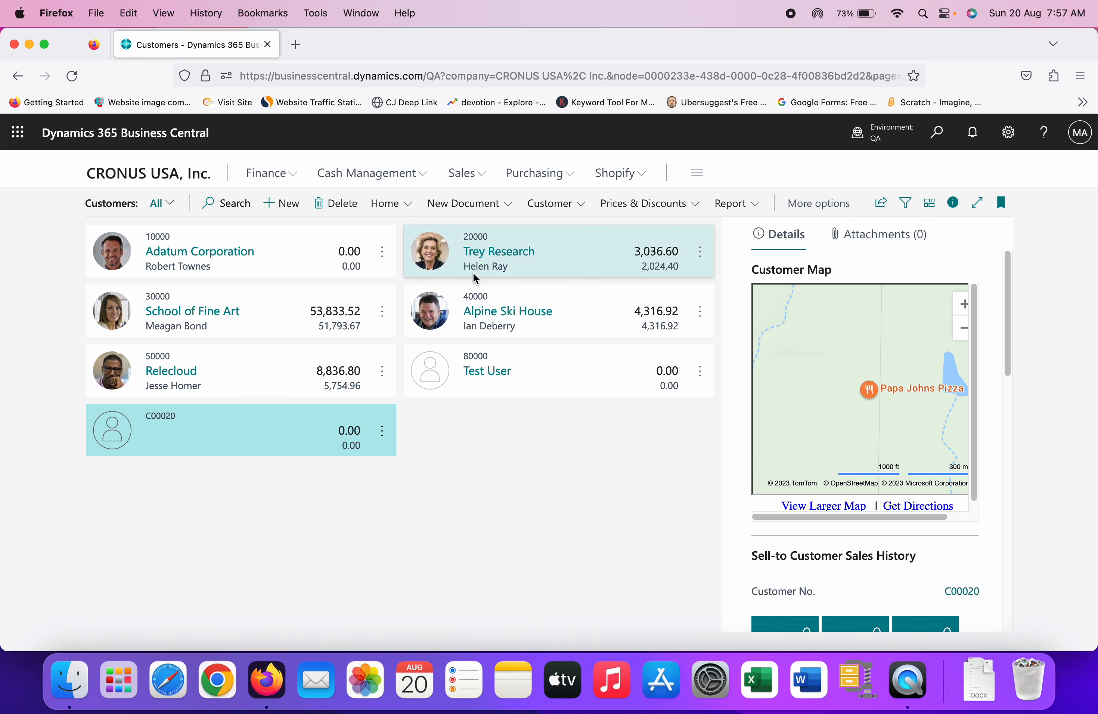